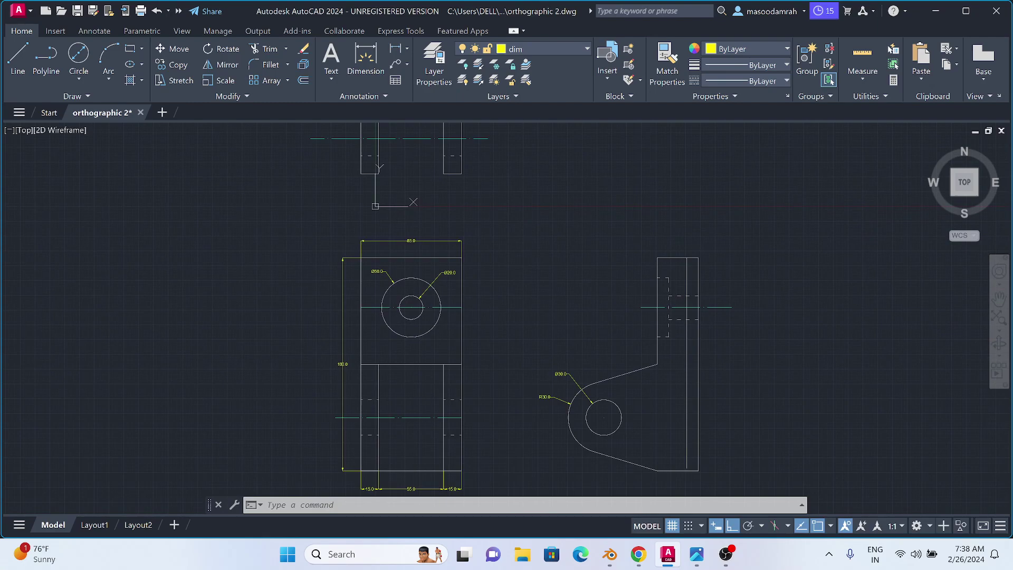
Step: Create a new drawing and set its units to decimal length with 0.0 precision and Millimeters as insertion scale
{"action": "scroll", "coordinate": [502, 366], "scroll_direction": "down", "scroll_amount": 2}
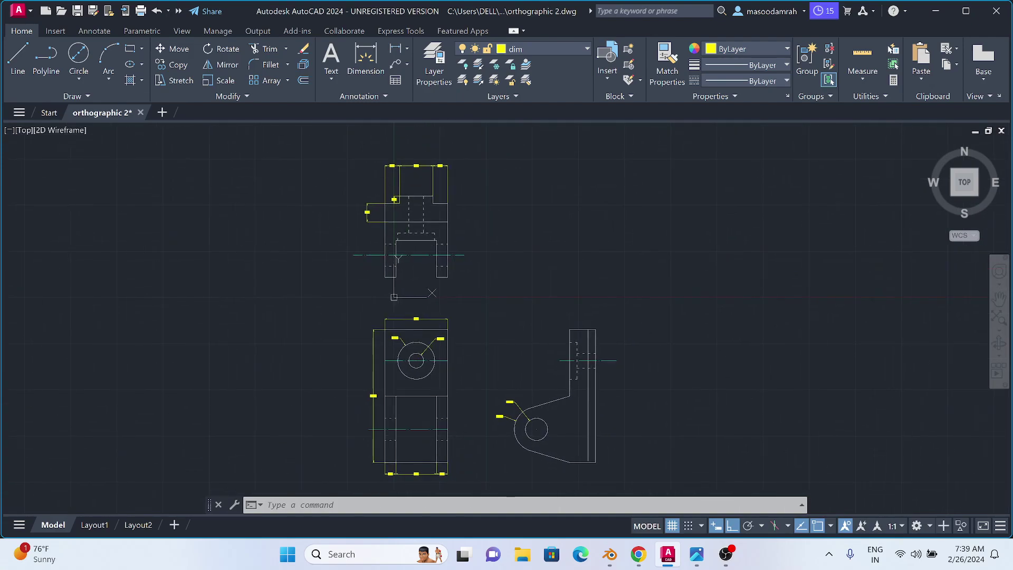
{"action": "key", "text": "ctrl+n"}
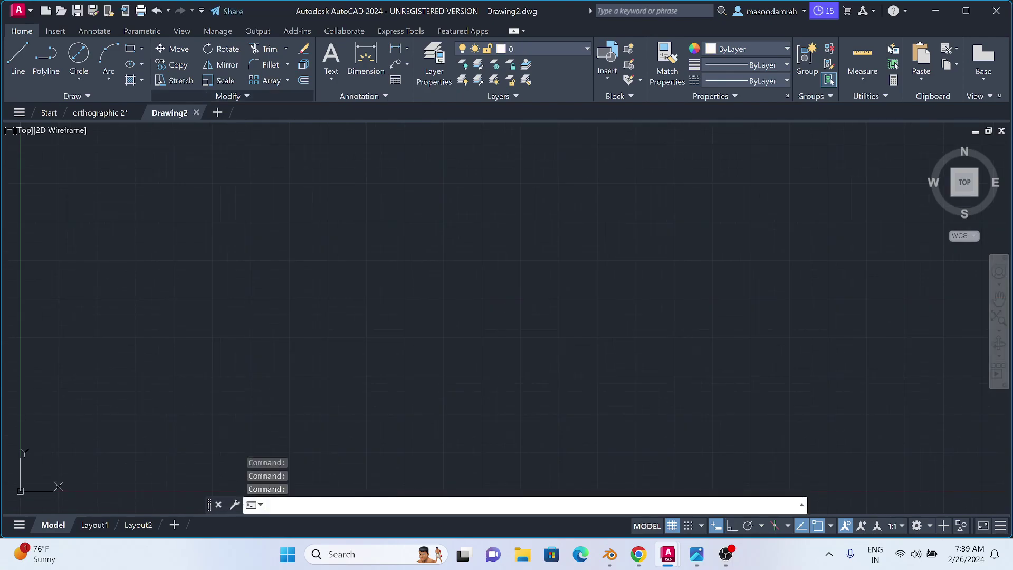
{"action": "type", "text": "u"}
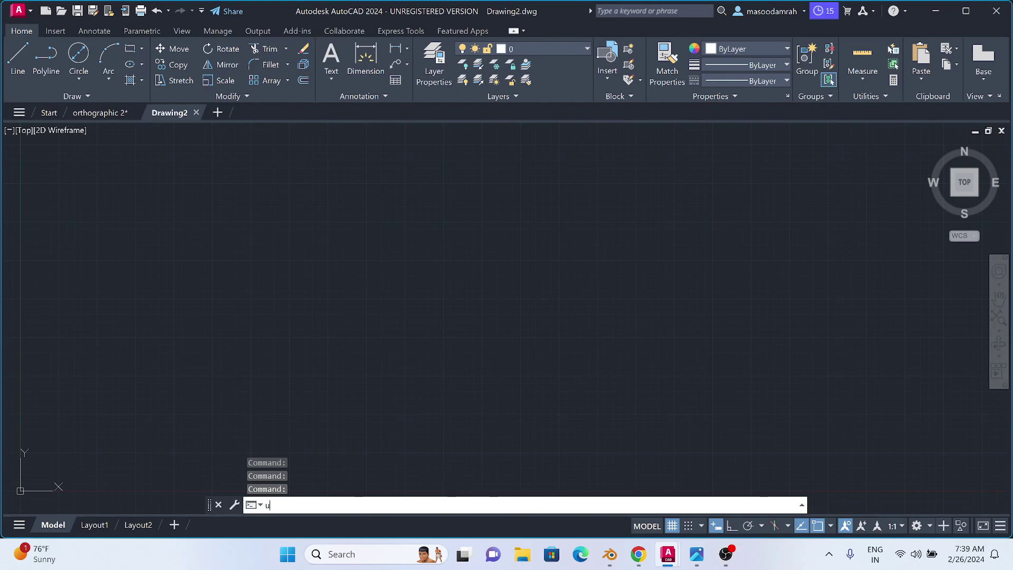
{"action": "type", "text": "nits"}
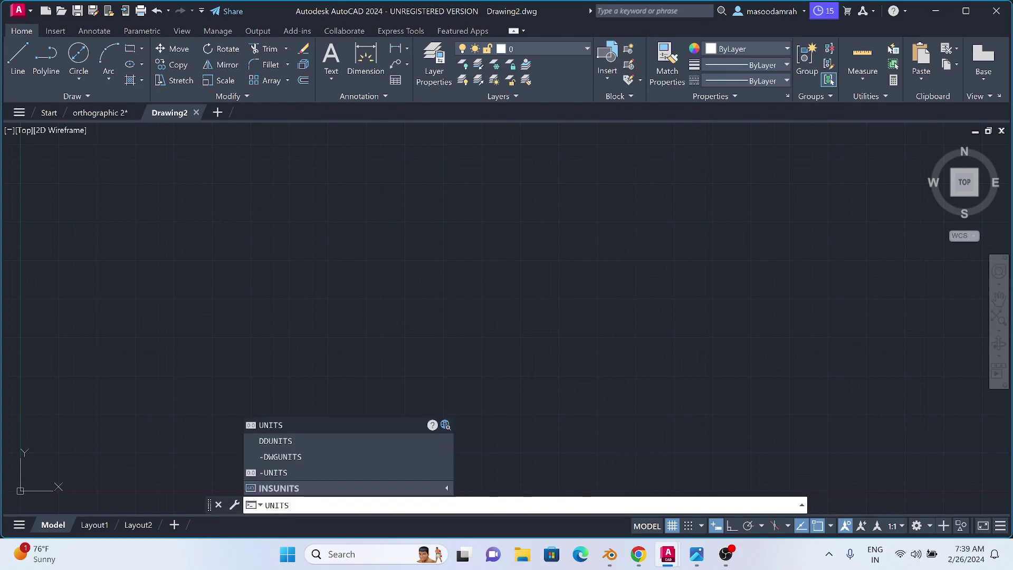
{"action": "key", "text": "Return"}
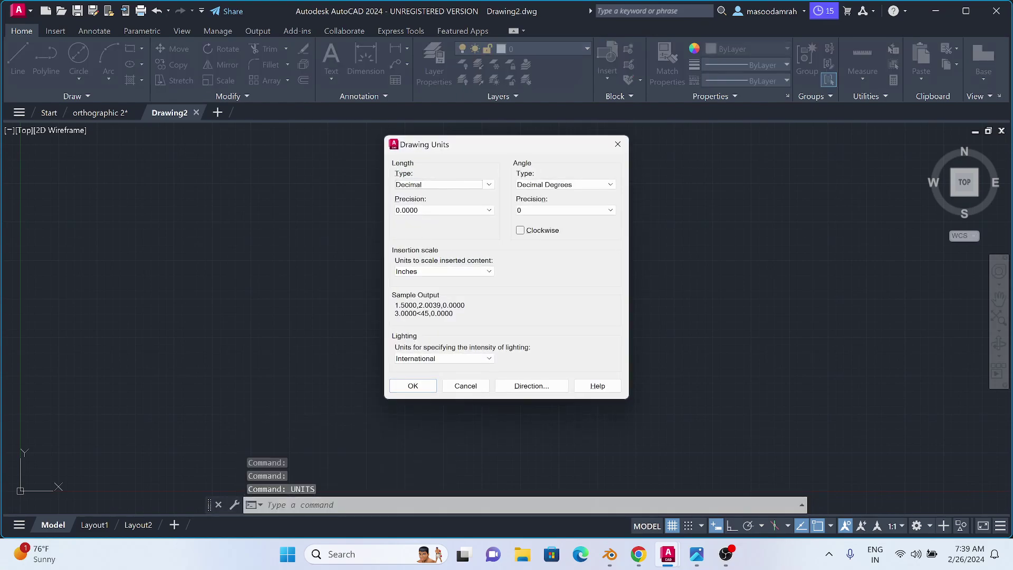
{"action": "left_click", "coordinate": [443, 210]}
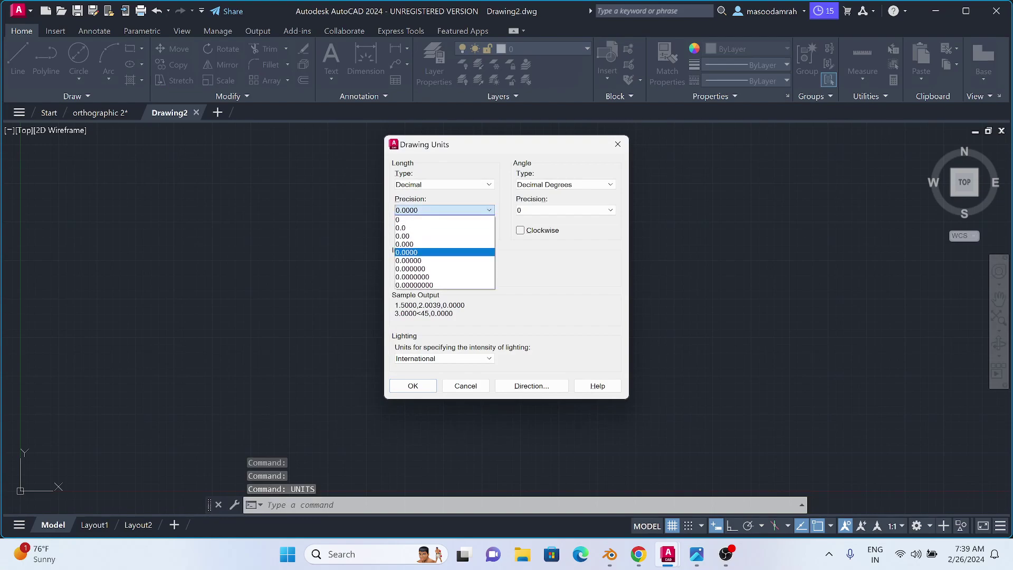
{"action": "left_click", "coordinate": [422, 227]}
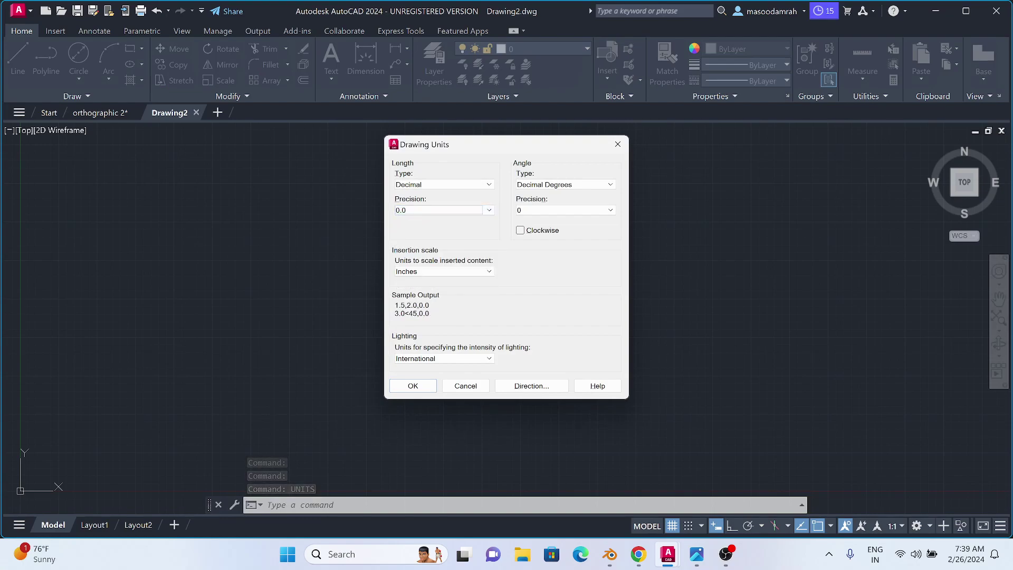
{"action": "left_click", "coordinate": [443, 271]}
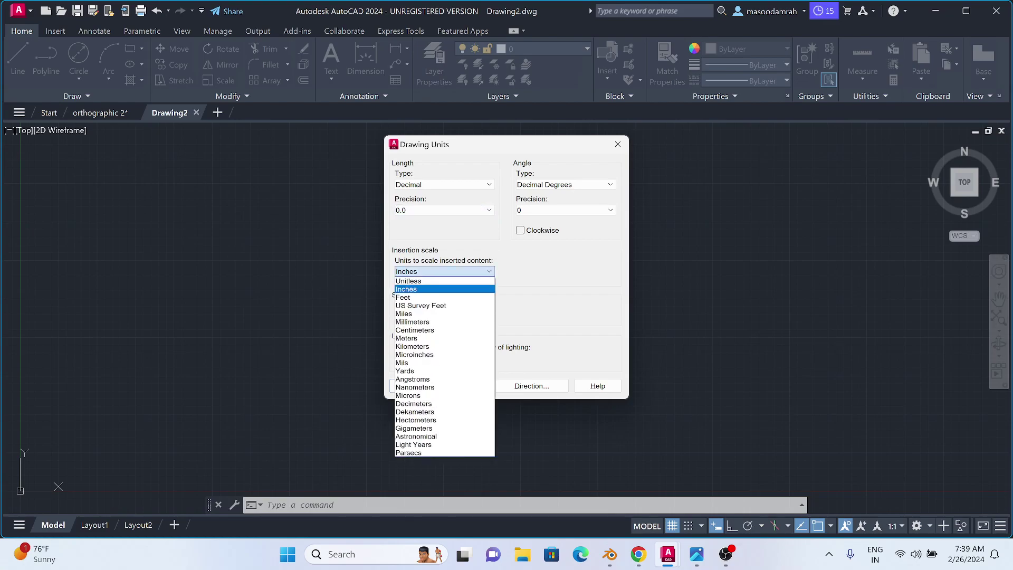
{"action": "left_click", "coordinate": [413, 322]}
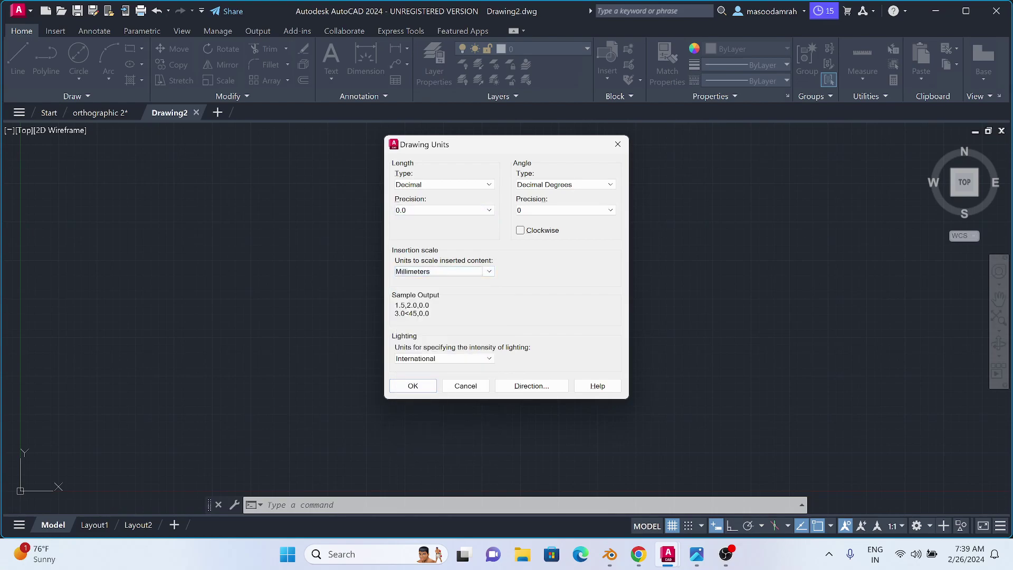
{"action": "key", "text": "Return"}
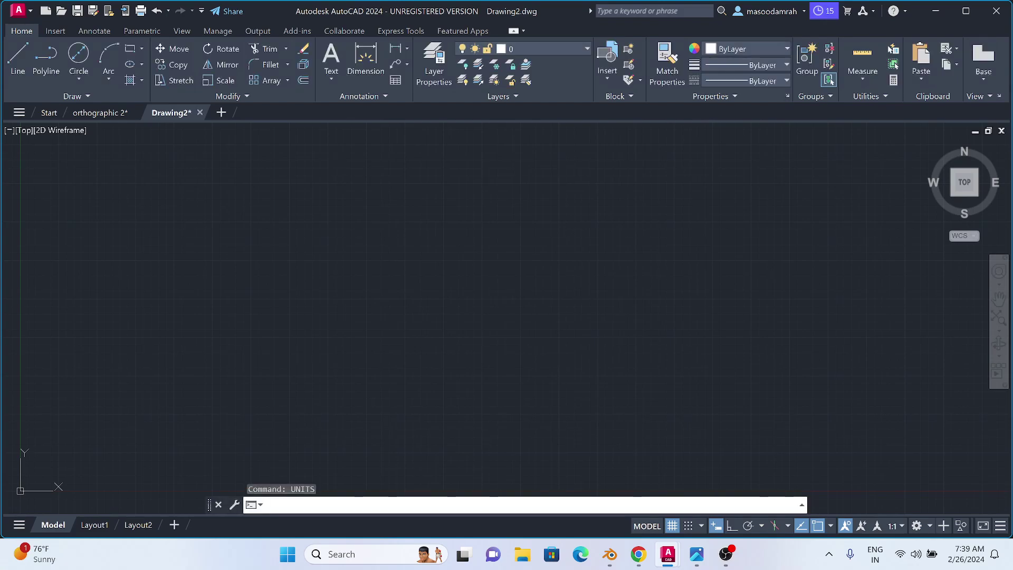
Step: Set the model space limits with the lower left corner at 0,0 and the upper right corner at 150,150
{"action": "type", "text": "LIMITS"}
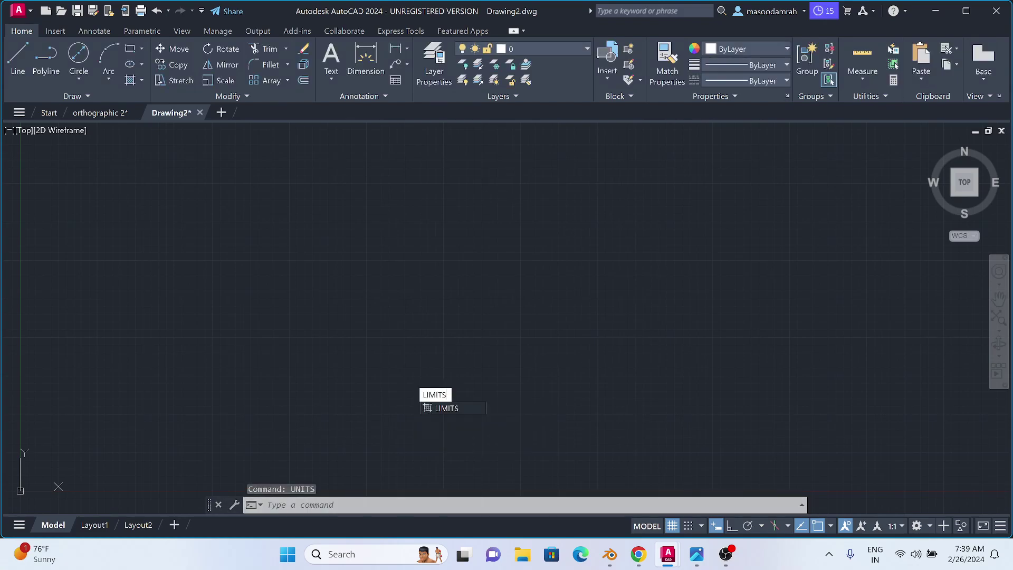
{"action": "key", "text": "Return"}
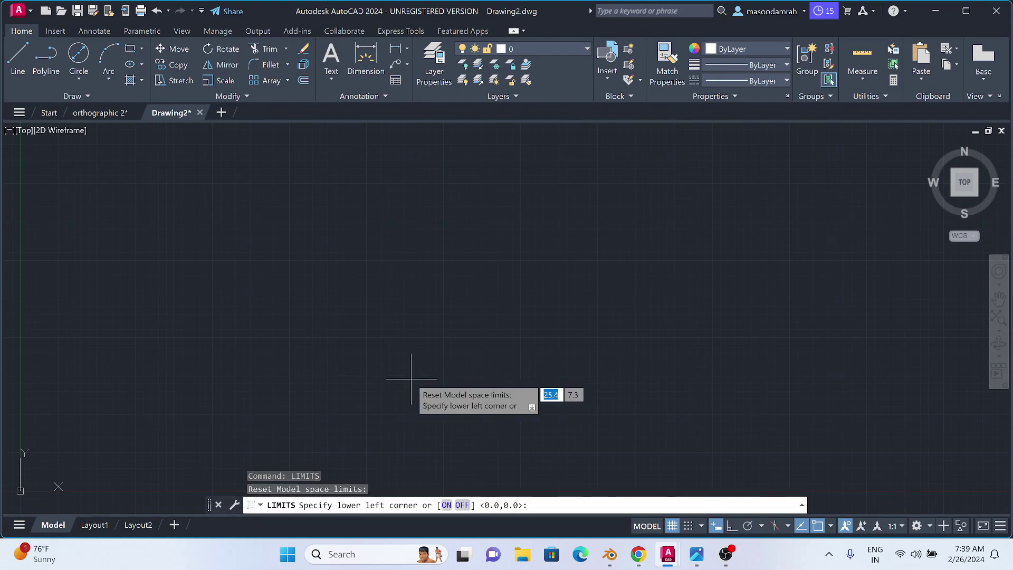
{"action": "key", "text": "Return"}
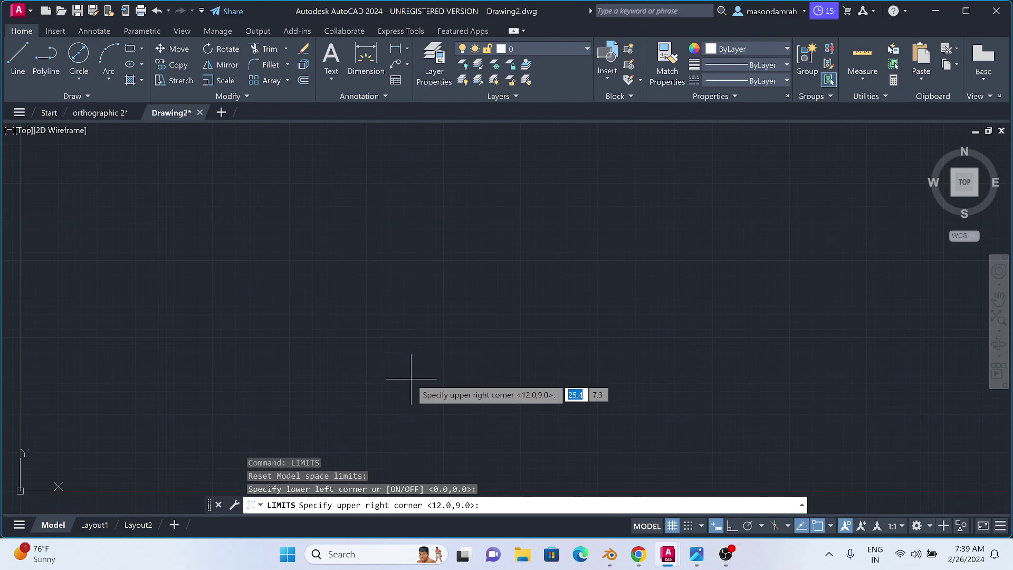
{"action": "type", "text": "150"}
{"action": "key", "text": "Tab"}
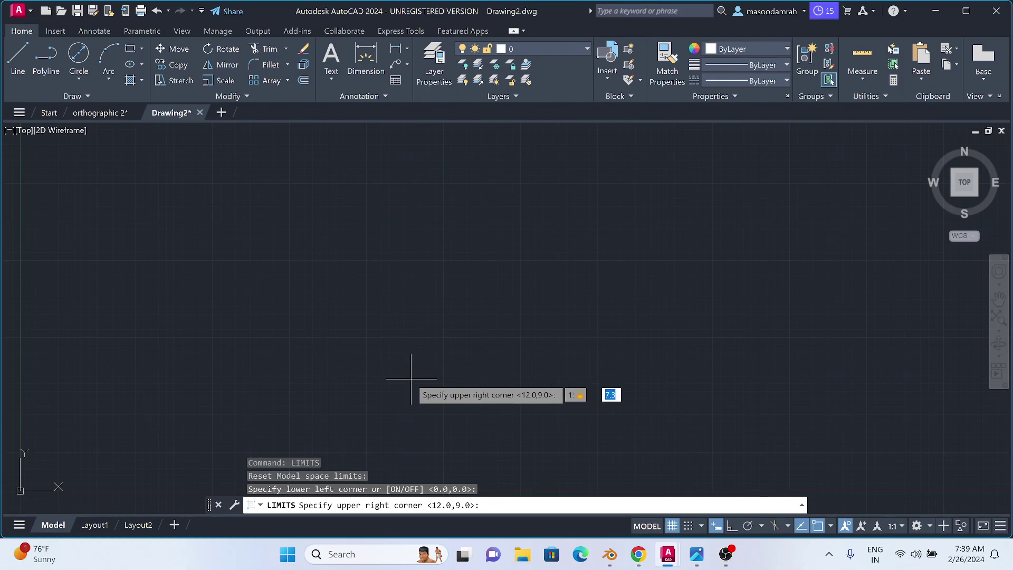
{"action": "type", "text": "150"}
{"action": "key", "text": "Return"}
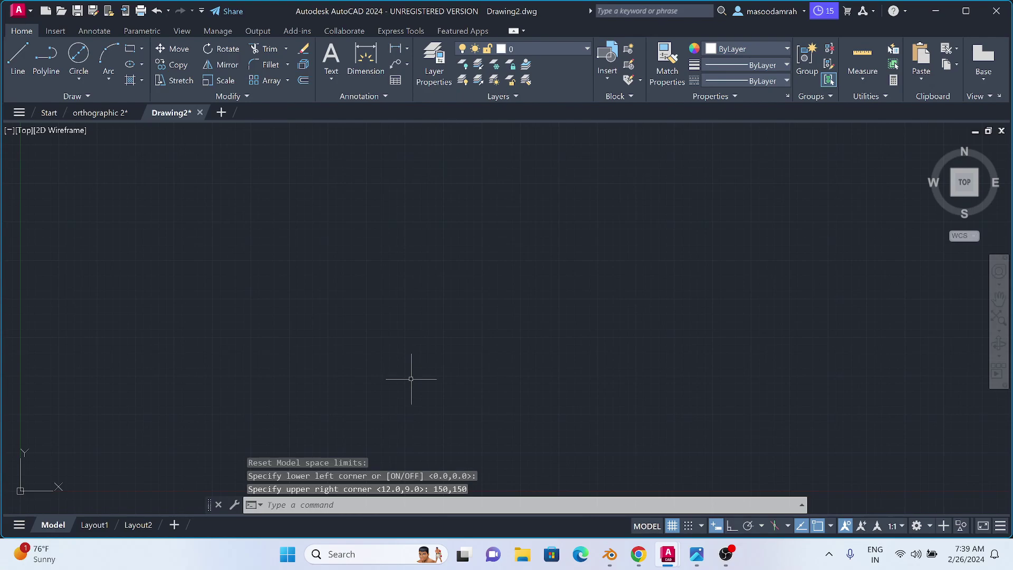
Step: Zoom to show all of the drawing limits and turn on Ortho mode
{"action": "type", "text": "z"}
{"action": "key", "text": "Return"}
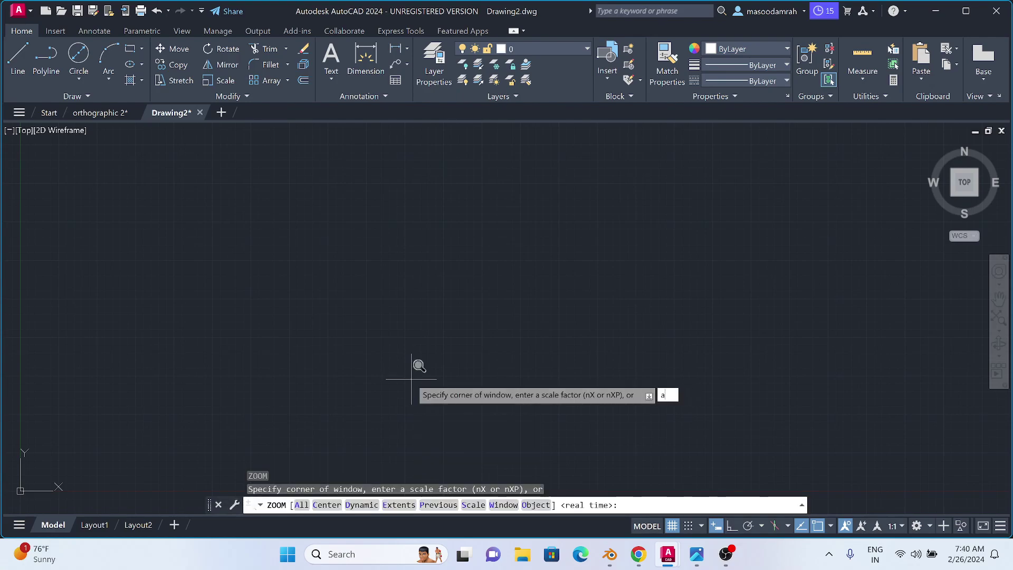
{"action": "type", "text": "a"}
{"action": "key", "text": "Return"}
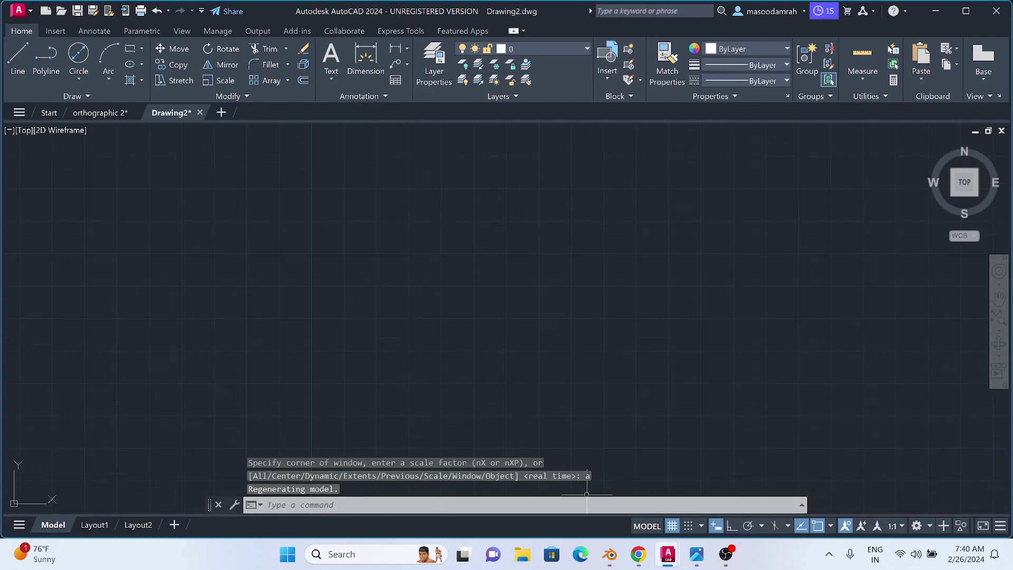
{"action": "left_click", "coordinate": [731, 527]}
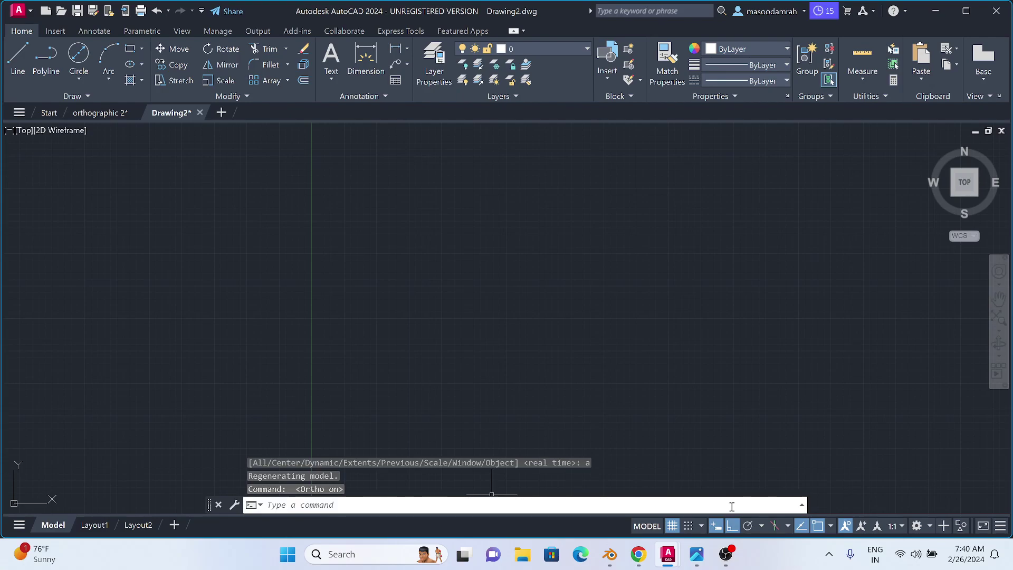
Step: Consult the bracket's reference image, and start the outline in AutoCAD with an 85 mm line to the left and a 25 mm line upward
{"action": "key", "text": "alt+Tab"}
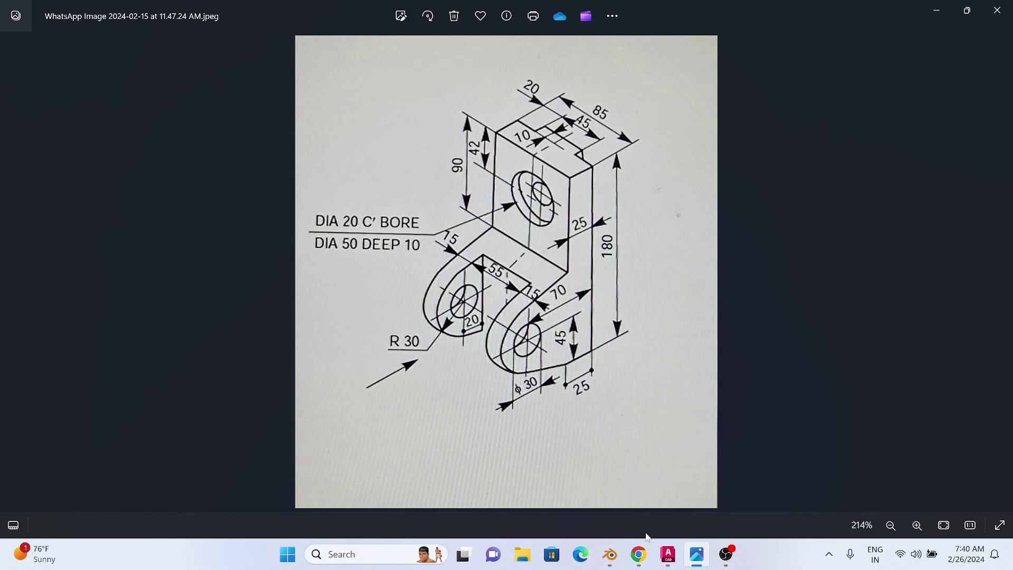
{"action": "mouse_move", "coordinate": [669, 558]}
{"action": "left_click", "coordinate": [705, 506]}
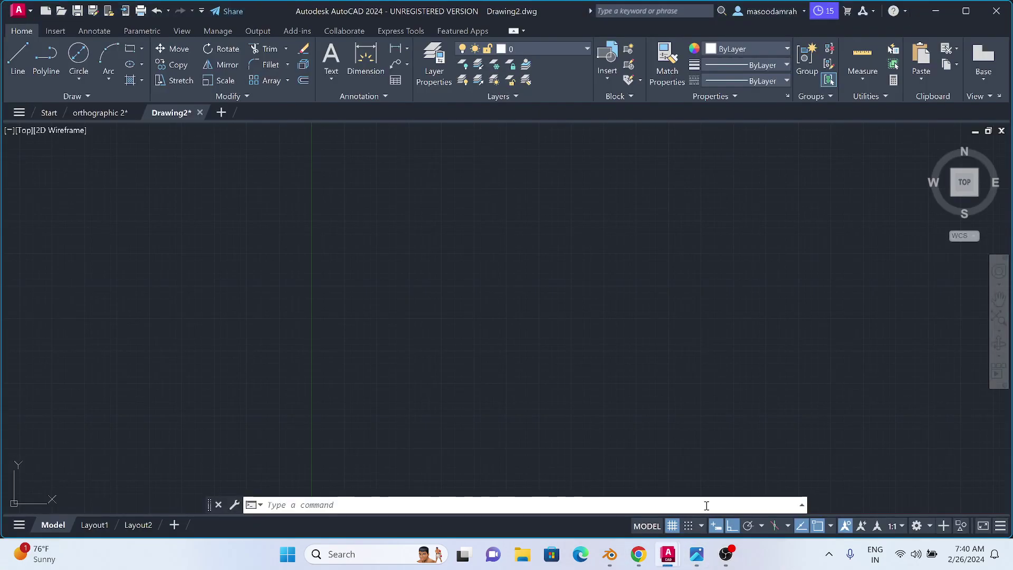
{"action": "left_click", "coordinate": [17, 57]}
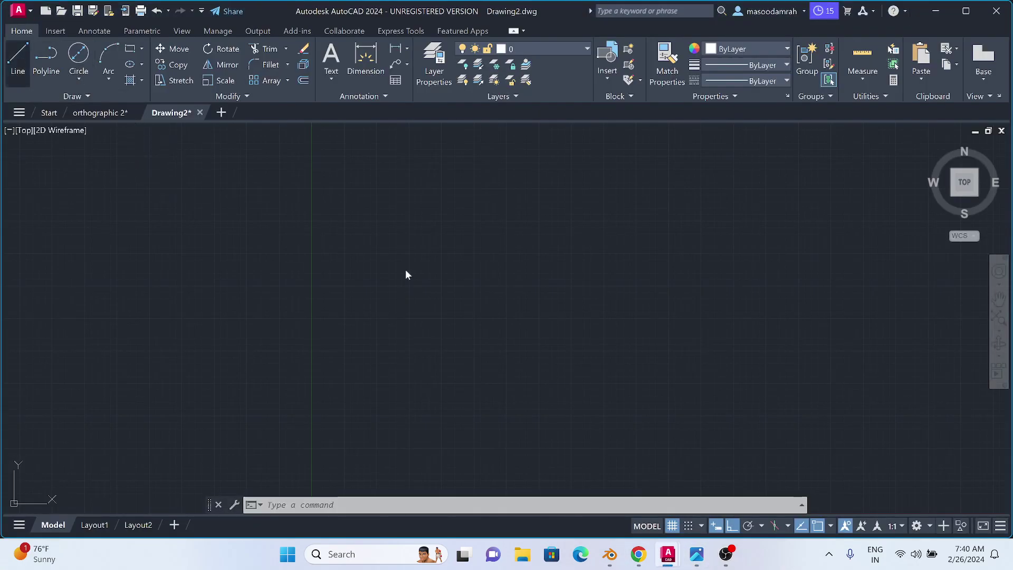
{"action": "left_click", "coordinate": [456, 285]}
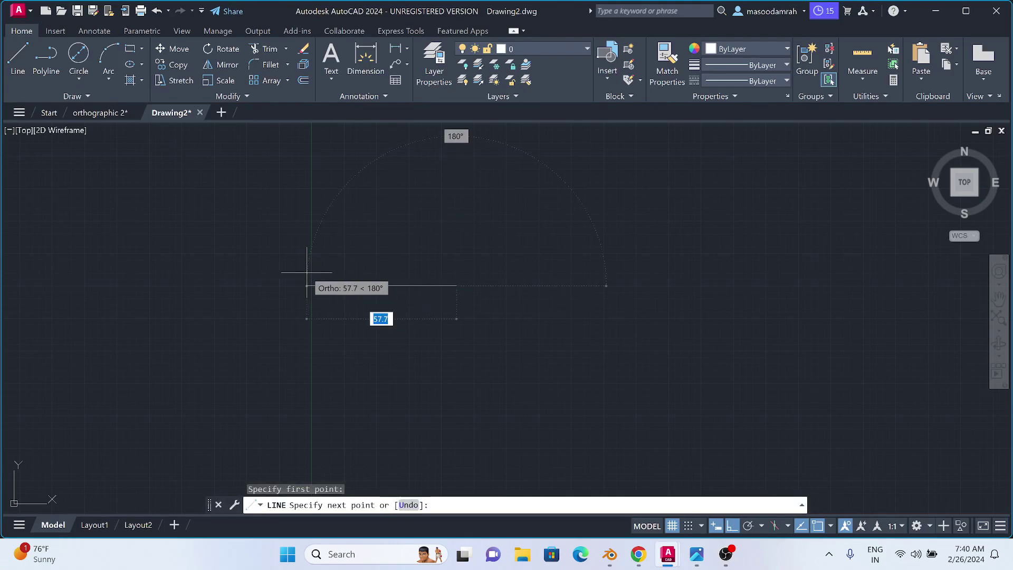
{"action": "type", "text": "85"}
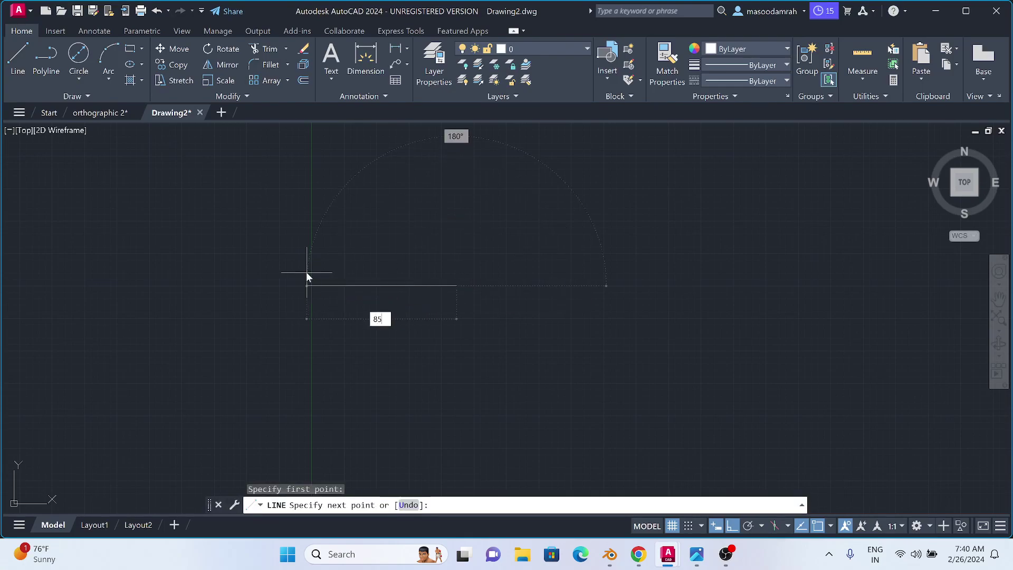
{"action": "key", "text": "Return"}
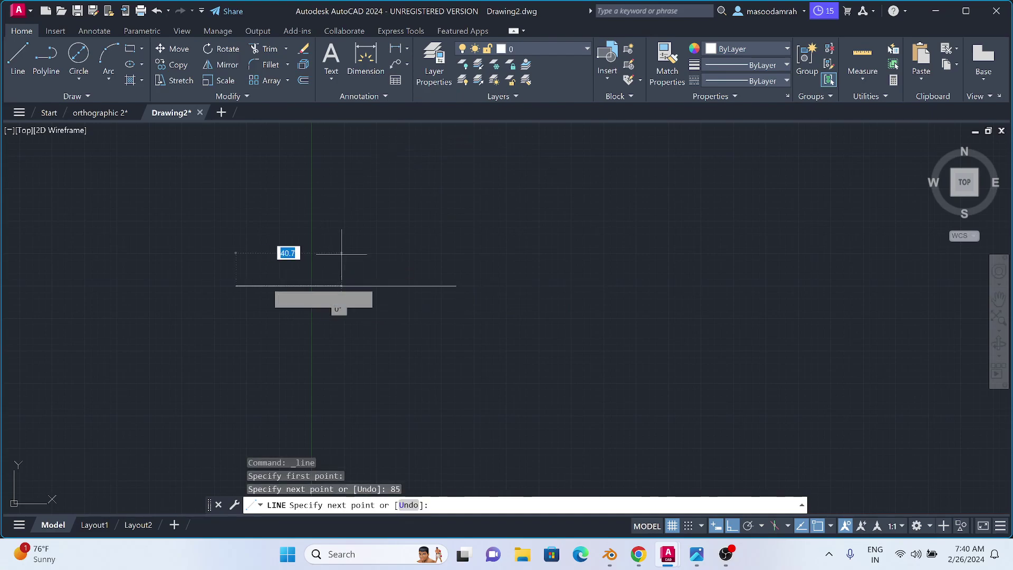
{"action": "type", "text": "2"}
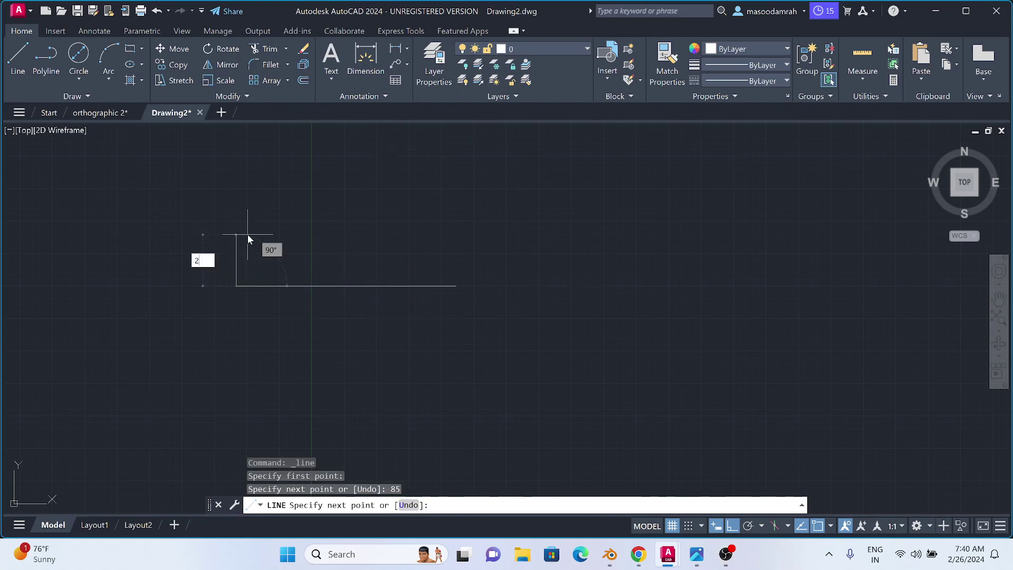
{"action": "type", "text": "5"}
{"action": "key", "text": "Return"}
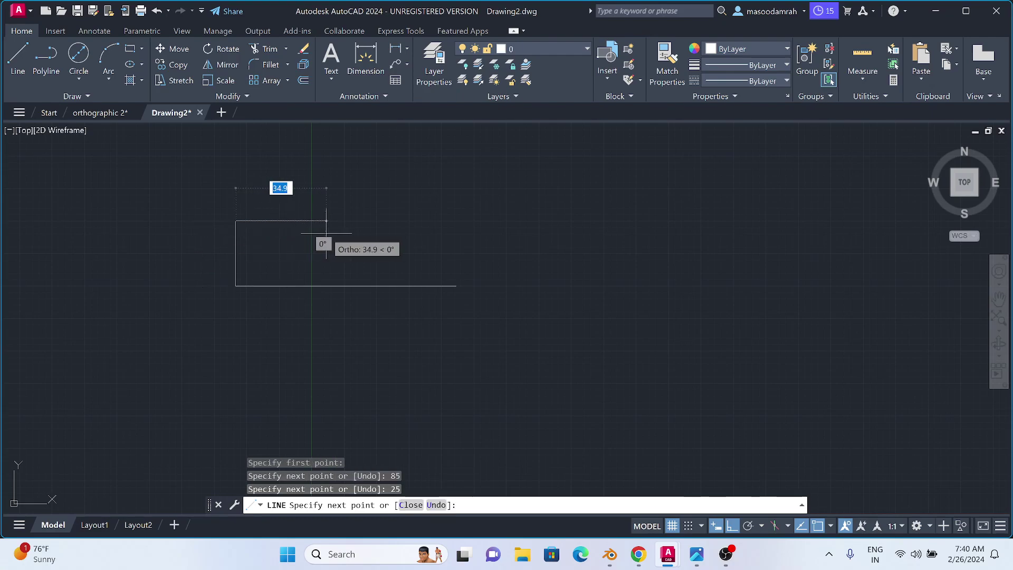
Step: Continue the outline with line segments 20 mm right, 10 mm up, 25 mm right and 10 mm down, and end the Line command
{"action": "type", "text": "20"}
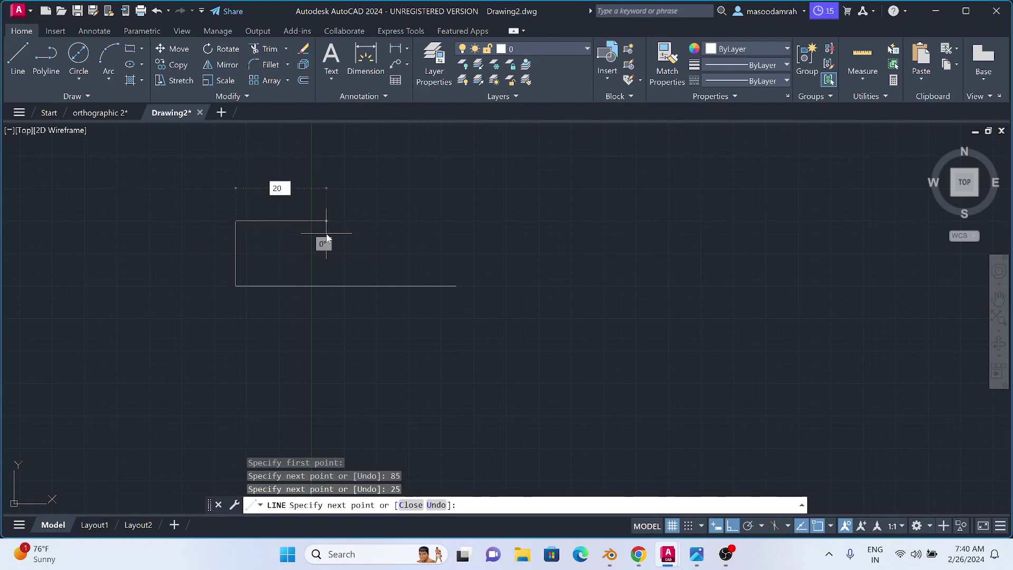
{"action": "key", "text": "Return"}
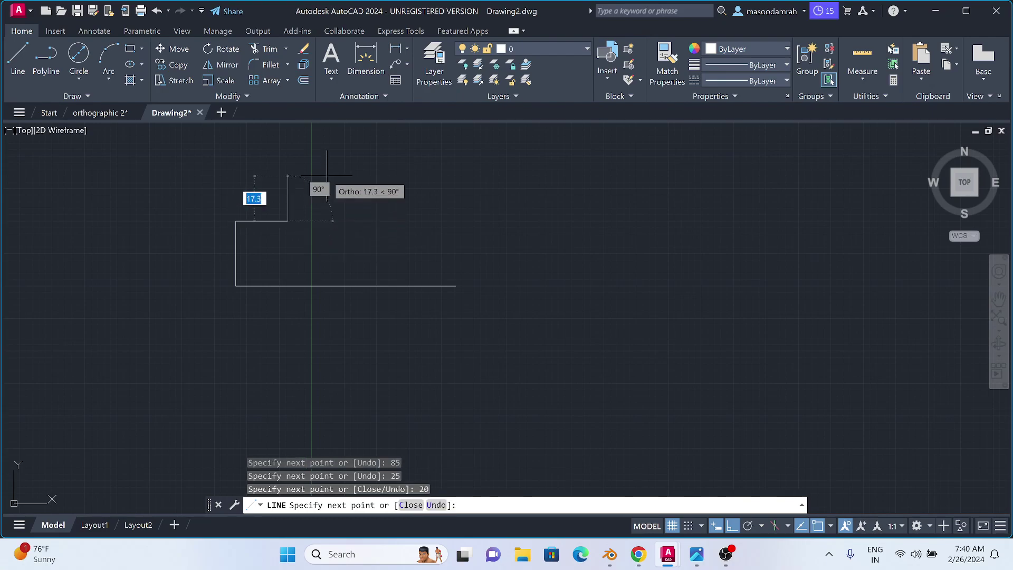
{"action": "type", "text": "10"}
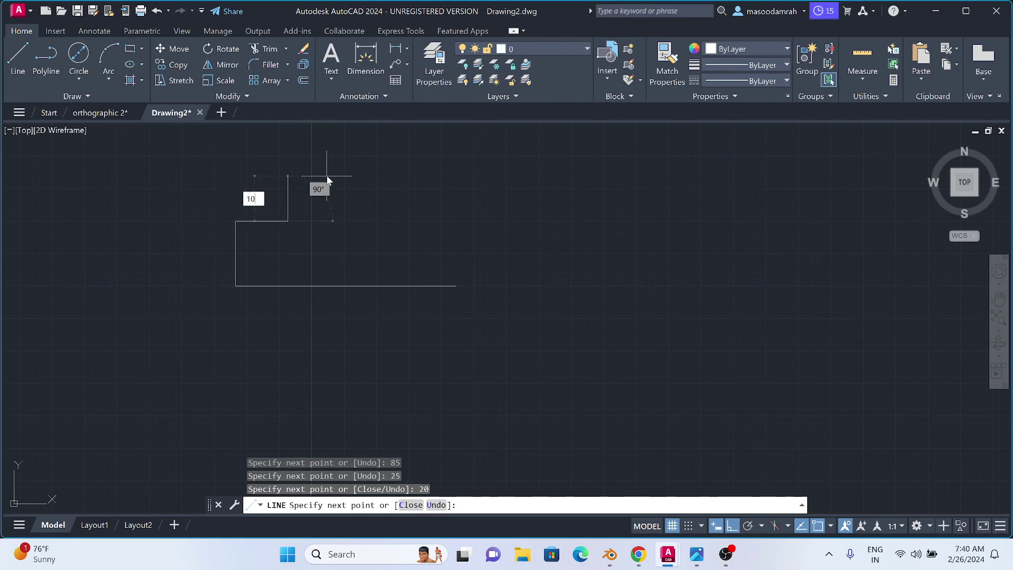
{"action": "key", "text": "Return"}
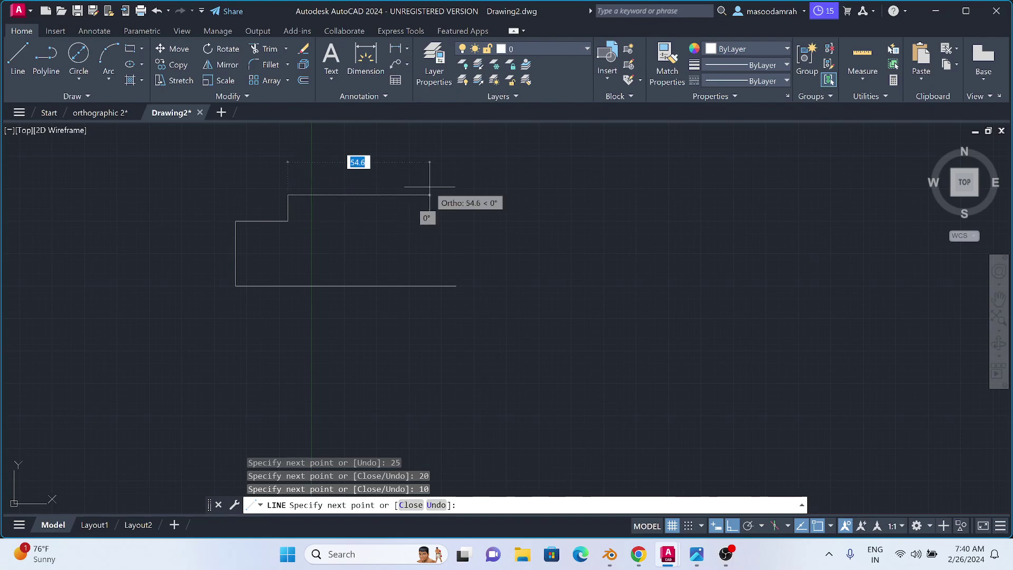
{"action": "type", "text": "25"}
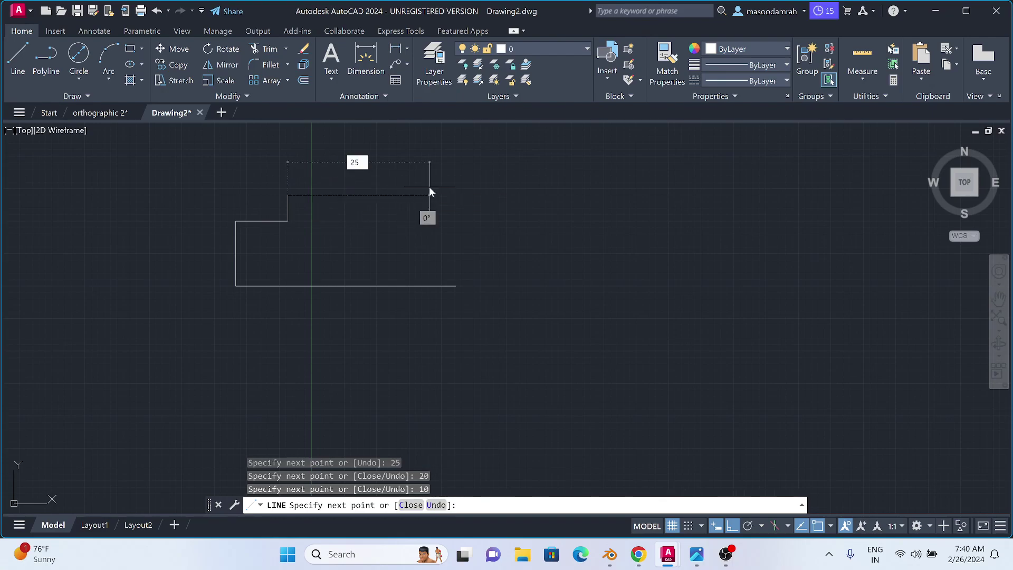
{"action": "key", "text": "Return"}
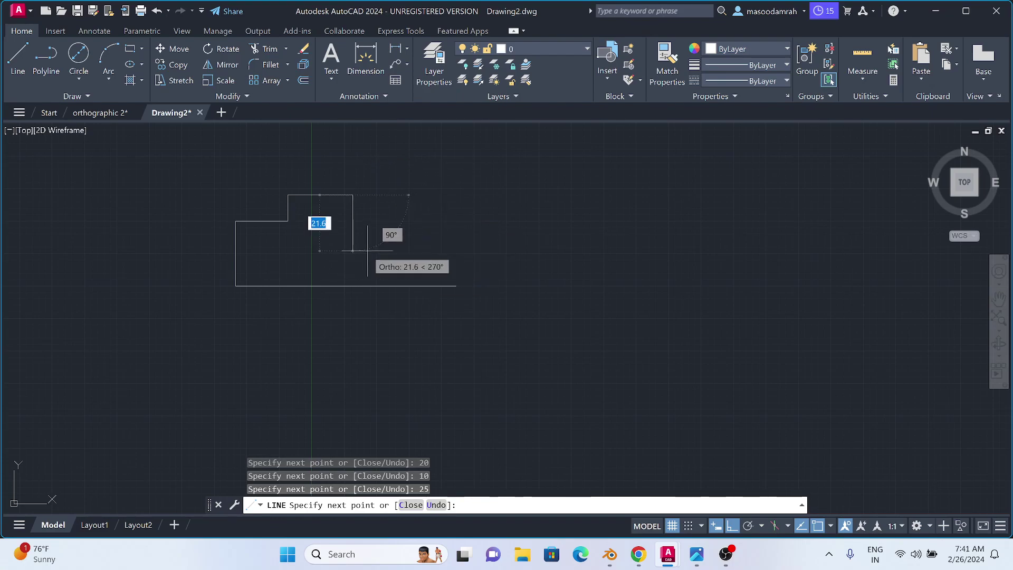
{"action": "type", "text": "10"}
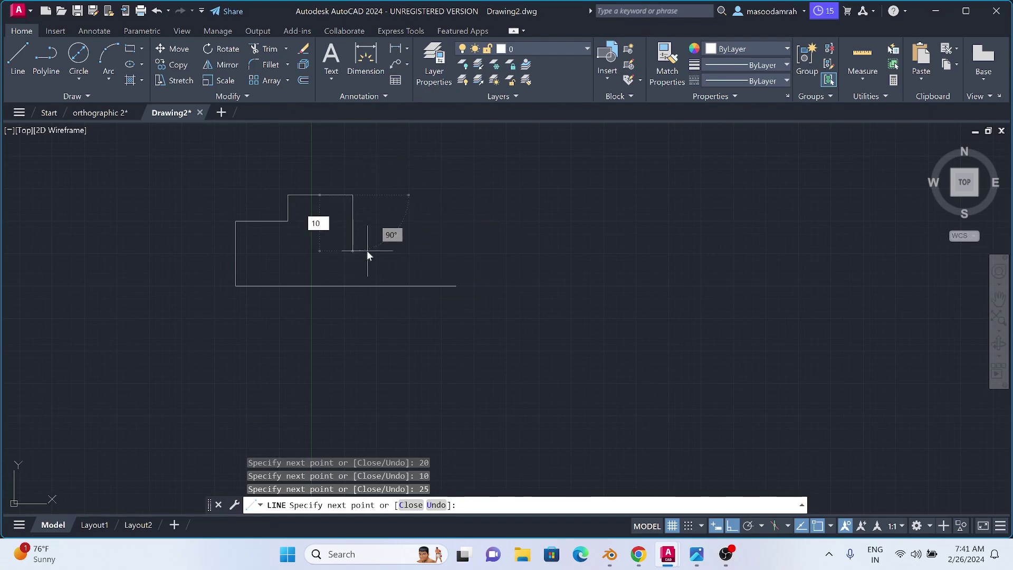
{"action": "key", "text": "Return"}
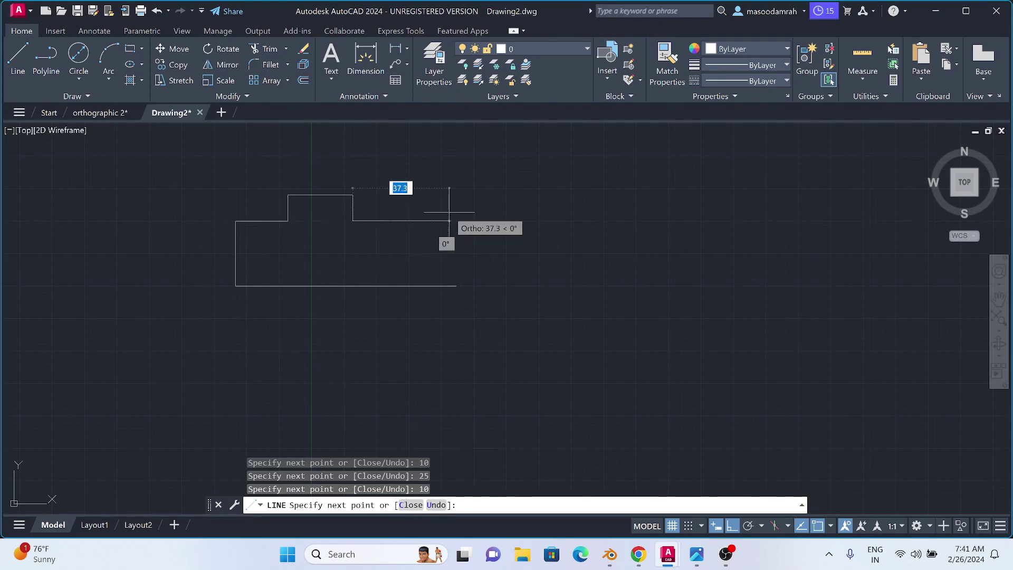
{"action": "left_click", "coordinate": [303, 49]}
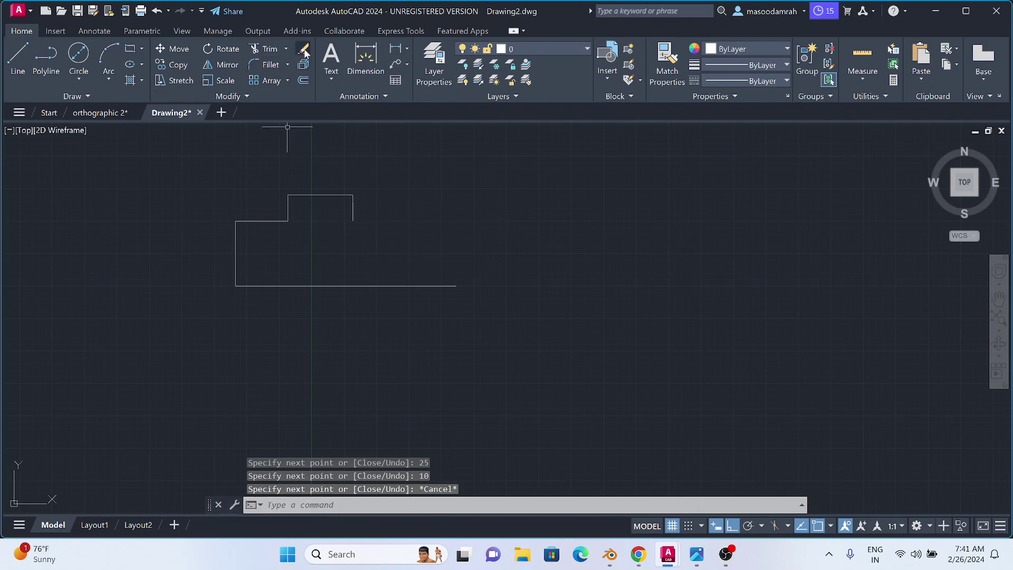
Step: Erase the four stepped segments above the outline, keeping the 85 mm base line and the 25 mm left edge
{"action": "left_click", "coordinate": [385, 238]}
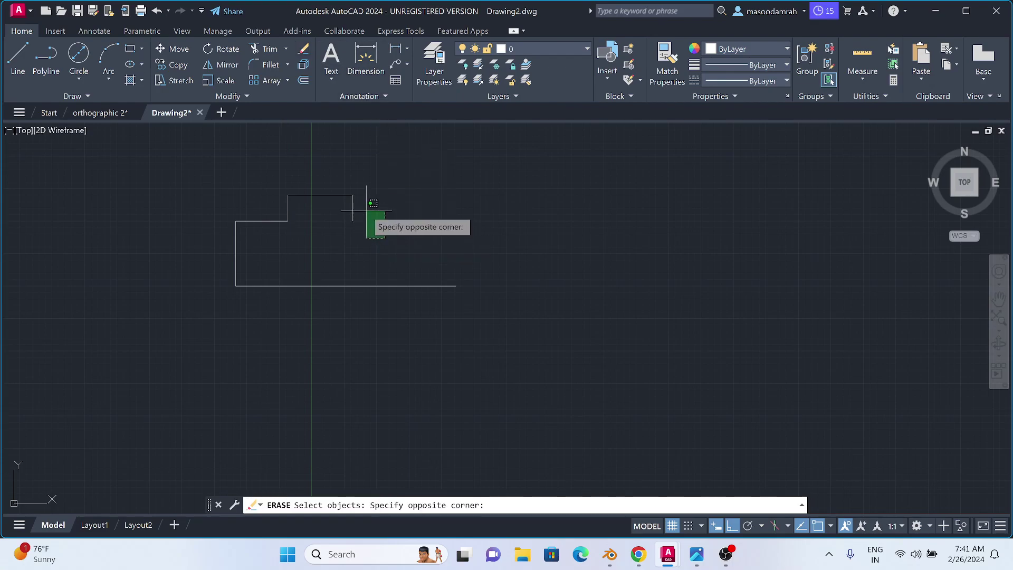
{"action": "left_click", "coordinate": [291, 190]}
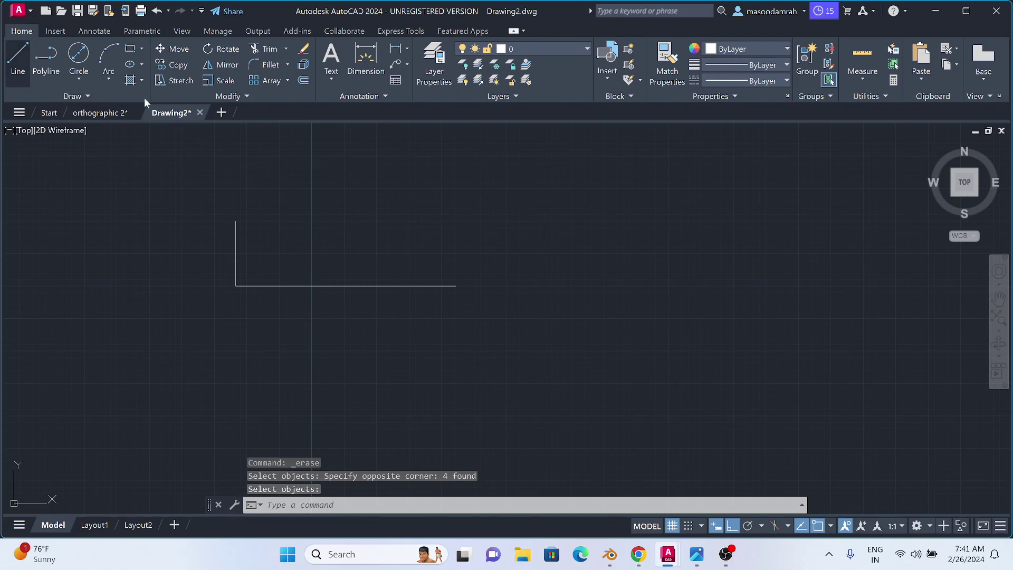
{"action": "key", "text": "Return"}
Step: Consult the bracket's reference image, and in AutoCAD draw lines 20 mm right and 10 mm up from the left edge's upper end
{"action": "type", "text": "l"}
{"action": "key", "text": "Return"}
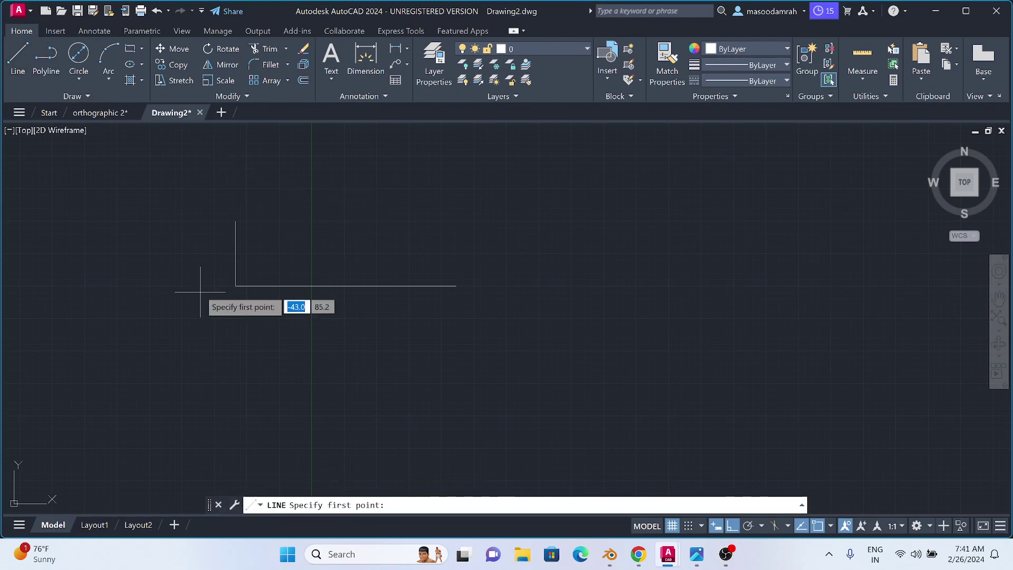
{"action": "left_click", "coordinate": [236, 220]}
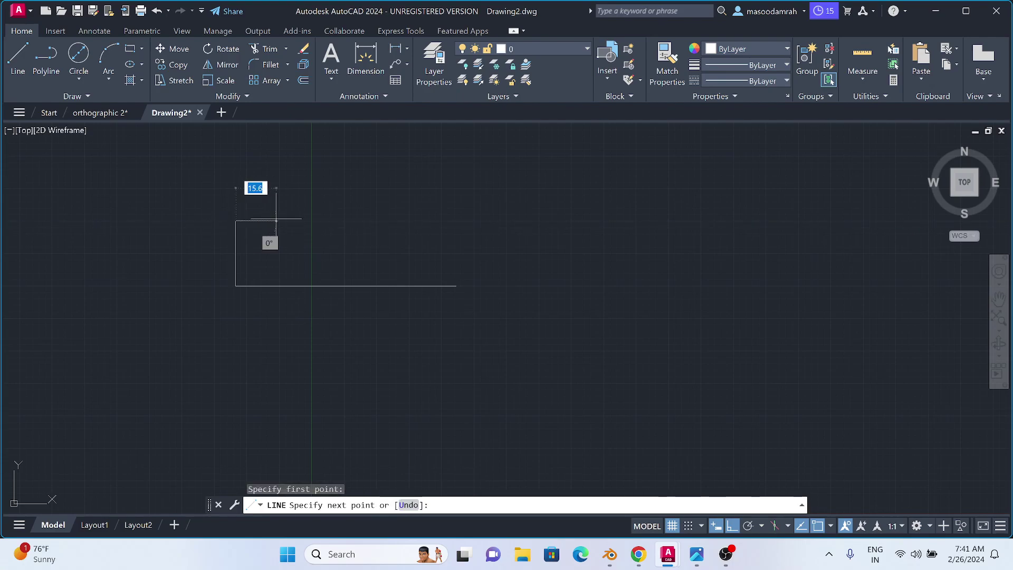
{"action": "type", "text": "2"}
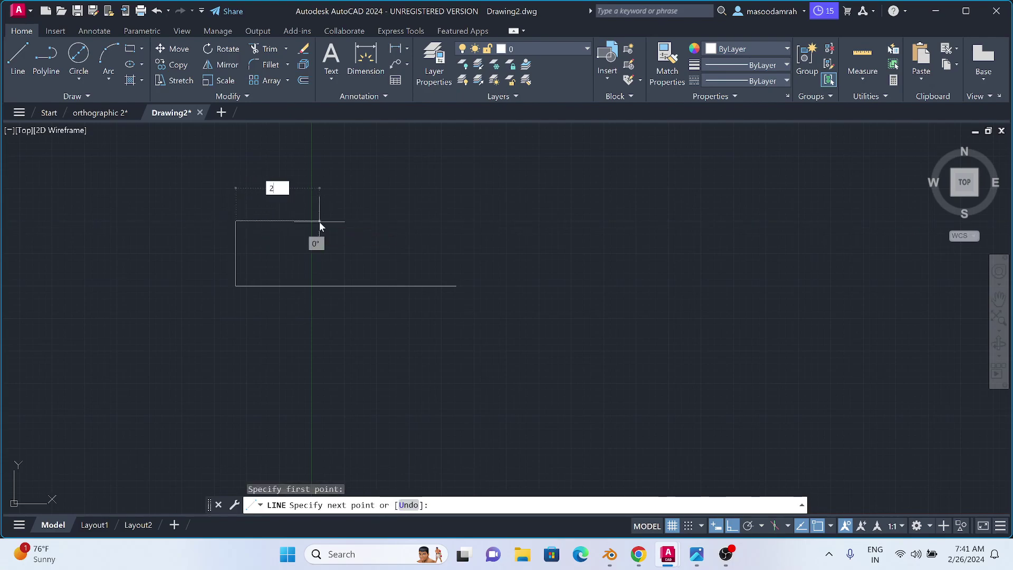
{"action": "key", "text": "alt+Tab"}
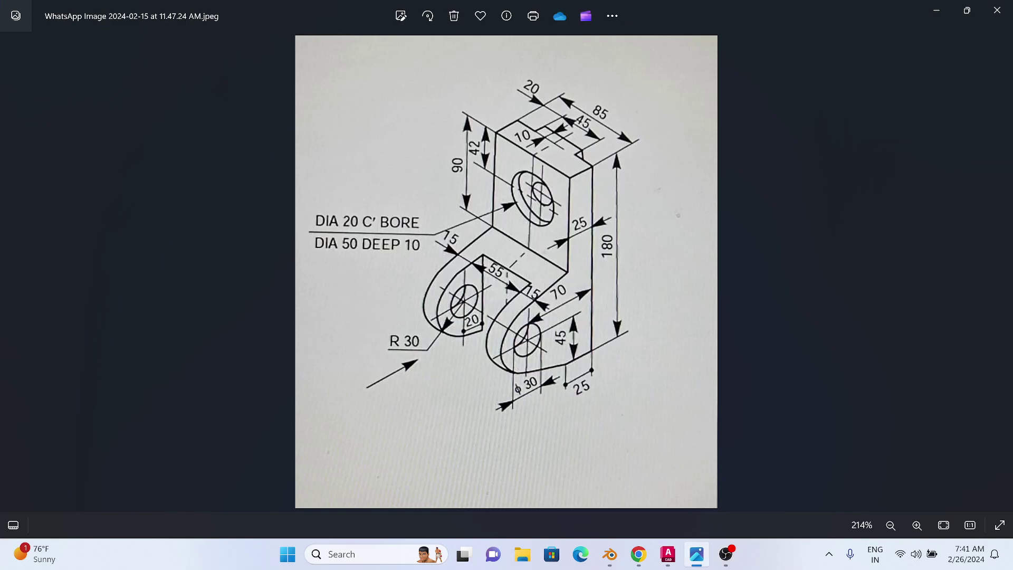
{"action": "left_click", "coordinate": [668, 554]}
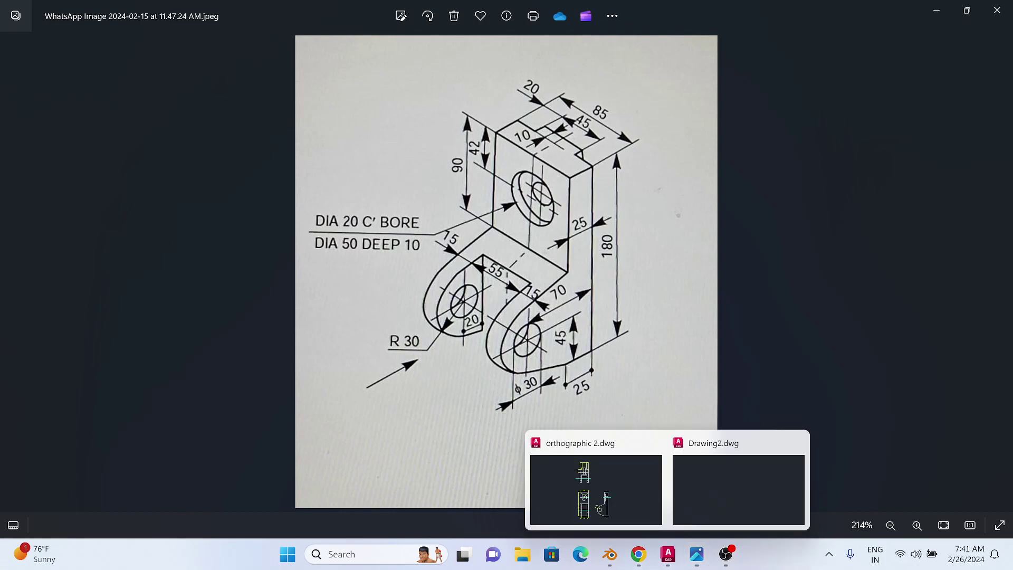
{"action": "left_click", "coordinate": [738, 490]}
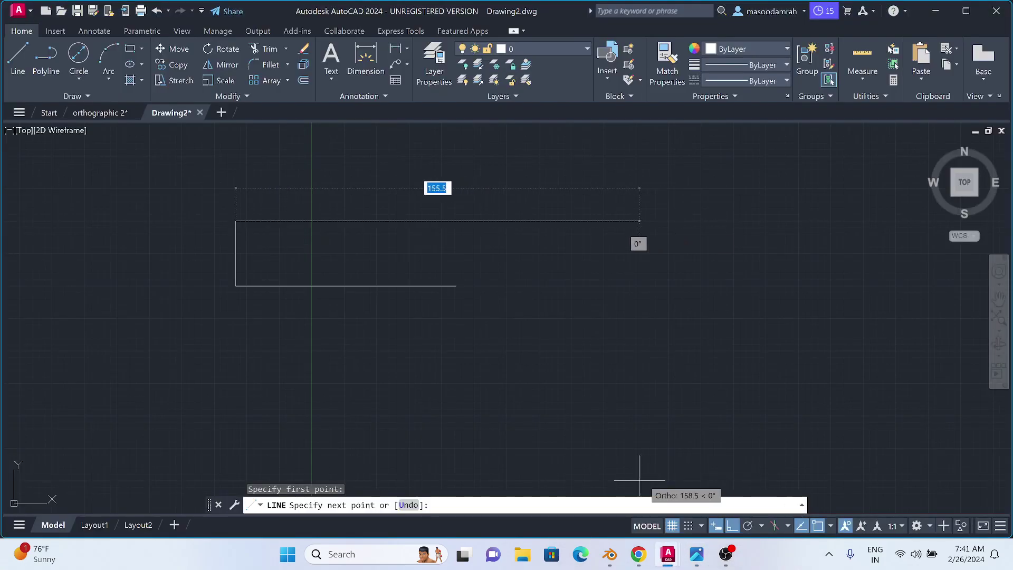
{"action": "type", "text": "20"}
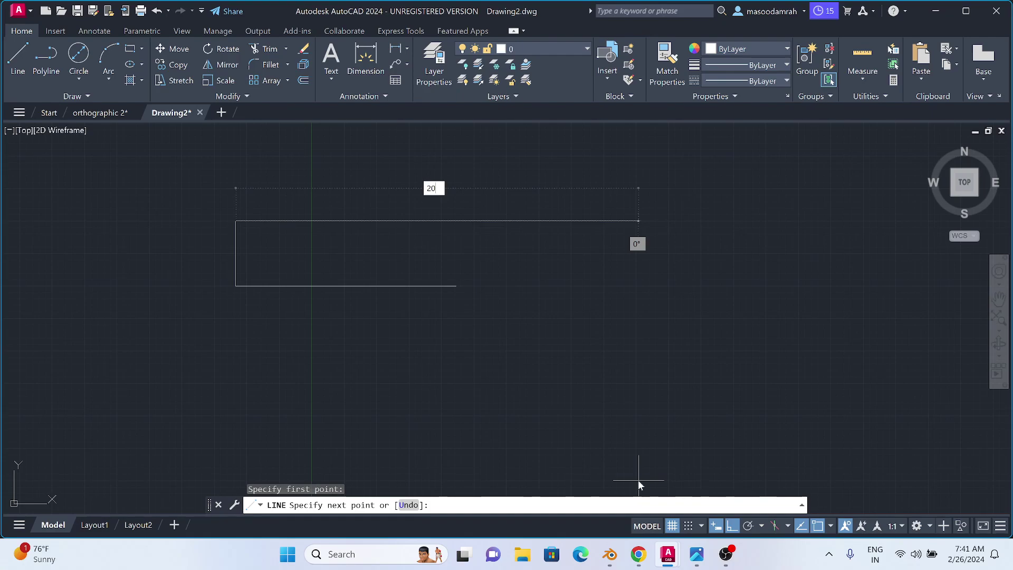
{"action": "key", "text": "Return"}
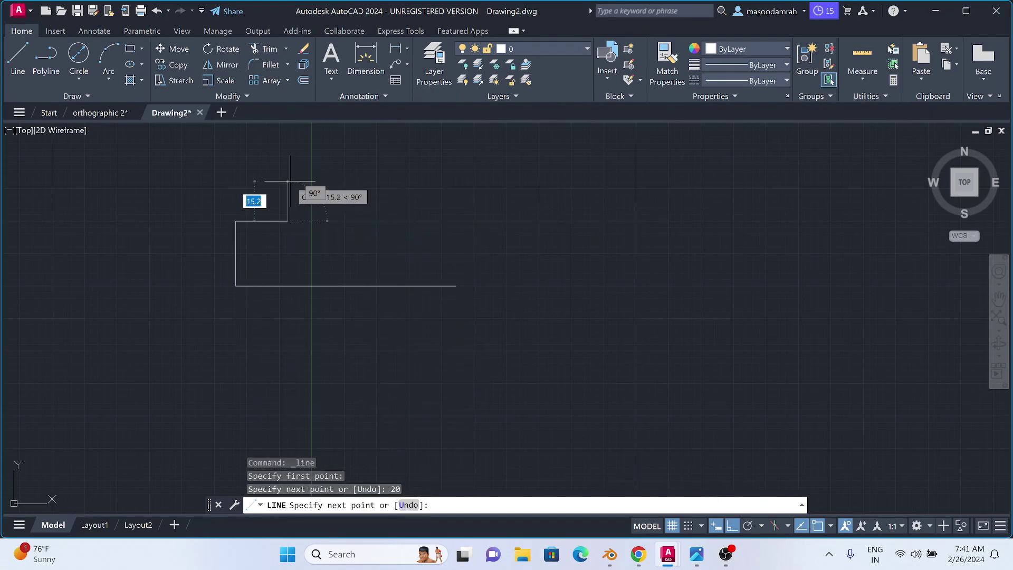
{"action": "type", "text": "10"}
{"action": "key", "text": "Return"}
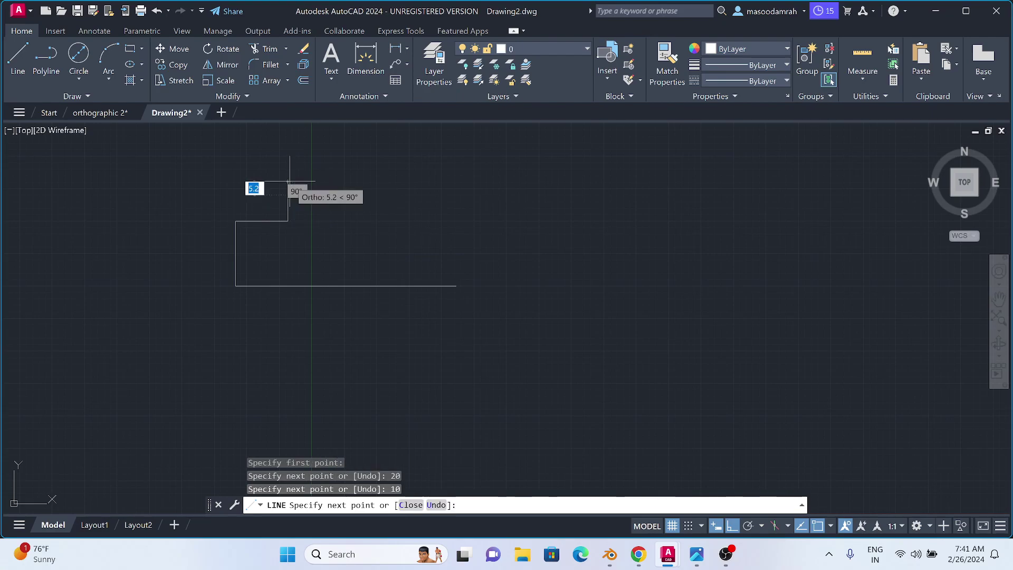
Step: Continue the stepped outline with line segments 45 mm right, 10 mm down and 20 mm right
{"action": "left_click", "coordinate": [288, 194]}
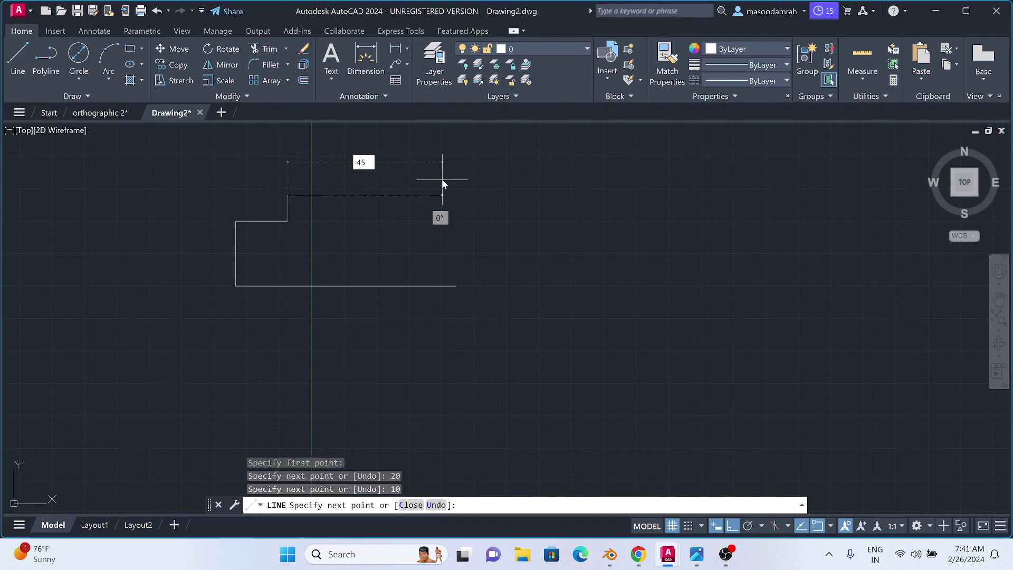
{"action": "type", "text": "45"}
{"action": "key", "text": "Return"}
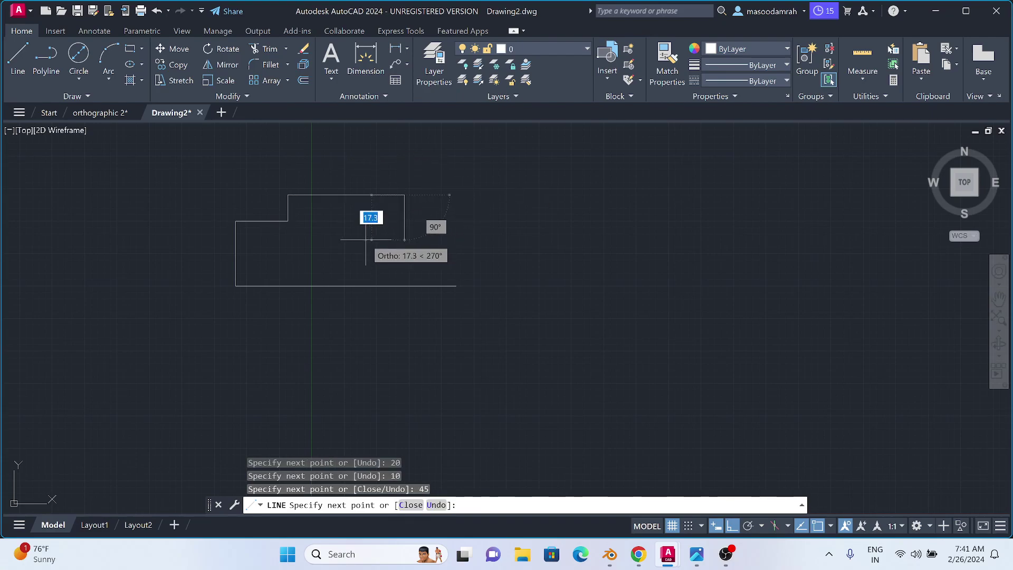
{"action": "type", "text": "10"}
{"action": "key", "text": "Return"}
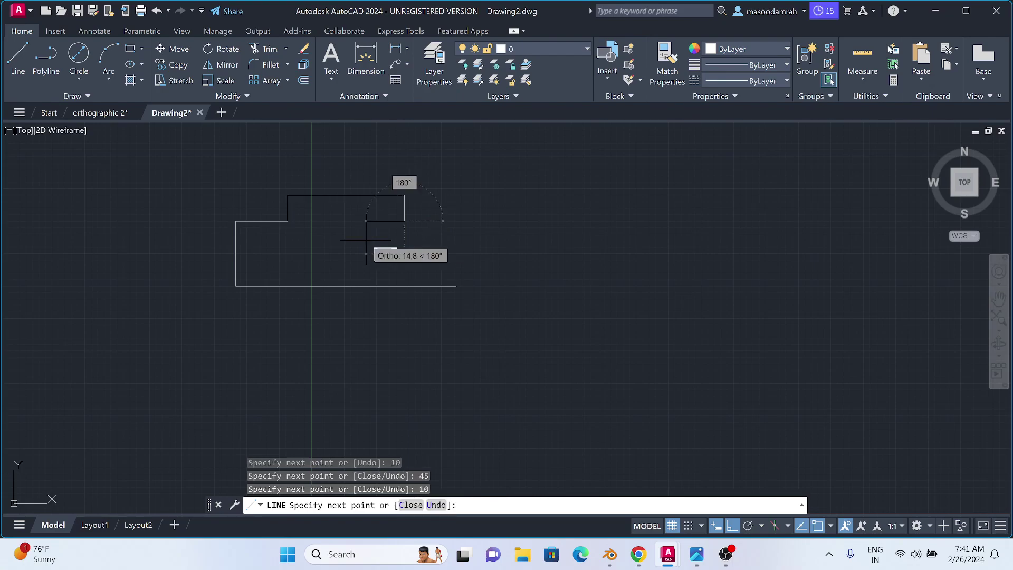
{"action": "type", "text": "20"}
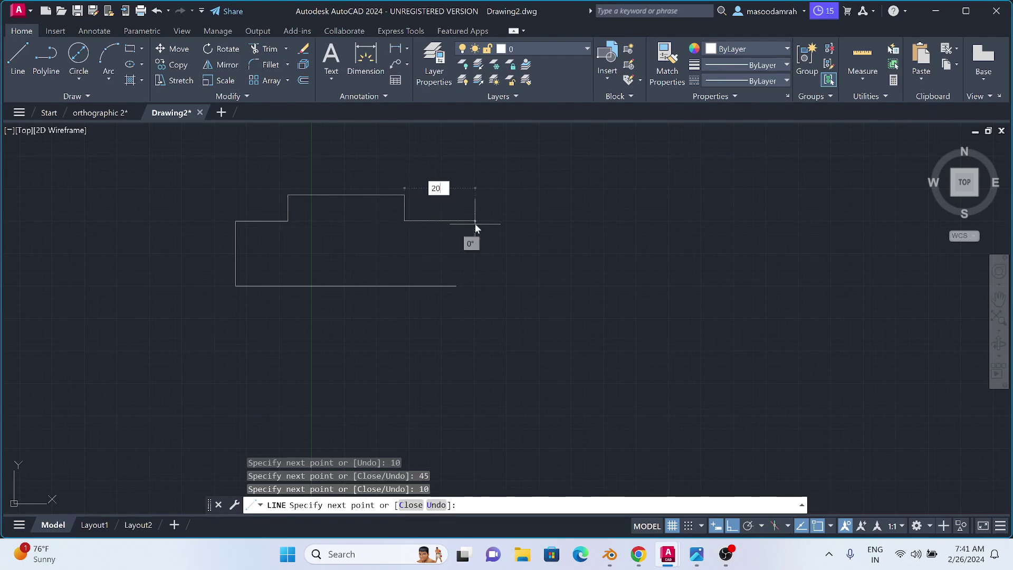
{"action": "key", "text": "Return"}
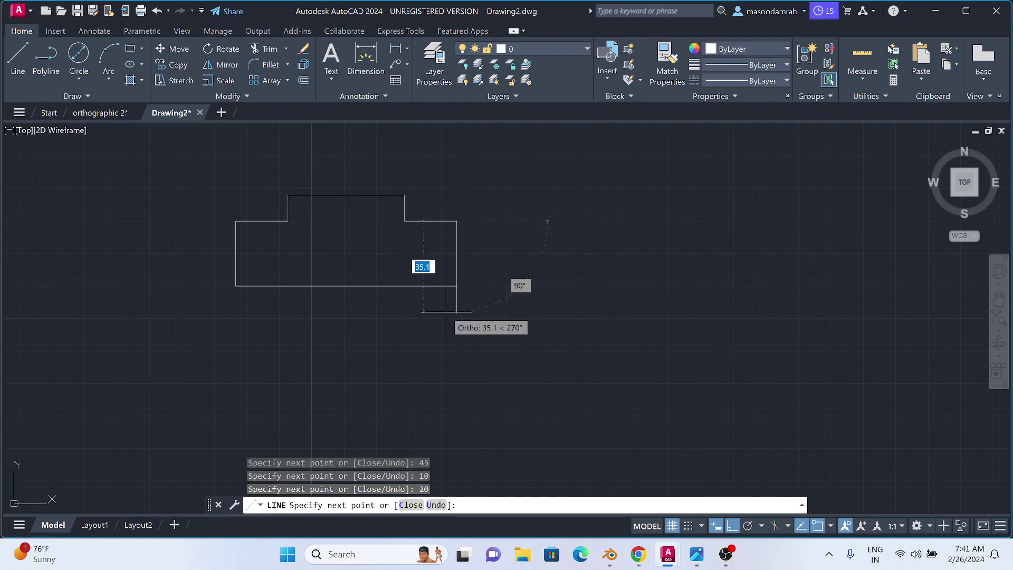
Step: Close the line chain back to its starting point, and erase that closing line beneath the raised step
{"action": "type", "text": "c"}
{"action": "key", "text": "Return"}
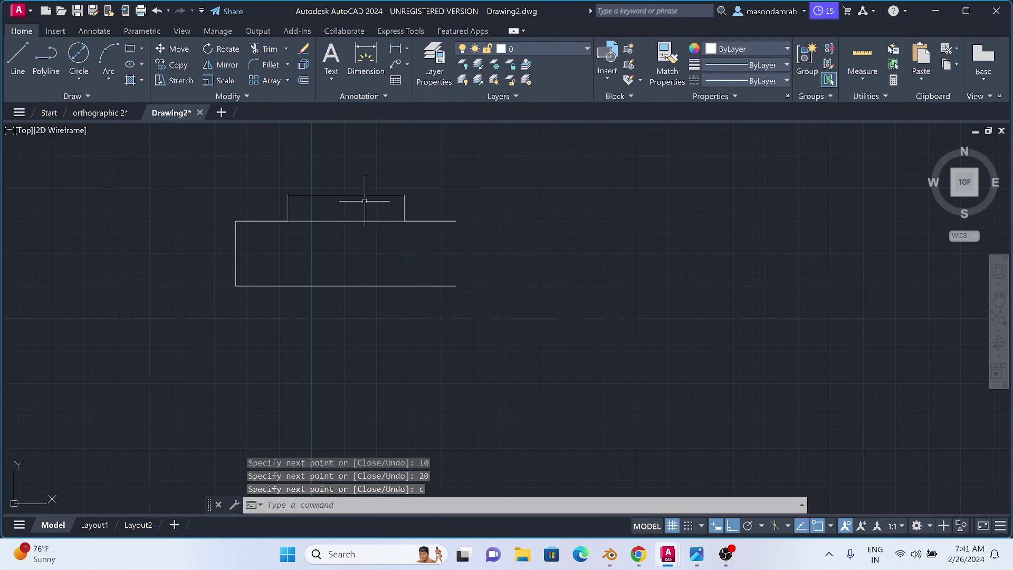
{"action": "left_click", "coordinate": [303, 49]}
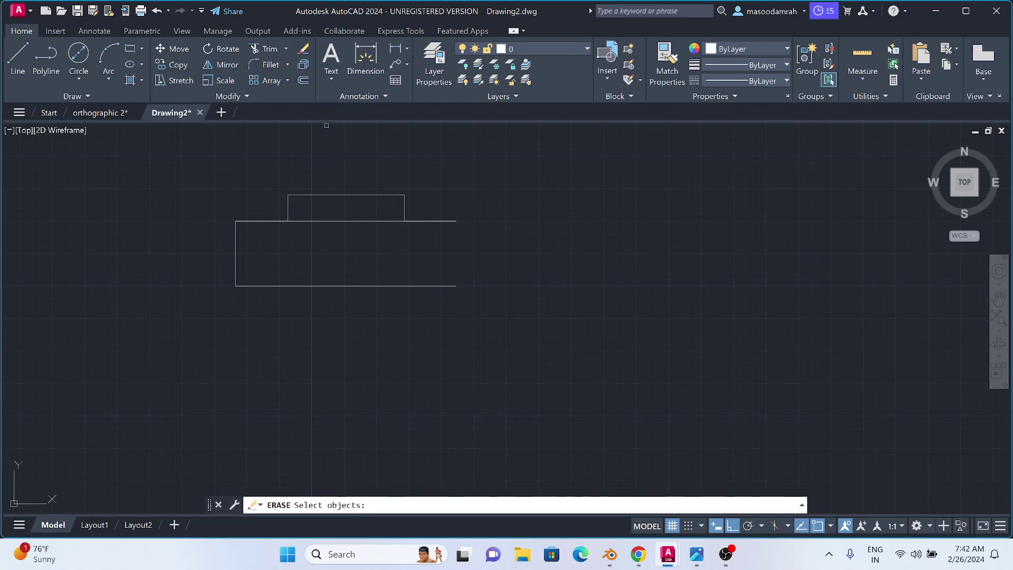
{"action": "left_click", "coordinate": [336, 220]}
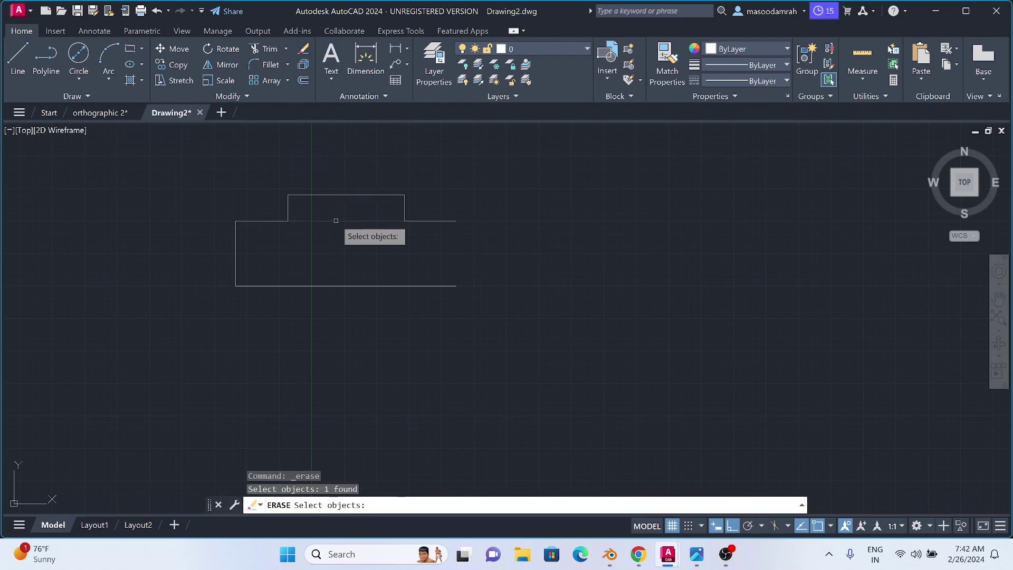
{"action": "key", "text": "Return"}
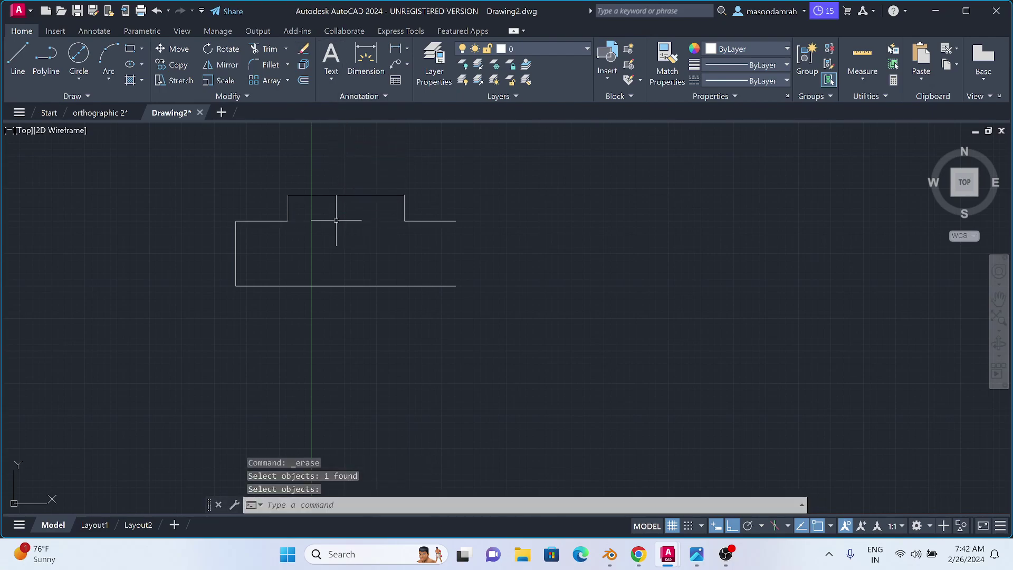
Step: Draw the outline's right edge as a vertical line from the upper right corner down to the end of the base line
{"action": "left_click", "coordinate": [18, 56]}
{"action": "left_click", "coordinate": [457, 221]}
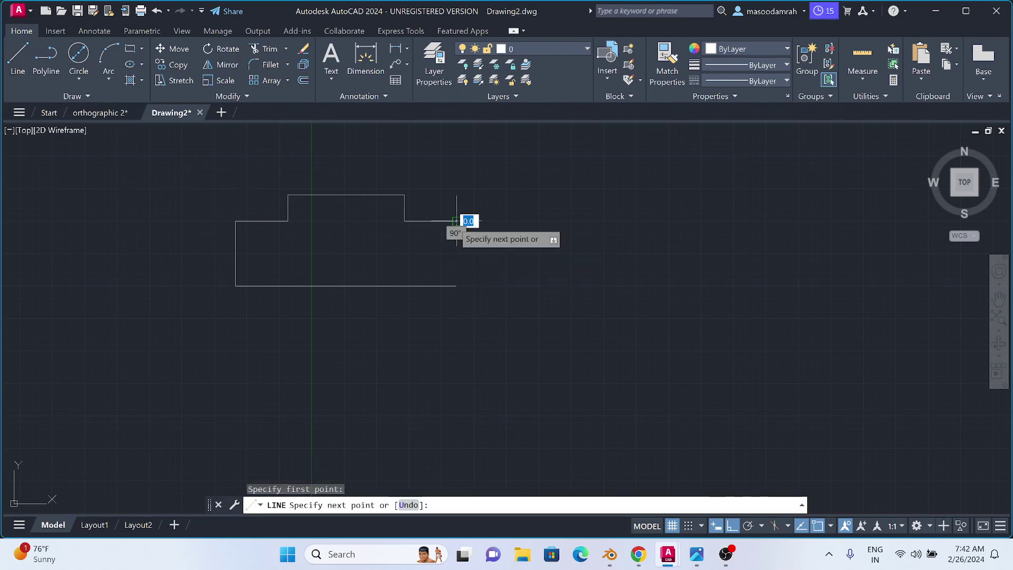
{"action": "left_click", "coordinate": [457, 286]}
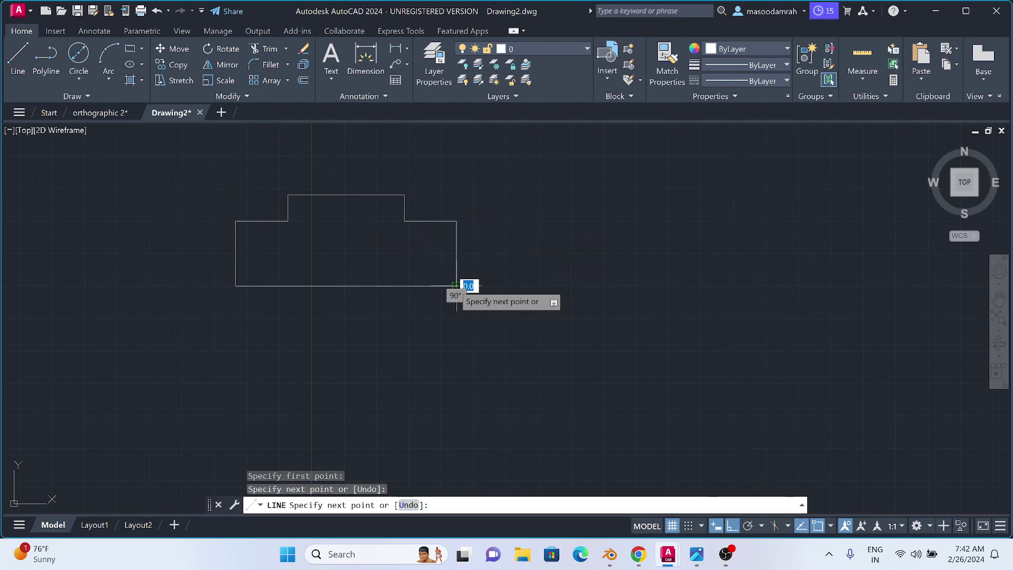
{"action": "key", "text": "Return"}
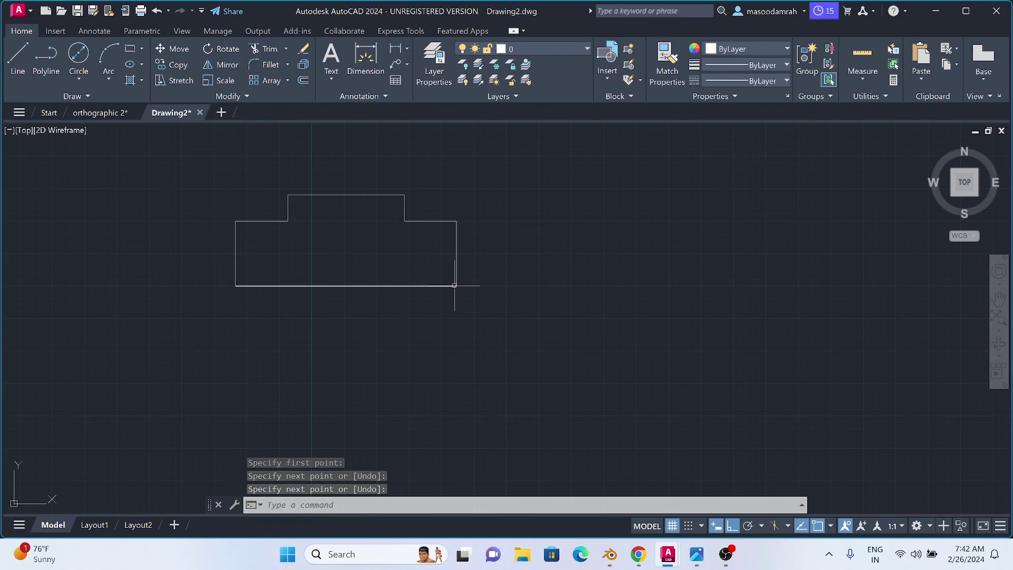
Step: Consult the bracket's reference image, and in AutoCAD draw a 75 mm line downward from the outline's lower left corner
{"action": "key", "text": "alt+Tab"}
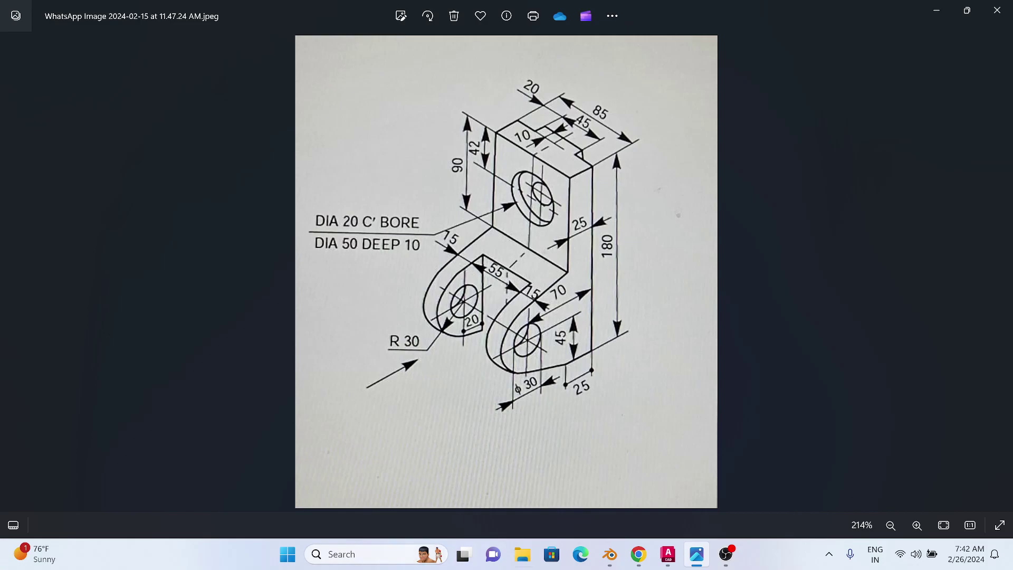
{"action": "mouse_move", "coordinate": [669, 557]}
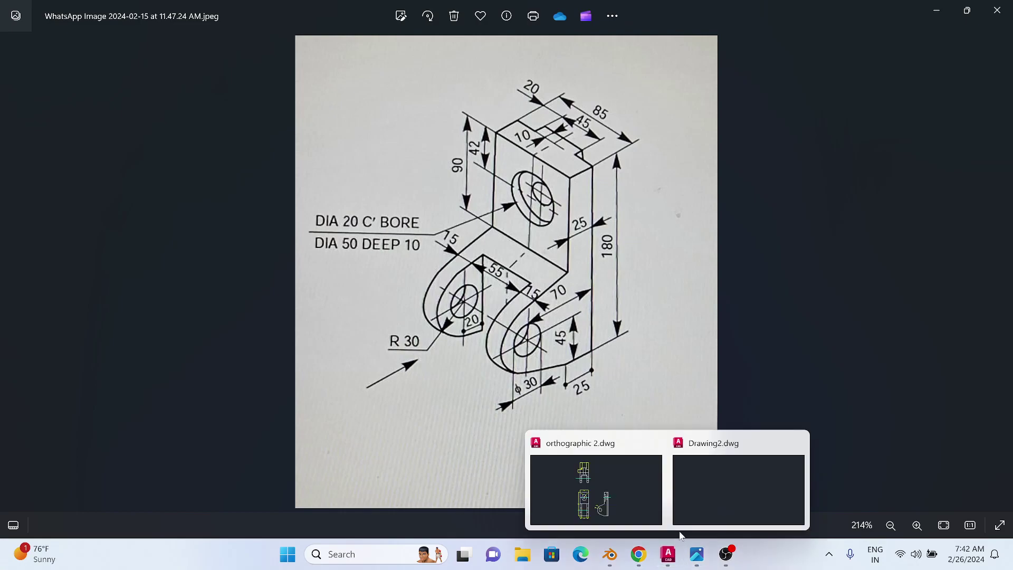
{"action": "left_click", "coordinate": [733, 485]}
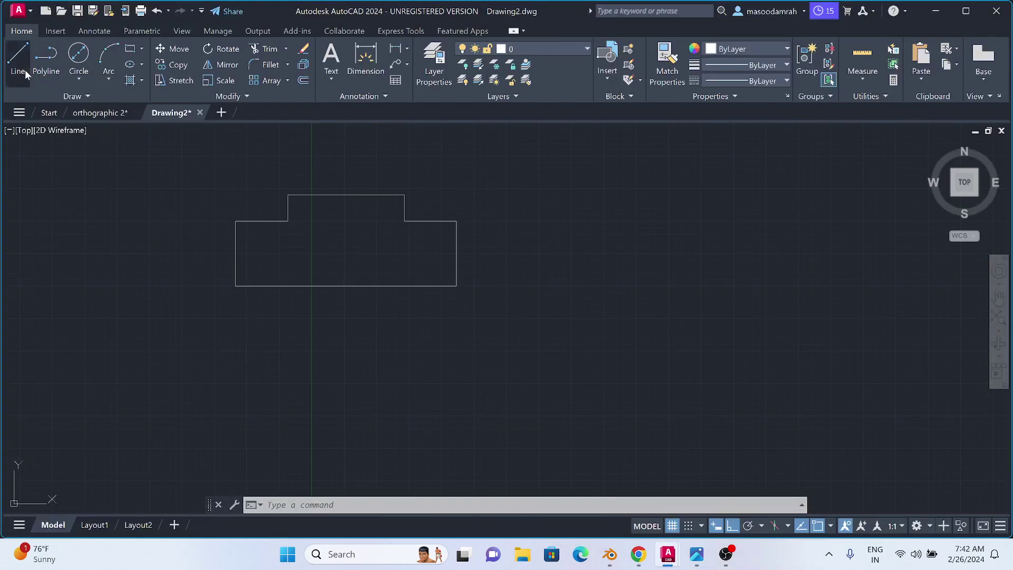
{"action": "left_click", "coordinate": [18, 56]}
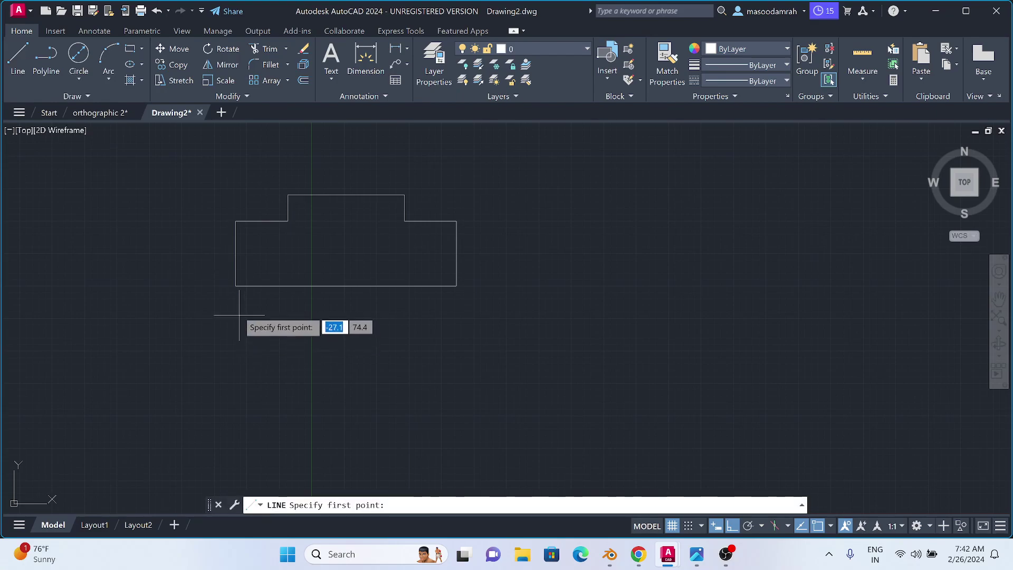
{"action": "left_click", "coordinate": [236, 286]}
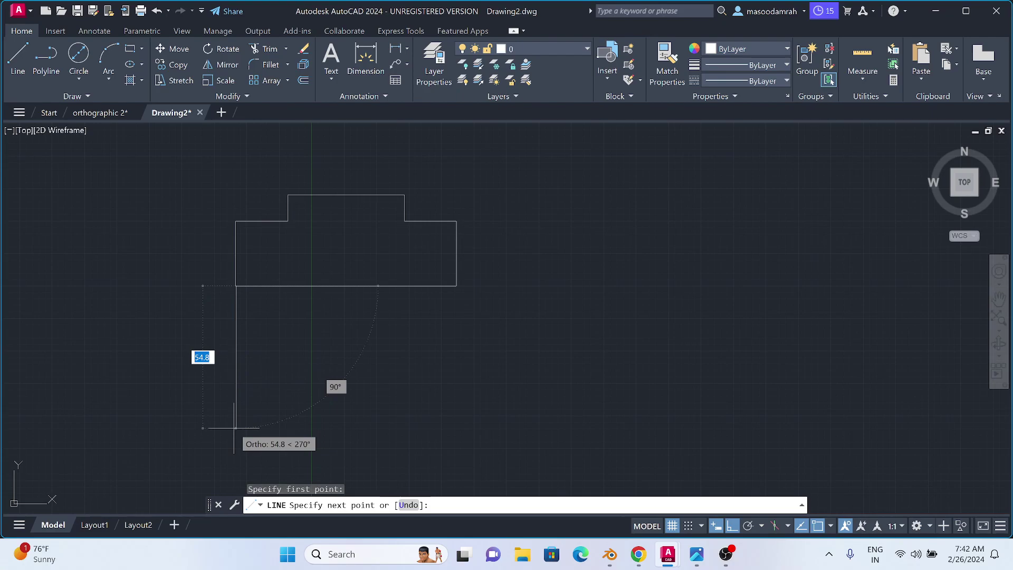
{"action": "type", "text": "75"}
{"action": "key", "text": "Return"}
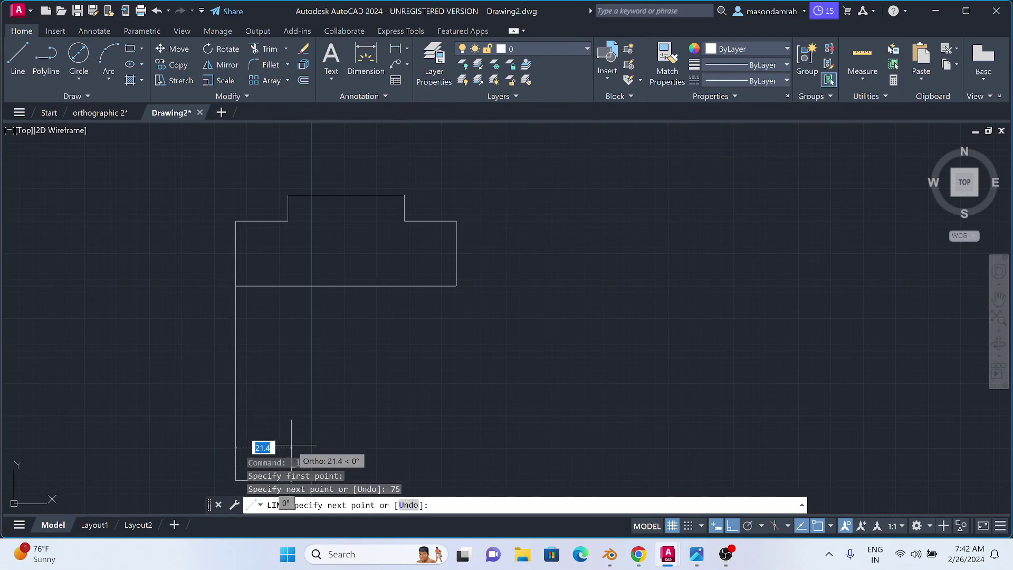
Step: Check the reference image again, and in AutoCAD continue with a 115 mm line to the right and end the Line command
{"action": "type", "text": "1"}
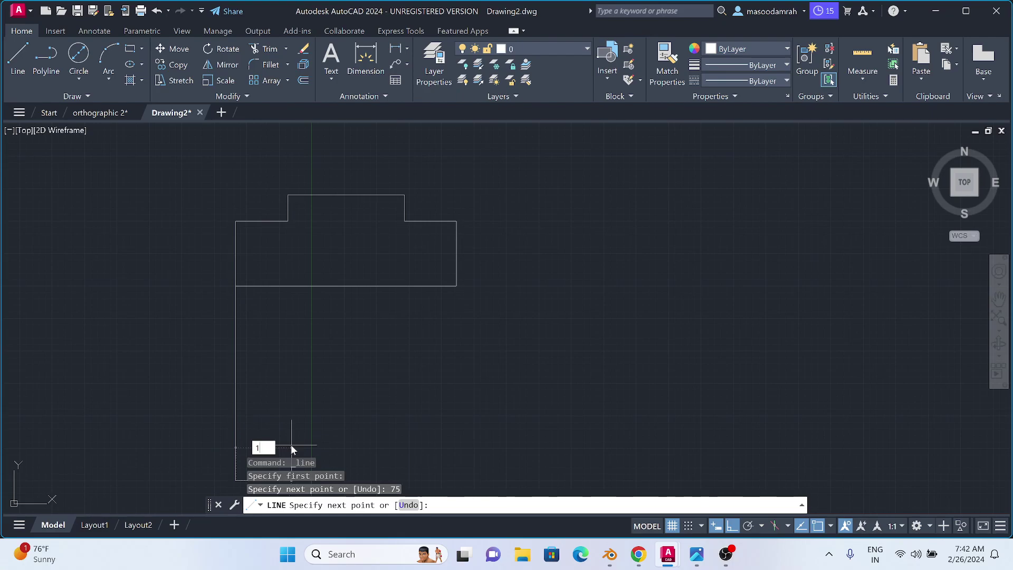
{"action": "key", "text": "alt+Tab"}
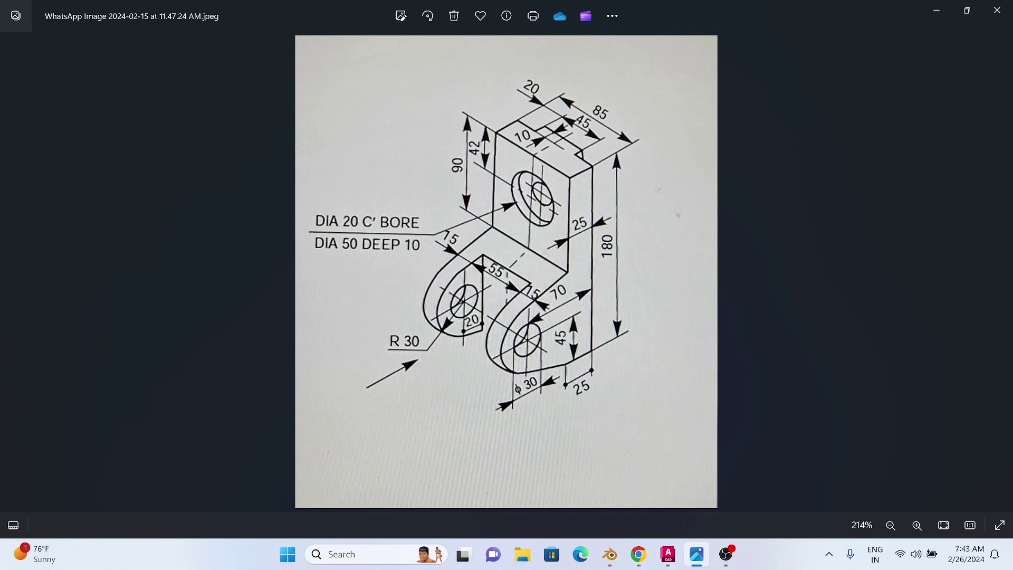
{"action": "key", "text": "alt+Tab"}
{"action": "type", "text": "1"}
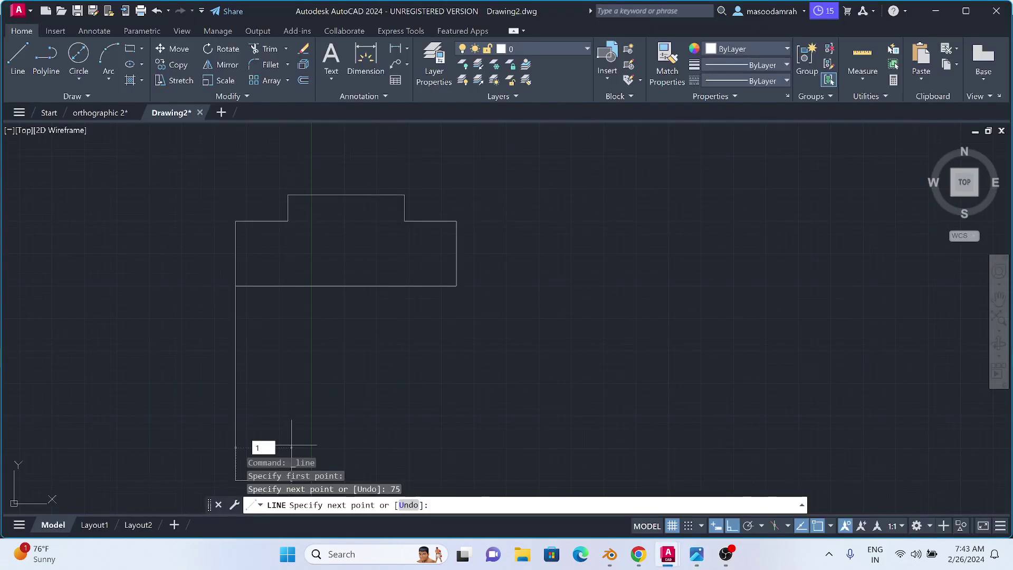
{"action": "type", "text": "15"}
{"action": "key", "text": "Return"}
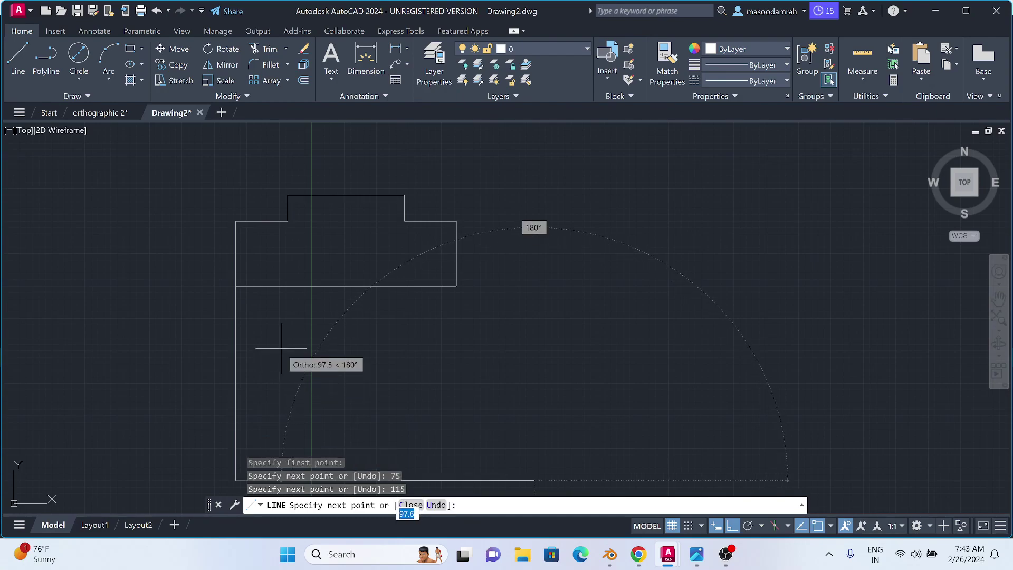
{"action": "scroll", "coordinate": [309, 323], "scroll_direction": "down", "scroll_amount": 1}
{"action": "scroll", "coordinate": [309, 323], "scroll_direction": "down", "scroll_amount": 1}
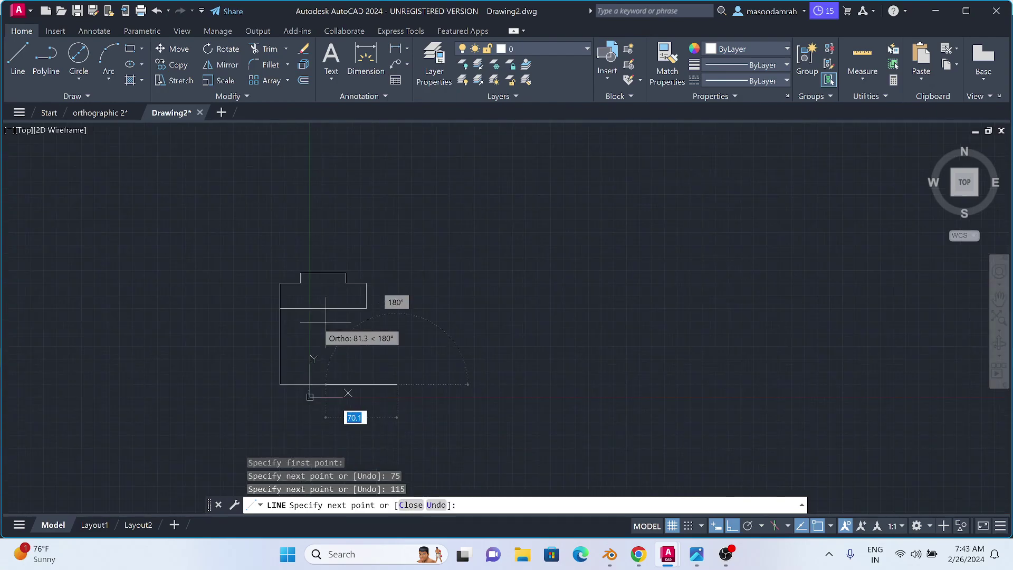
{"action": "key", "text": "Escape"}
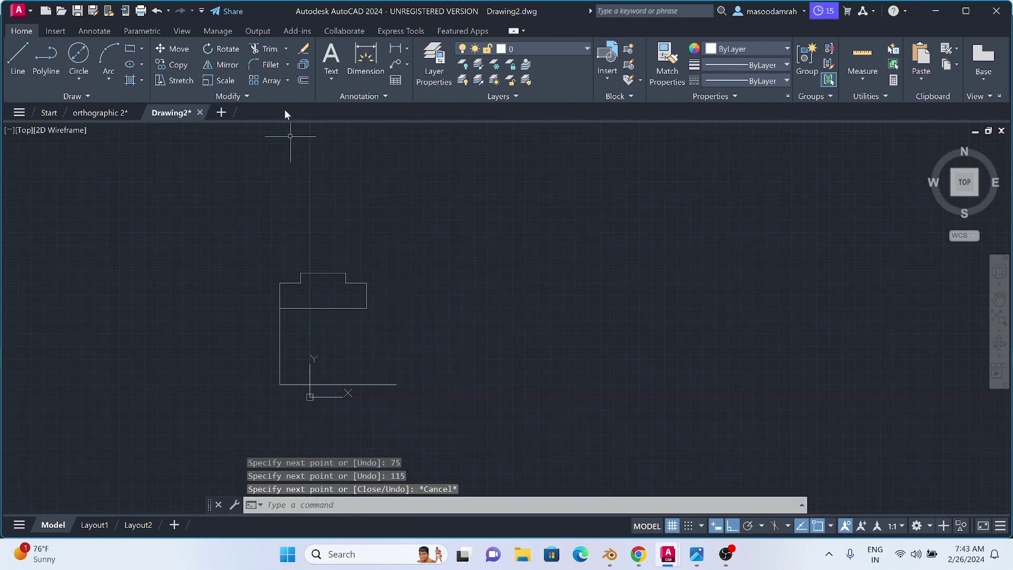
Step: Erase the 115 mm horizontal line at the lower end of the extended outline
{"action": "left_click", "coordinate": [303, 48]}
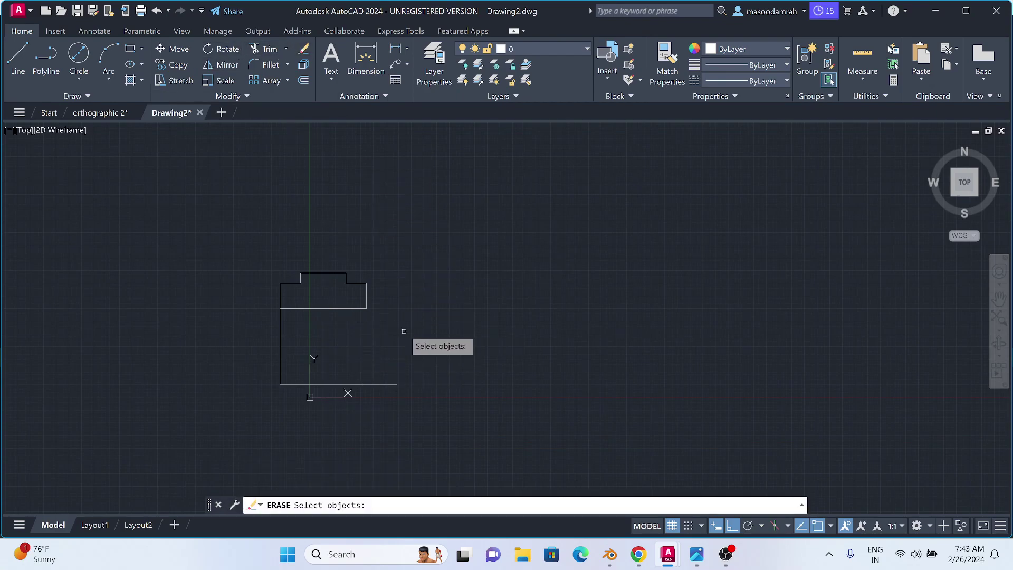
{"action": "left_click", "coordinate": [390, 384]}
{"action": "key", "text": "Return"}
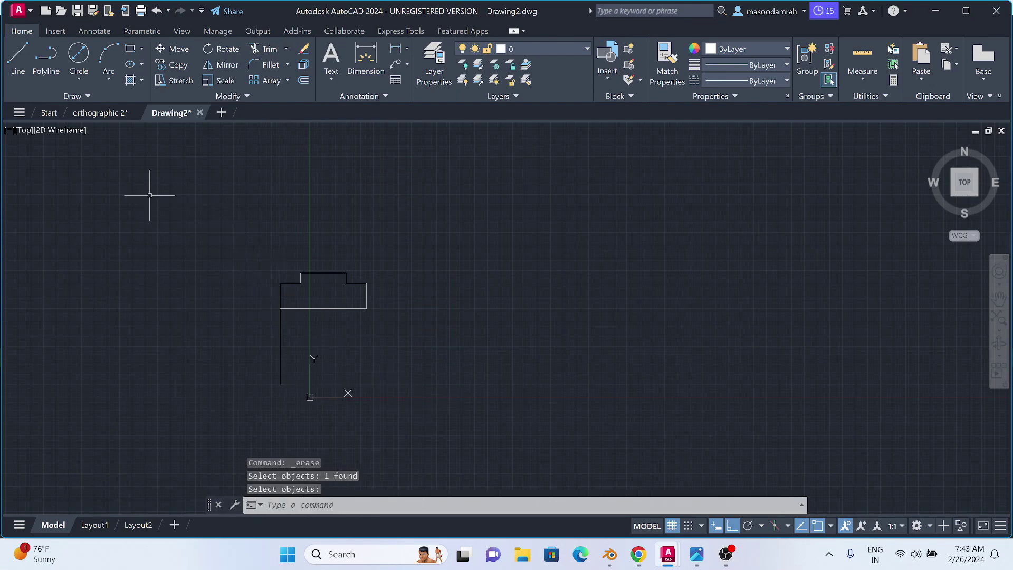
Step: Draw an 85 mm line to the right from the lower end of the 75 mm line, and close it up to the outline's right corner
{"action": "left_click", "coordinate": [16, 63]}
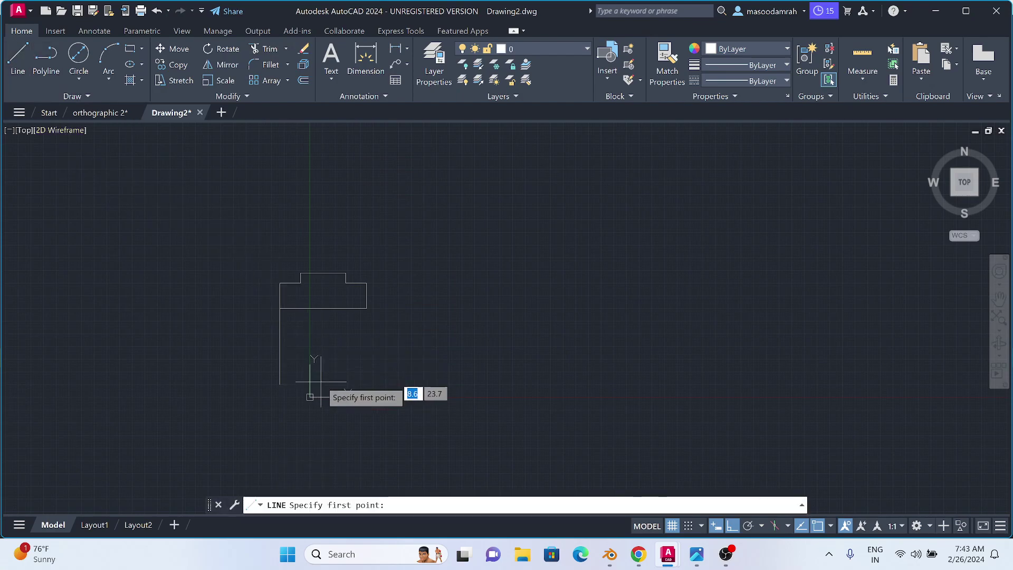
{"action": "left_click", "coordinate": [280, 384]}
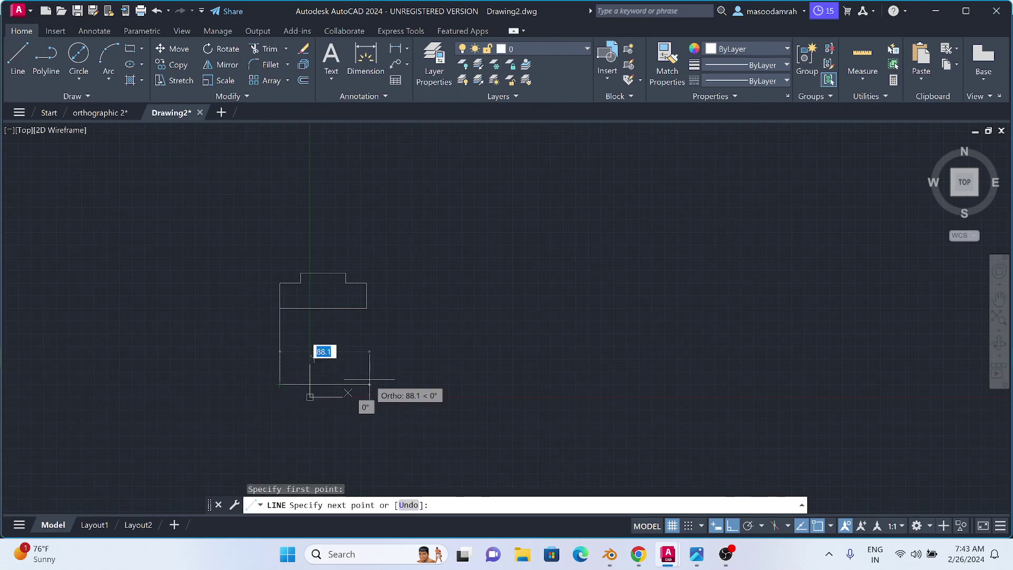
{"action": "type", "text": "85"}
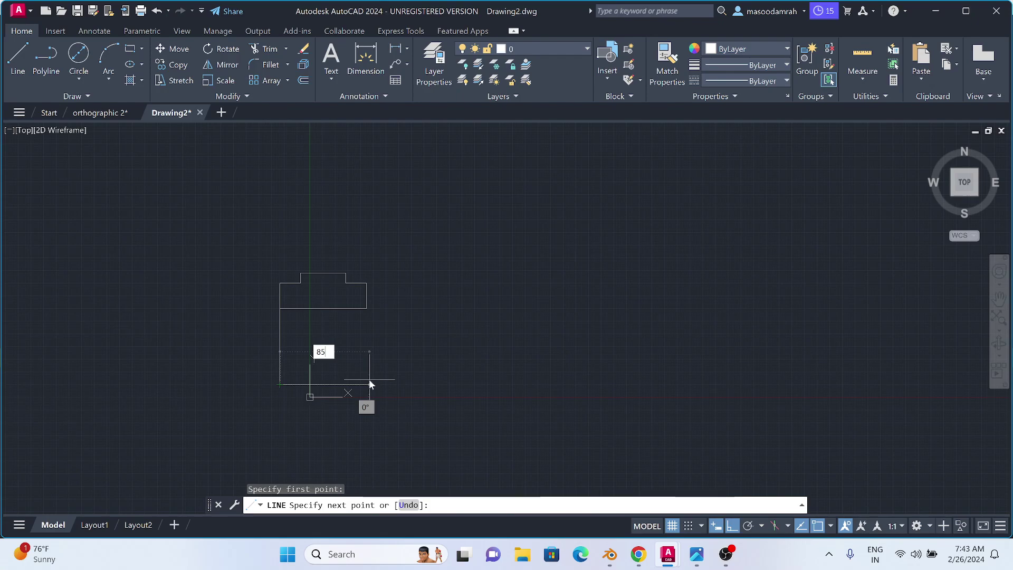
{"action": "key", "text": "Return"}
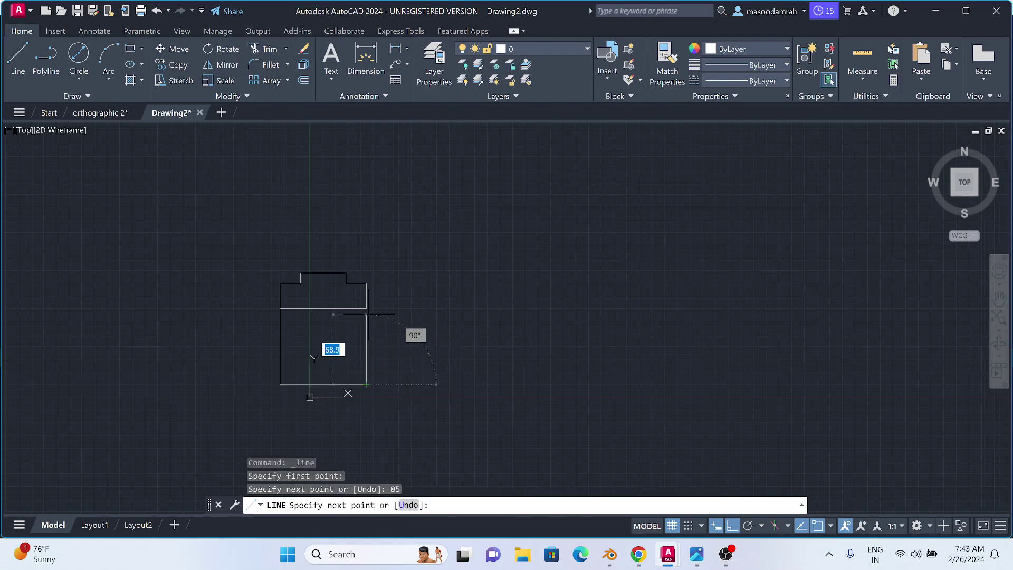
{"action": "left_click", "coordinate": [367, 308]}
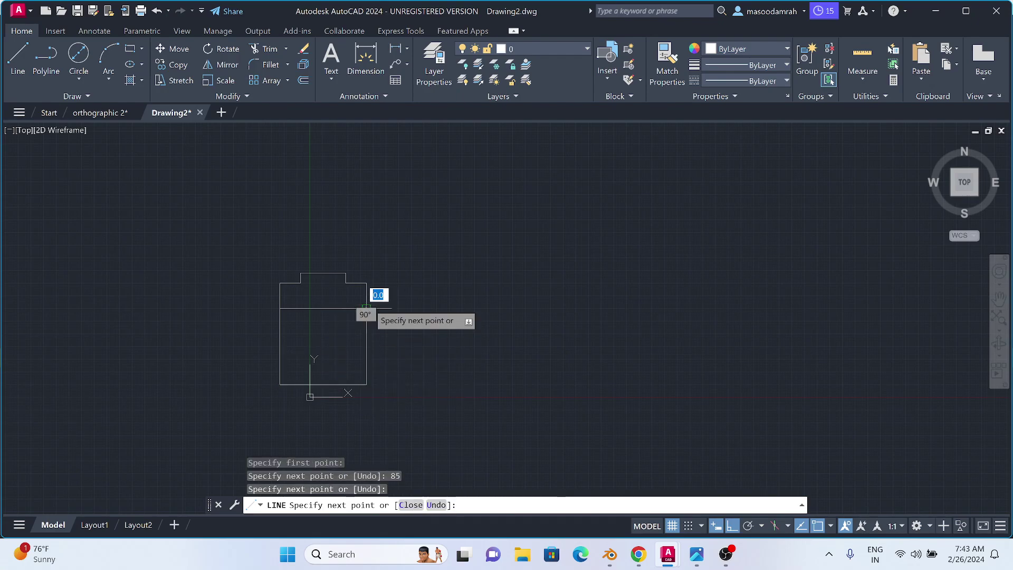
{"action": "key", "text": "Return"}
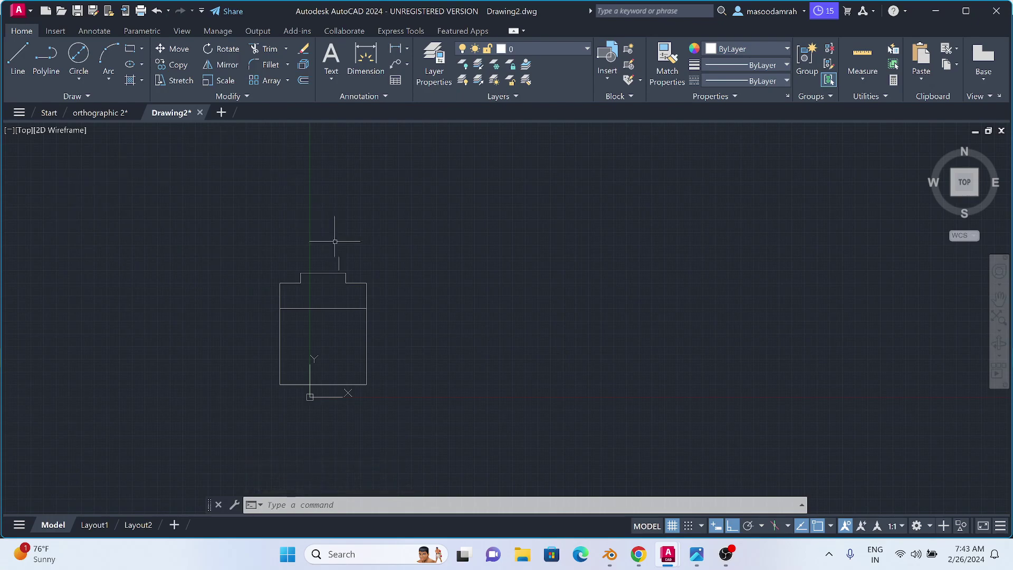
Step: Consult the bracket's reference image for its dimensions, and return to Drawing2 in AutoCAD
{"action": "scroll", "coordinate": [368, 264], "scroll_direction": "down", "scroll_amount": 2}
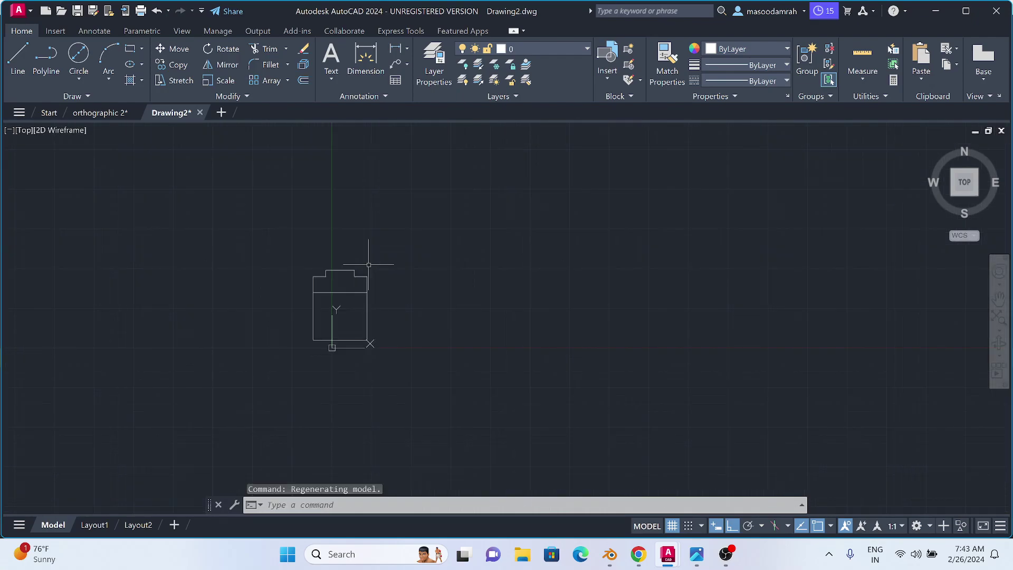
{"action": "key", "text": "alt+Tab"}
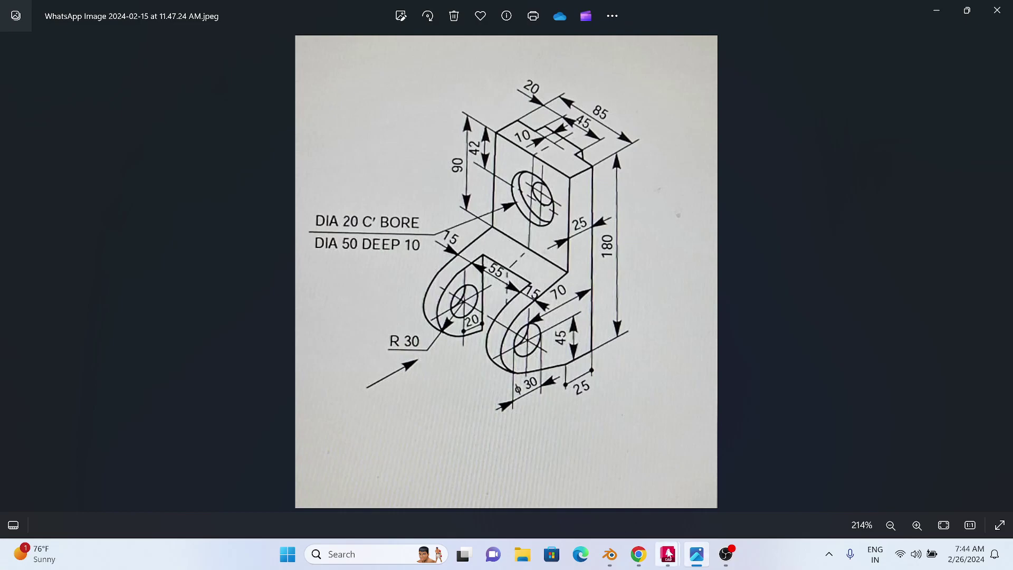
{"action": "mouse_move", "coordinate": [664, 556]}
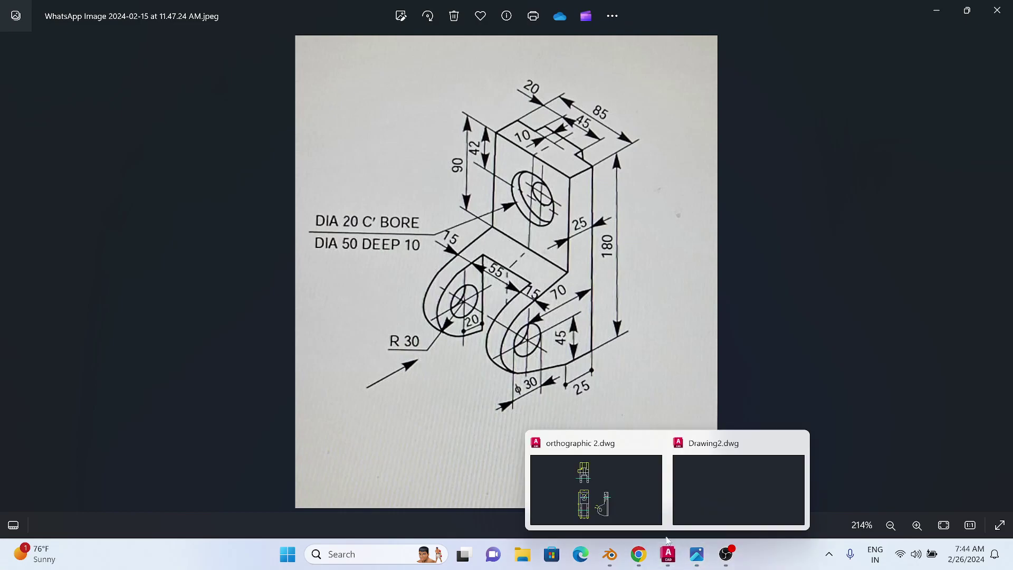
{"action": "left_click", "coordinate": [692, 506]}
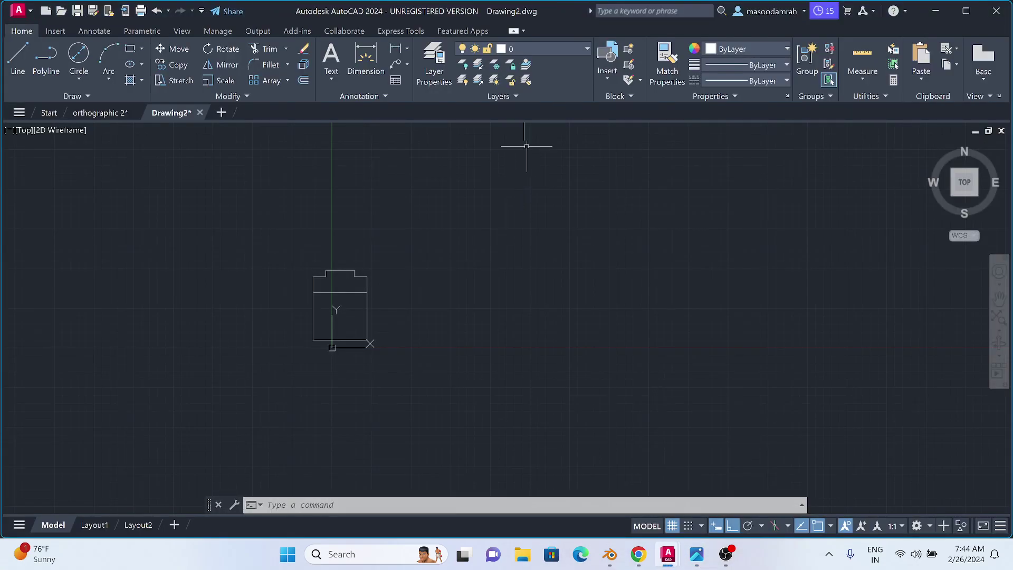
Step: Select the whole outline, and add a new layer named dwg in the layer properties
{"action": "left_click", "coordinate": [392, 360]}
{"action": "left_click", "coordinate": [294, 245]}
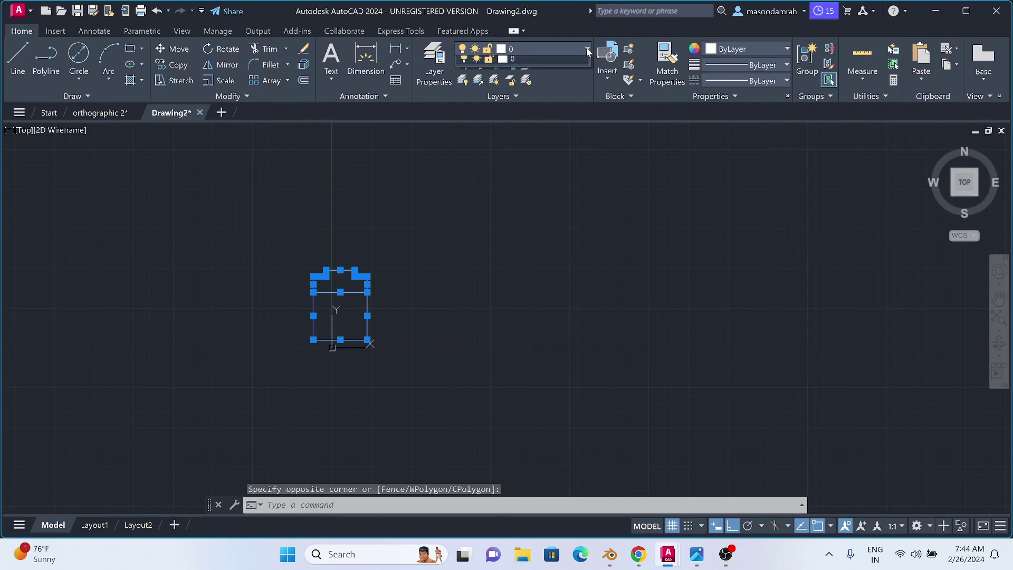
{"action": "left_click", "coordinate": [433, 64]}
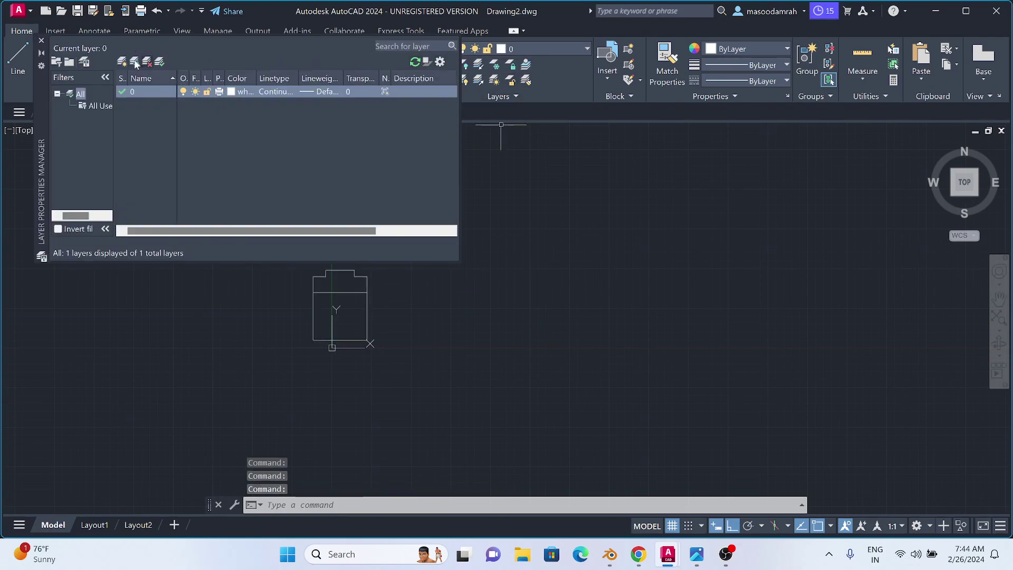
{"action": "left_click", "coordinate": [122, 61]}
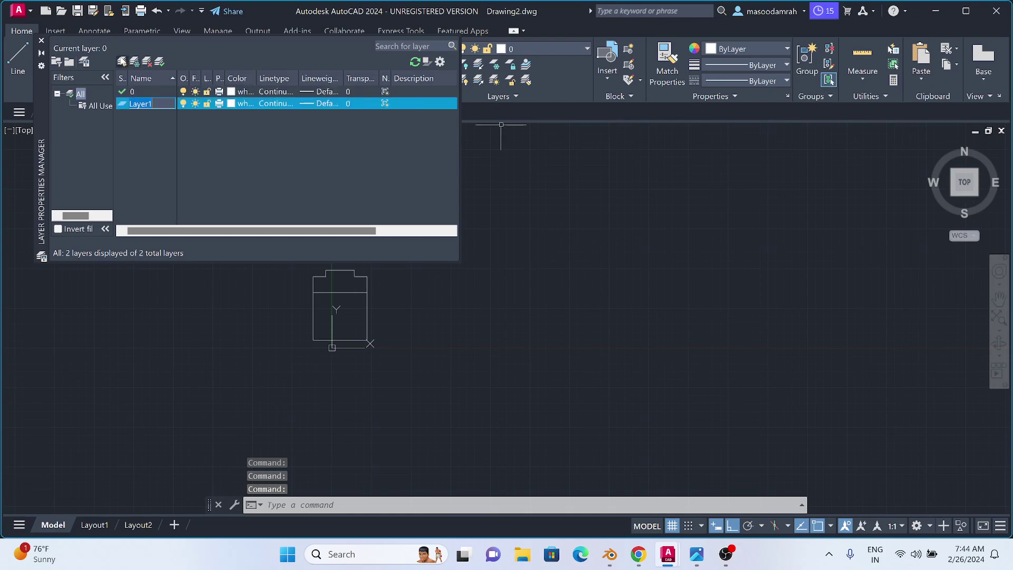
{"action": "type", "text": "dwg"}
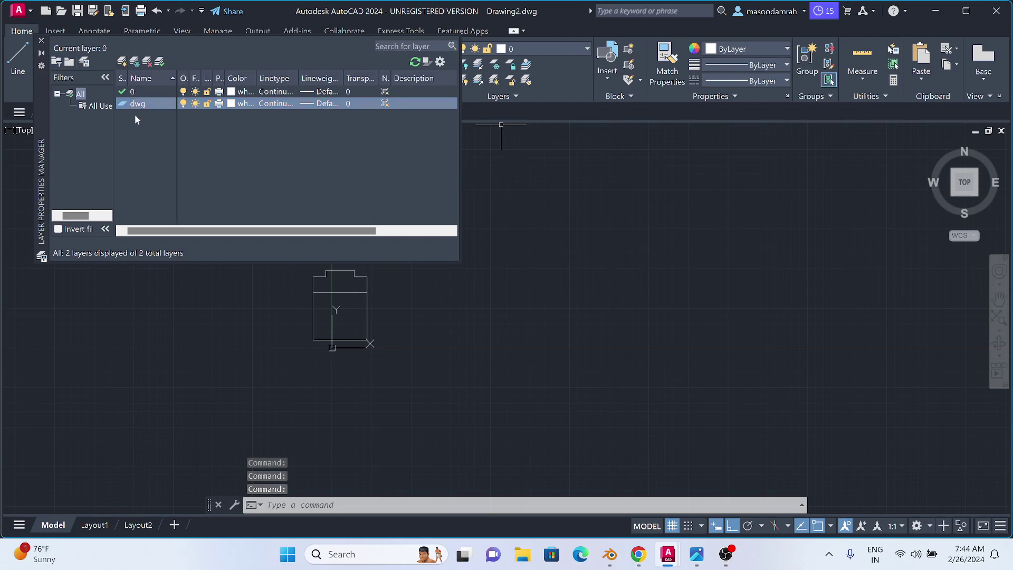
Step: Add a layer named proj and set its colour to grey 254
{"action": "left_click", "coordinate": [125, 62]}
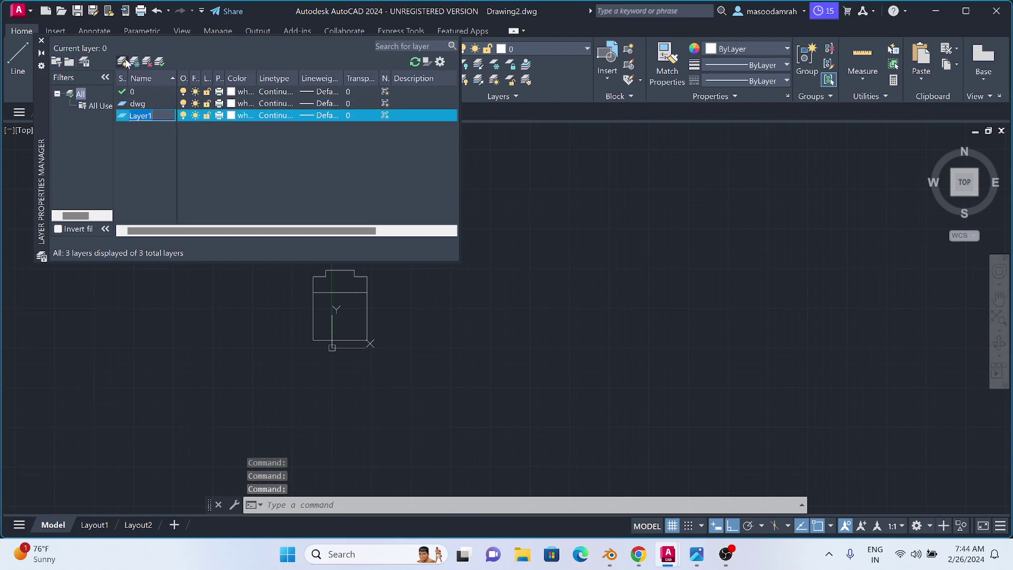
{"action": "type", "text": "proj"}
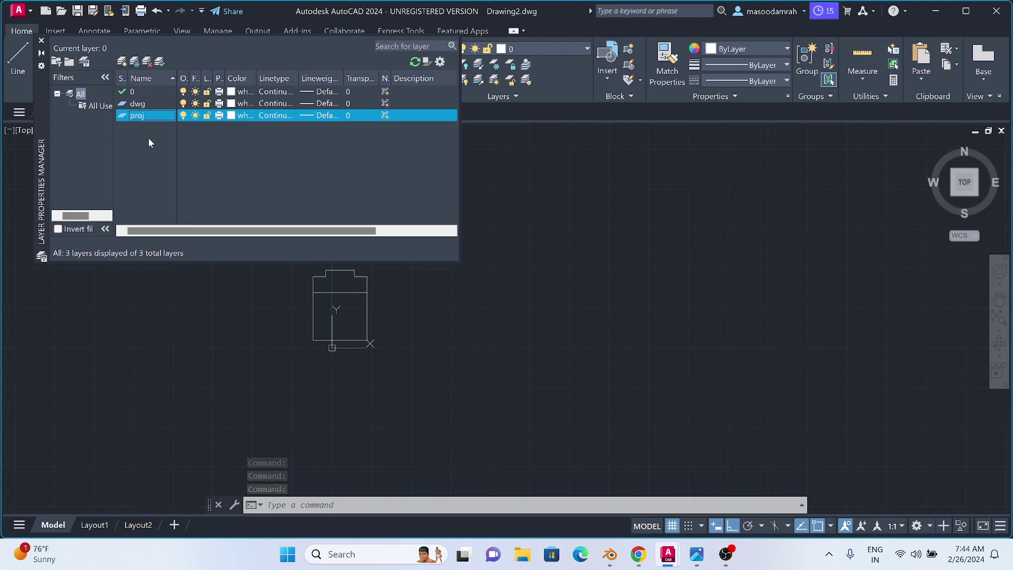
{"action": "left_click", "coordinate": [238, 114]}
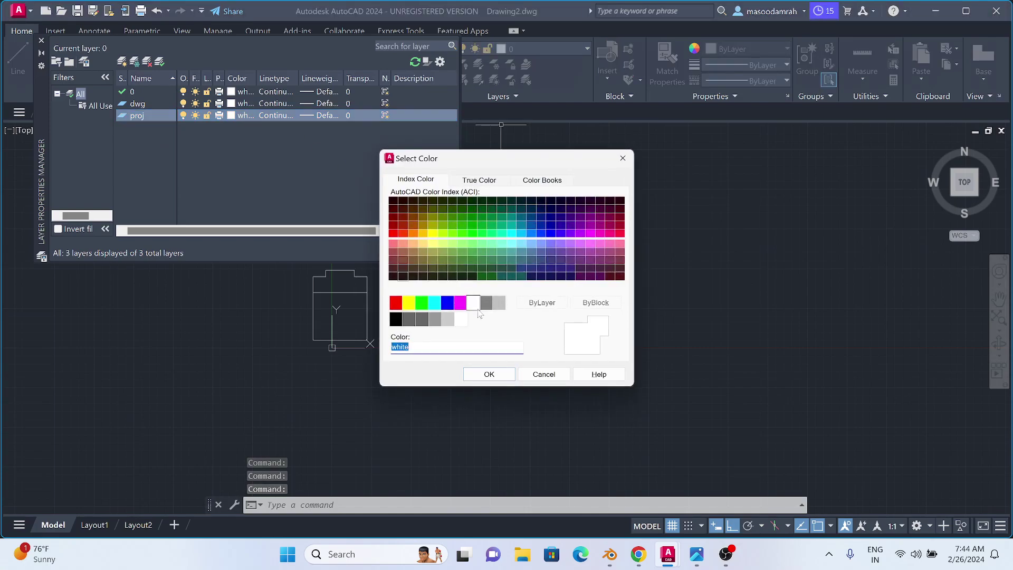
{"action": "left_click", "coordinate": [447, 319]}
{"action": "left_click", "coordinate": [489, 375]}
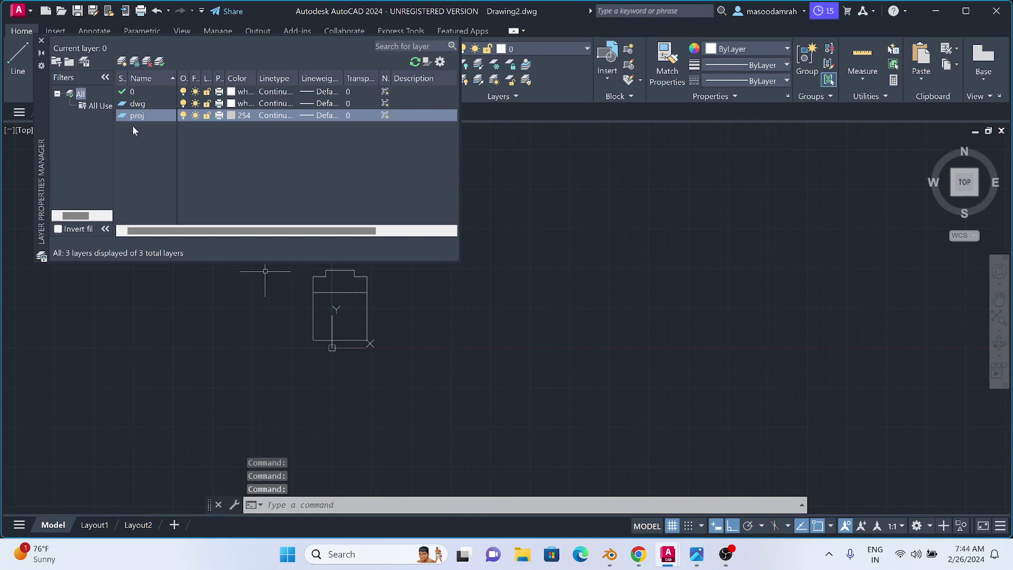
Step: Add a layer named dim with yellow as its colour, and close the layer properties
{"action": "left_click", "coordinate": [122, 62]}
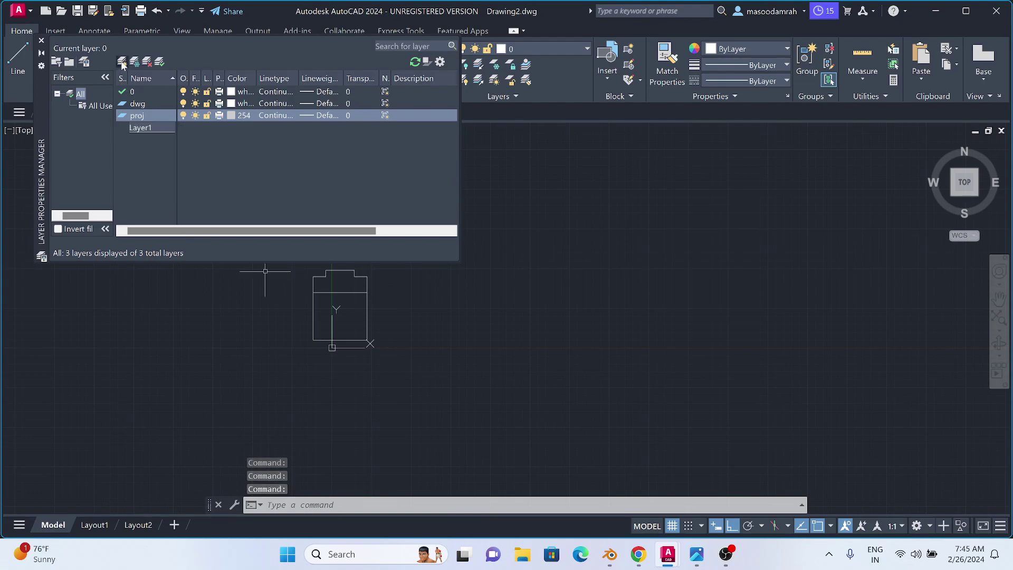
{"action": "type", "text": "dim"}
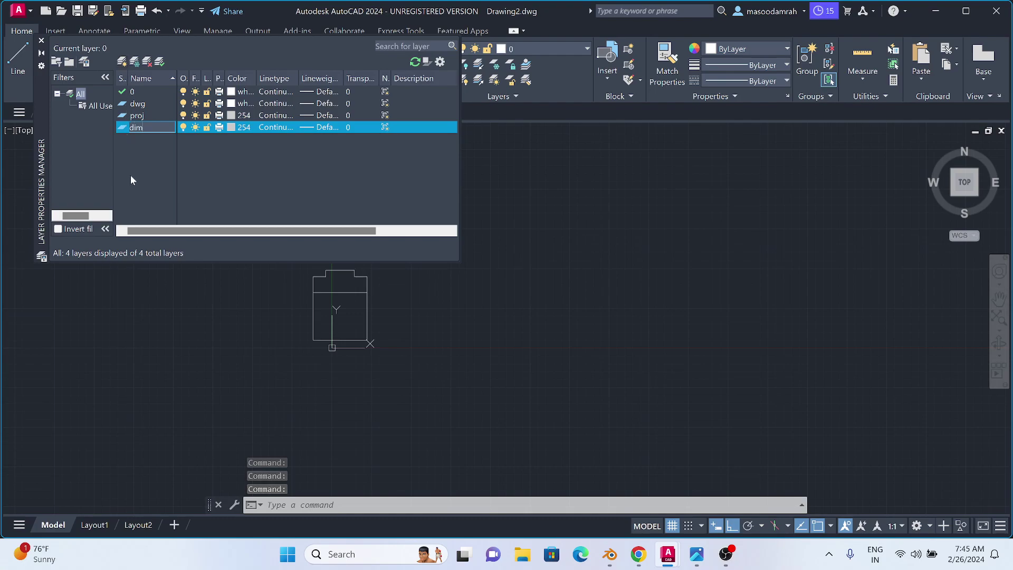
{"action": "key", "text": "Return"}
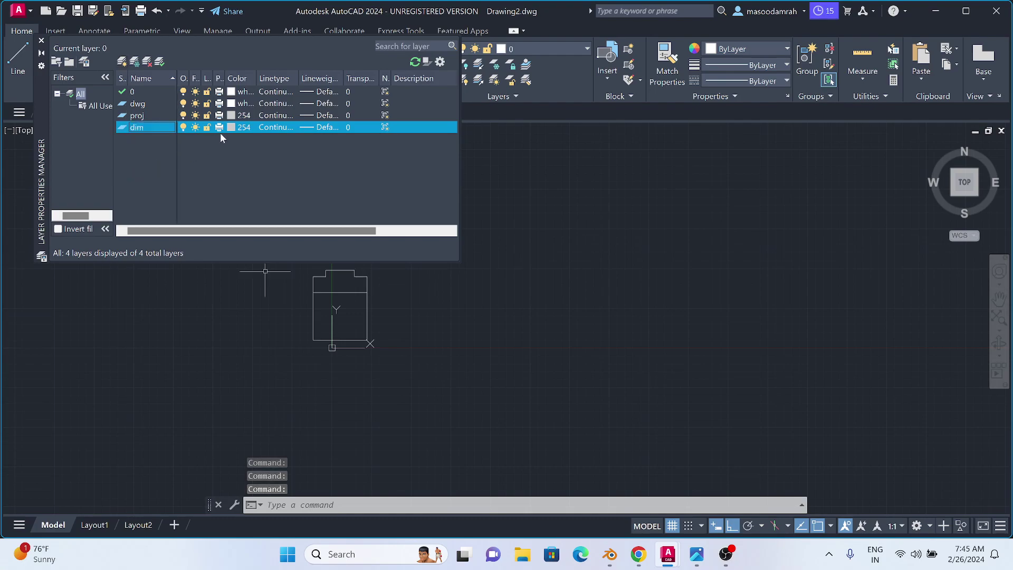
{"action": "left_click", "coordinate": [232, 128]}
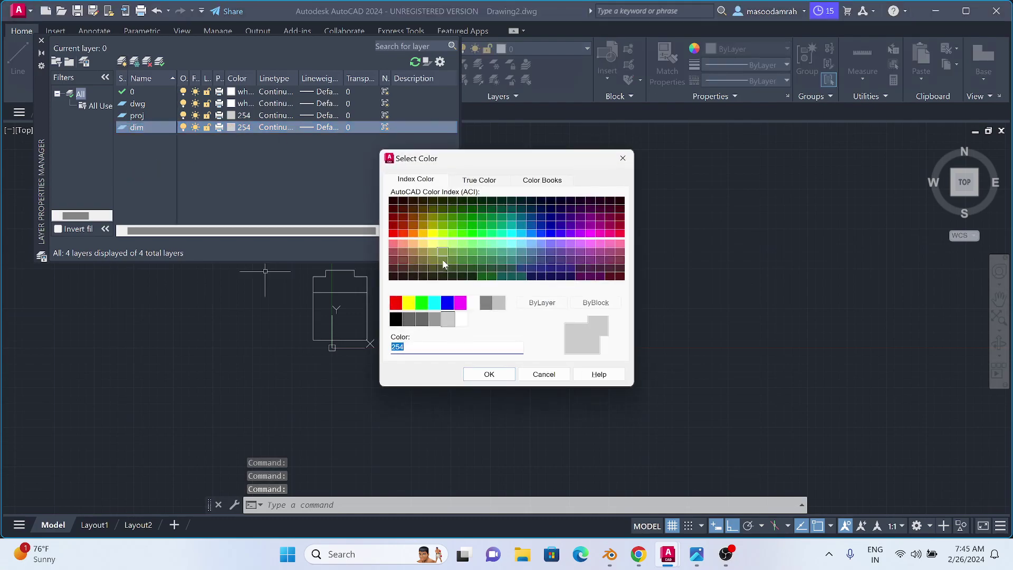
{"action": "left_click", "coordinate": [410, 303]}
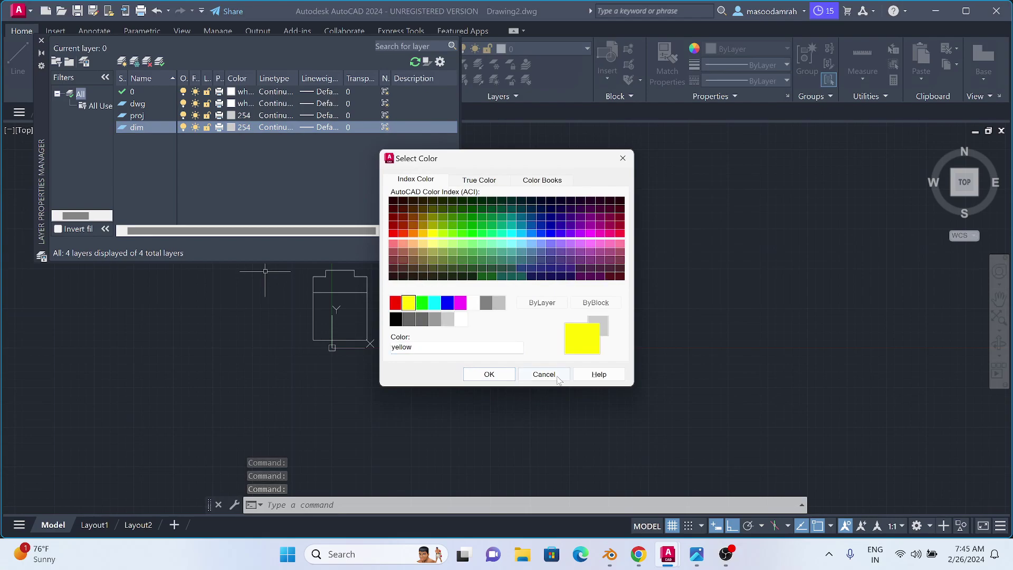
{"action": "left_click", "coordinate": [489, 374]}
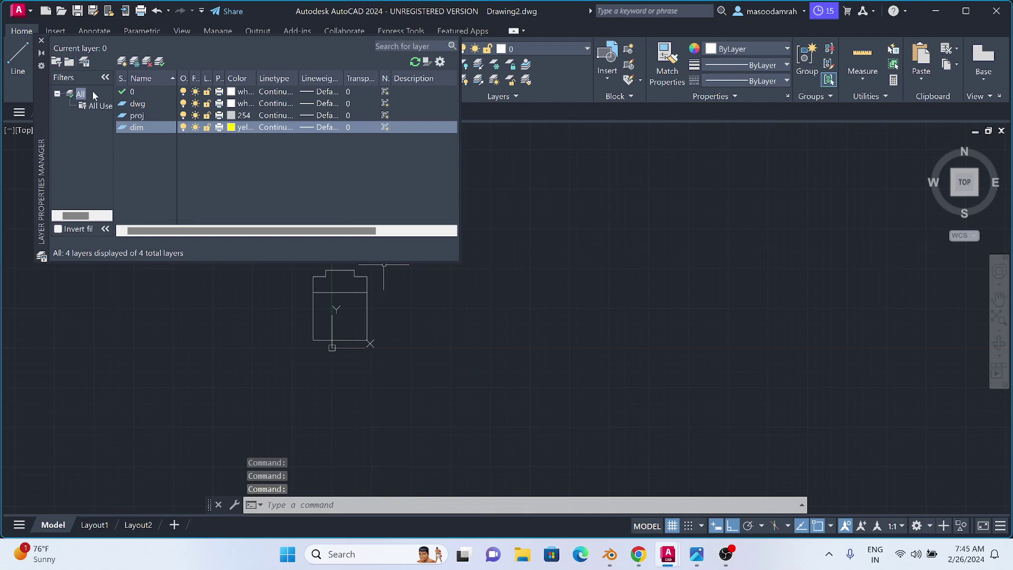
{"action": "left_click", "coordinate": [42, 41]}
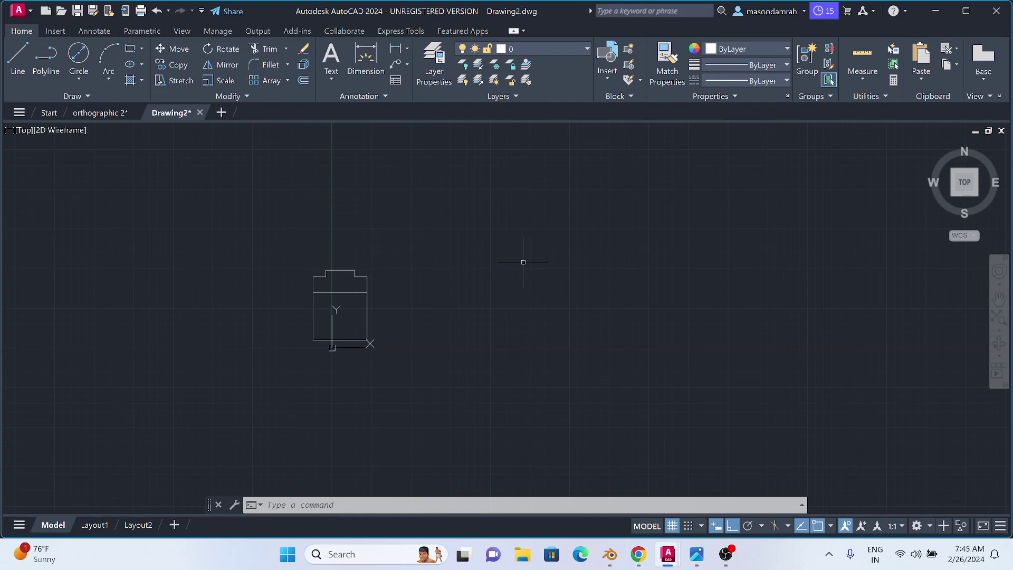
Step: Make proj the current layer and draw a horizontal polyline of width 0.5 below the view as the reference line
{"action": "left_click", "coordinate": [587, 48]}
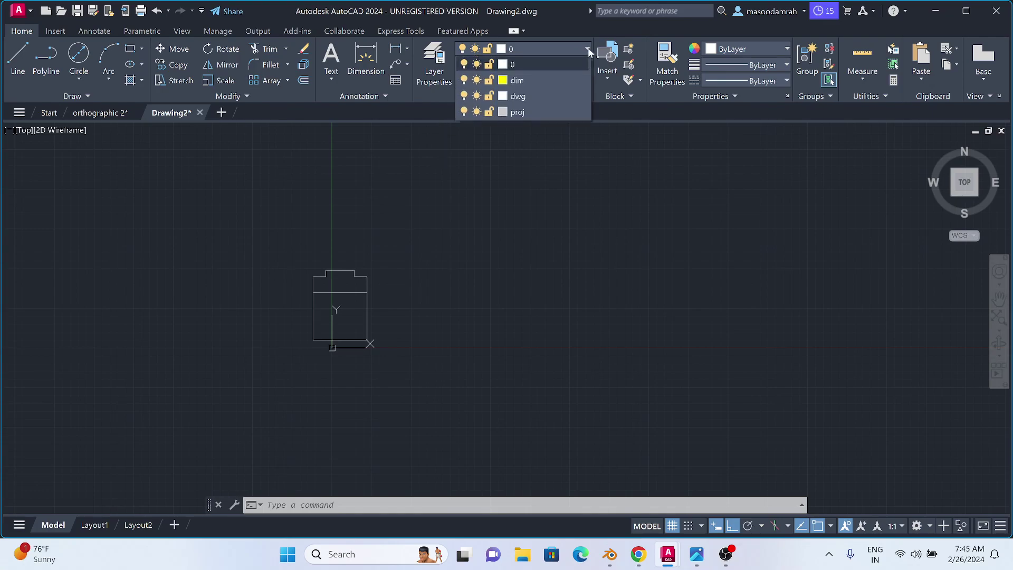
{"action": "left_click", "coordinate": [511, 112]}
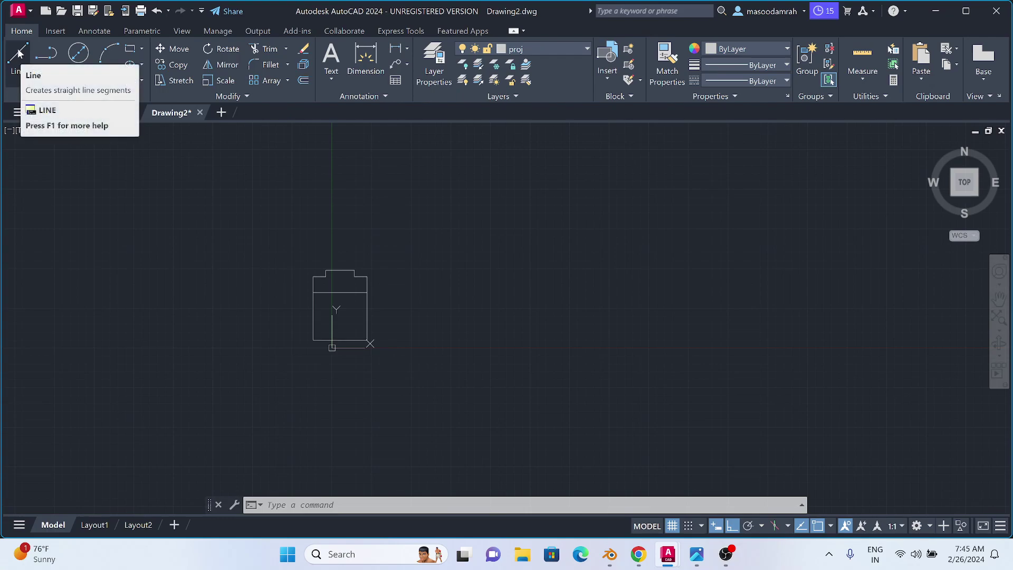
{"action": "left_click", "coordinate": [46, 53]}
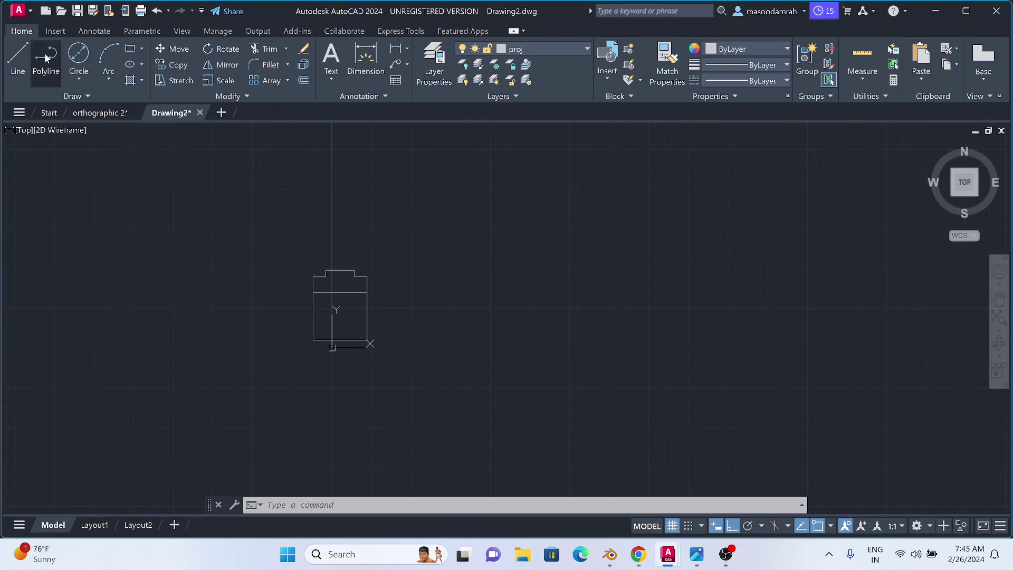
{"action": "left_click", "coordinate": [288, 358]}
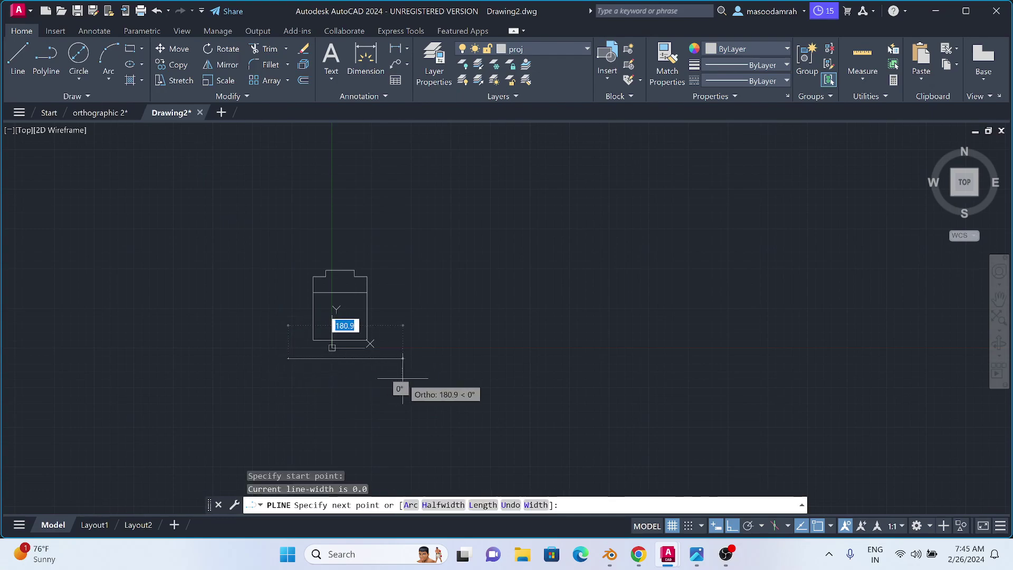
{"action": "type", "text": "w"}
{"action": "key", "text": "Return"}
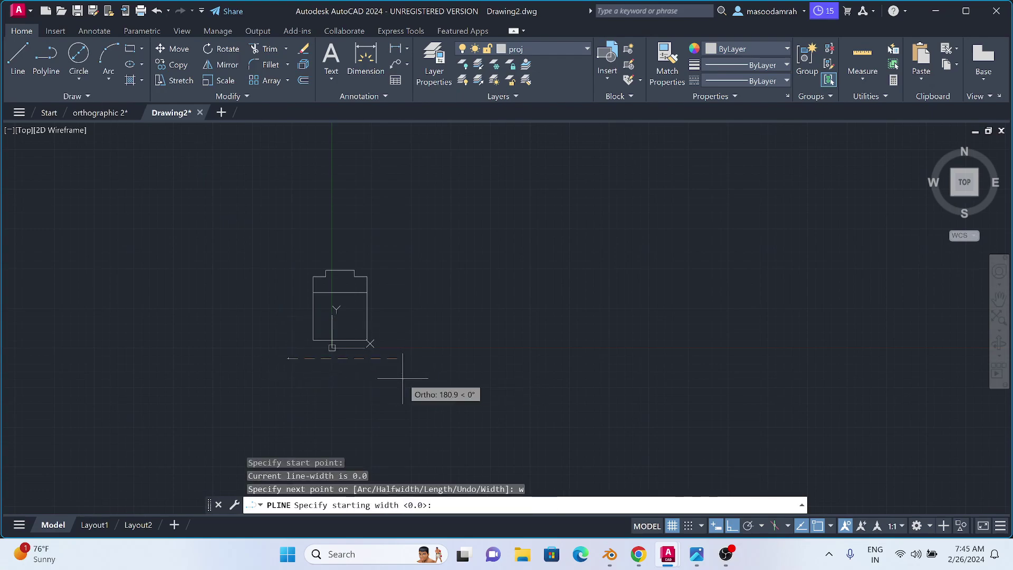
{"action": "type", "text": "0.5"}
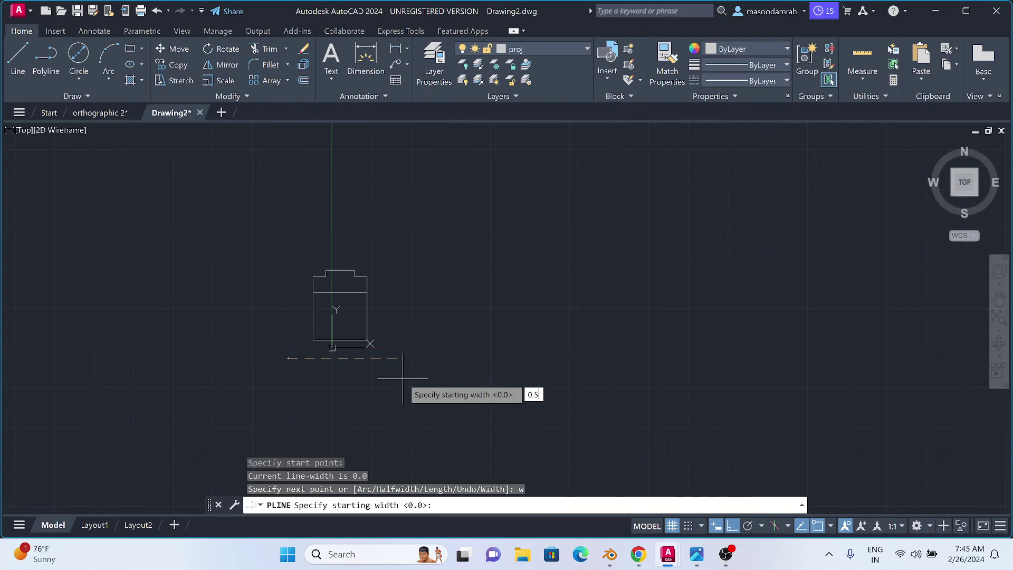
{"action": "key", "text": "Return"}
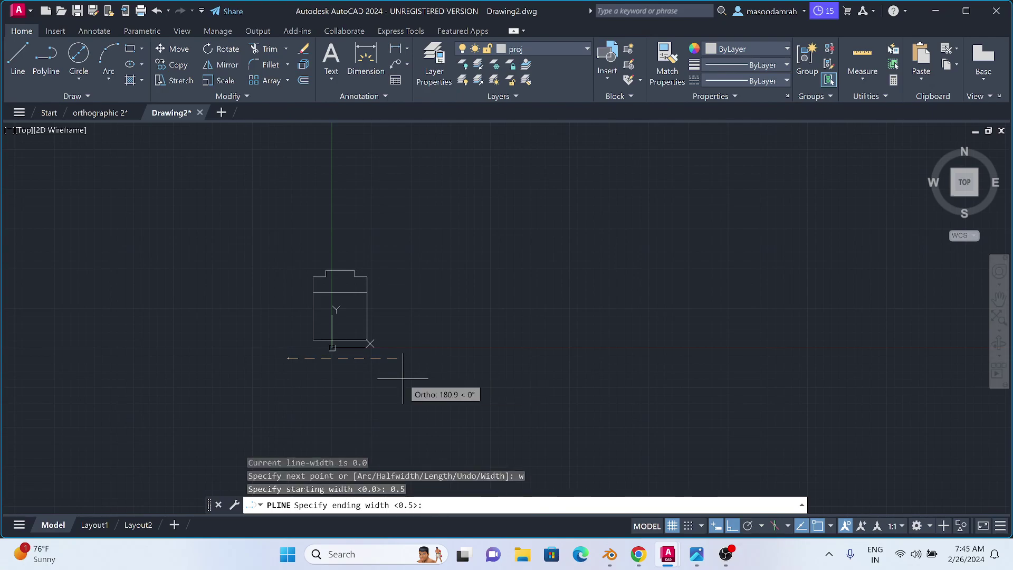
{"action": "key", "text": "Return"}
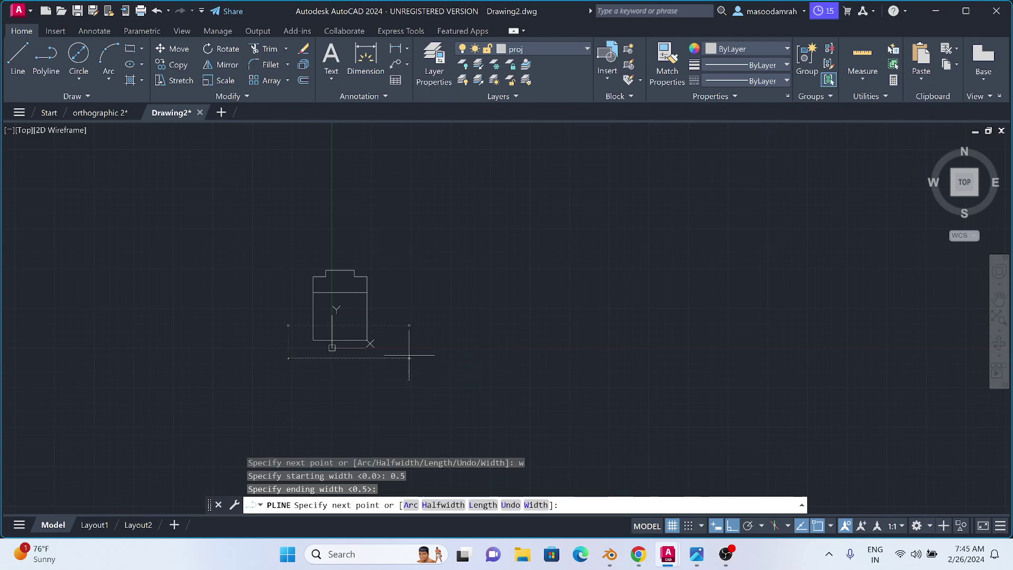
{"action": "left_click", "coordinate": [409, 358]}
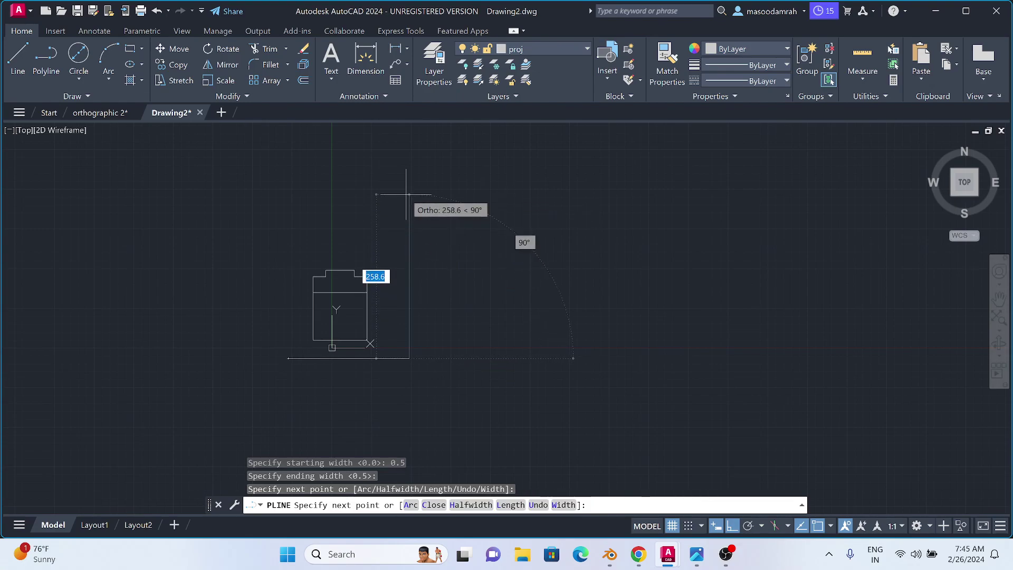
Step: Continue the polyline from the reference line's right end with a segment about 259 mm long at 45°, and end it there
{"action": "key", "text": "Tab"}
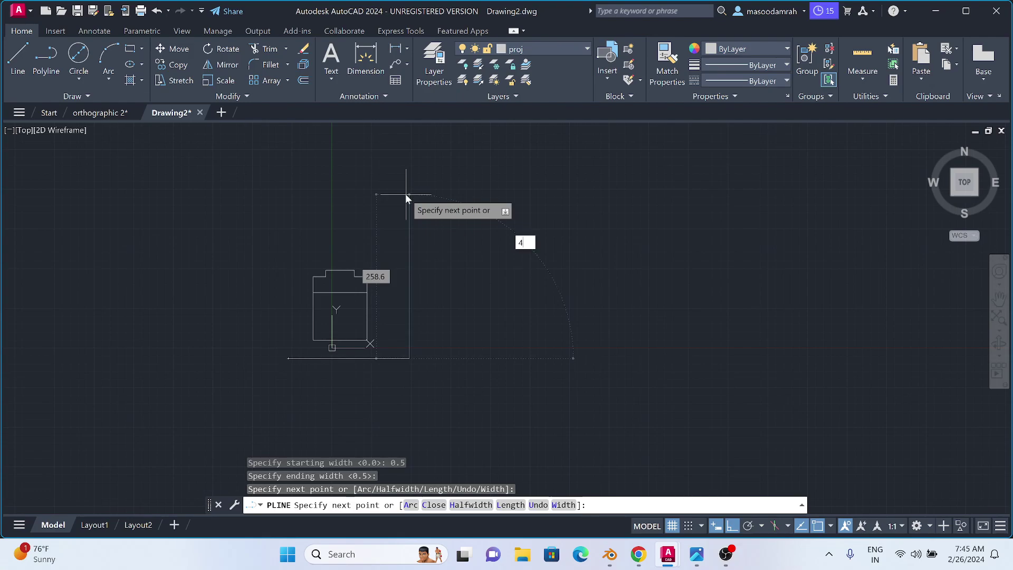
{"action": "key", "text": "Return"}
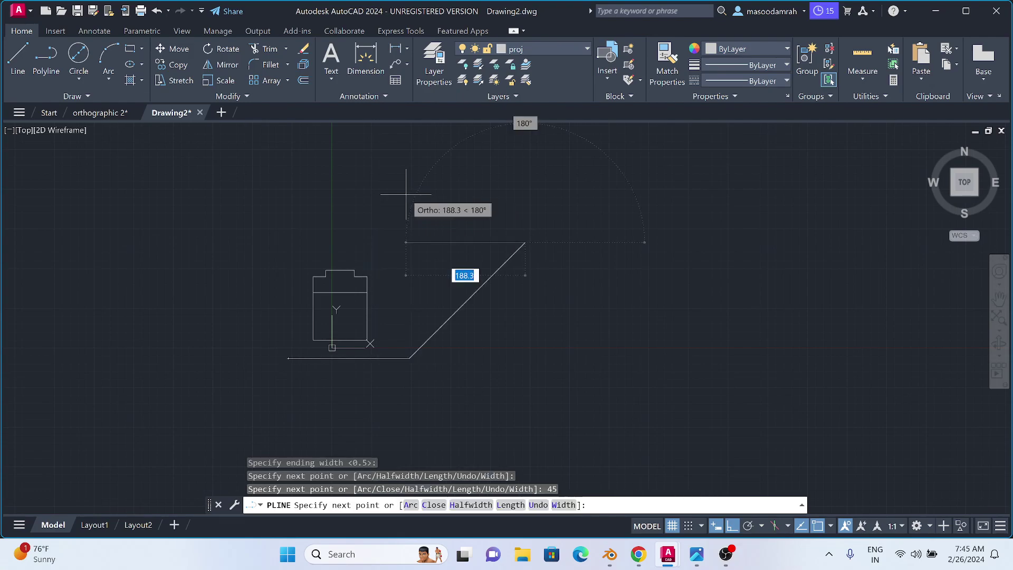
{"action": "key", "text": "Return"}
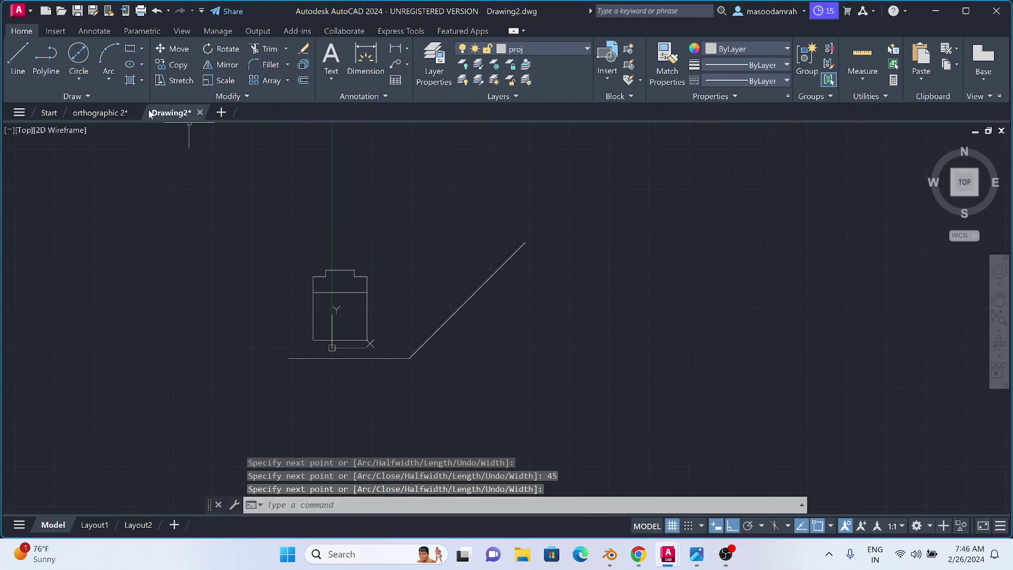
Step: Draw a vertical polyline downward from the corner where the reference line meets the 45° line
{"action": "left_click", "coordinate": [53, 62]}
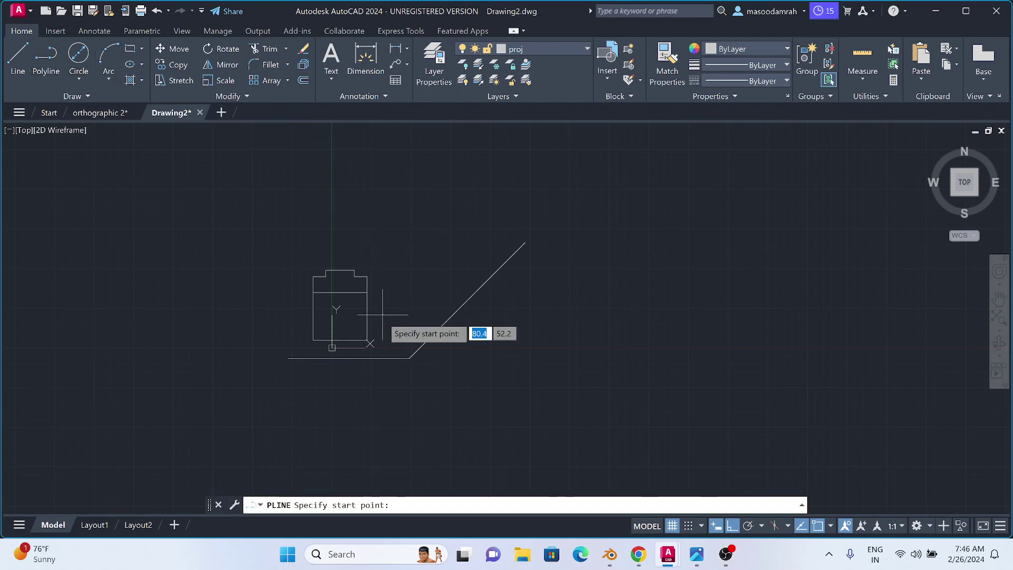
{"action": "left_click", "coordinate": [409, 358]}
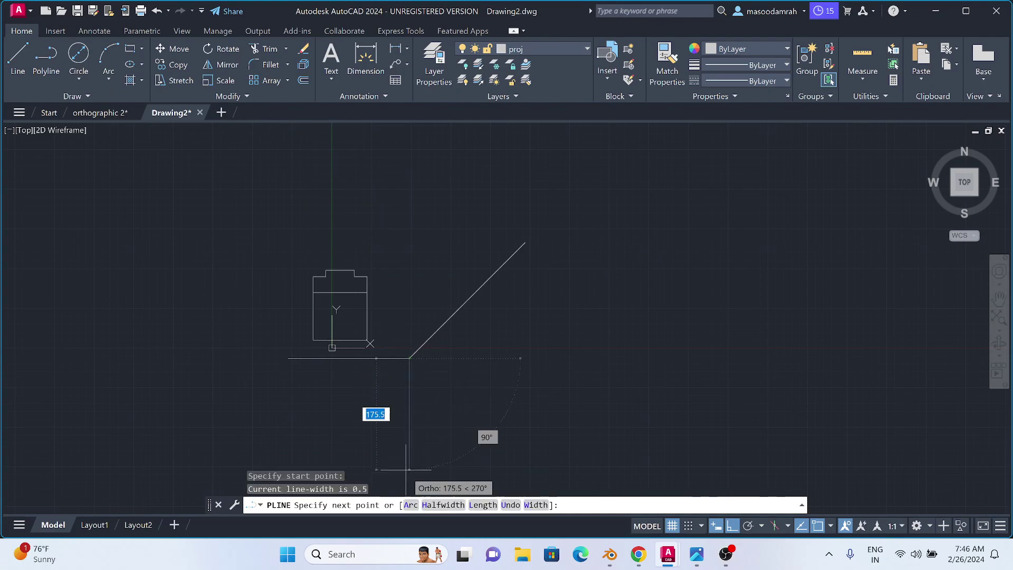
{"action": "middle_click_drag", "start_coordinate": [409, 480], "coordinate": [409, 369]}
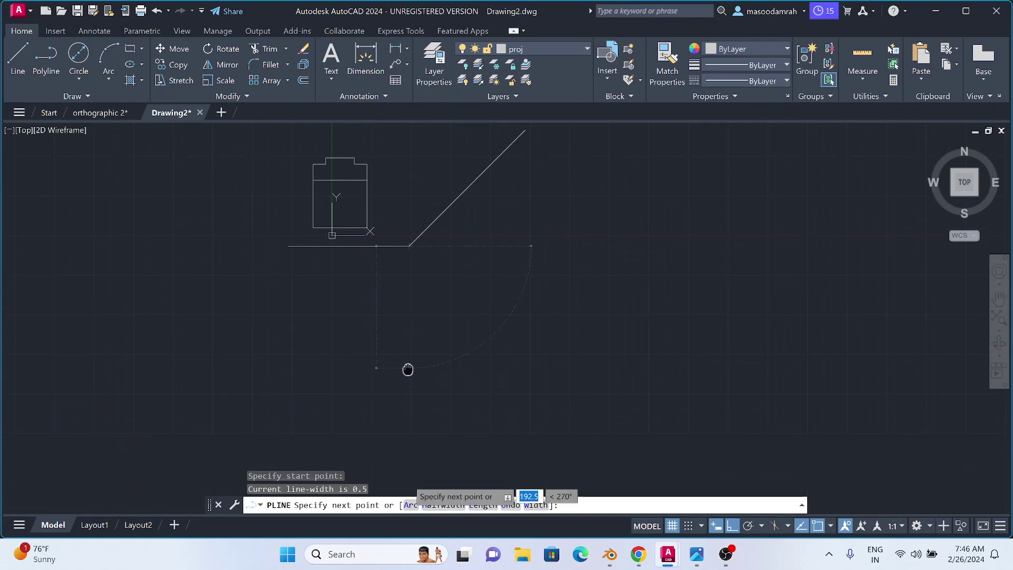
{"action": "left_click", "coordinate": [407, 395]}
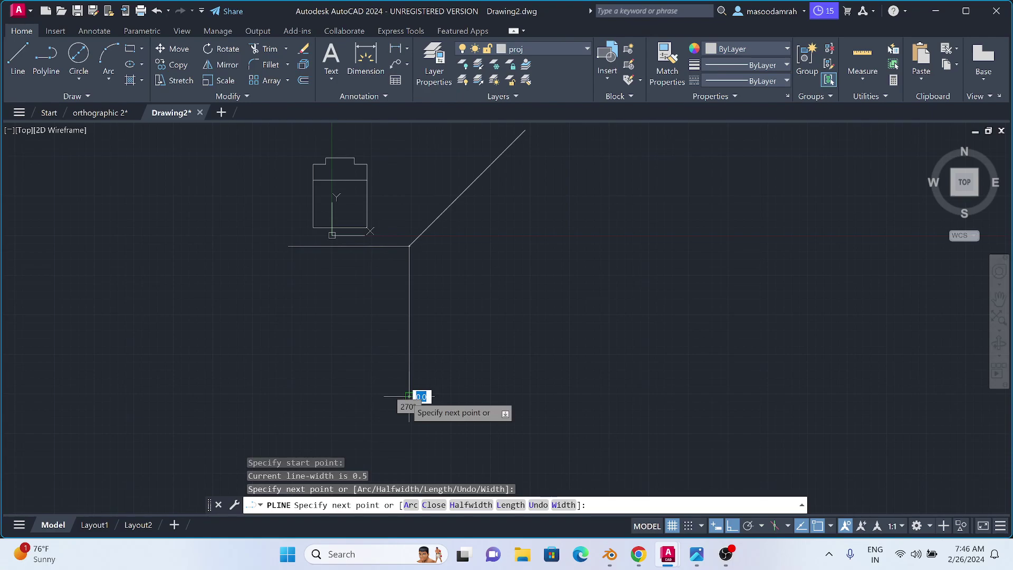
{"action": "key", "text": "Return"}
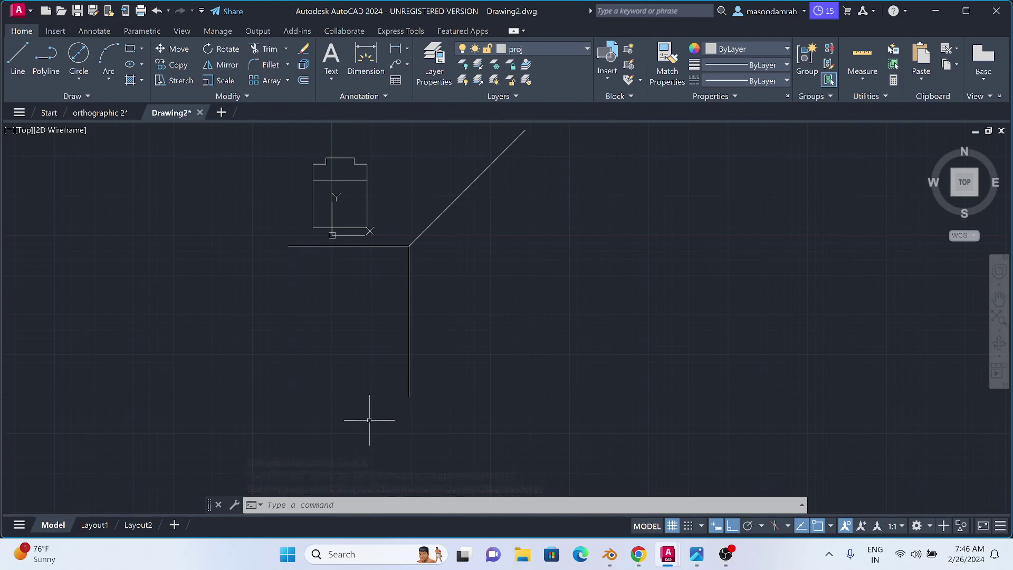
Step: Draw a horizontal projection line from the right end of the view's raised top edge to beyond the 45° line
{"action": "left_click", "coordinate": [21, 57]}
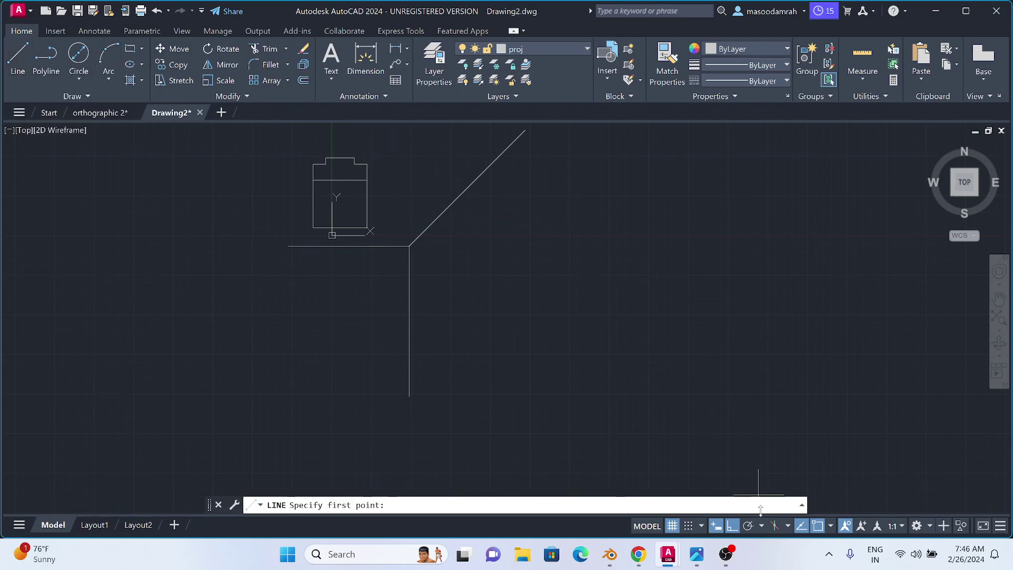
{"action": "left_click", "coordinate": [832, 526]}
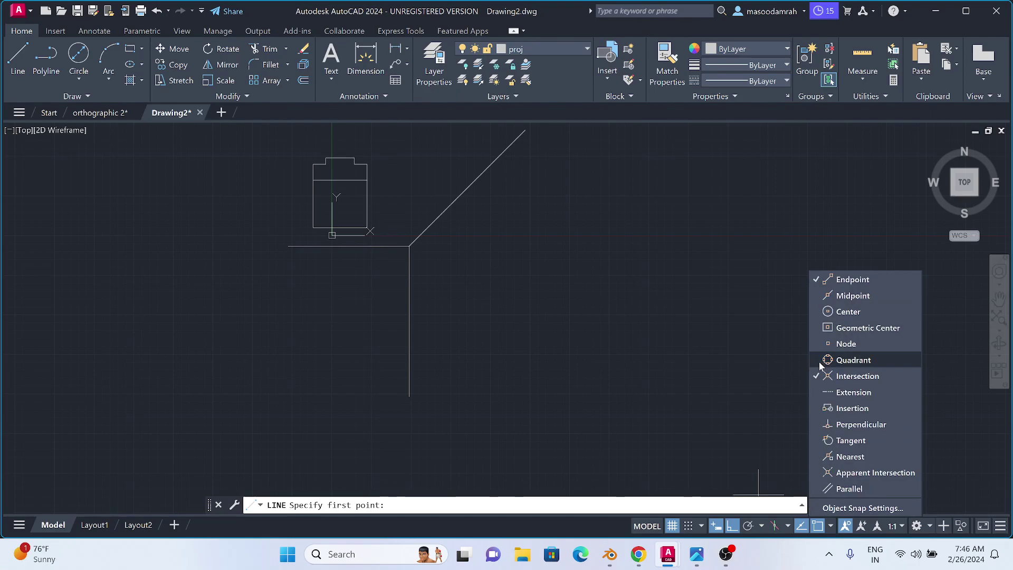
{"action": "left_click", "coordinate": [736, 385]}
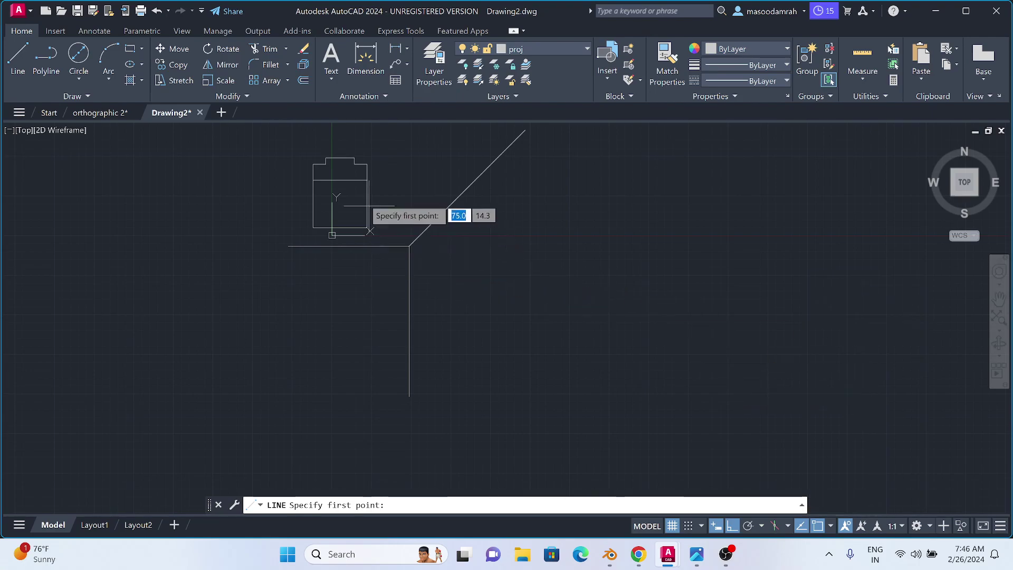
{"action": "left_click", "coordinate": [355, 158]}
{"action": "left_click", "coordinate": [528, 179]}
{"action": "key", "text": "Return"}
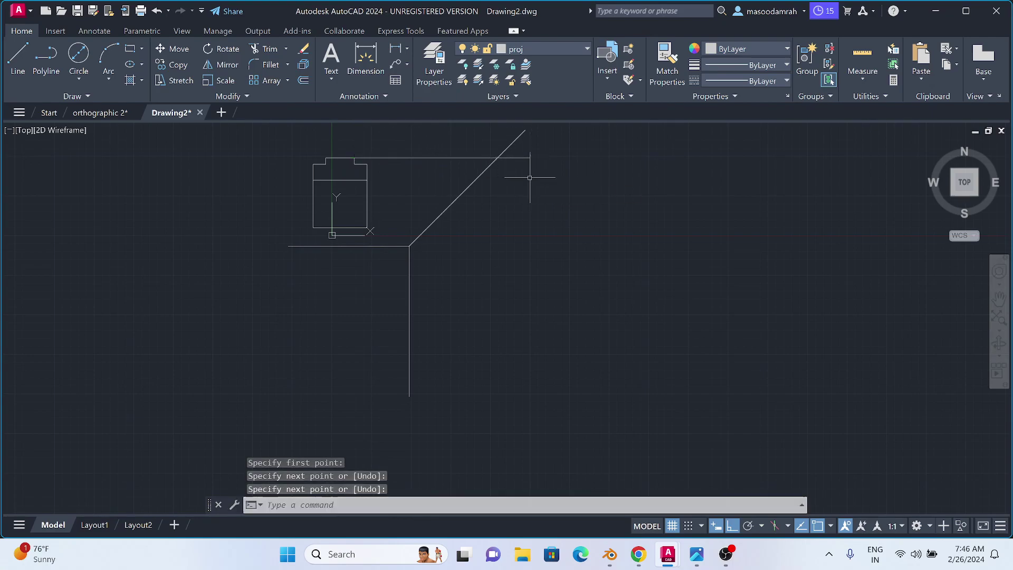
Step: Draw a horizontal projection line from the outer corner of the view's right shoulder to beyond the 45° line
{"action": "right_click", "coordinate": [530, 180]}
{"action": "left_click", "coordinate": [538, 188]}
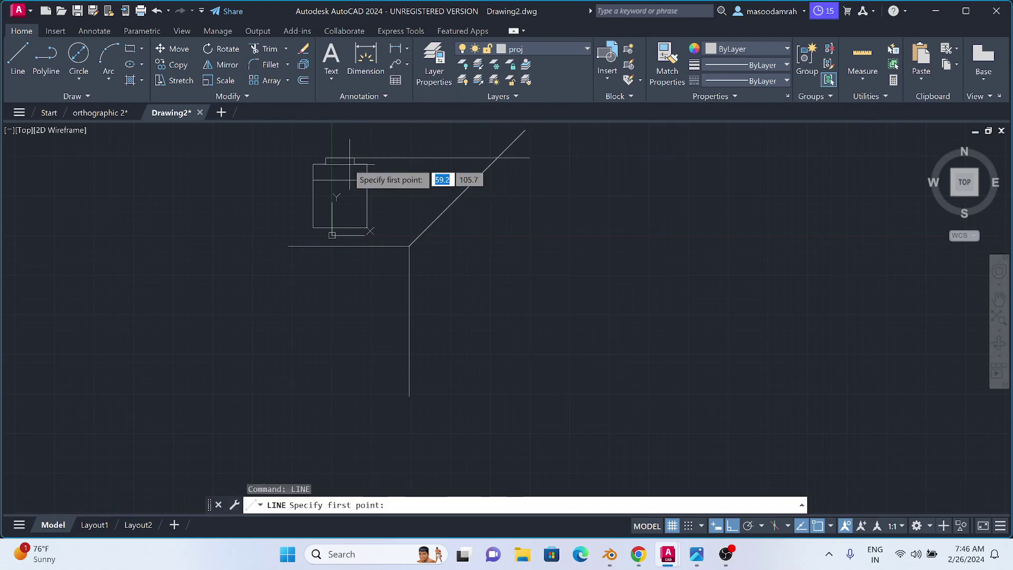
{"action": "left_click", "coordinate": [367, 164]}
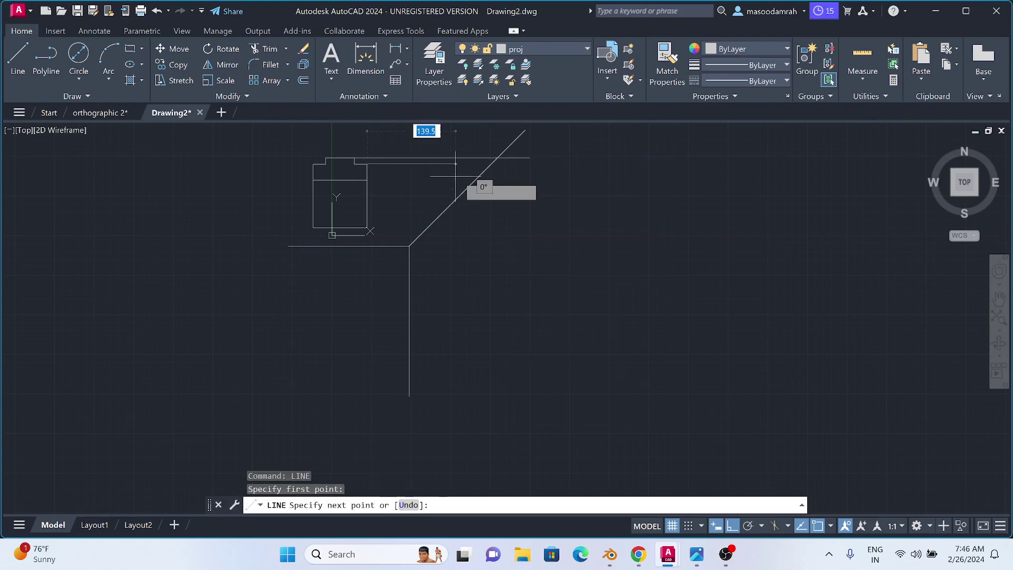
{"action": "left_click", "coordinate": [543, 185]}
{"action": "key", "text": "Return"}
Step: Draw a horizontal projection line from the right end of the view's inner horizontal edge to beyond the 45° line
{"action": "right_click", "coordinate": [542, 190]}
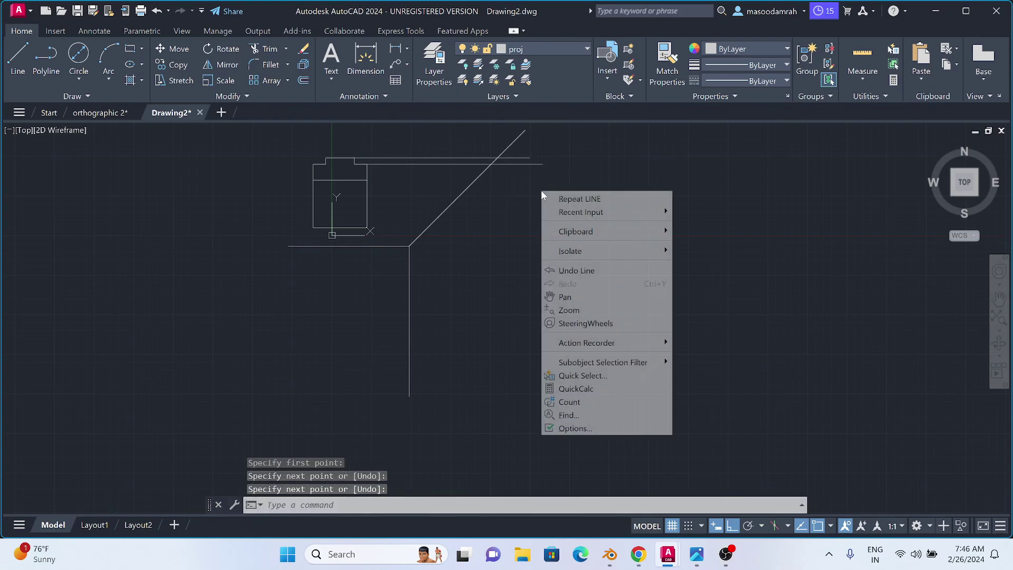
{"action": "left_click", "coordinate": [563, 199]}
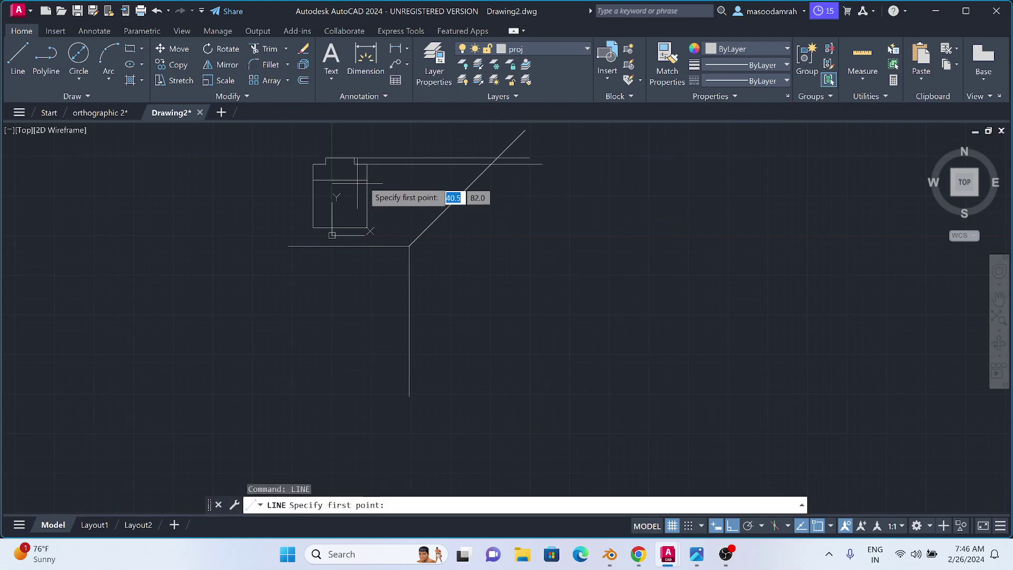
{"action": "left_click", "coordinate": [367, 180]}
{"action": "left_click", "coordinate": [511, 181]}
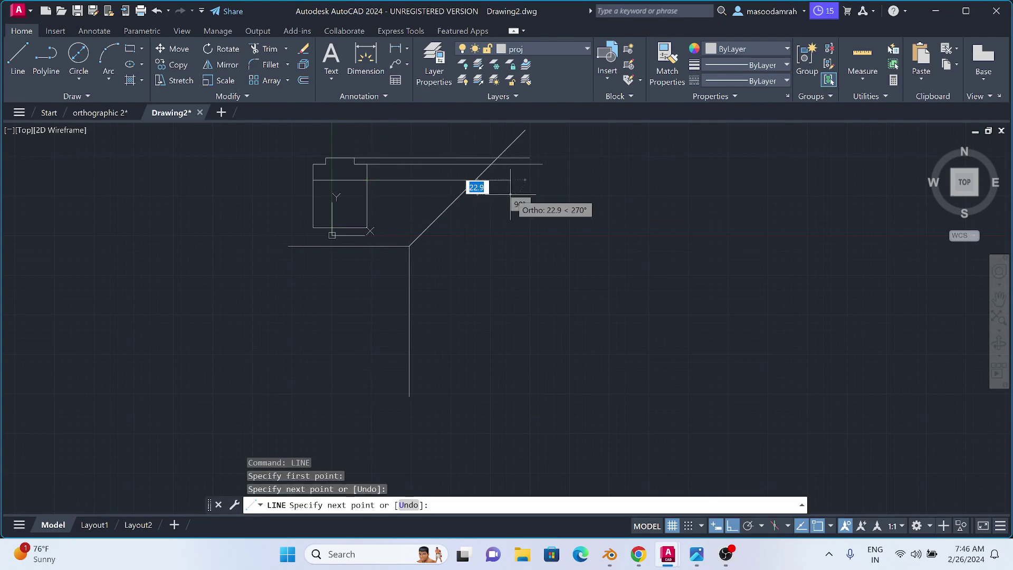
{"action": "key", "text": "Return"}
Step: Draw a horizontal projection line from the view's lower right corner to beyond the 45° line
{"action": "right_click", "coordinate": [524, 240]}
{"action": "left_click", "coordinate": [554, 248]}
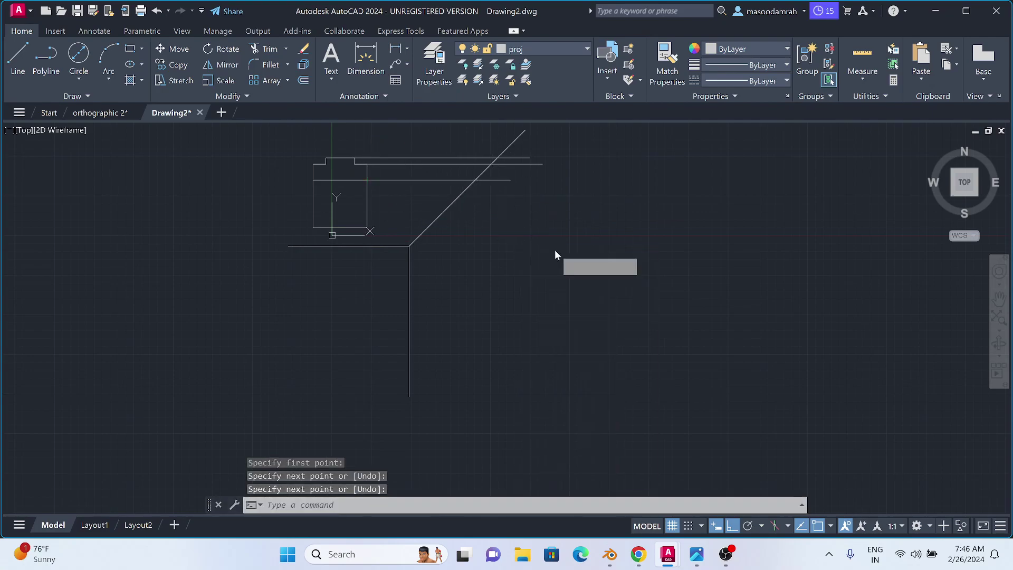
{"action": "left_click", "coordinate": [368, 229]}
{"action": "left_click", "coordinate": [466, 234]}
{"action": "key", "text": "Return"}
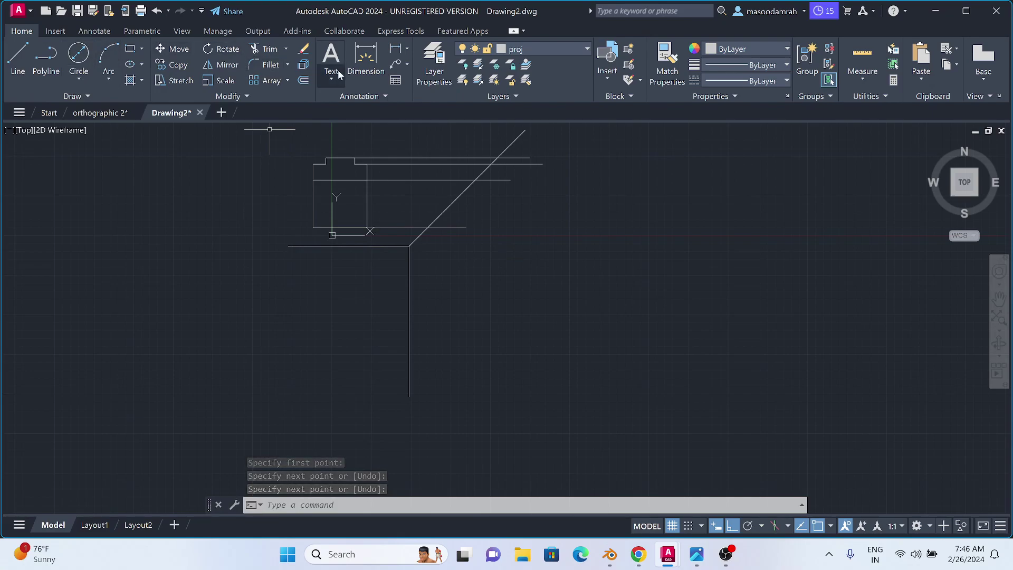
Step: Trim the ends of the four projection lines that extend beyond the 45° line
{"action": "left_click", "coordinate": [267, 49]}
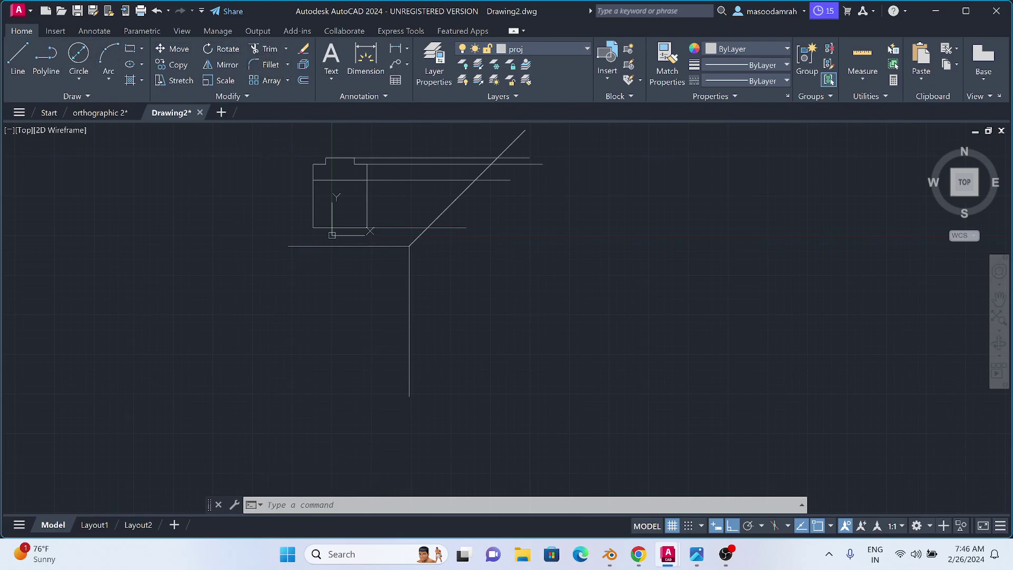
{"action": "left_click", "coordinate": [547, 151]}
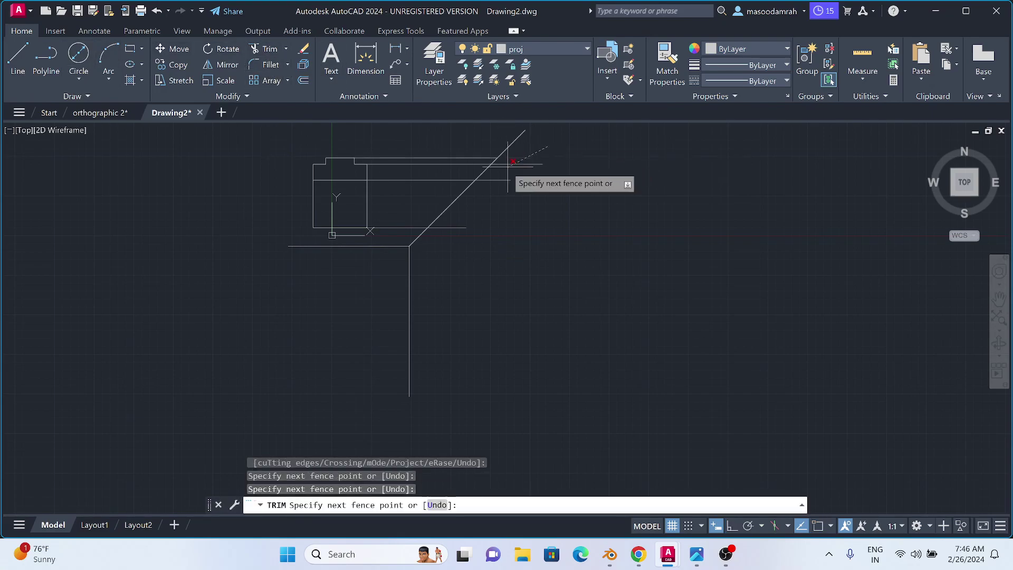
{"action": "left_click", "coordinate": [449, 232]}
{"action": "key", "text": "Return"}
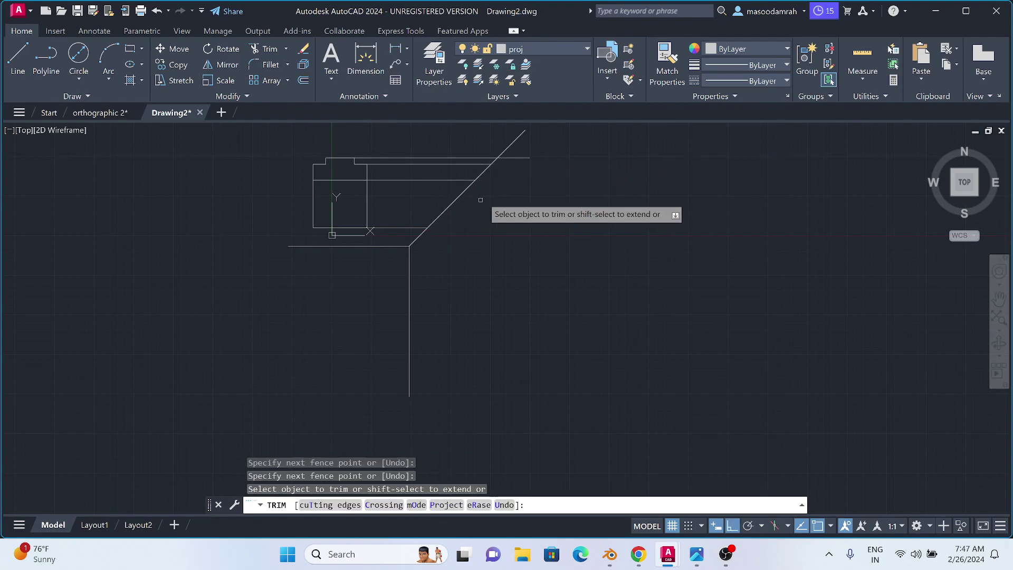
{"action": "left_click", "coordinate": [515, 158]}
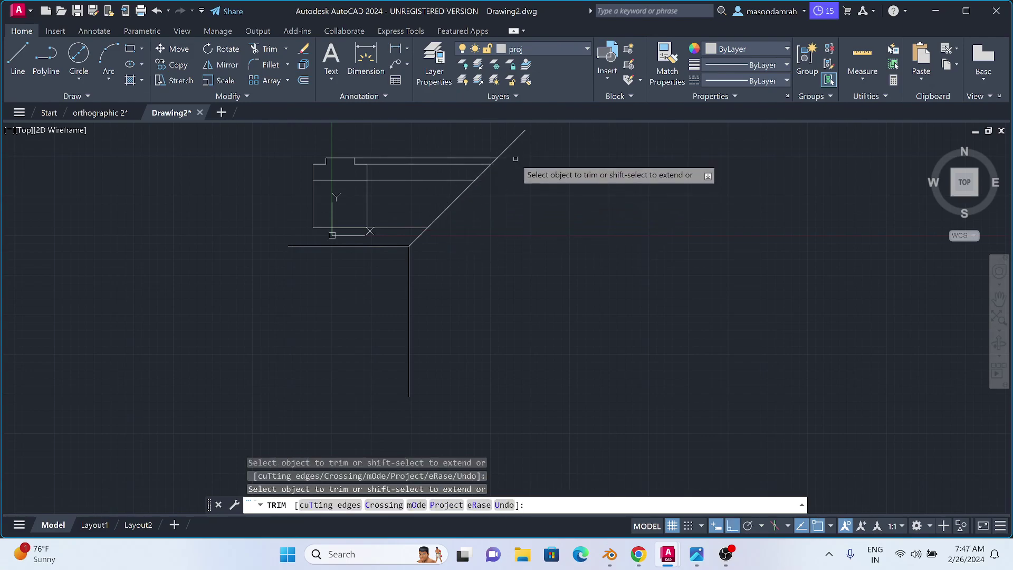
{"action": "key", "text": "Return"}
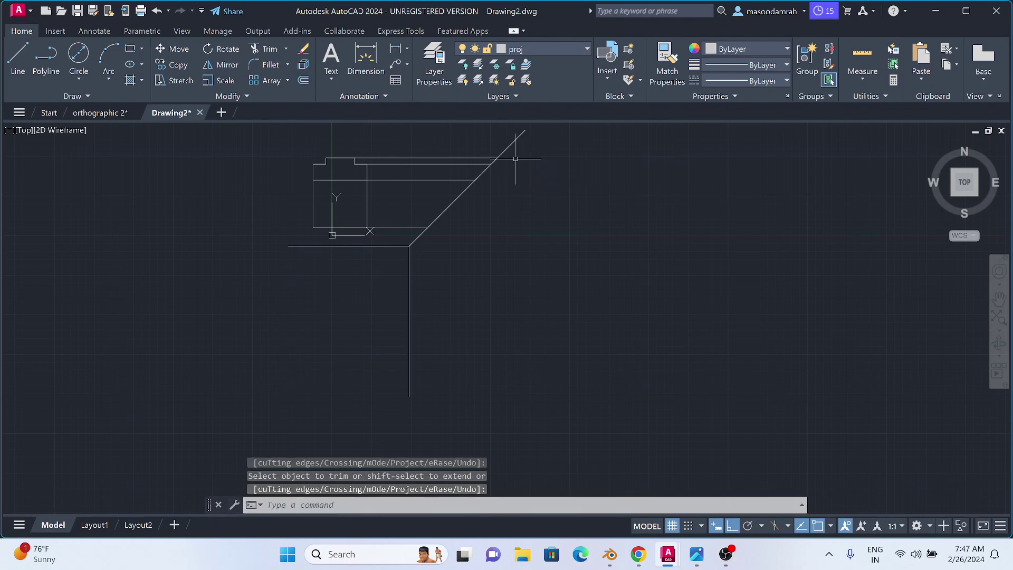
Step: Draw a vertical projection line down from where the topmost horizontal projection line meets the 45° line
{"action": "left_click", "coordinate": [17, 59]}
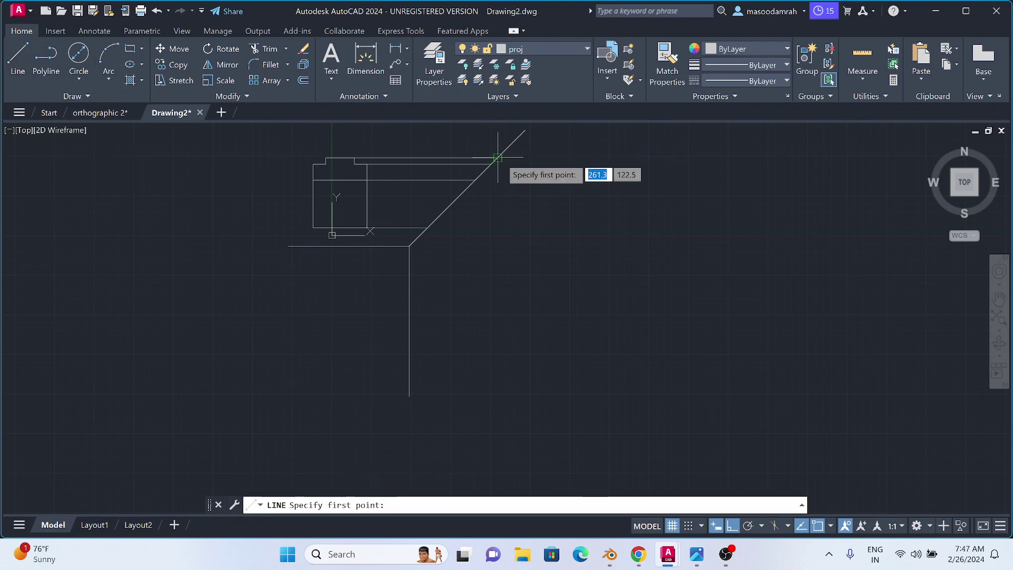
{"action": "left_click", "coordinate": [497, 158]}
{"action": "left_click", "coordinate": [527, 397]}
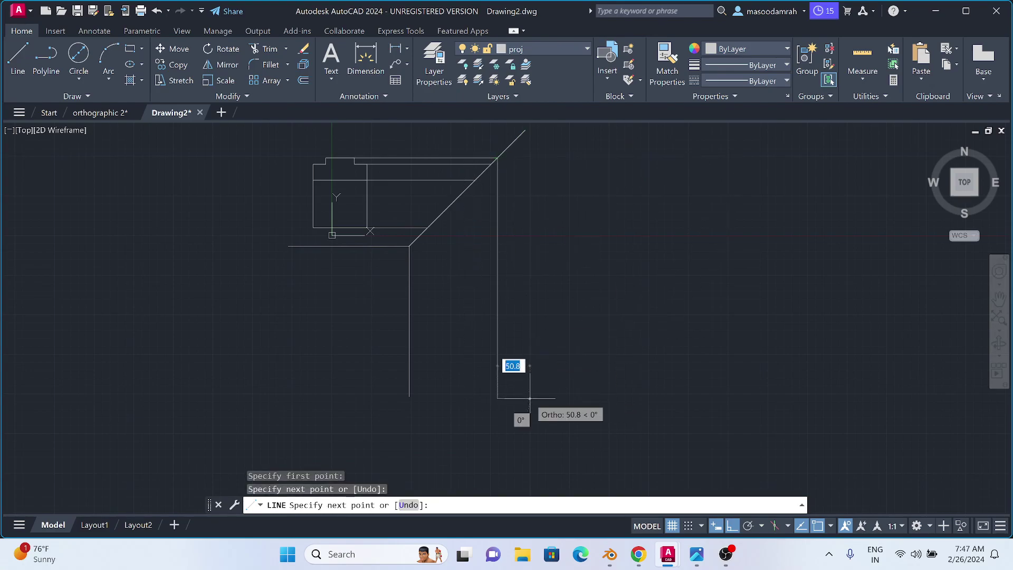
{"action": "key", "text": "Return"}
Step: Draw a vertical projection line down from where the right shoulder's projection line meets the 45° line
{"action": "right_click", "coordinate": [602, 232]}
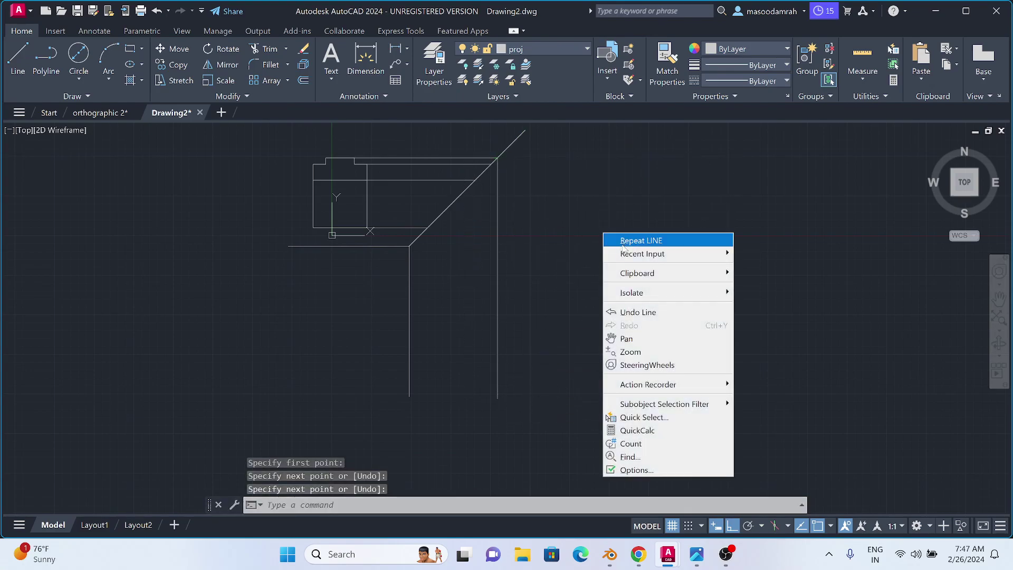
{"action": "left_click", "coordinate": [630, 239]}
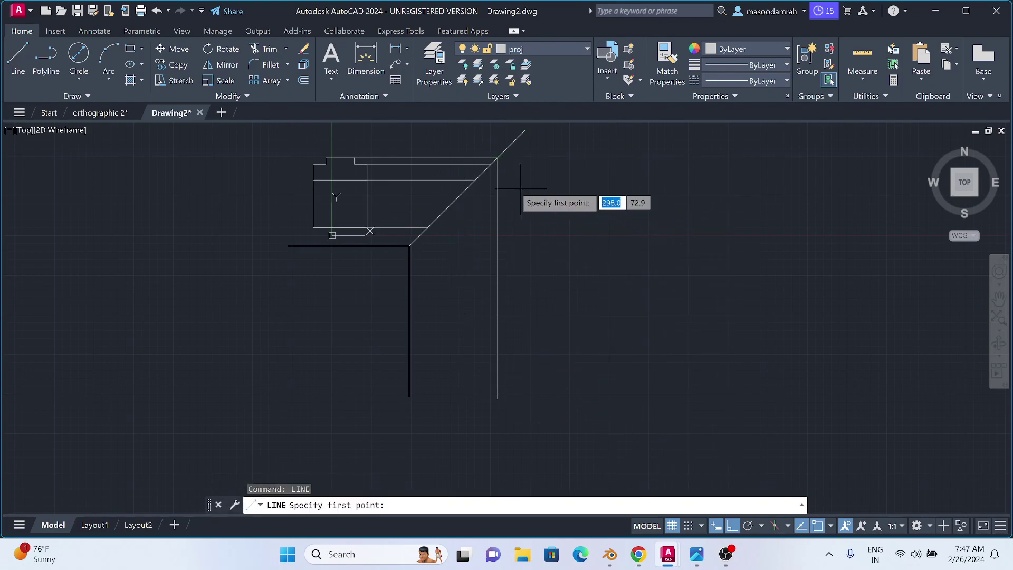
{"action": "left_click", "coordinate": [491, 164]}
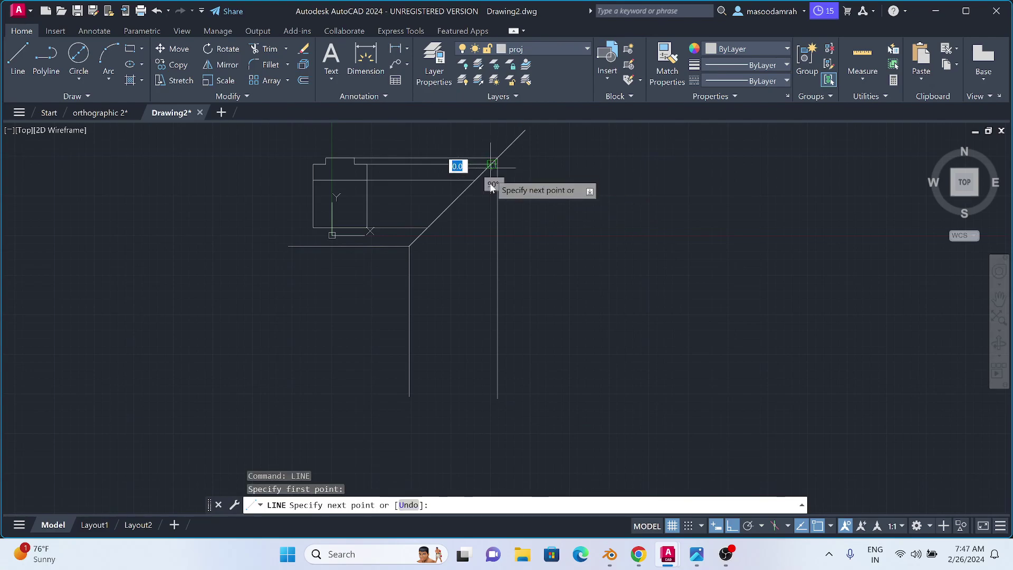
{"action": "left_click", "coordinate": [490, 404]}
{"action": "key", "text": "Return"}
Step: Draw a vertical projection line down from where the inner horizontal edge's projection line meets the 45° line
{"action": "right_click", "coordinate": [556, 334]}
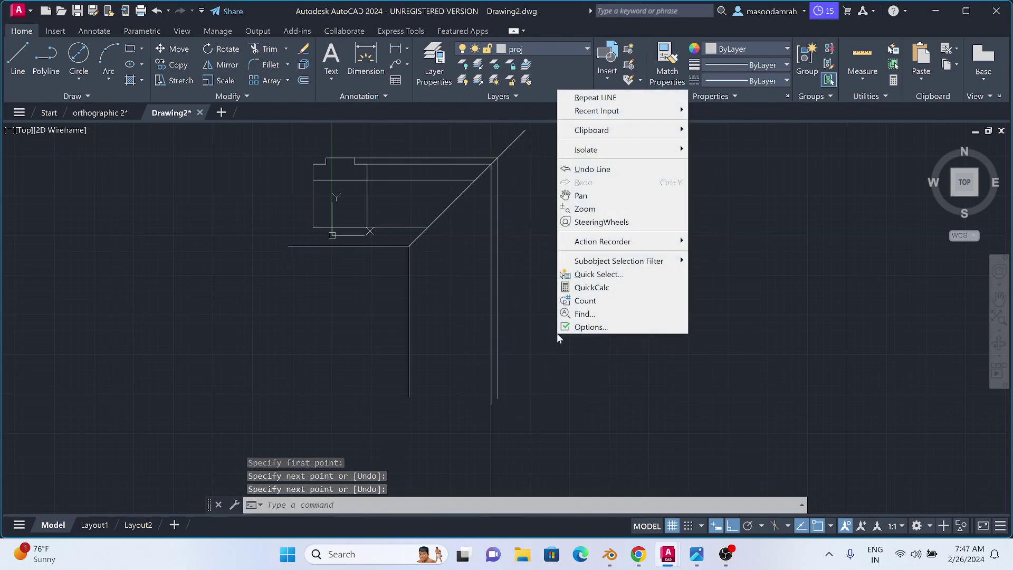
{"action": "left_click", "coordinate": [588, 98]}
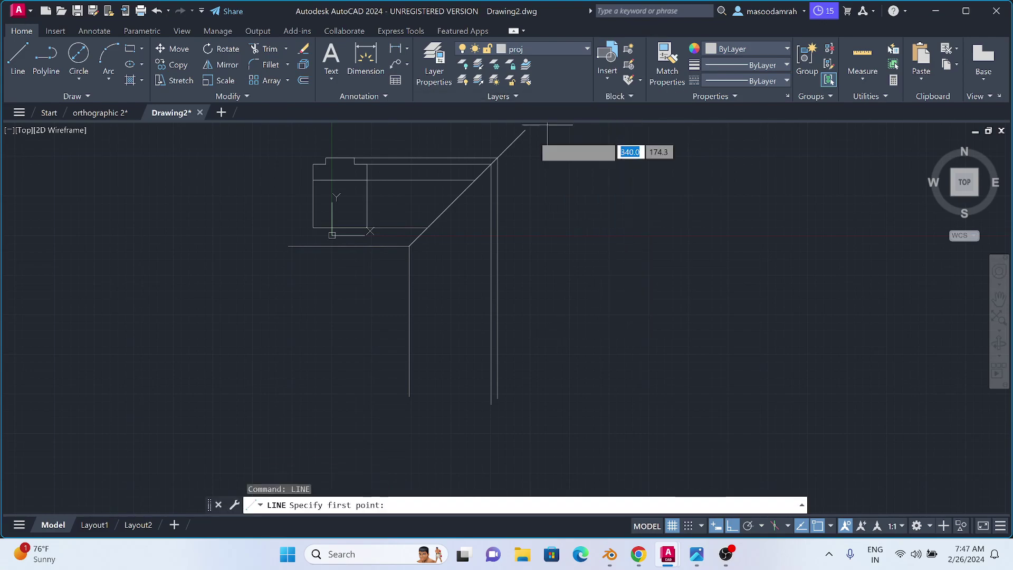
{"action": "left_click", "coordinate": [475, 180]}
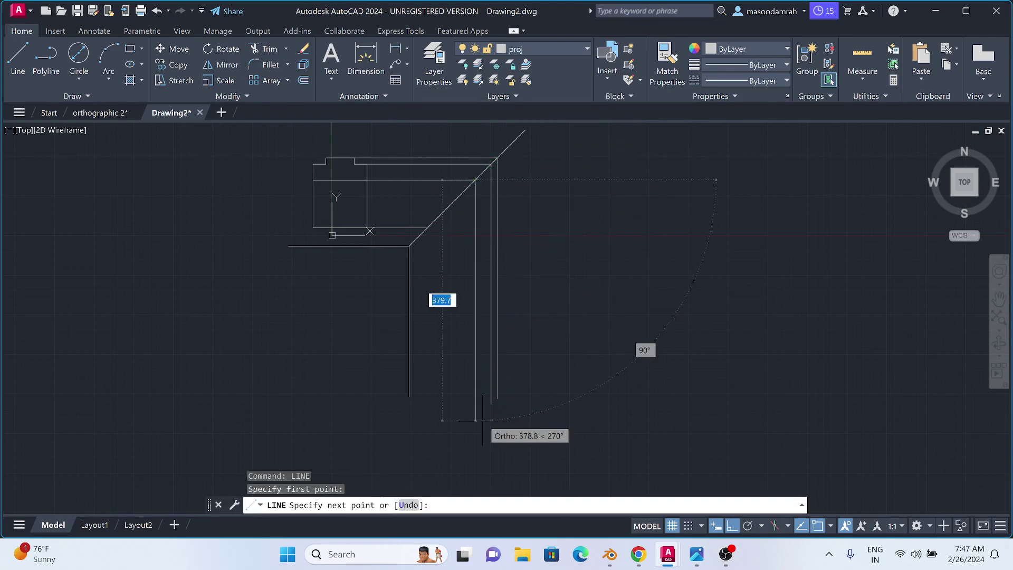
{"action": "left_click", "coordinate": [481, 396]}
{"action": "key", "text": "Return"}
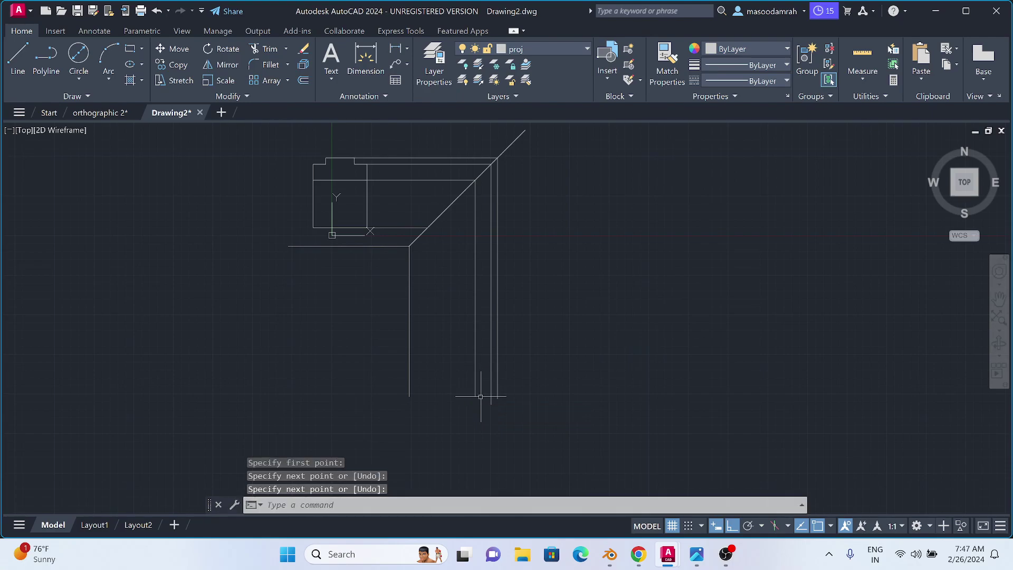
Step: Draw a vertical projection line about 277 mm down from where the lowest horizontal projection line meets the 45° line
{"action": "right_click", "coordinate": [455, 237]}
{"action": "left_click", "coordinate": [465, 236]}
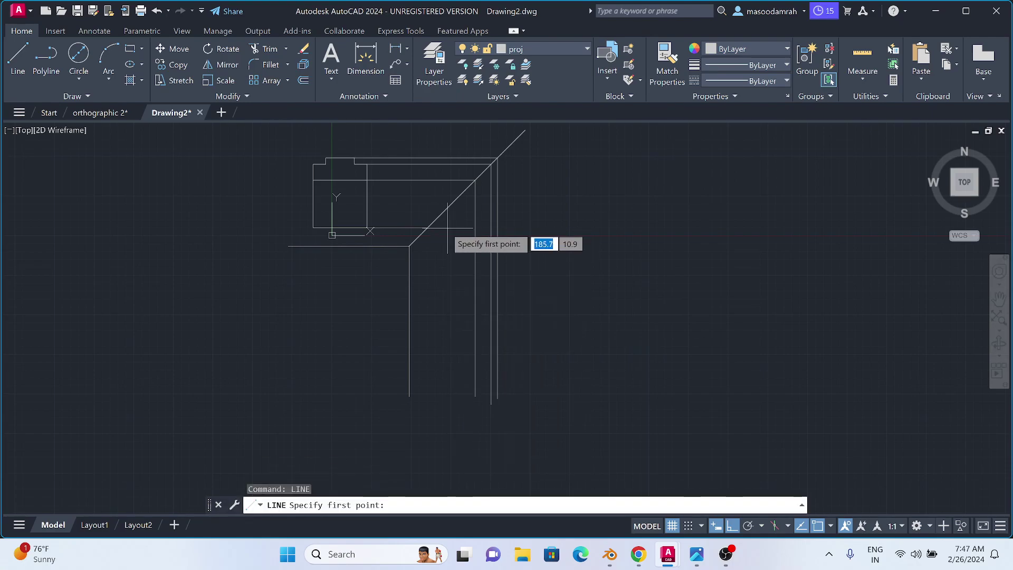
{"action": "left_click", "coordinate": [426, 229]}
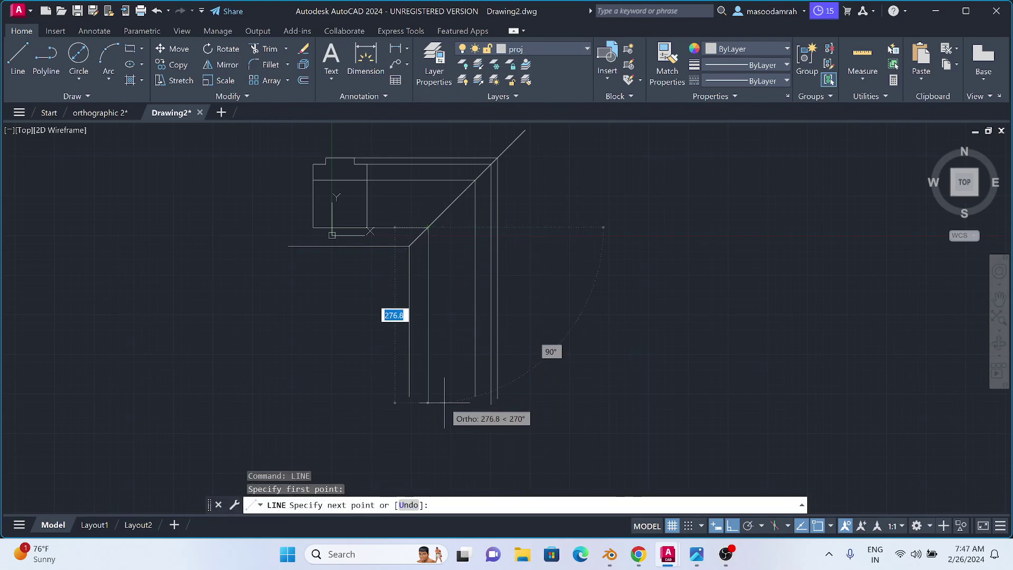
{"action": "left_click", "coordinate": [427, 402]}
{"action": "key", "text": "Return"}
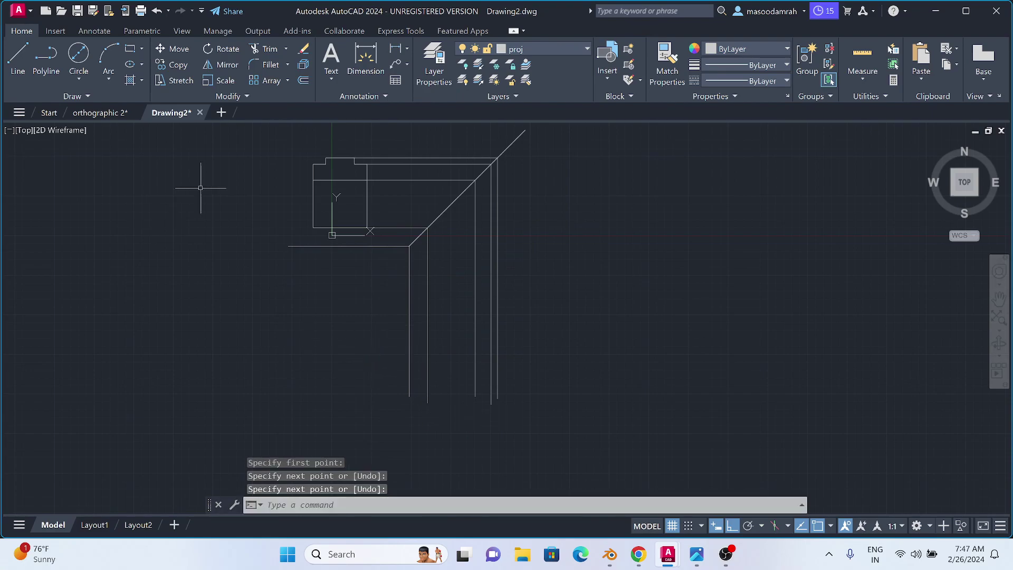
Step: Draw a vertical projection line from the first view's lower right corner down past the horizontal reference line
{"action": "key", "text": "Return"}
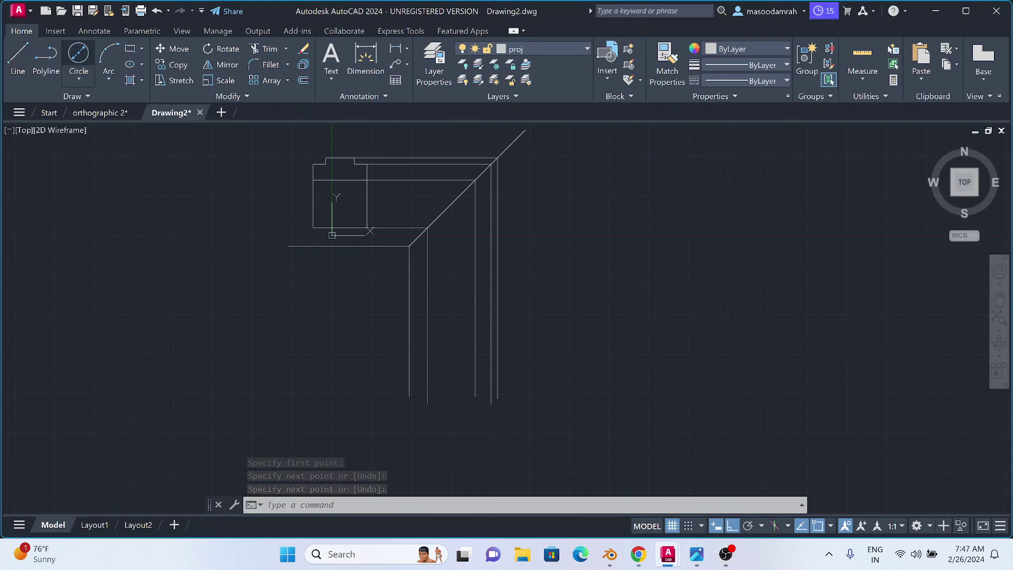
{"action": "left_click", "coordinate": [368, 228]}
{"action": "left_click", "coordinate": [368, 419]}
{"action": "key", "text": "Return"}
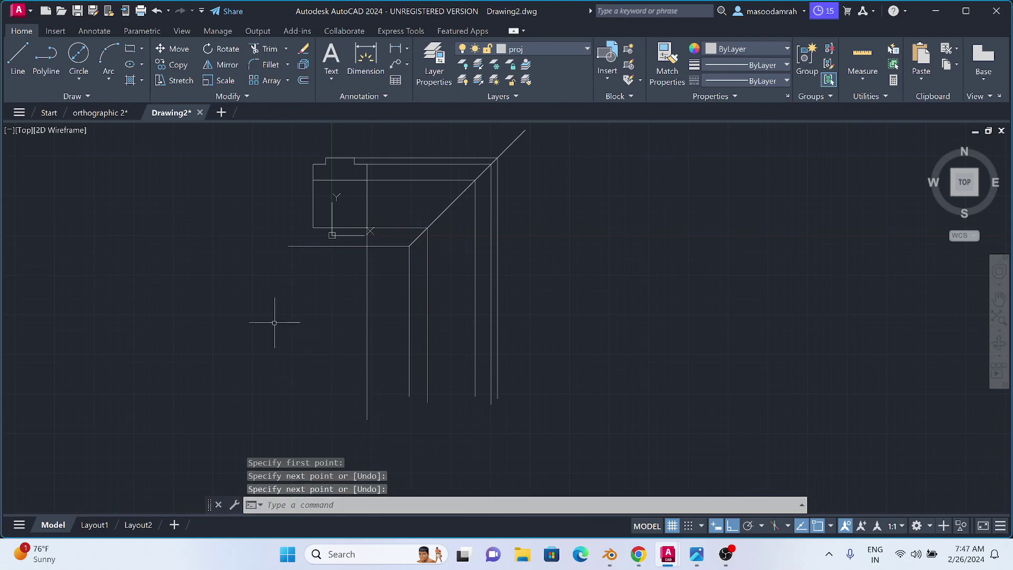
Step: Draw a vertical projection line from the inner corner of the first view's right shoulder down past the horizontal reference line
{"action": "right_click", "coordinate": [233, 276]}
{"action": "left_click", "coordinate": [243, 284]}
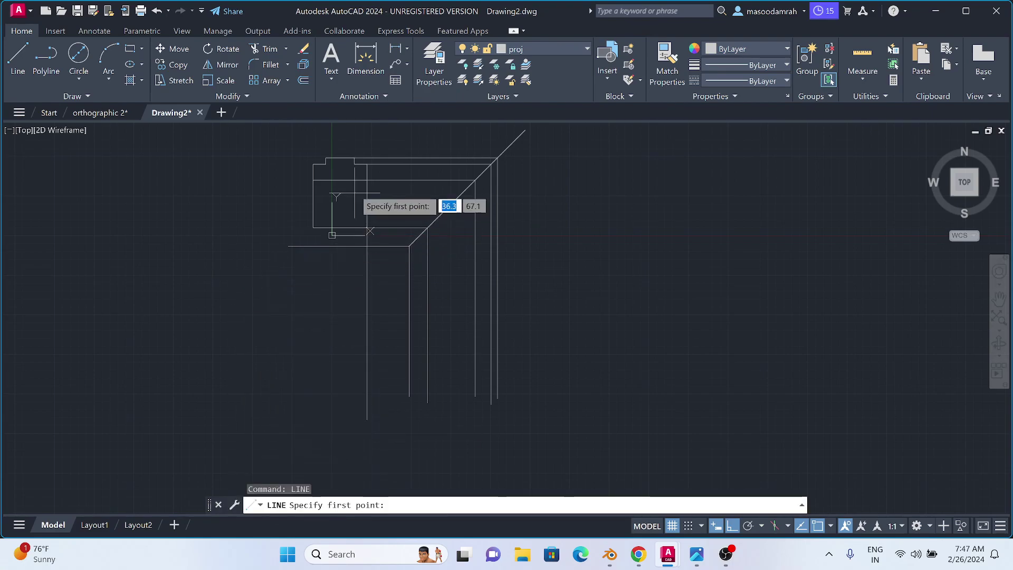
{"action": "left_click", "coordinate": [354, 159]}
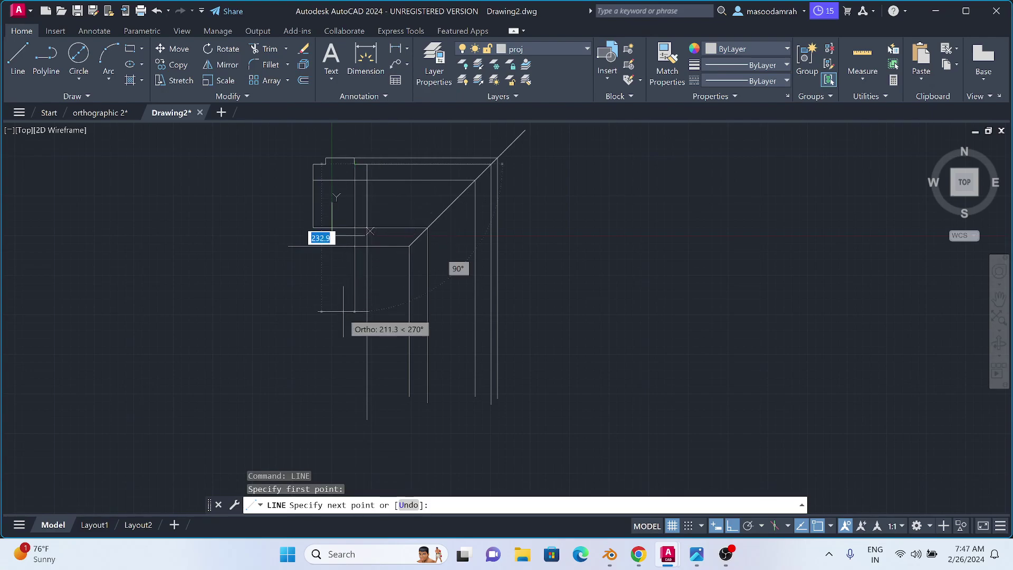
{"action": "left_click", "coordinate": [338, 397]}
{"action": "key", "text": "Return"}
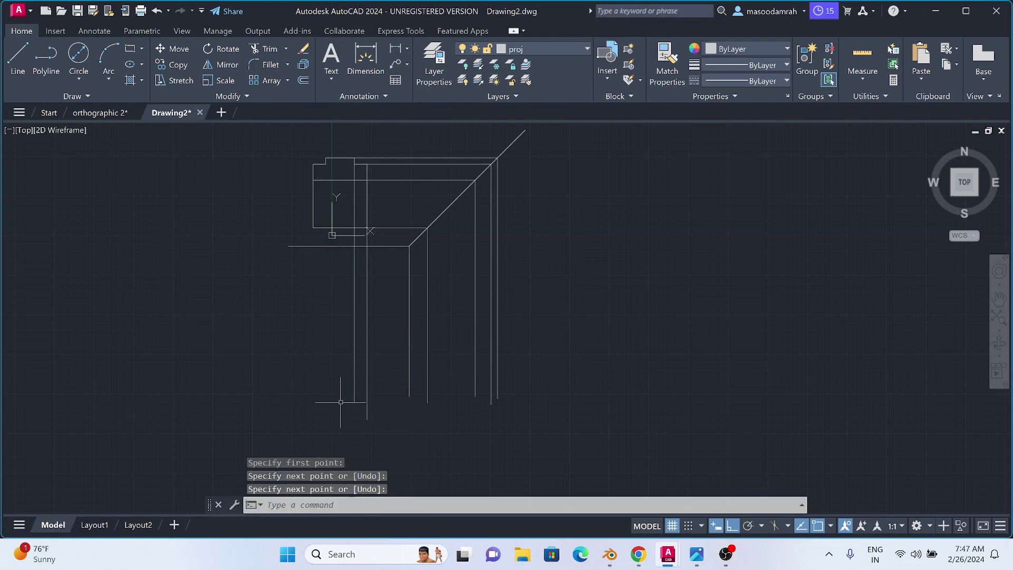
Step: Draw a vertical projection line from the inner corner of the first view's left shoulder down past the horizontal reference line
{"action": "right_click", "coordinate": [301, 339]}
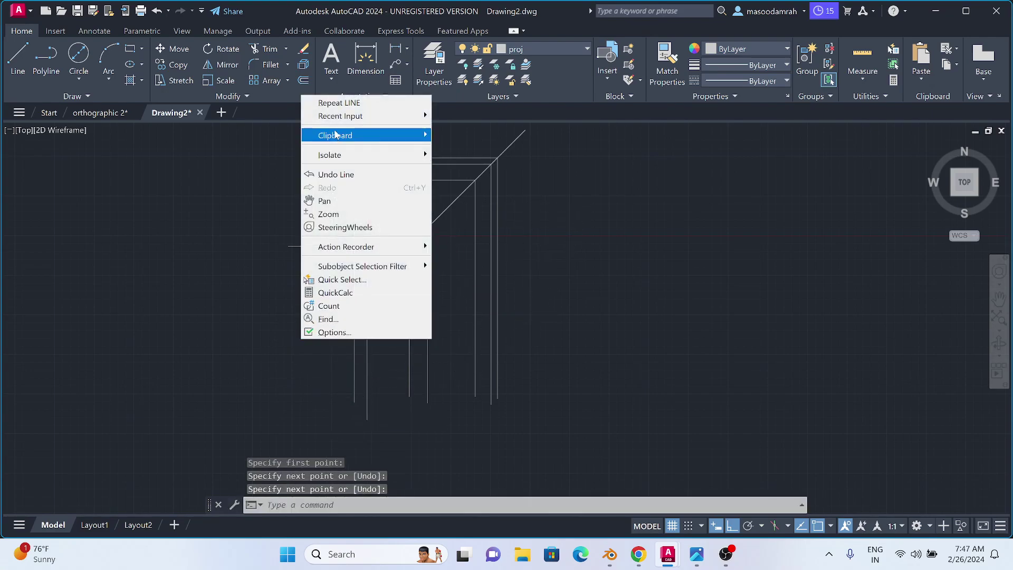
{"action": "left_click", "coordinate": [326, 100]}
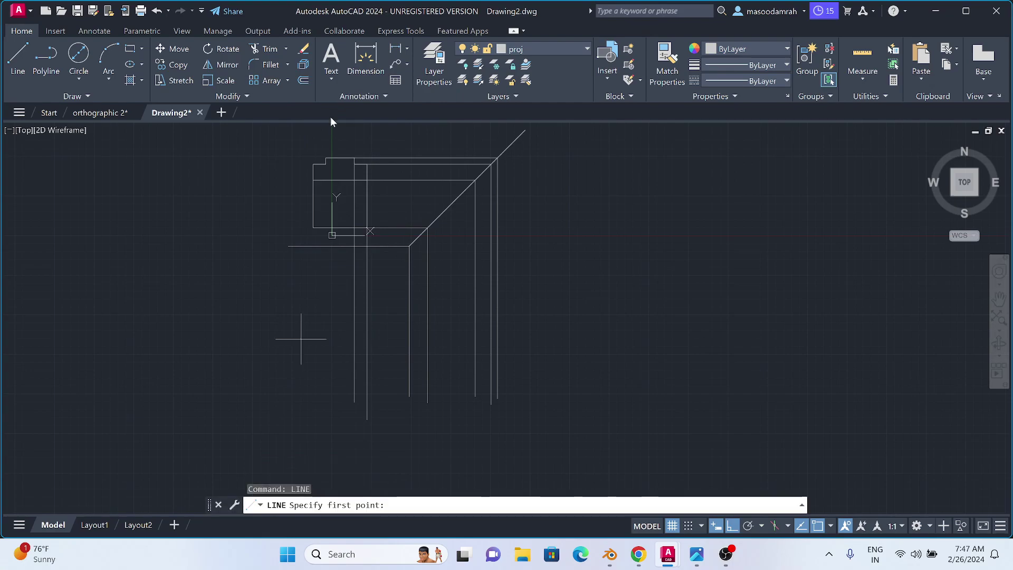
{"action": "left_click", "coordinate": [326, 158]}
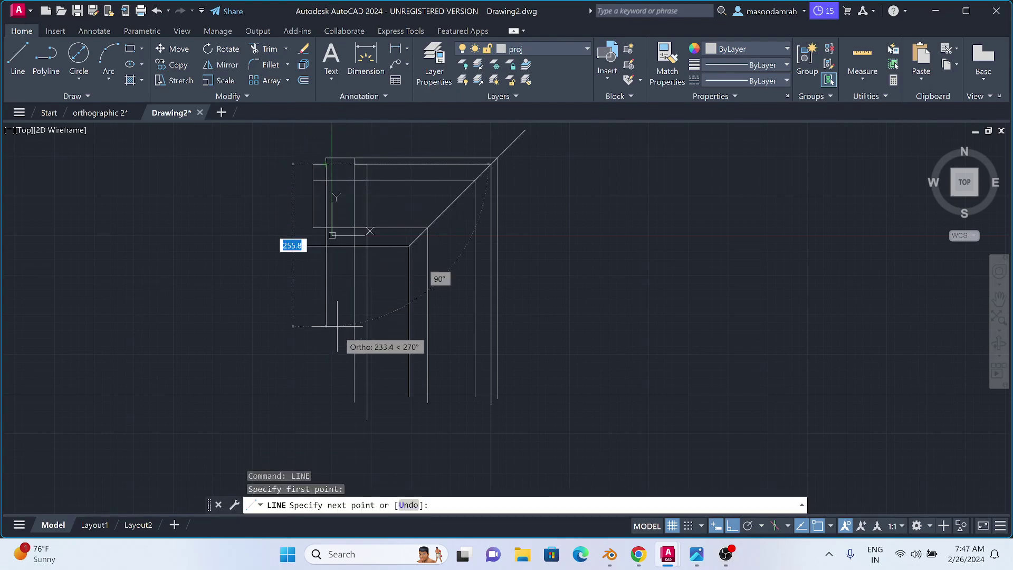
{"action": "left_click", "coordinate": [343, 400]}
{"action": "key", "text": "Return"}
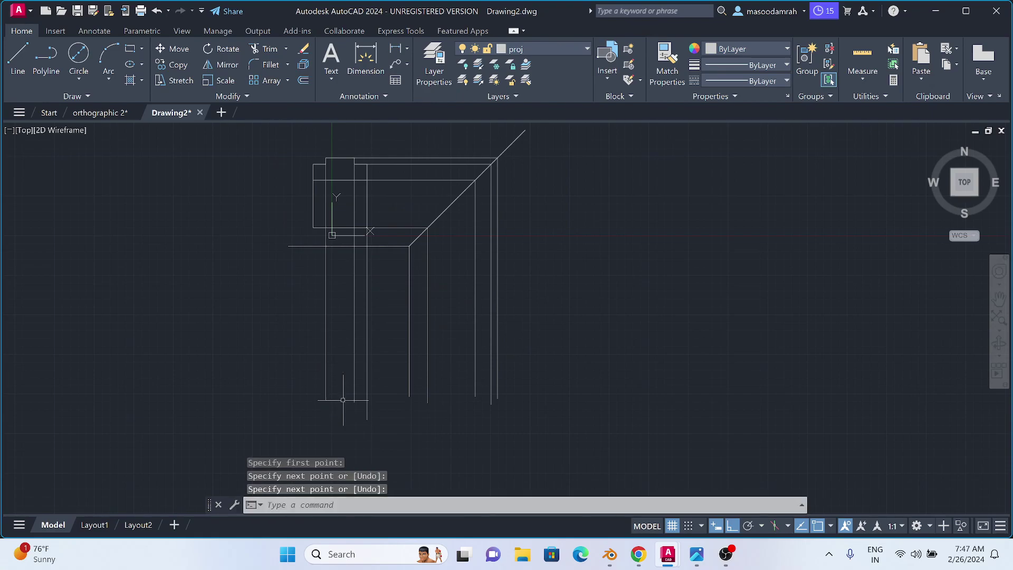
Step: Draw a vertical projection line from the first view's lower left corner down past the horizontal reference line
{"action": "right_click", "coordinate": [267, 301]}
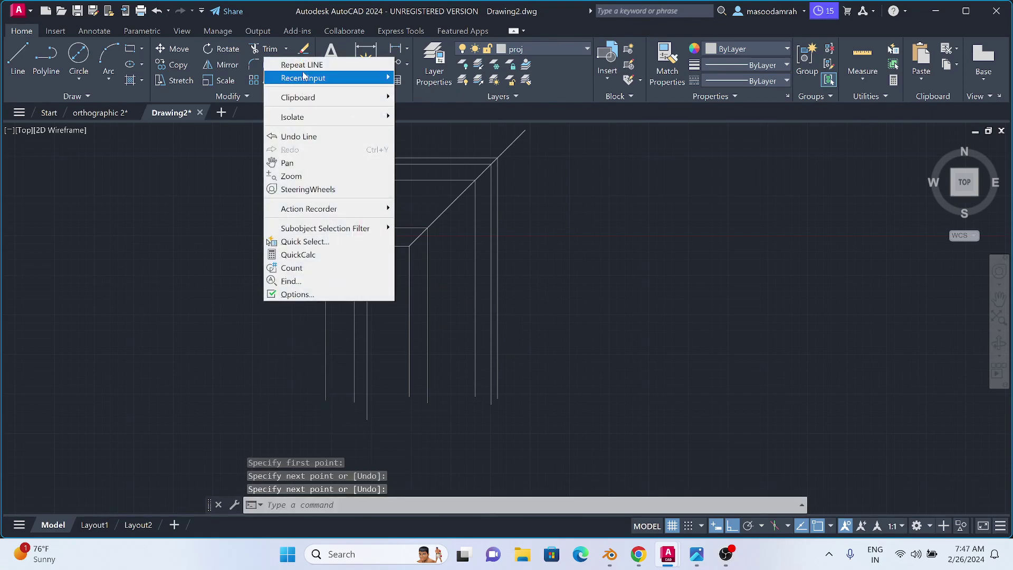
{"action": "left_click", "coordinate": [296, 62]}
{"action": "left_click", "coordinate": [313, 228]}
{"action": "left_click", "coordinate": [314, 403]}
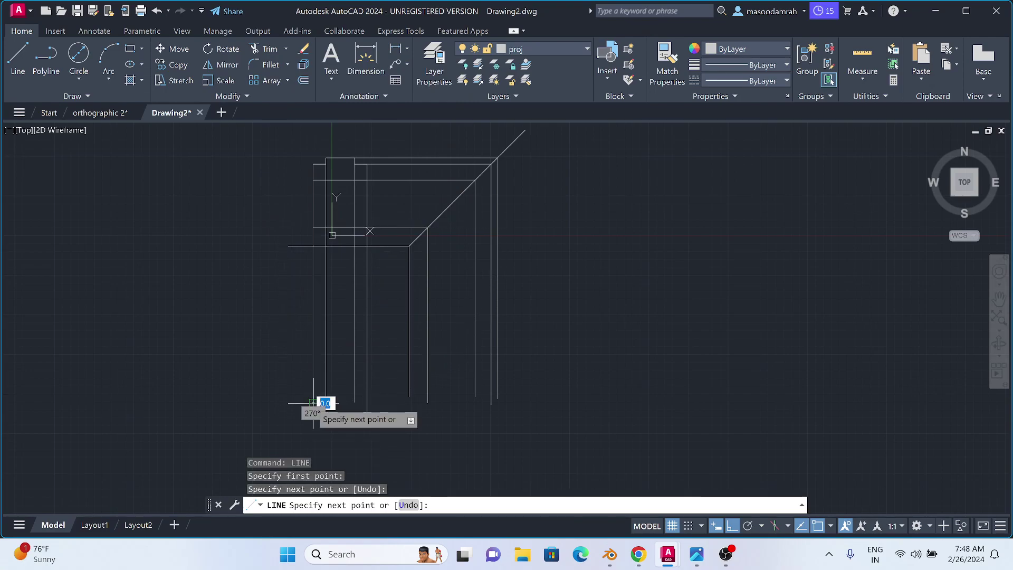
{"action": "key", "text": "Return"}
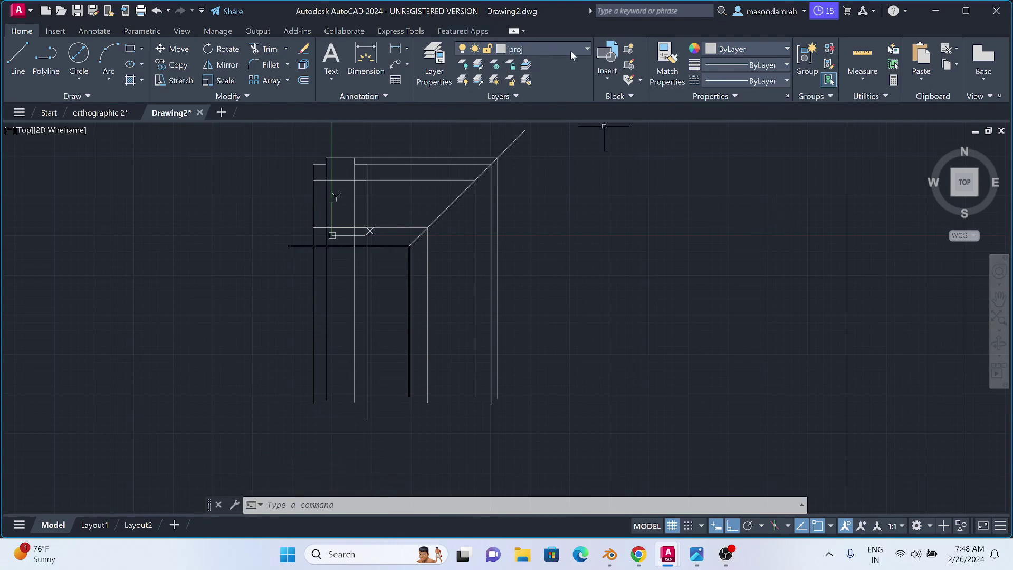
Step: Make dwg the current layer and draw a horizontal line below the reference line, crossing all the vertical projection lines
{"action": "left_click", "coordinate": [587, 49]}
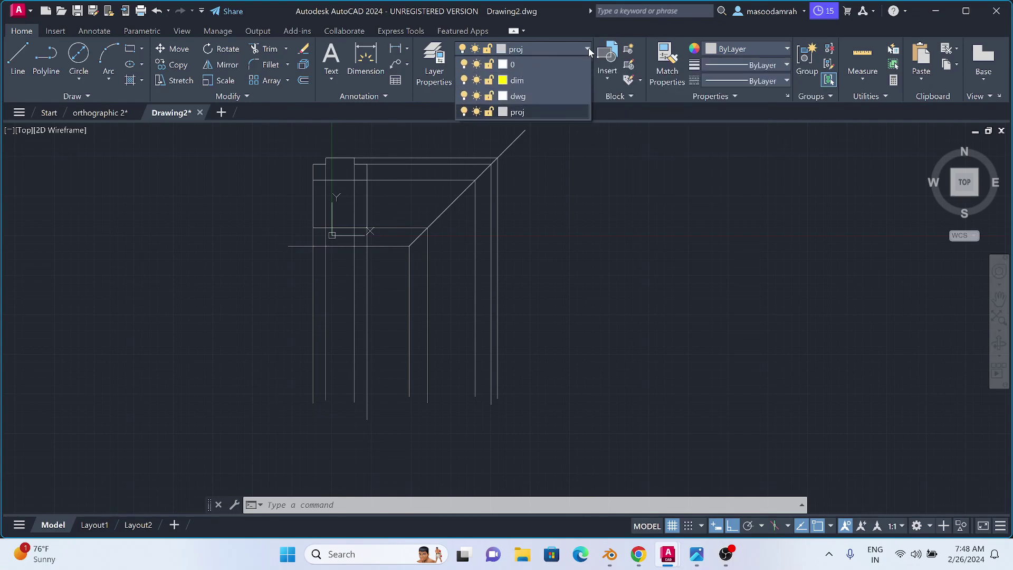
{"action": "left_click", "coordinate": [516, 95]}
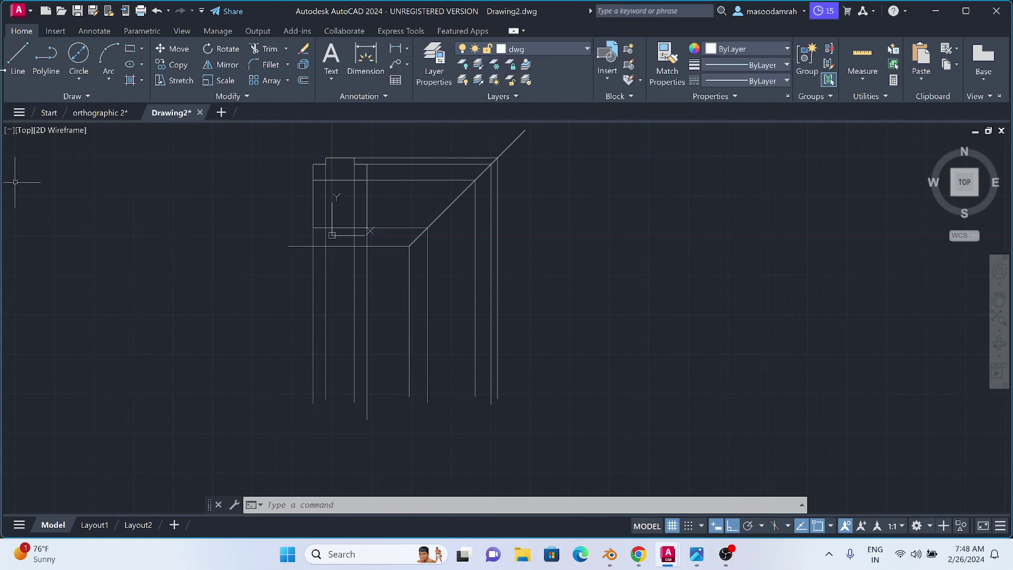
{"action": "left_click", "coordinate": [18, 58]}
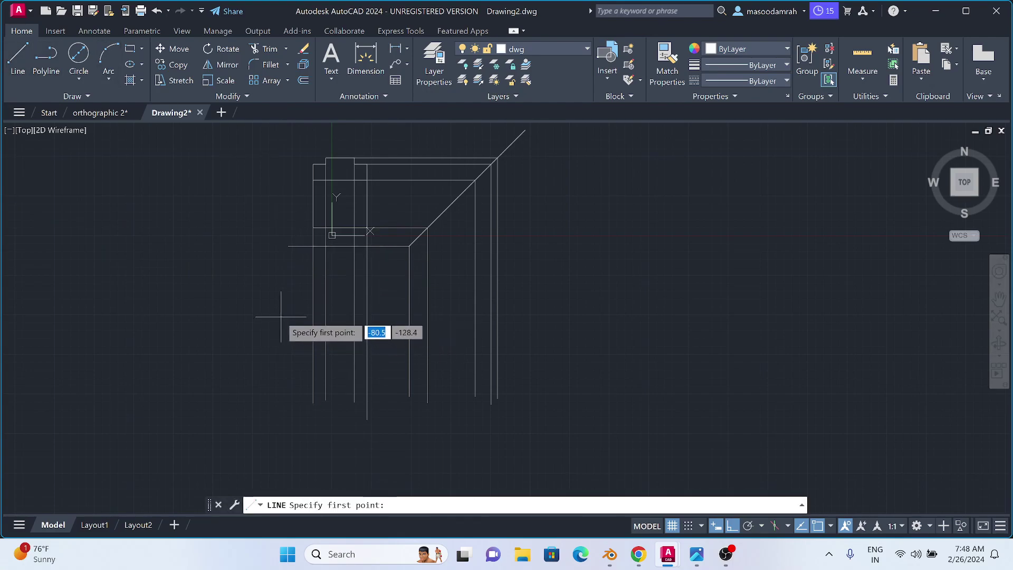
{"action": "left_click", "coordinate": [278, 294]}
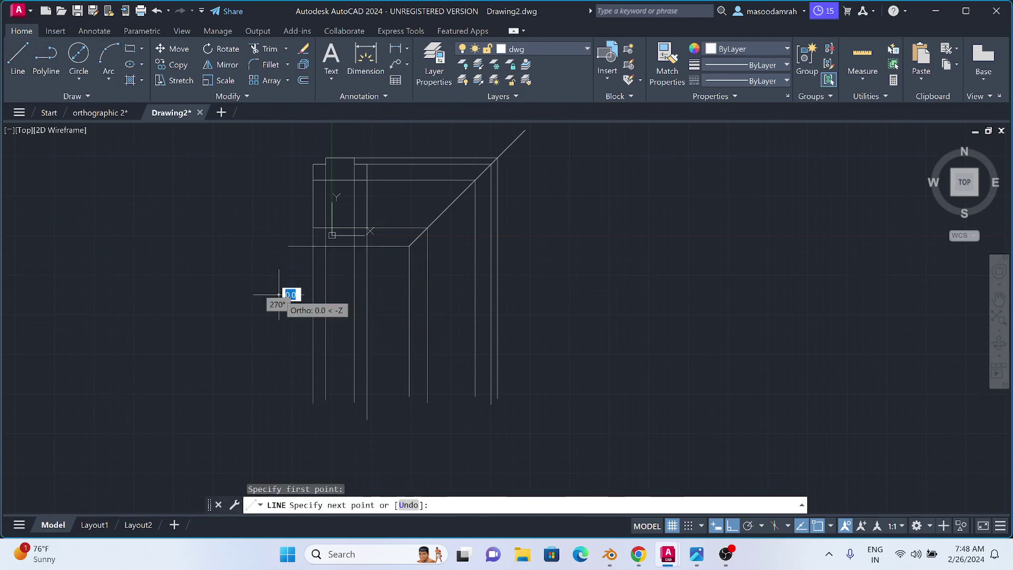
{"action": "left_click", "coordinate": [534, 316]}
{"action": "key", "text": "Return"}
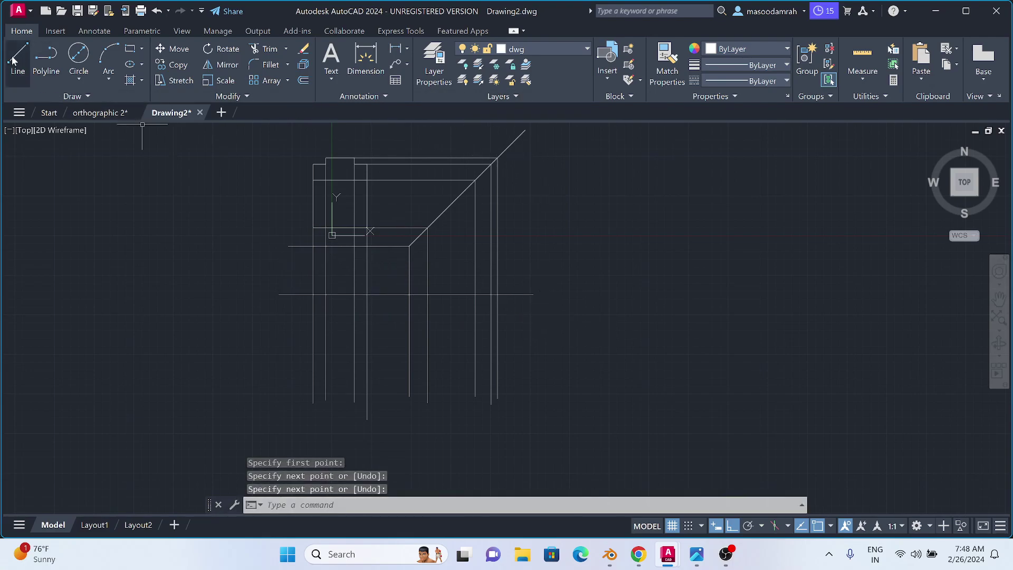
Step: Check the bracket's overall height in the reference image and offset the new horizontal line 180 mm downward
{"action": "left_click", "coordinate": [696, 554]}
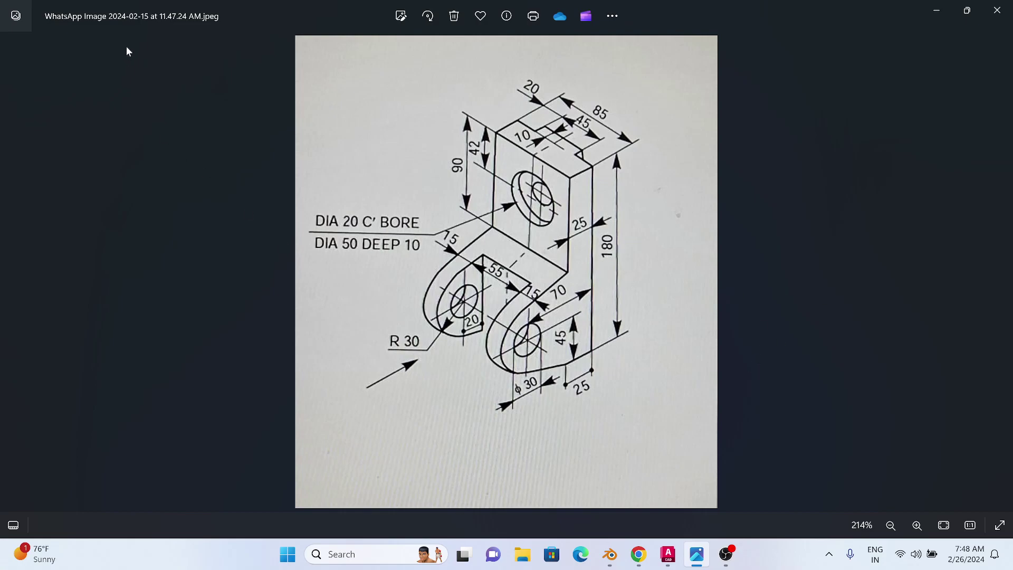
{"action": "mouse_move", "coordinate": [710, 553]}
{"action": "left_click", "coordinate": [696, 554]}
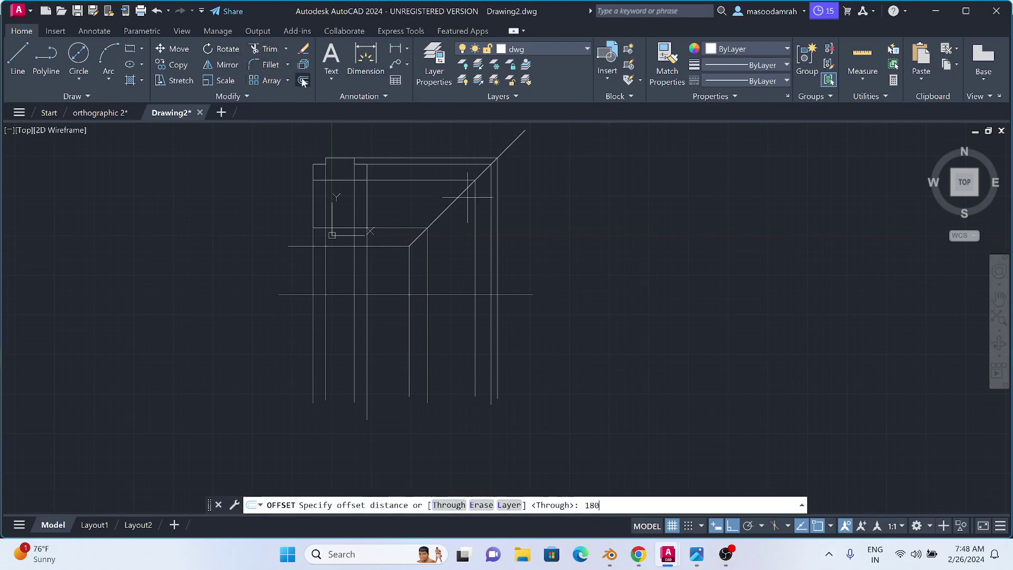
{"action": "key", "text": "Return"}
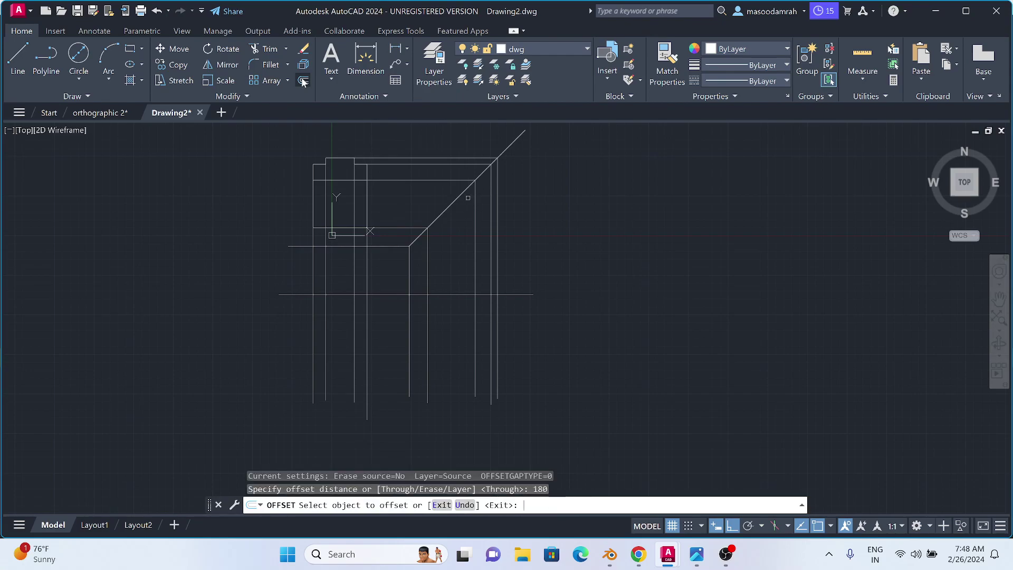
{"action": "left_click", "coordinate": [515, 294]}
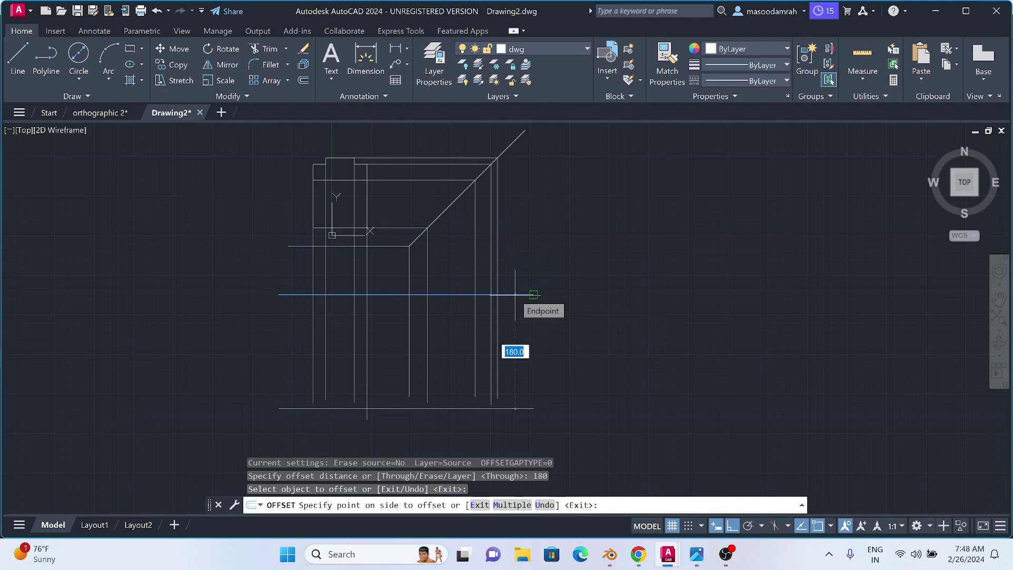
{"action": "left_click", "coordinate": [536, 379]}
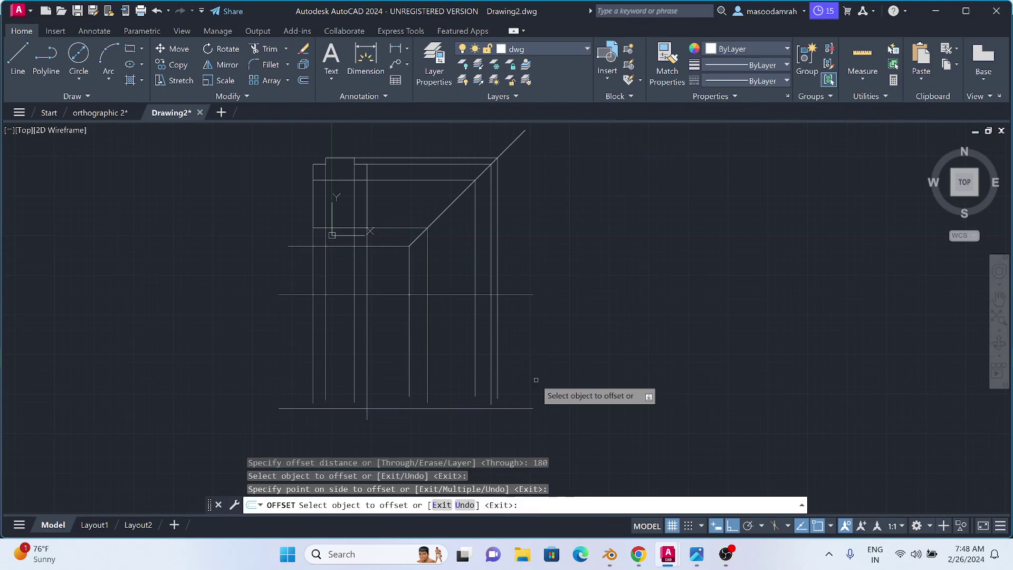
{"action": "key", "text": "Escape"}
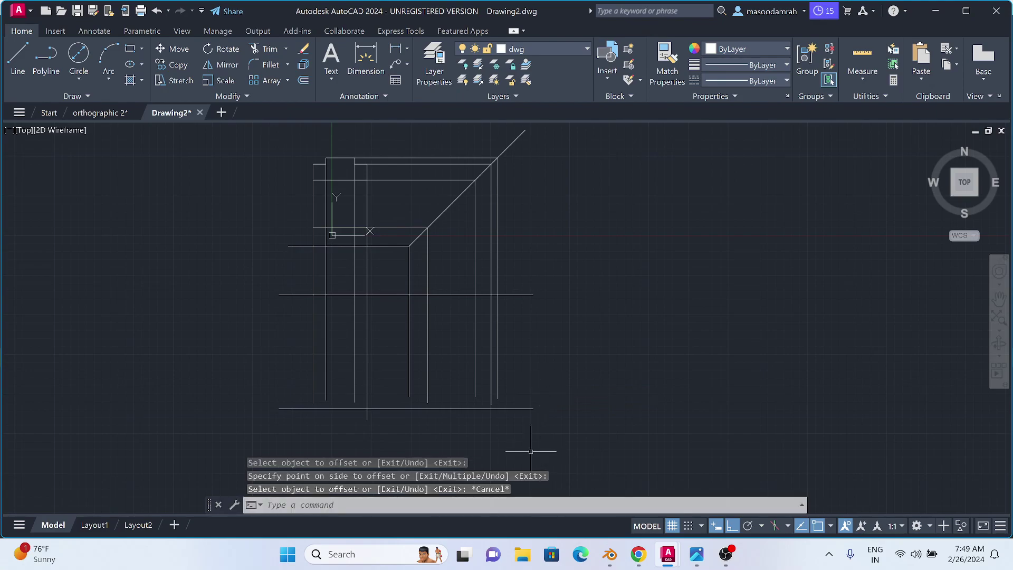
Step: Move the two horizontal lines spaced 180 mm apart straight up by about 36 mm
{"action": "left_click", "coordinate": [526, 421]}
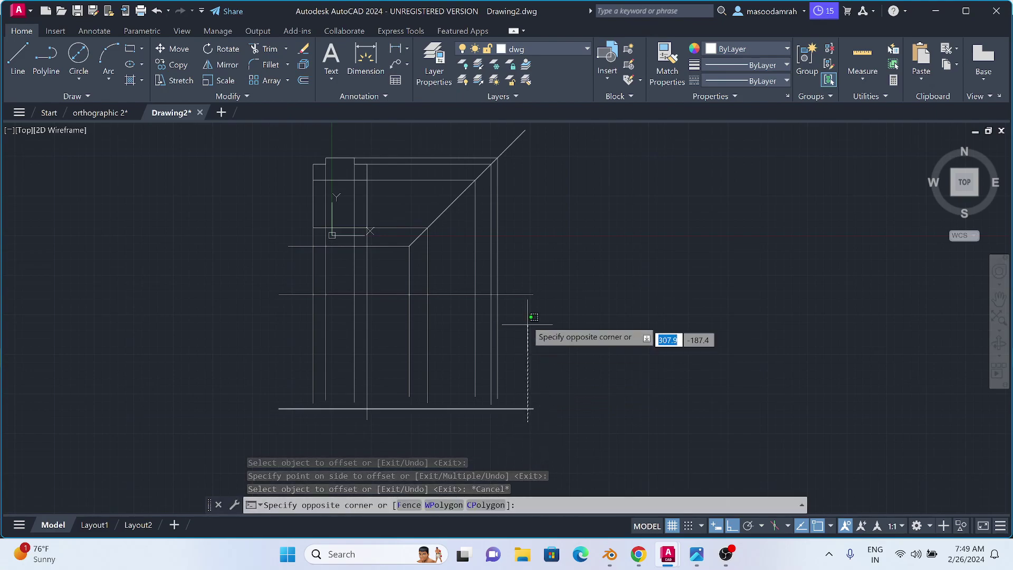
{"action": "left_click", "coordinate": [528, 272]}
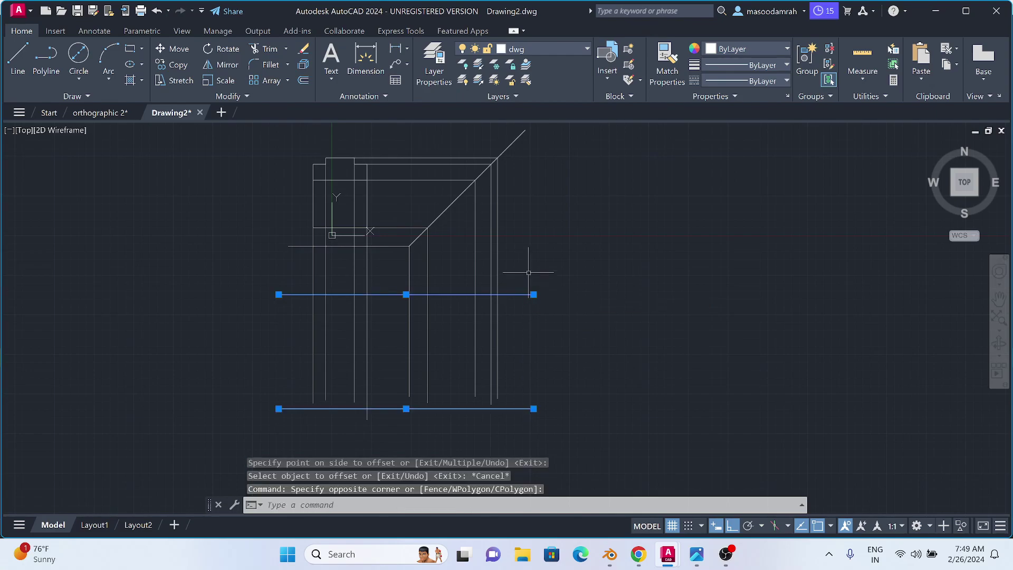
{"action": "left_click", "coordinate": [170, 49]}
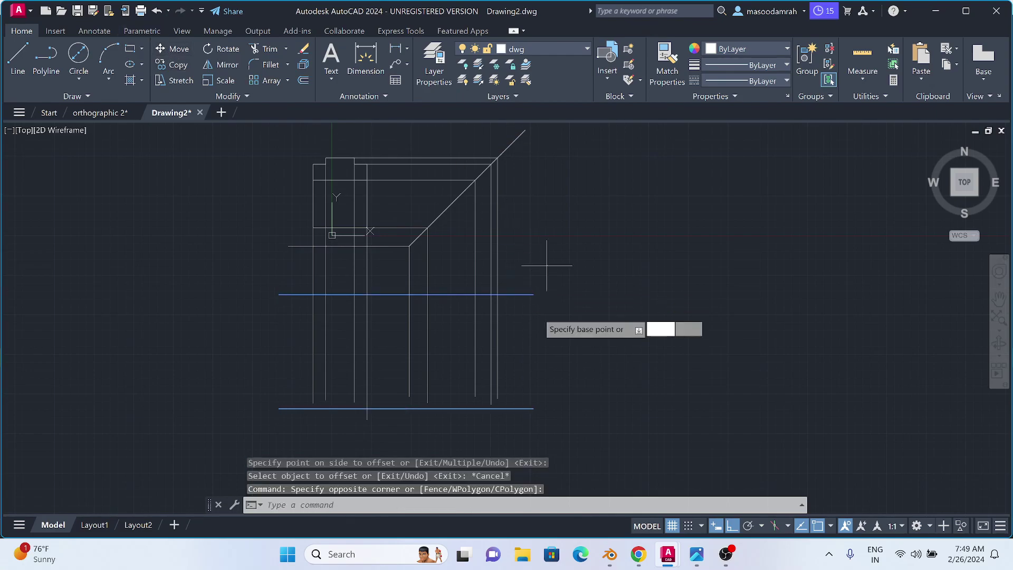
{"action": "left_click", "coordinate": [534, 356]}
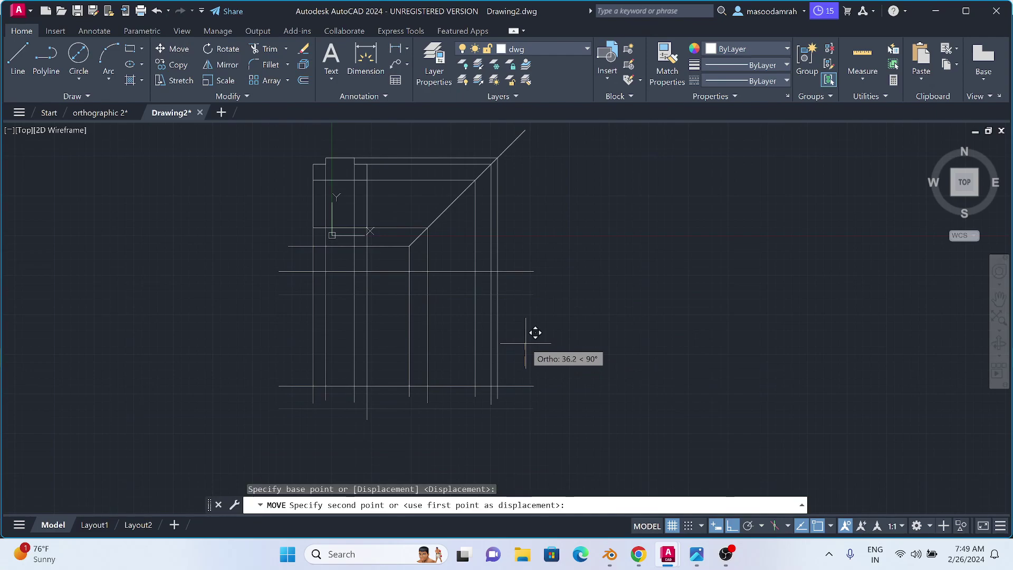
{"action": "left_click", "coordinate": [525, 343]}
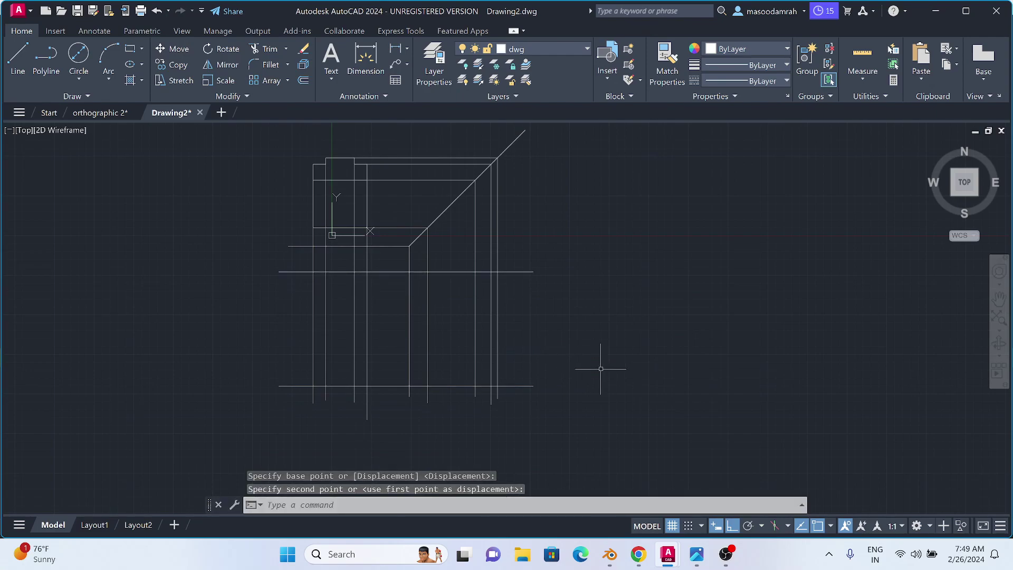
{"action": "key", "text": "Escape"}
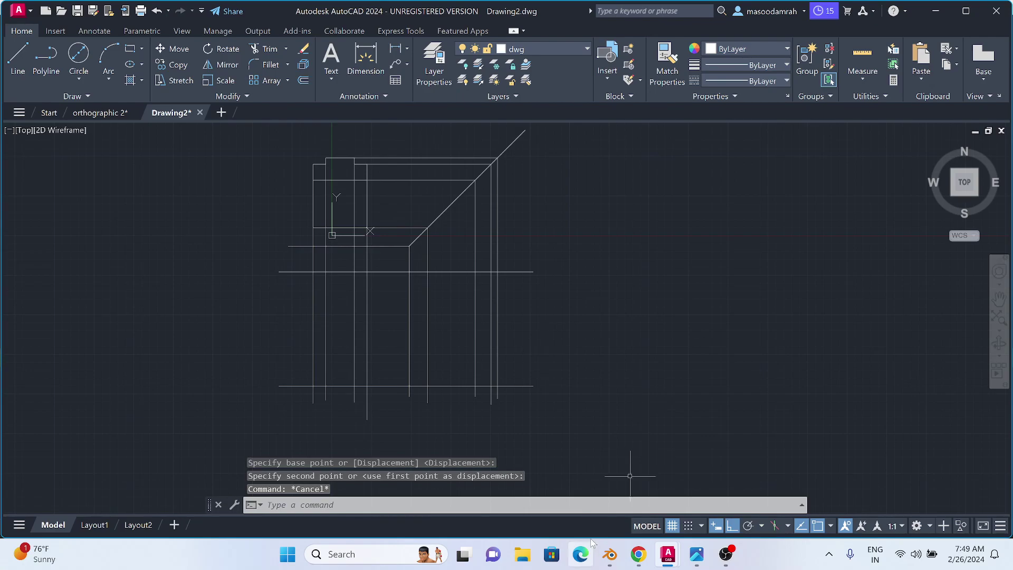
Step: Check the hole's height in the reference image and offset the lower horizontal line 45 mm upward
{"action": "left_click", "coordinate": [696, 553]}
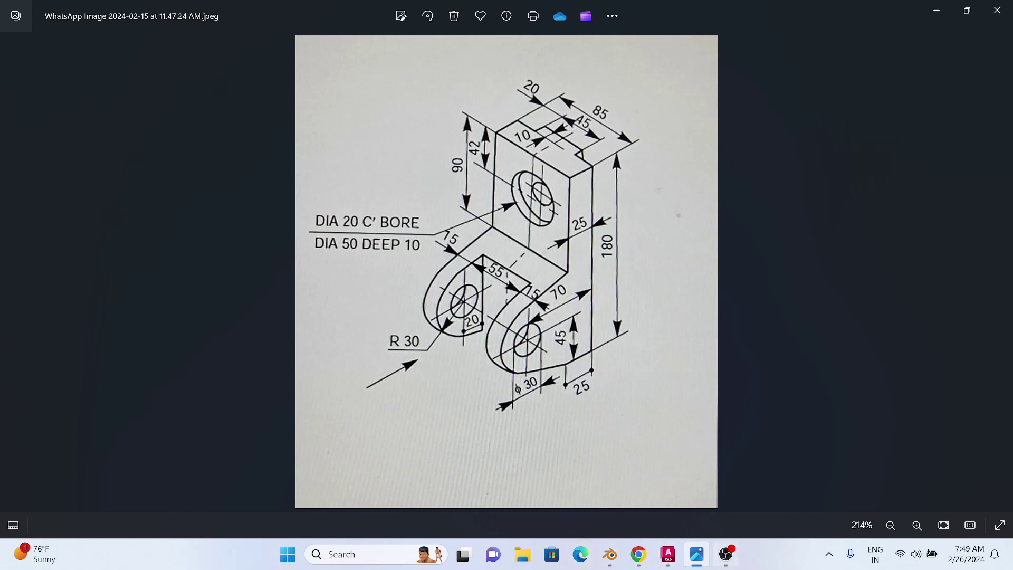
{"action": "left_click", "coordinate": [696, 554]}
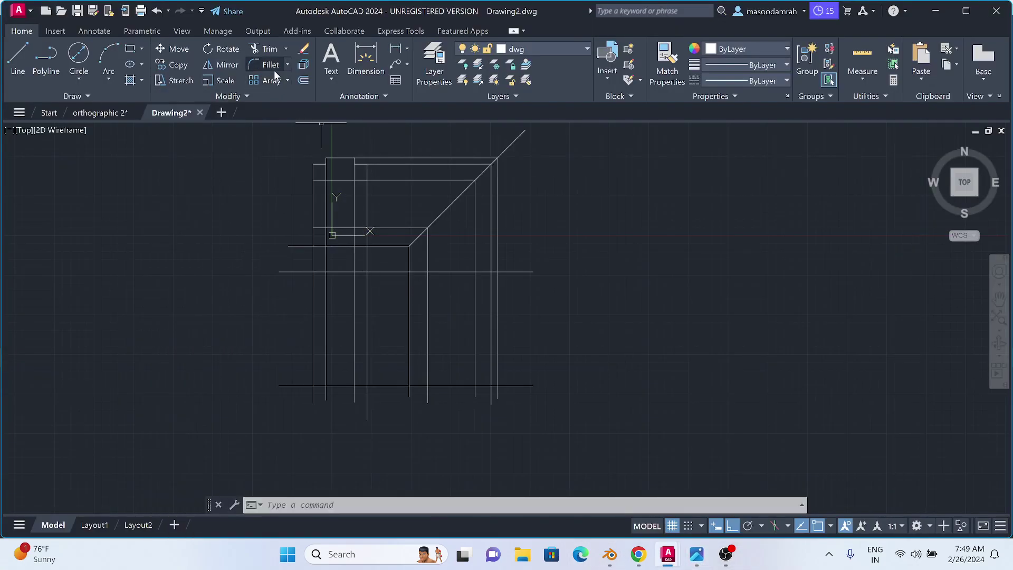
{"action": "left_click", "coordinate": [303, 81]}
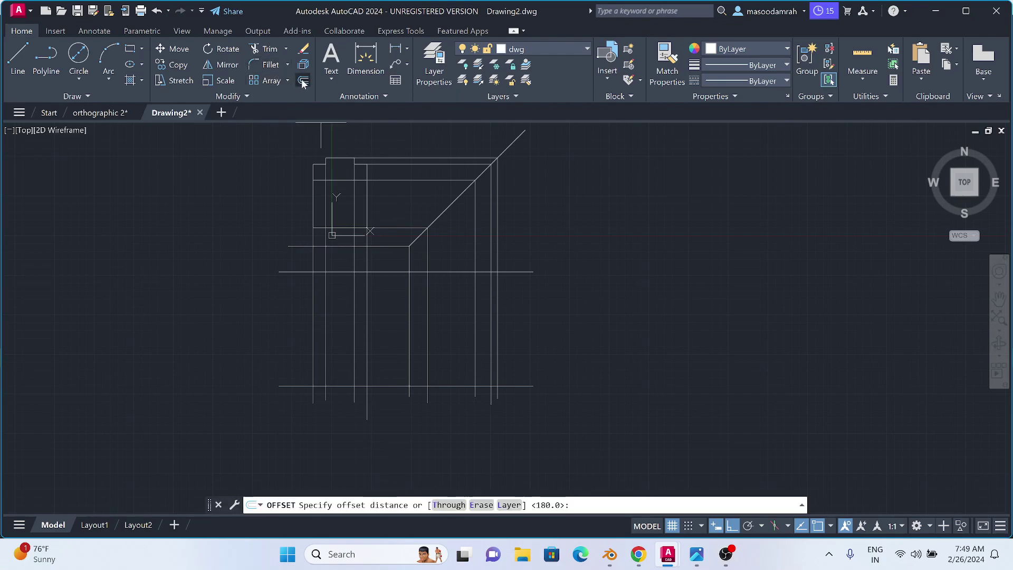
{"action": "type", "text": "45"}
{"action": "key", "text": "Return"}
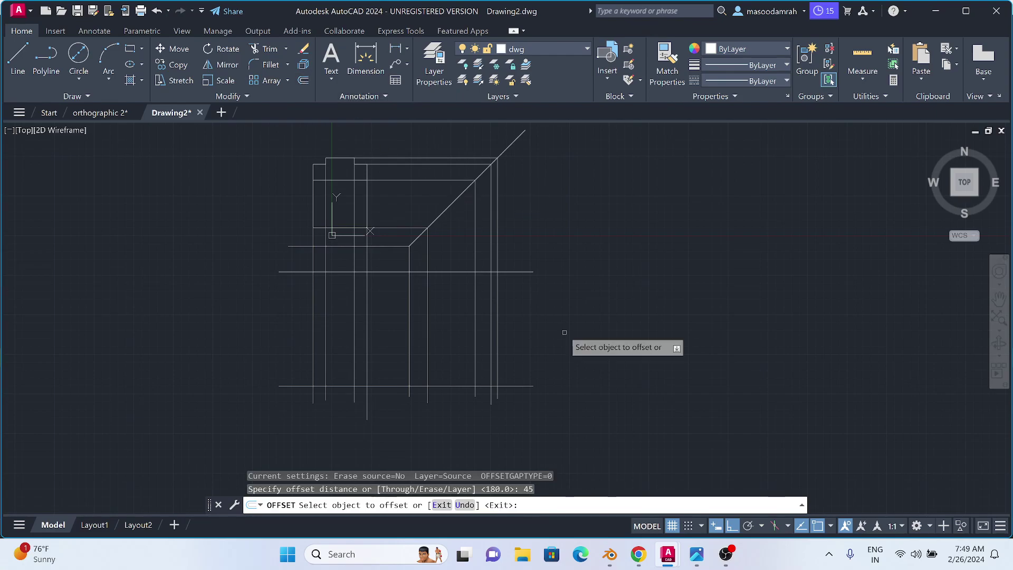
{"action": "left_click", "coordinate": [526, 386]}
{"action": "left_click", "coordinate": [527, 361]}
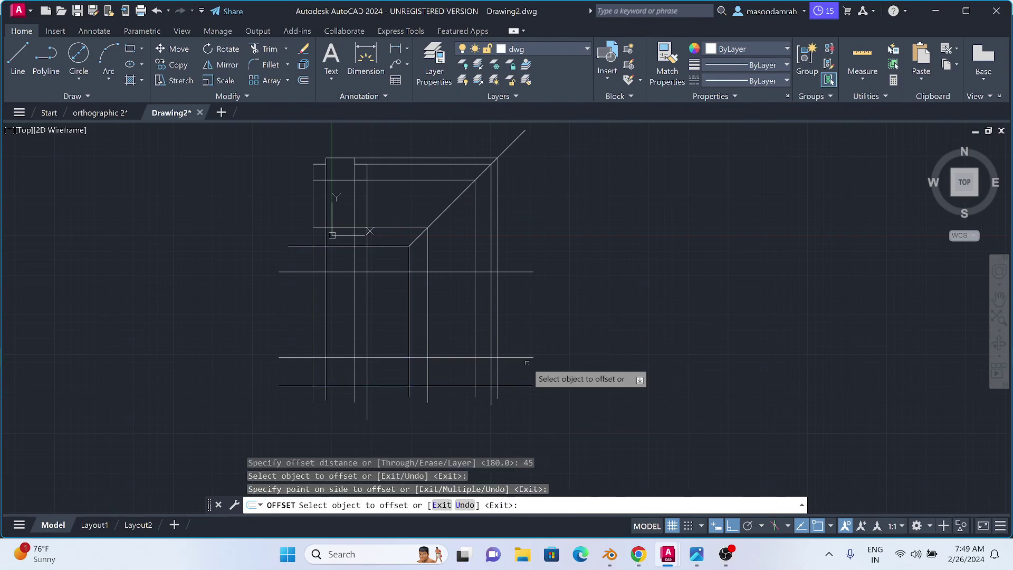
{"action": "key", "text": "Return"}
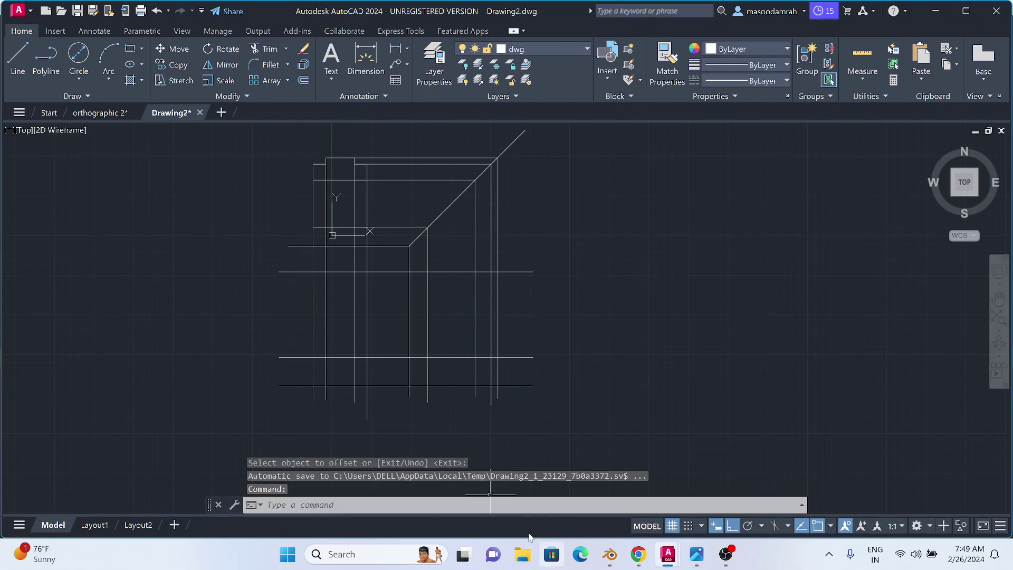
{"action": "left_click", "coordinate": [302, 80]}
{"action": "type", "text": "70"}
{"action": "key", "text": "Return"}
{"action": "key", "text": "alt+Tab"}
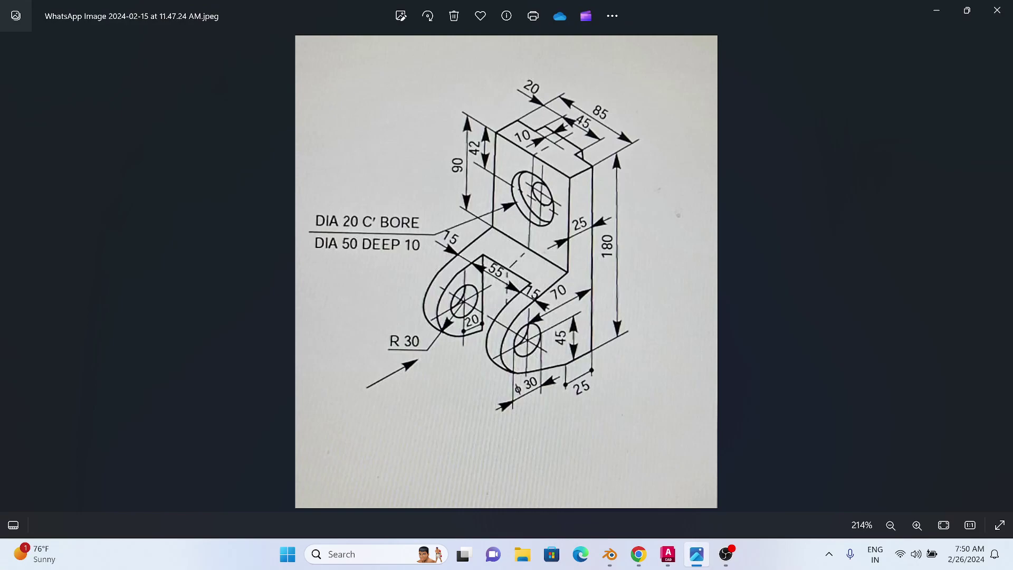
{"action": "key", "text": "alt+Tab"}
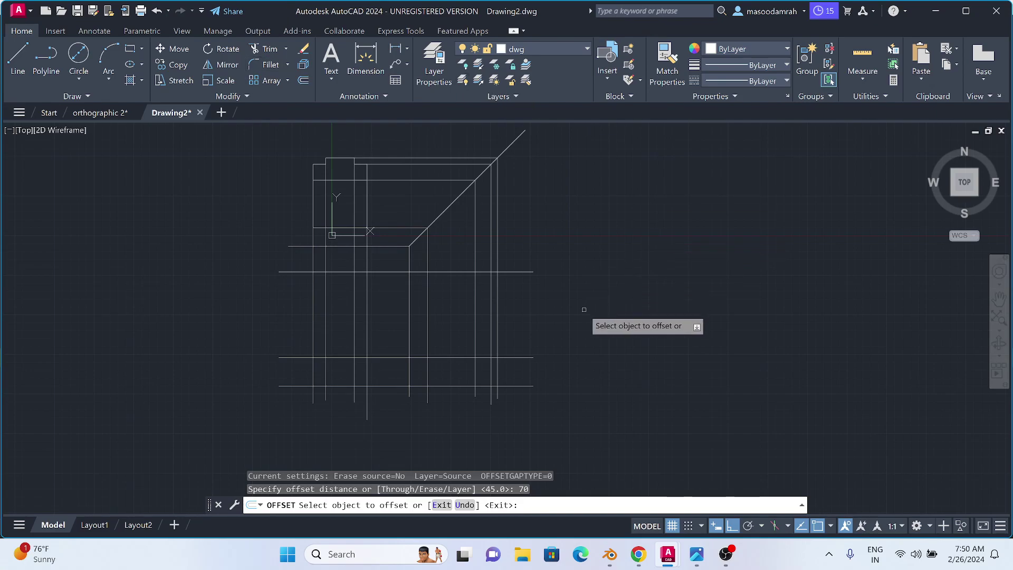
{"action": "key", "text": "Escape"}
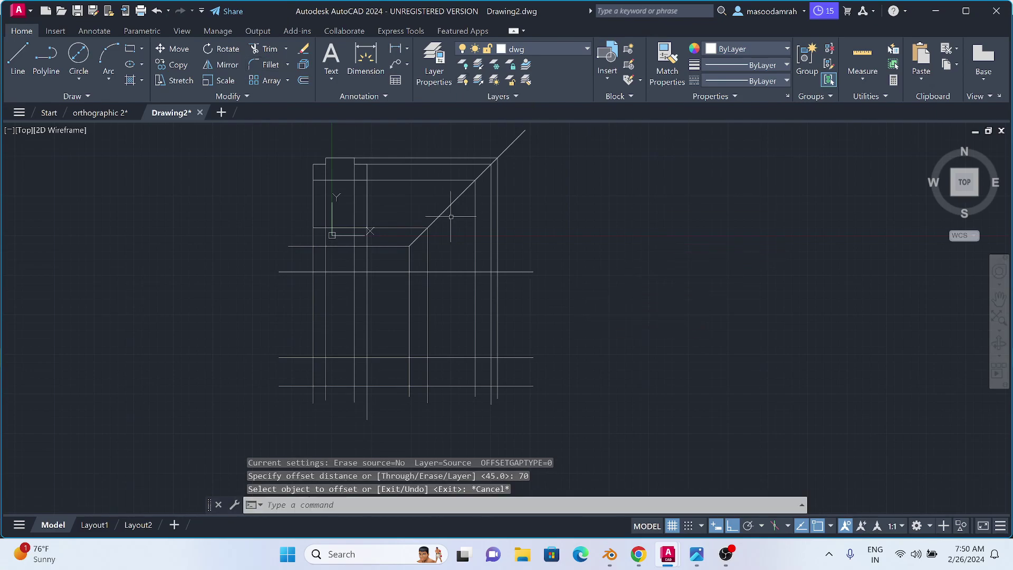
Step: Offset the second vertical projection line from the right 70 mm to the left
{"action": "left_click", "coordinate": [303, 80]}
{"action": "type", "text": "70"}
{"action": "key", "text": "Return"}
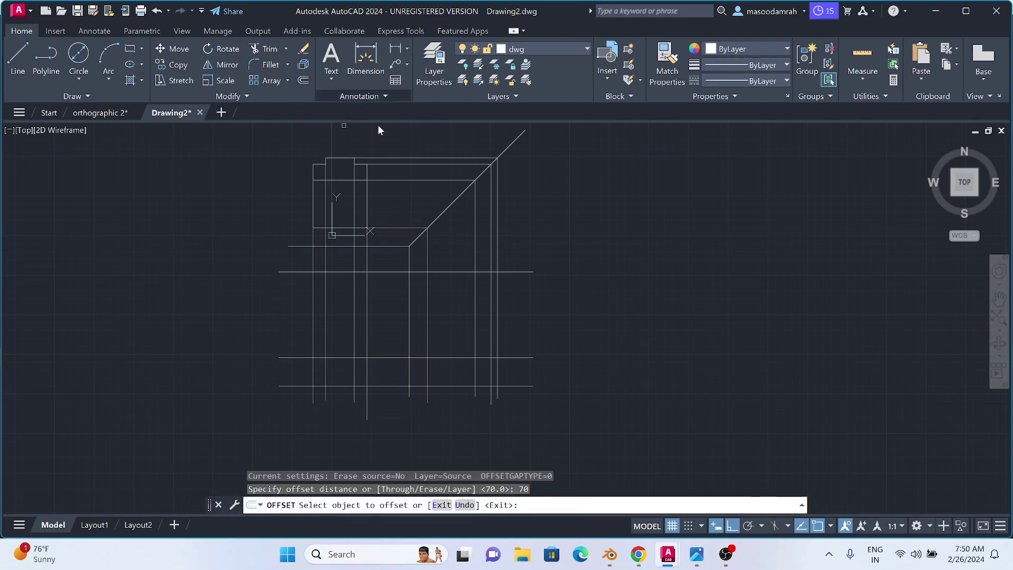
{"action": "left_click", "coordinate": [490, 321]}
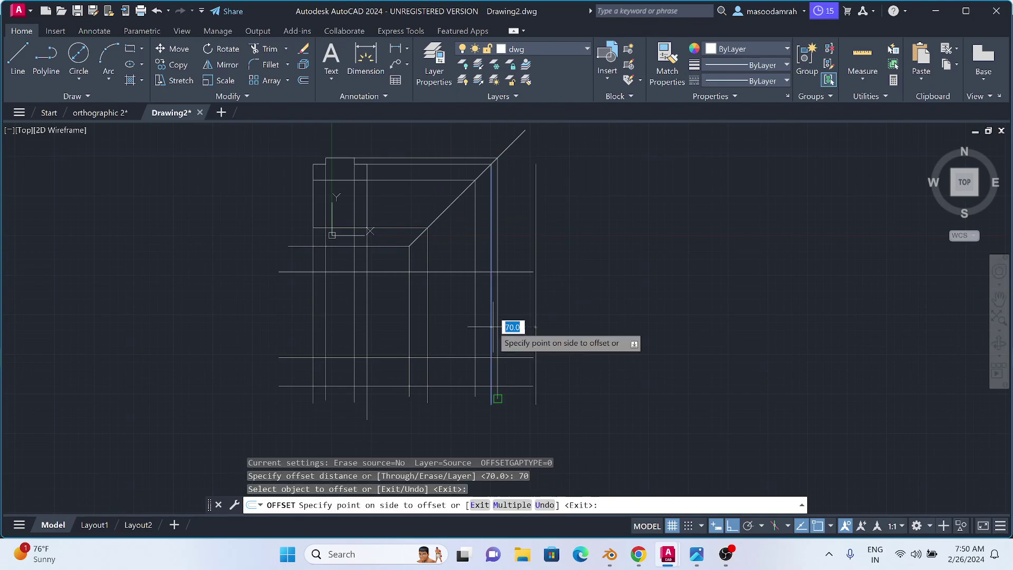
{"action": "left_click", "coordinate": [463, 346]}
{"action": "key", "text": "Return"}
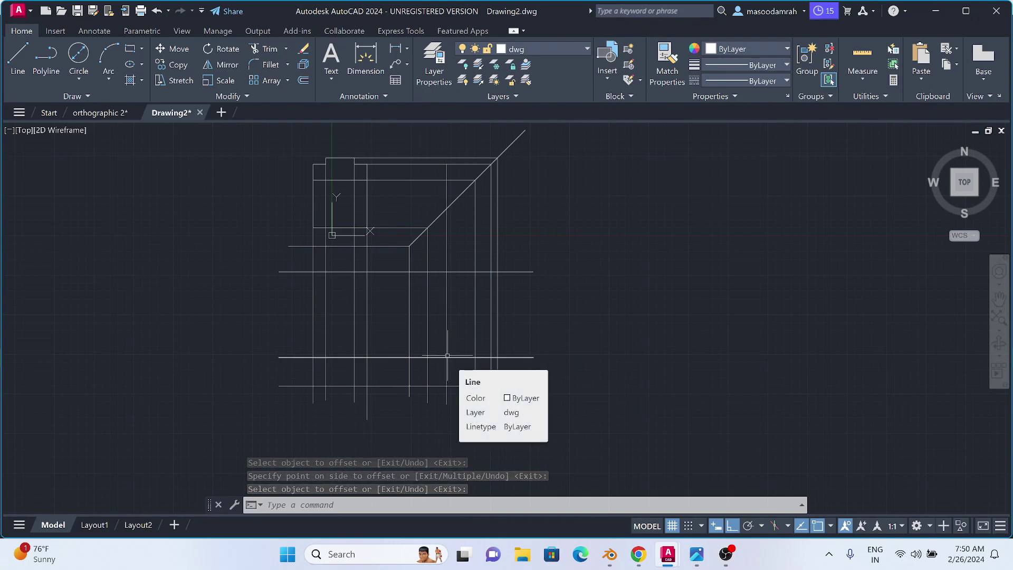
Step: Draw a circle of radius 30 mm centred where the 70 mm and 45 mm offset lines cross
{"action": "left_click", "coordinate": [77, 79]}
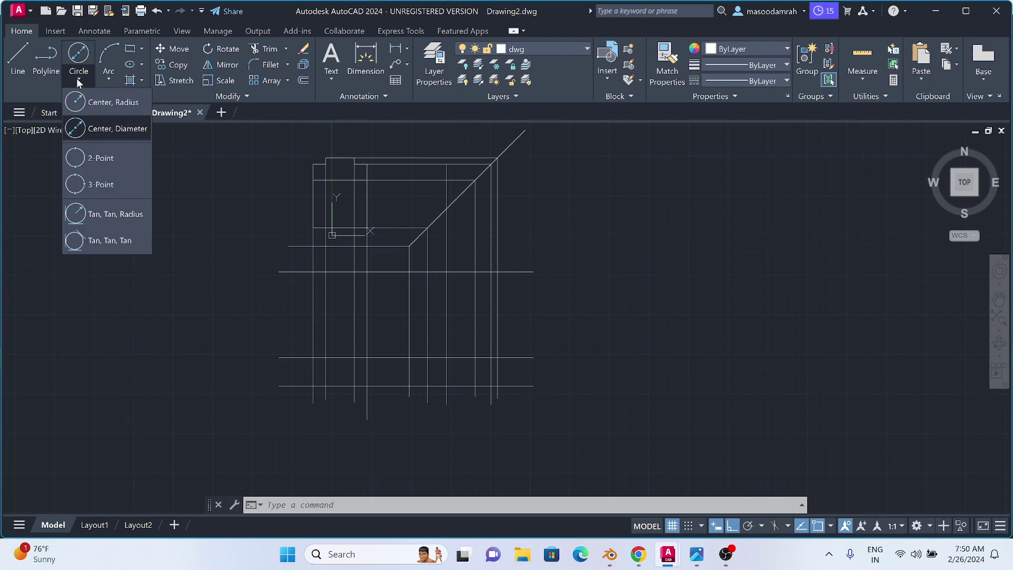
{"action": "left_click", "coordinate": [82, 99]}
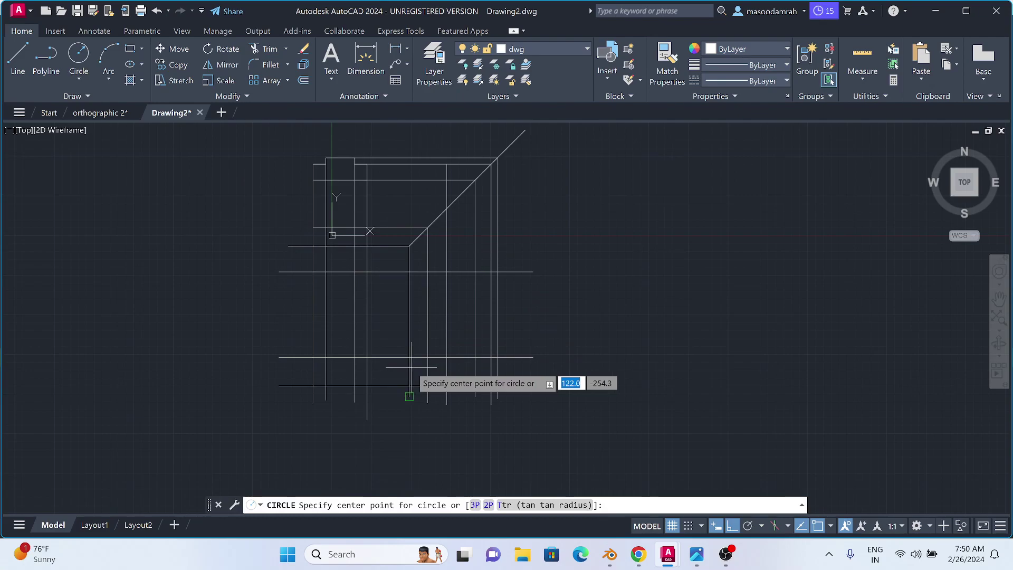
{"action": "left_click", "coordinate": [446, 357]}
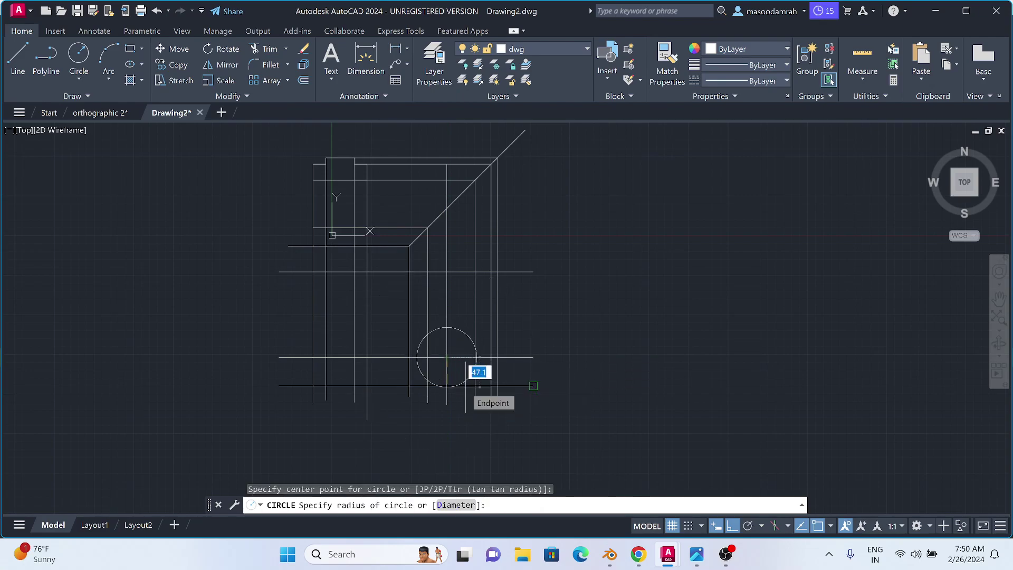
{"action": "type", "text": "30"}
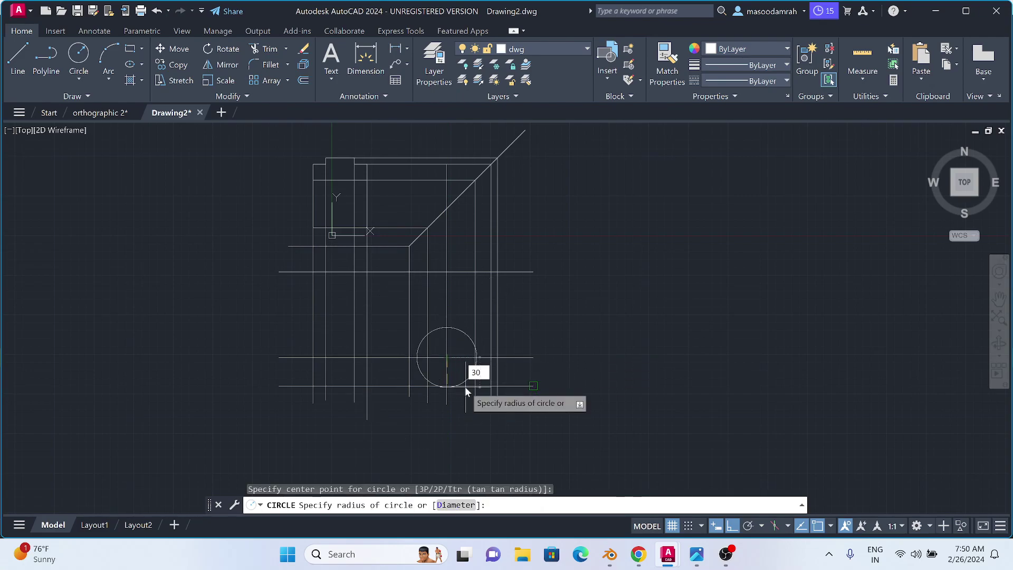
{"action": "key", "text": "Return"}
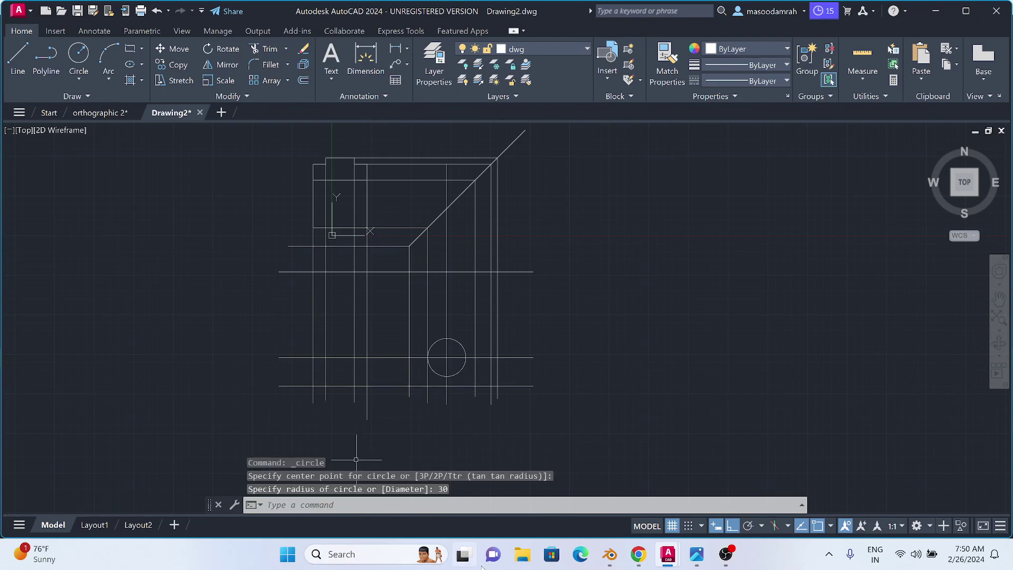
Step: Check the reference image for the upper block's height and offset the uppermost of the view's horizontal lines 90 mm downward
{"action": "mouse_move", "coordinate": [653, 548]}
{"action": "left_click", "coordinate": [697, 554]}
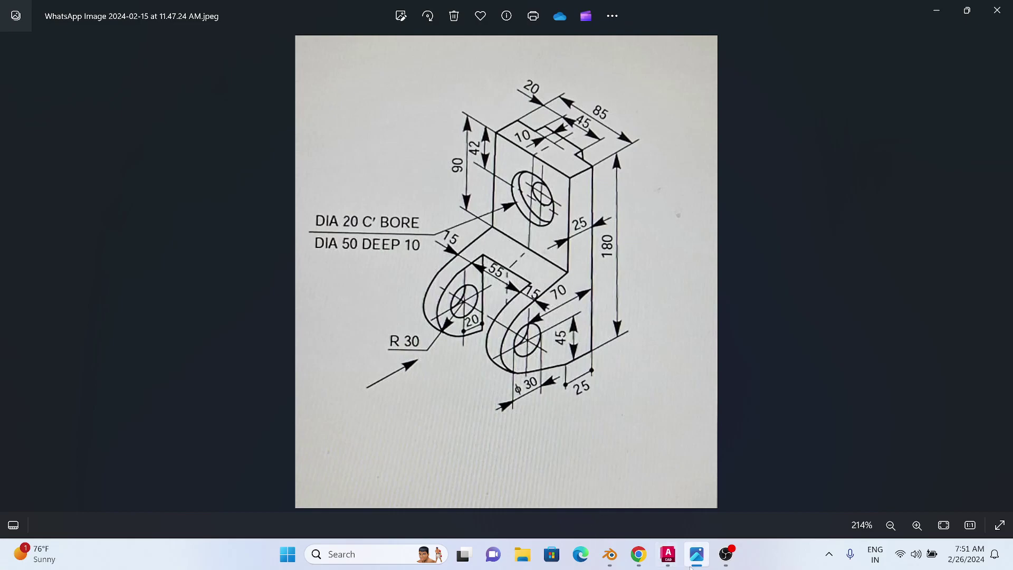
{"action": "left_click", "coordinate": [668, 554]}
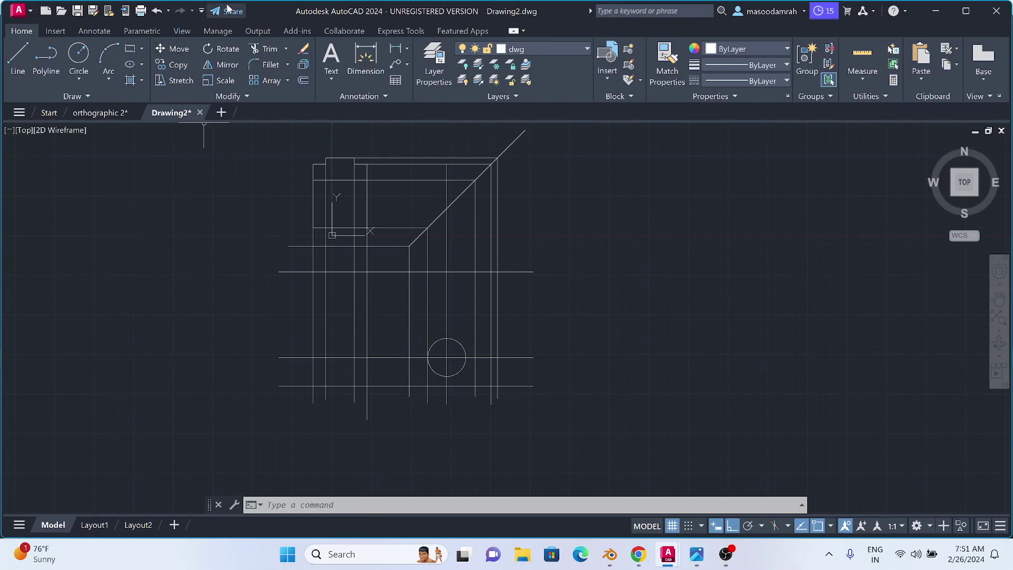
{"action": "left_click", "coordinate": [304, 81]}
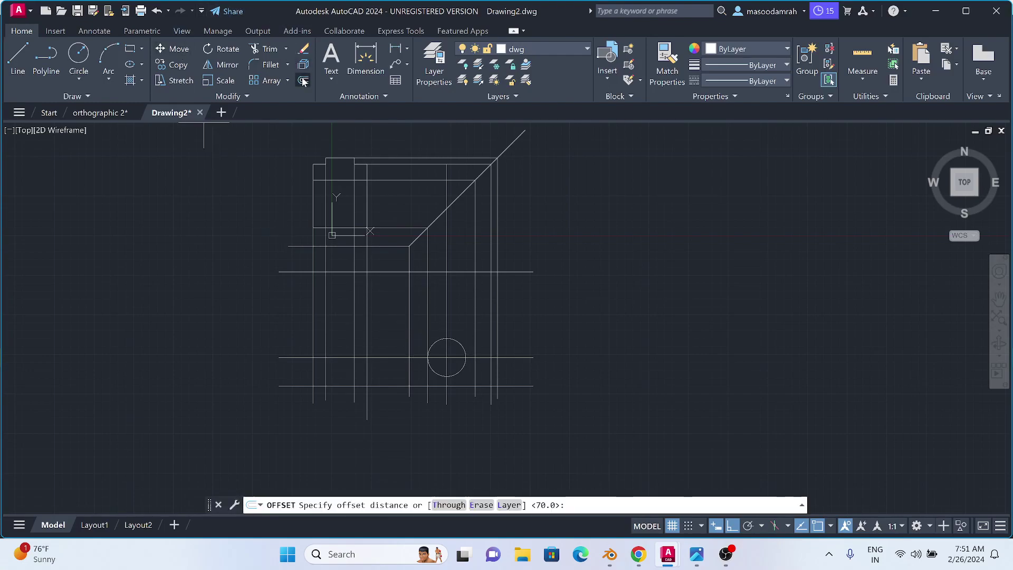
{"action": "type", "text": "90"}
{"action": "key", "text": "Return"}
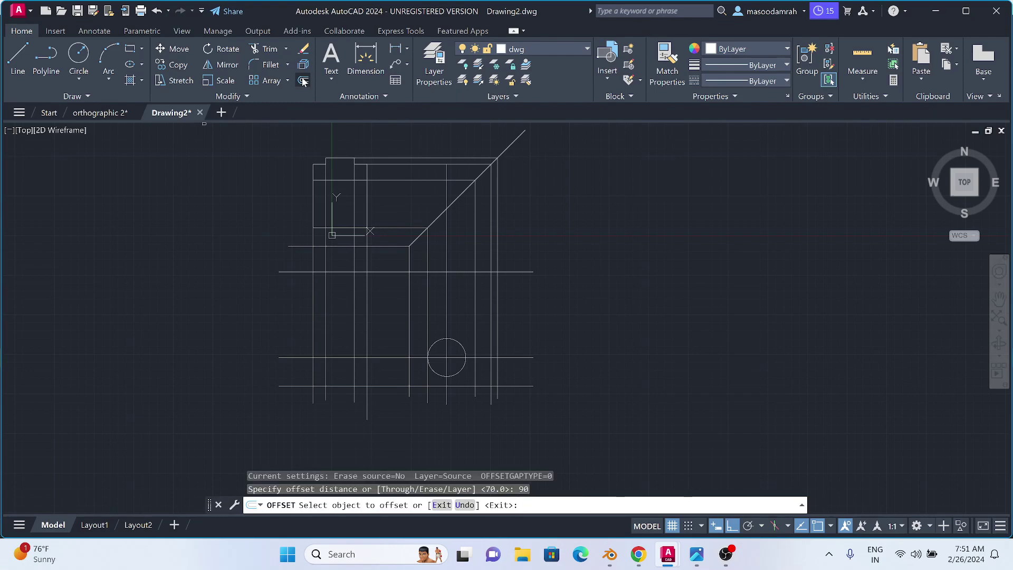
{"action": "left_click", "coordinate": [389, 271]}
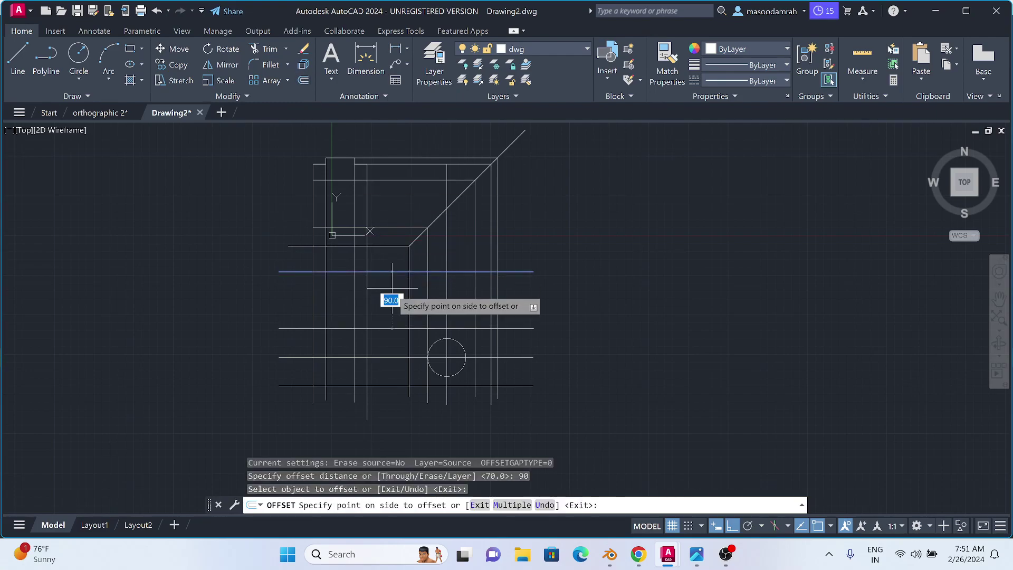
{"action": "left_click", "coordinate": [391, 298]}
{"action": "key", "text": "Return"}
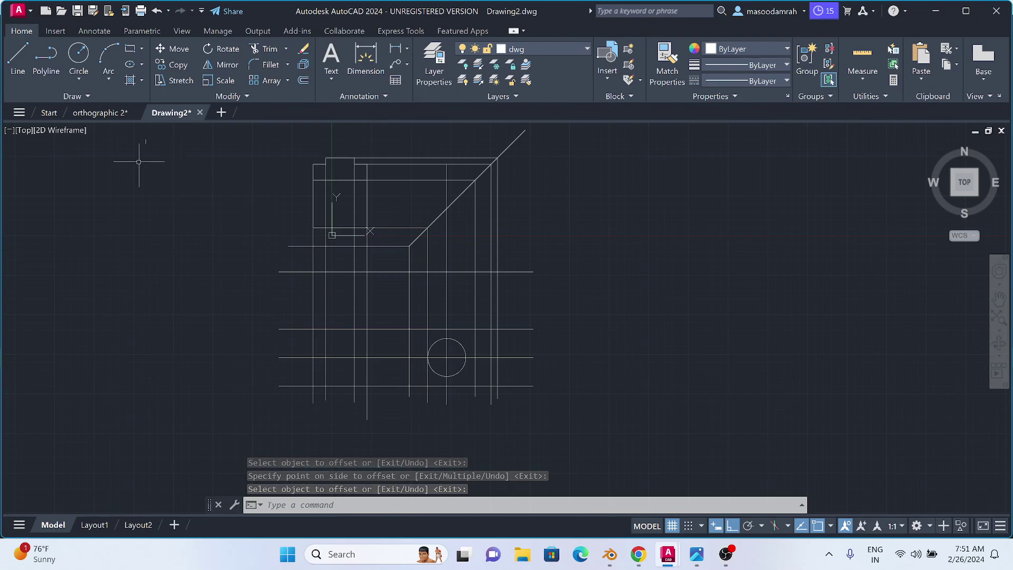
Step: Draw the block's front edge from the view's top line to the 90 mm offset line and continue it tangent to the circle using tangent snap
{"action": "left_click", "coordinate": [23, 54]}
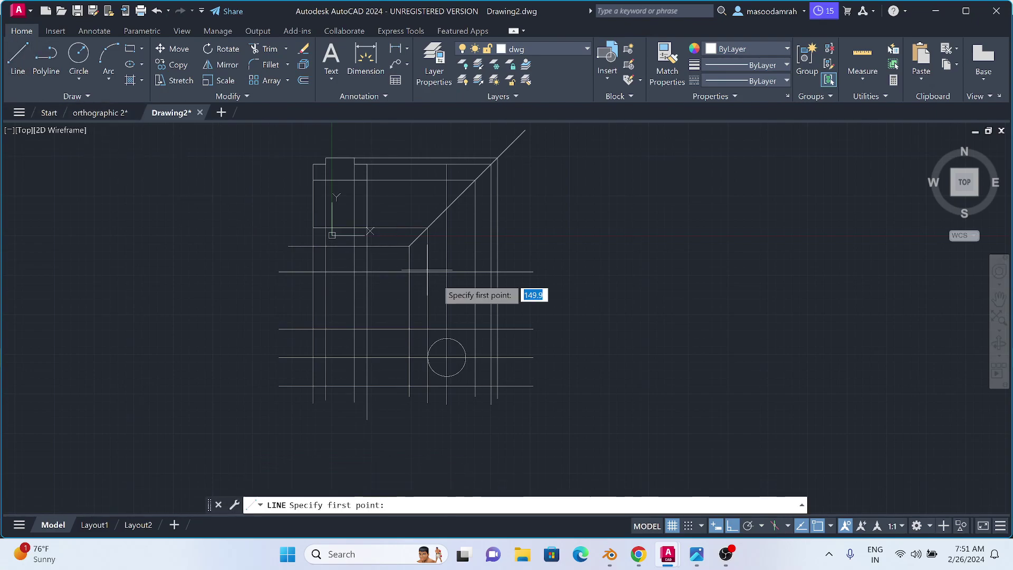
{"action": "left_click", "coordinate": [476, 271]}
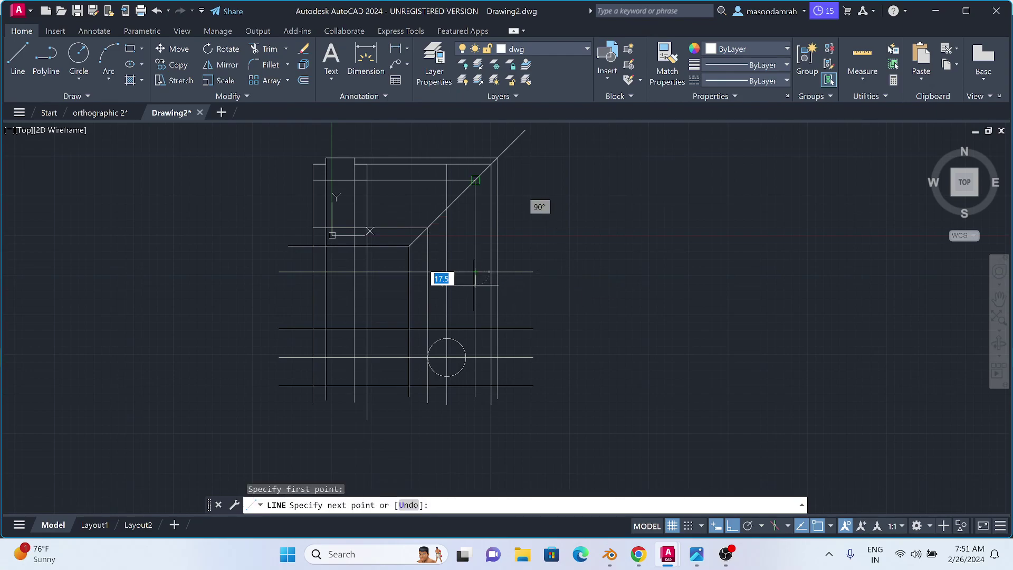
{"action": "left_click", "coordinate": [476, 329]}
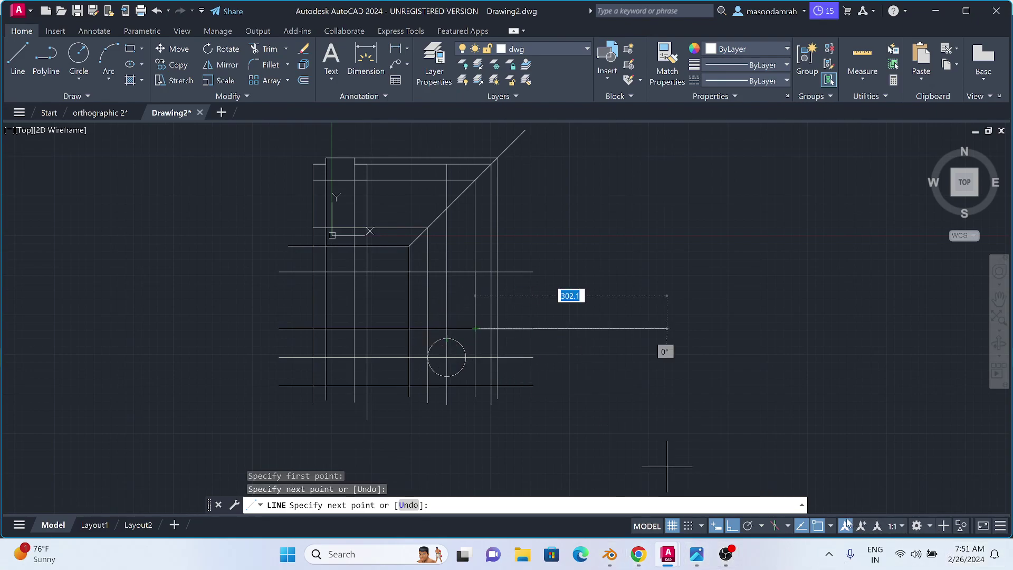
{"action": "left_click", "coordinate": [831, 525]}
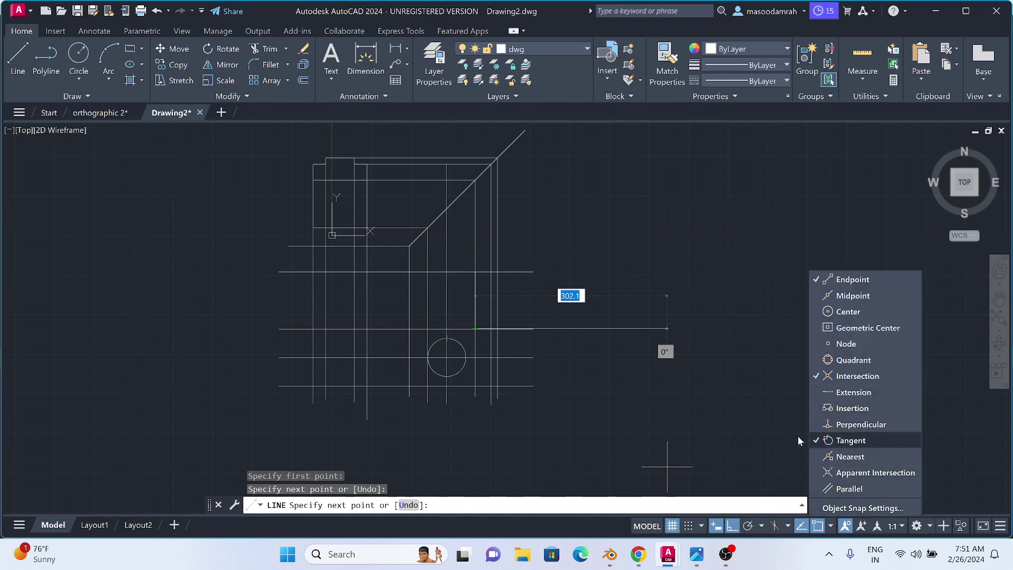
{"action": "left_click", "coordinate": [850, 440]}
{"action": "scroll", "coordinate": [419, 306], "scroll_direction": "up", "scroll_amount": 2}
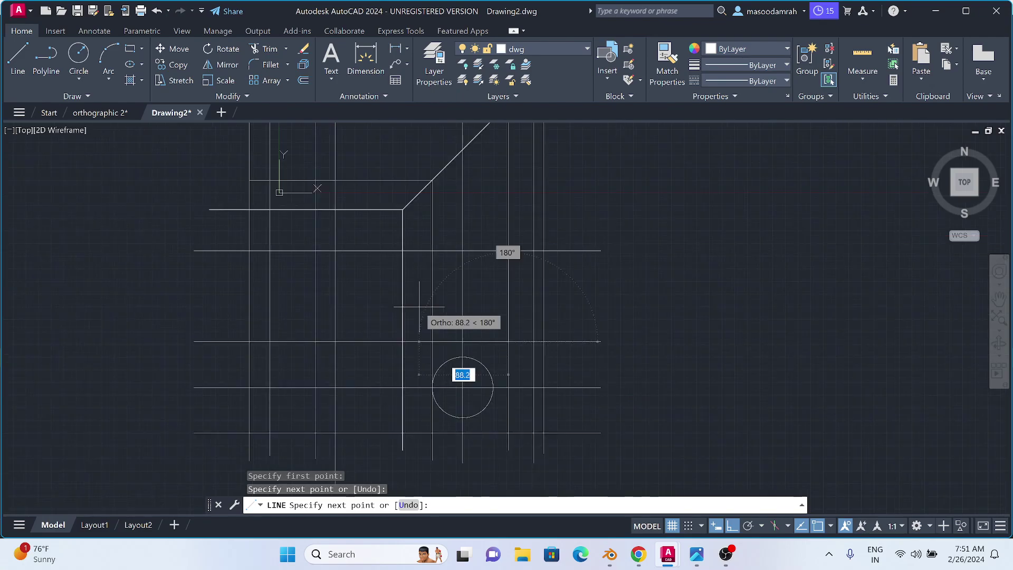
{"action": "left_click", "coordinate": [454, 357]}
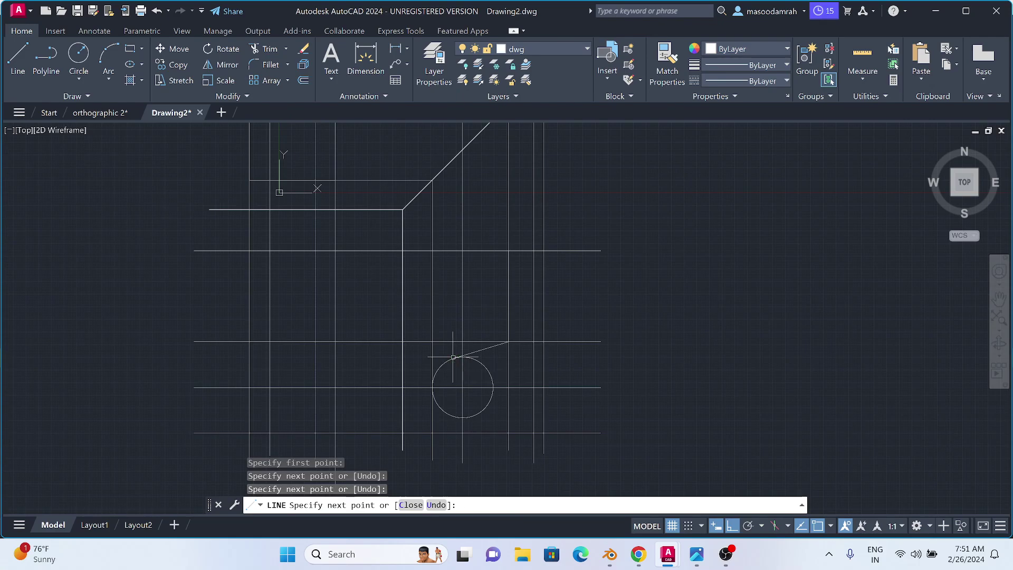
Step: Draw the lug's lower edge from where the block's front line meets the lowest horizontal line, tangent to the underside of the R30 circle
{"action": "key", "text": "Return"}
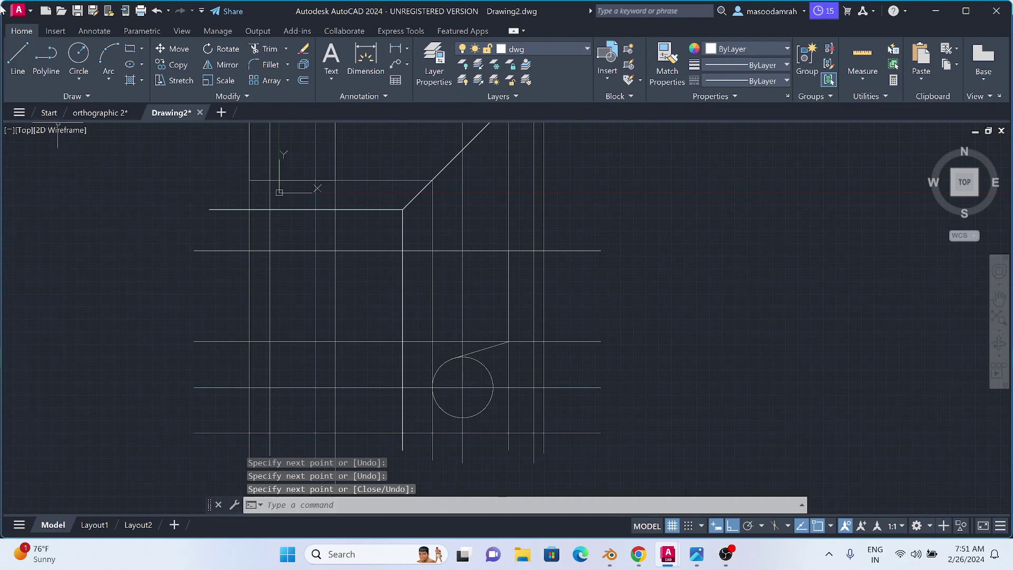
{"action": "left_click", "coordinate": [17, 58]}
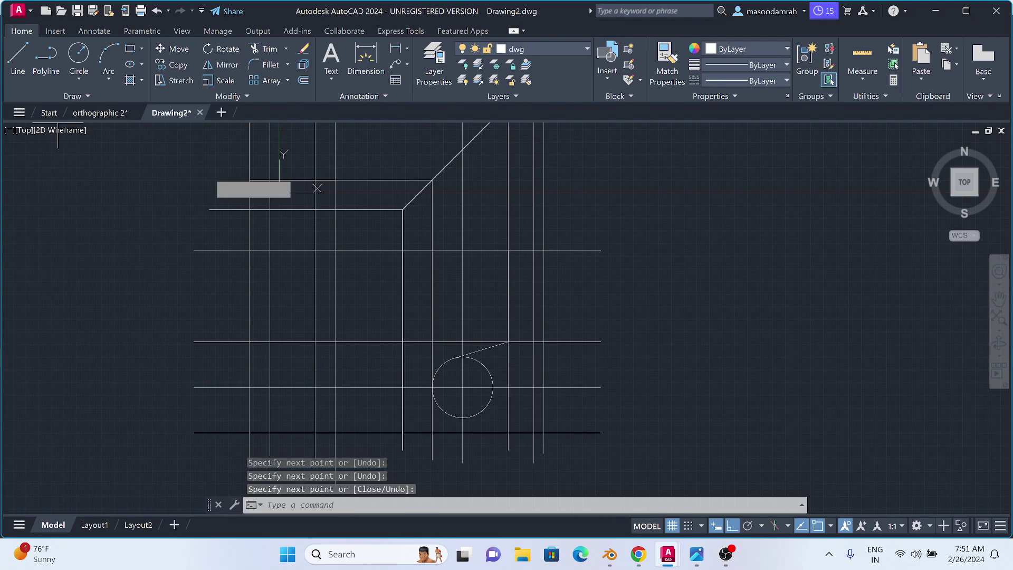
{"action": "left_click", "coordinate": [508, 433]}
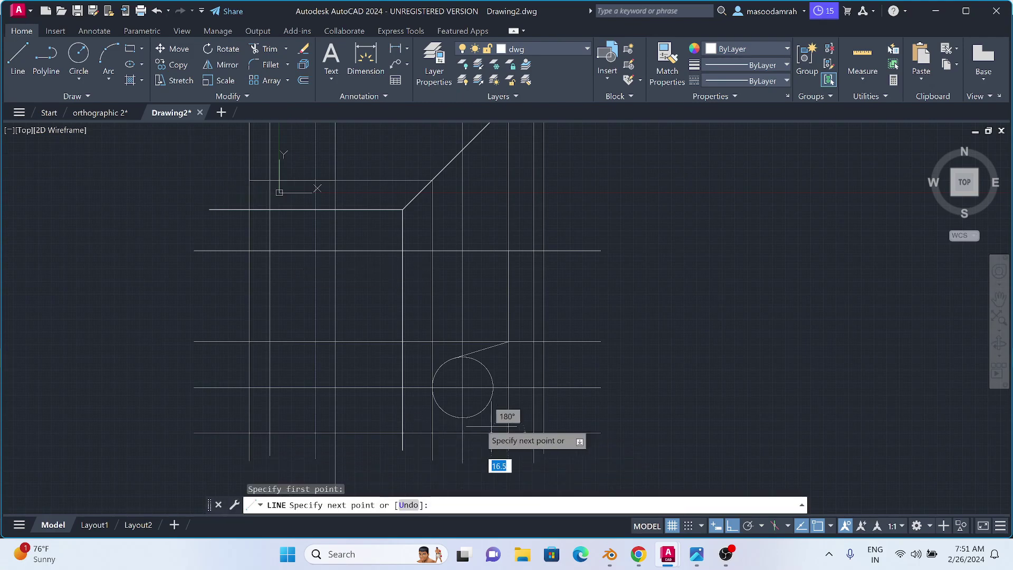
{"action": "left_click", "coordinate": [454, 415]}
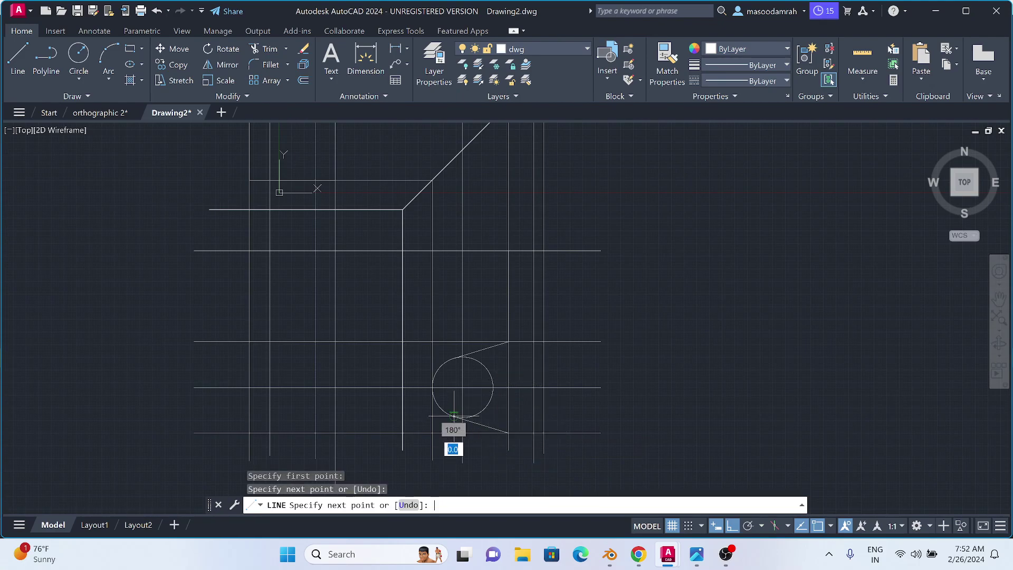
{"action": "key", "text": "Return"}
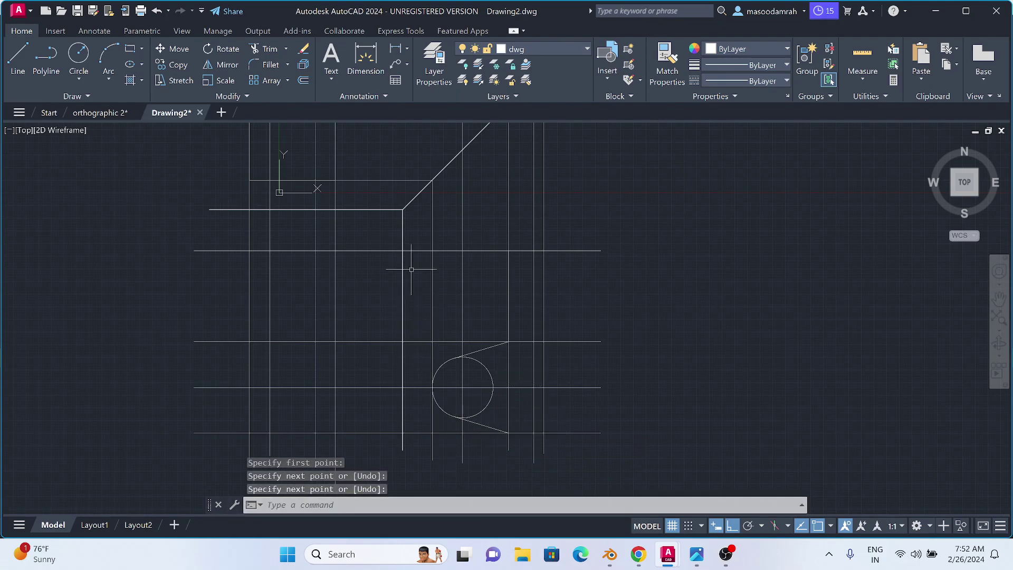
Step: Trim away the inner part of the R30 circle facing the block, leaving the rounded lug end
{"action": "left_click", "coordinate": [267, 49]}
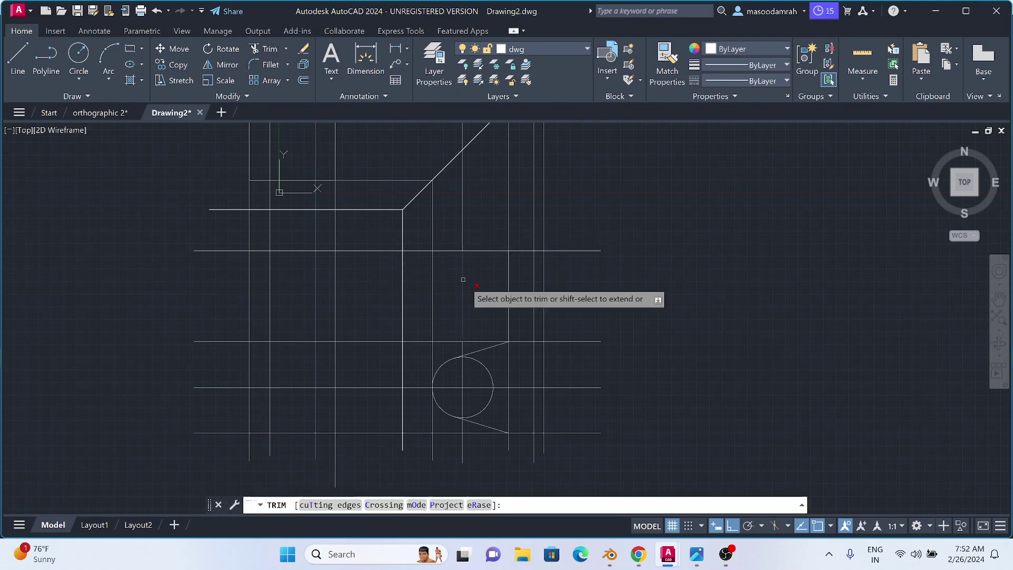
{"action": "left_click", "coordinate": [493, 376]}
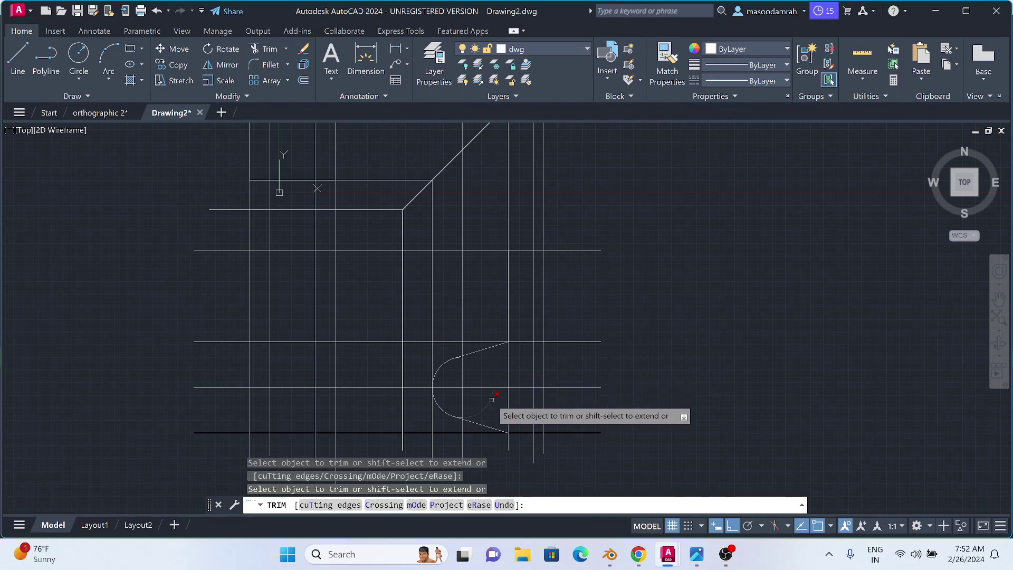
{"action": "key", "text": "Return"}
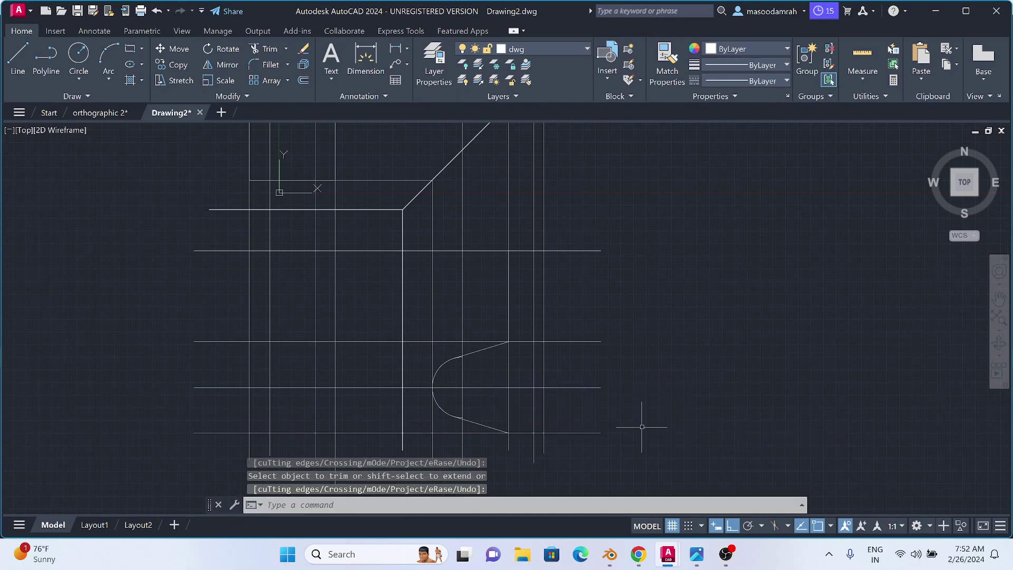
Step: Draw the base edge from the lower tangent's end to the second vertical projection line from the right, and continue it up to the view's top line
{"action": "left_click", "coordinate": [17, 63]}
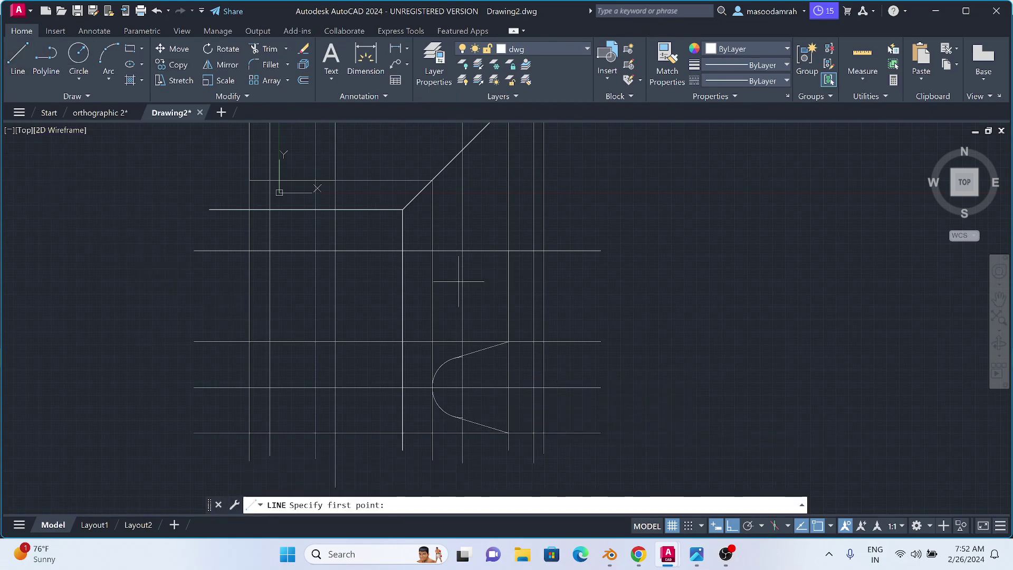
{"action": "left_click", "coordinate": [508, 433]}
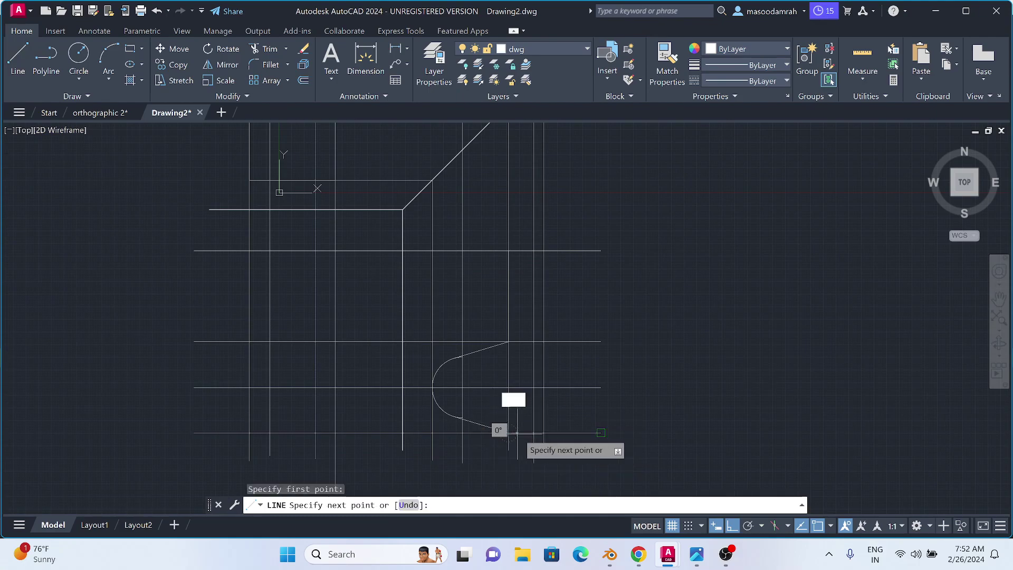
{"action": "left_click", "coordinate": [533, 433]}
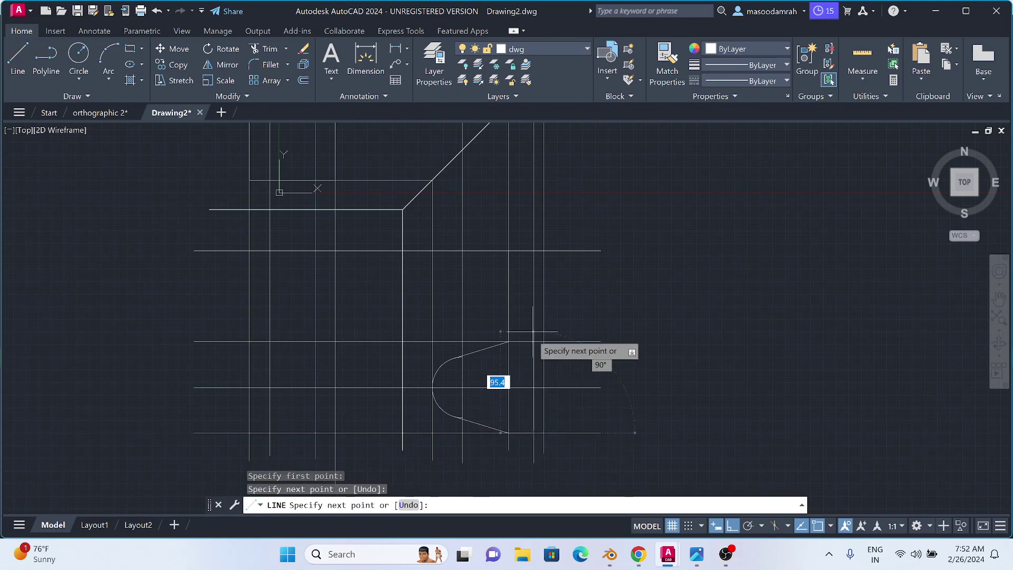
{"action": "left_click", "coordinate": [533, 251]}
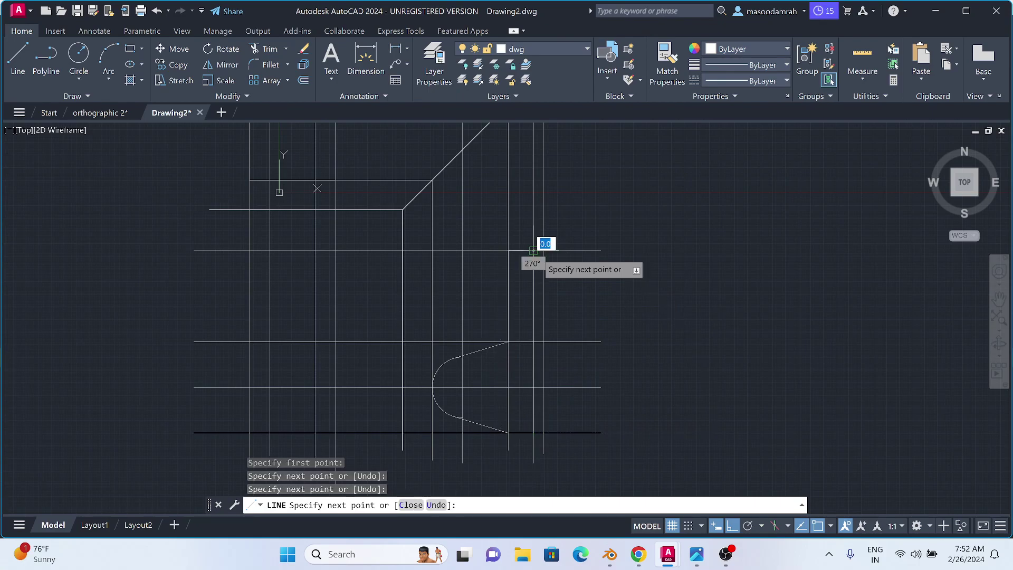
{"action": "key", "text": "Return"}
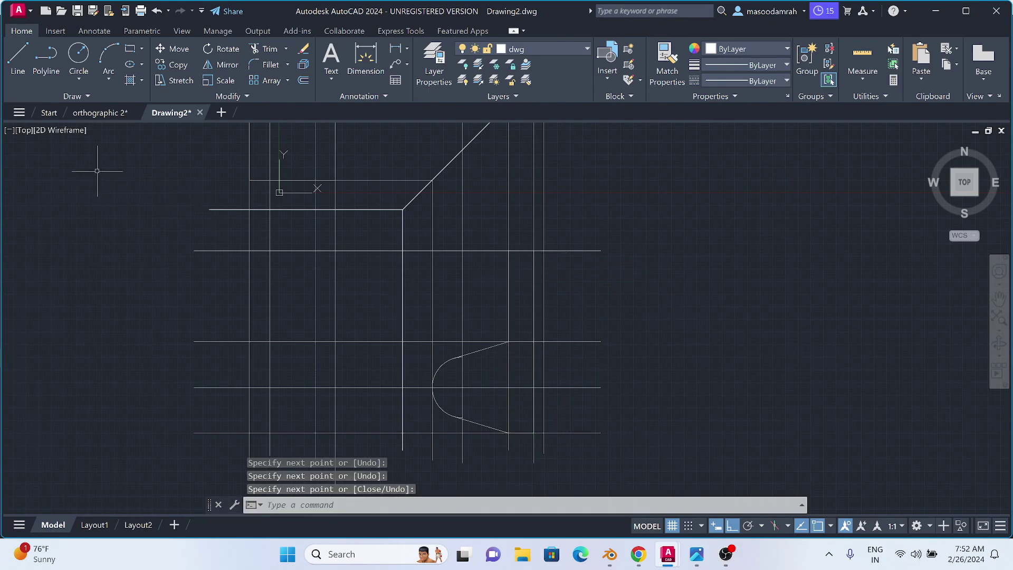
Step: Outline the 10 mm rear strip from the base corner out to the last vertical line, up to the top line and back to the block
{"action": "left_click", "coordinate": [18, 57]}
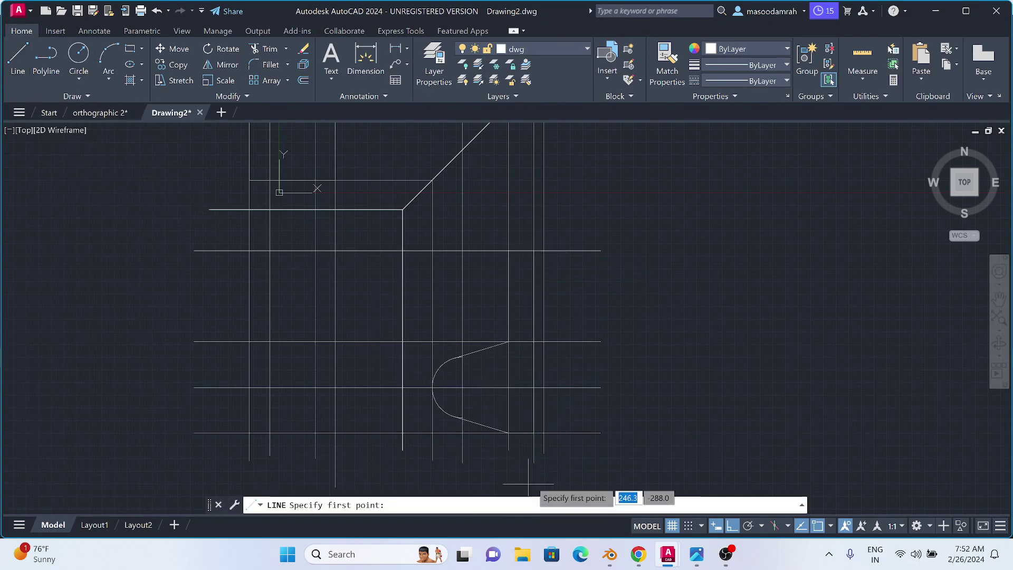
{"action": "left_click", "coordinate": [533, 432]}
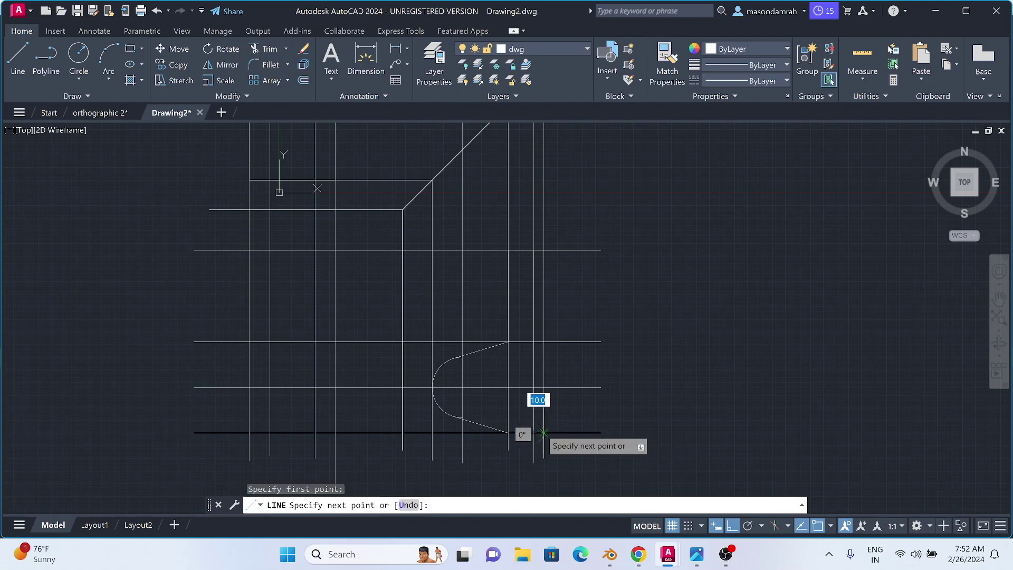
{"action": "left_click", "coordinate": [544, 250]}
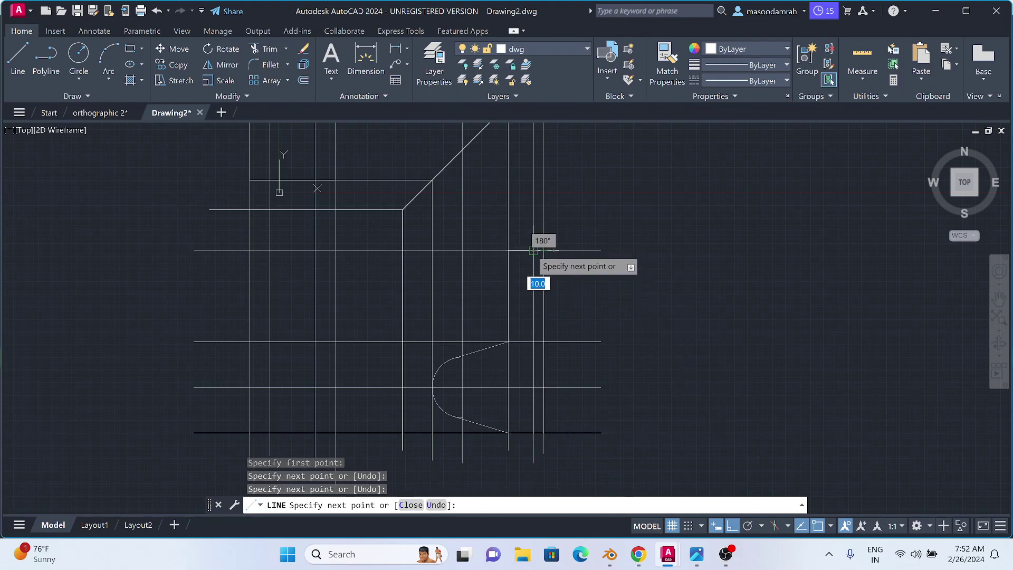
{"action": "left_click", "coordinate": [534, 250]}
{"action": "key", "text": "Return"}
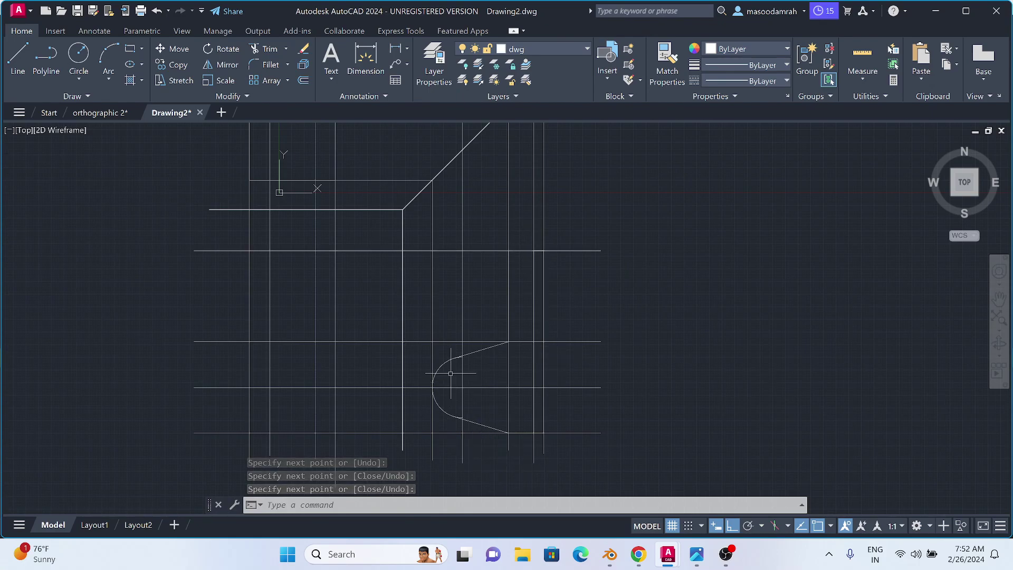
Step: Trim the short arc remnant that extends past the upper tangent point of the lug
{"action": "scroll", "coordinate": [448, 360], "scroll_direction": "up", "scroll_amount": 5}
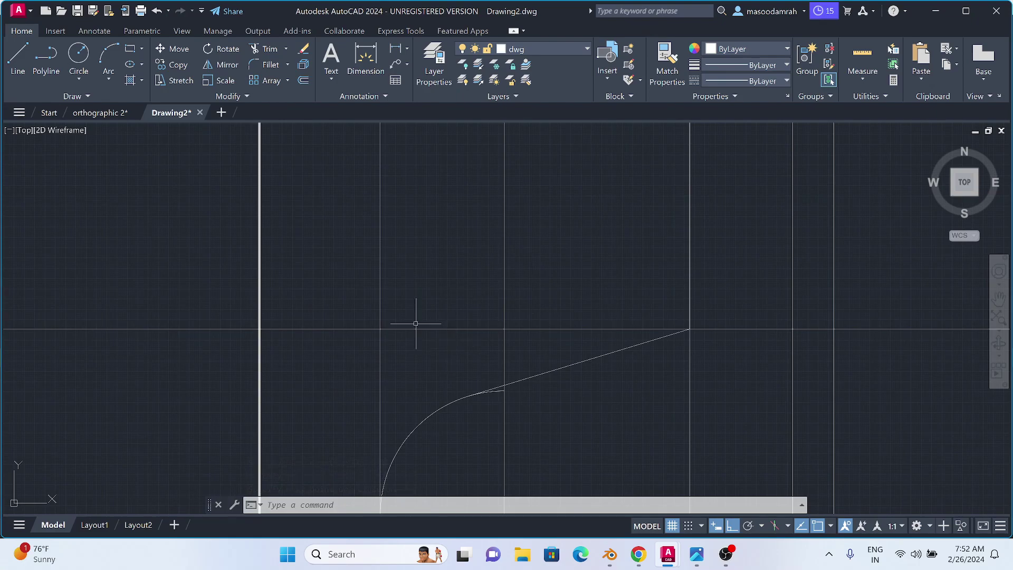
{"action": "left_click", "coordinate": [266, 49]}
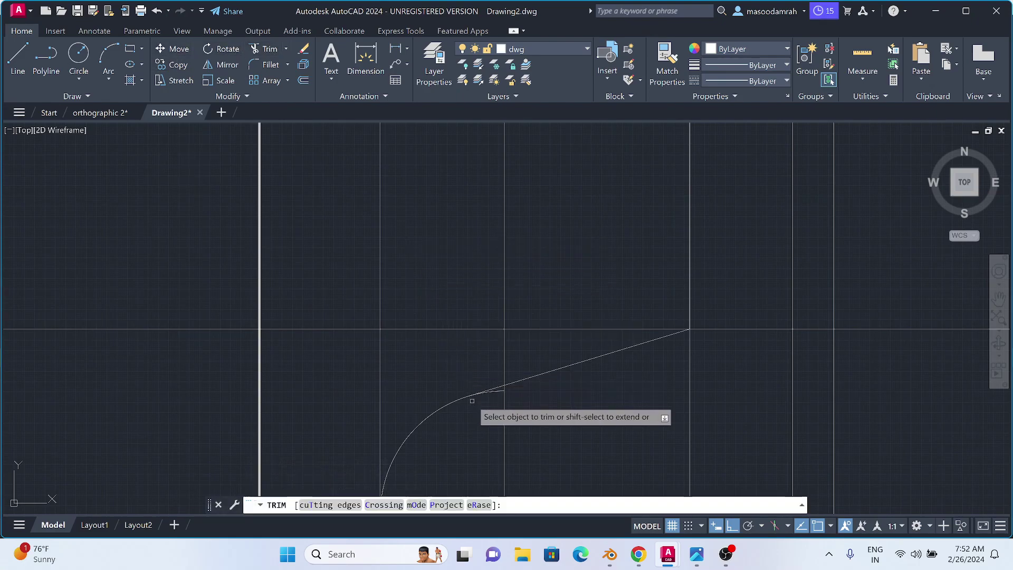
{"action": "left_click", "coordinate": [494, 391]}
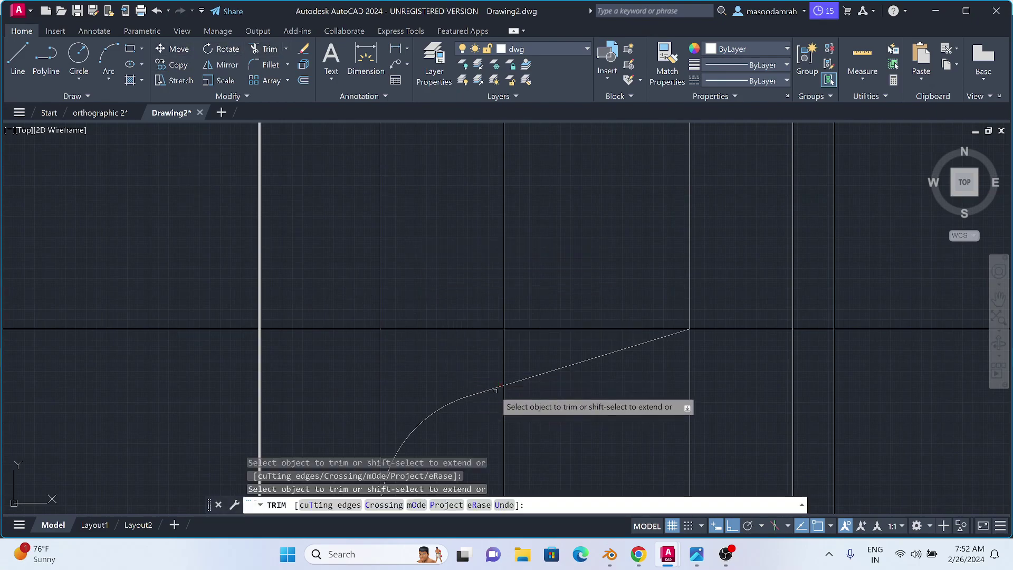
{"action": "key", "text": "Return"}
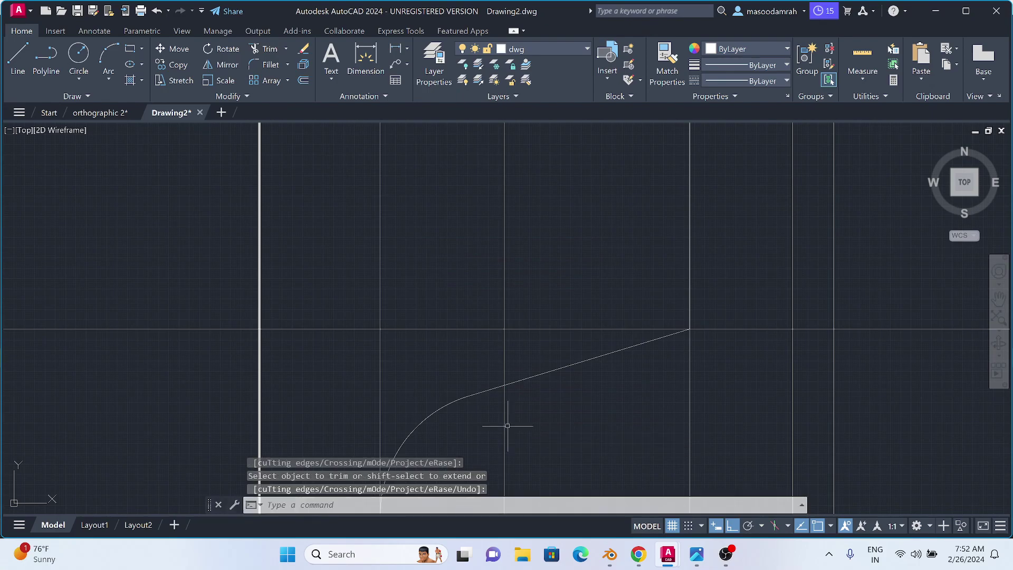
{"action": "scroll", "coordinate": [552, 328], "scroll_direction": "down", "scroll_amount": 4}
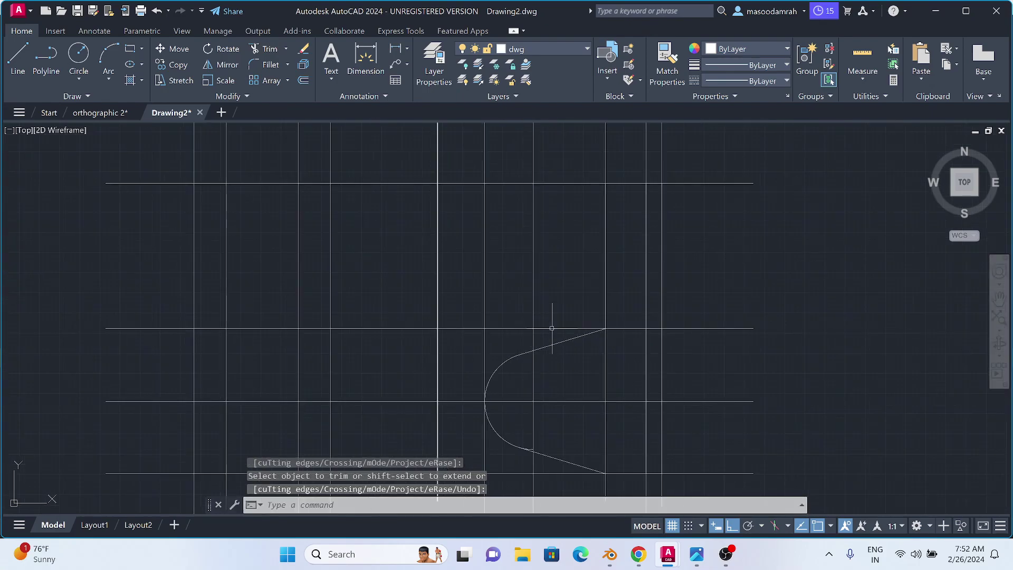
Step: Check the reference image for the lug hole size and draw a 30 mm diameter circle at the lug's centre
{"action": "key", "text": "alt+Tab"}
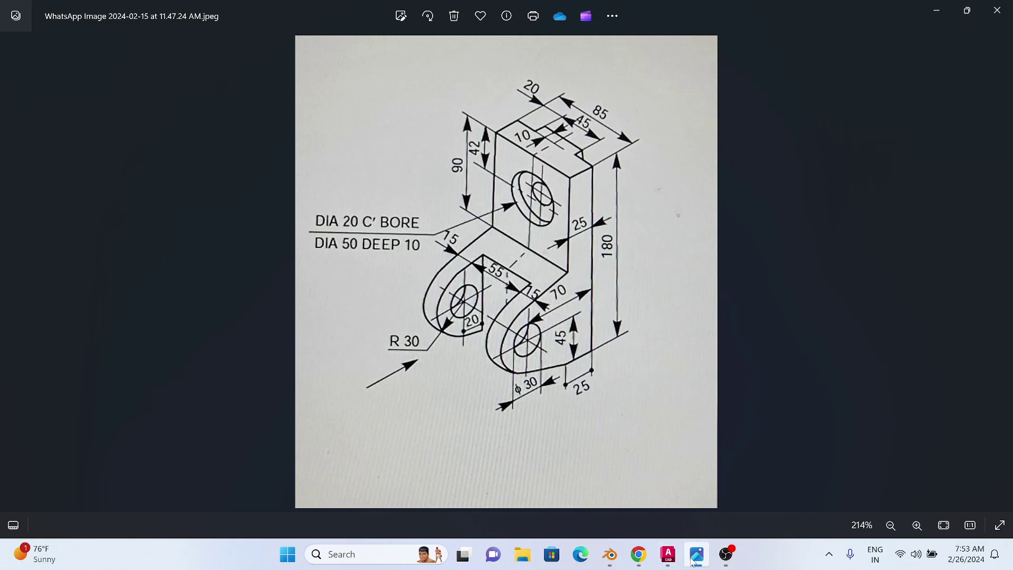
{"action": "left_click", "coordinate": [693, 555]}
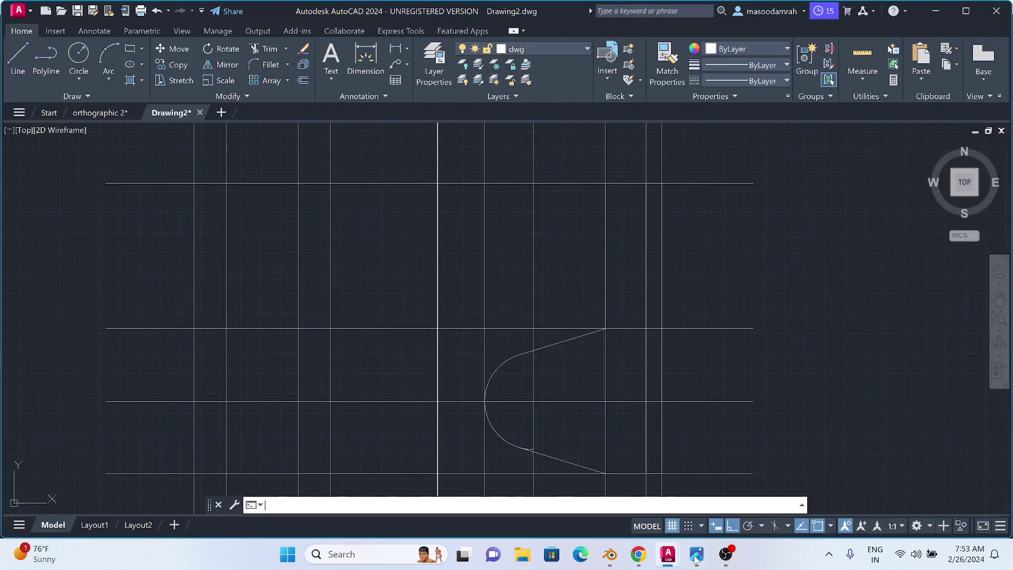
{"action": "left_click", "coordinate": [78, 80]}
{"action": "left_click", "coordinate": [87, 130]}
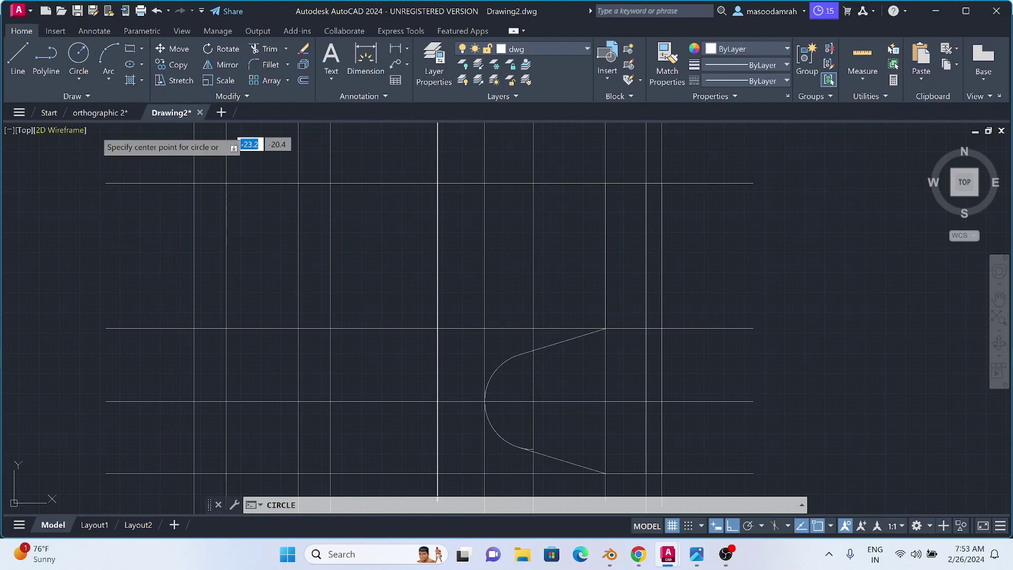
{"action": "left_click", "coordinate": [533, 401]}
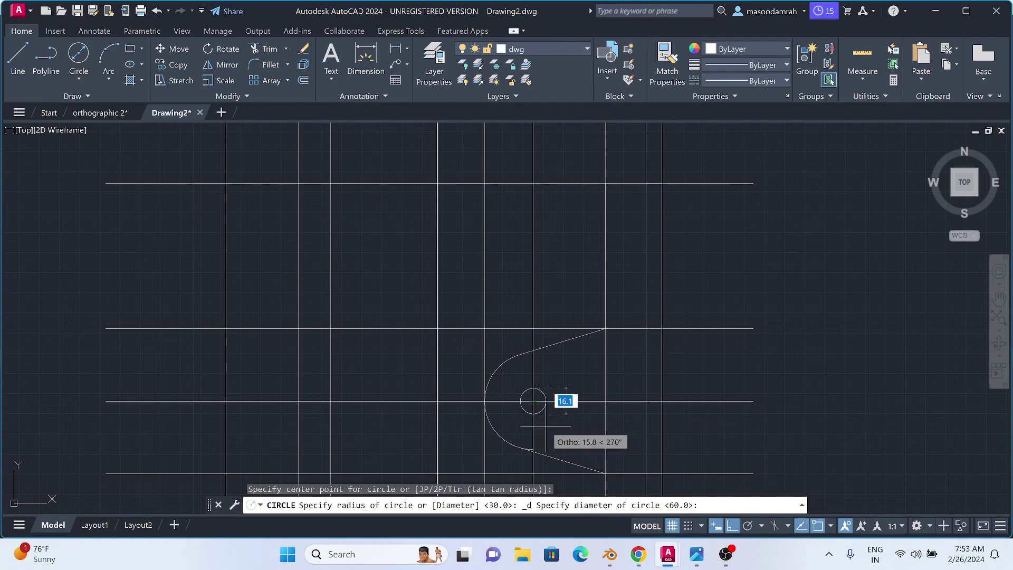
{"action": "key", "text": "BackSpace"}
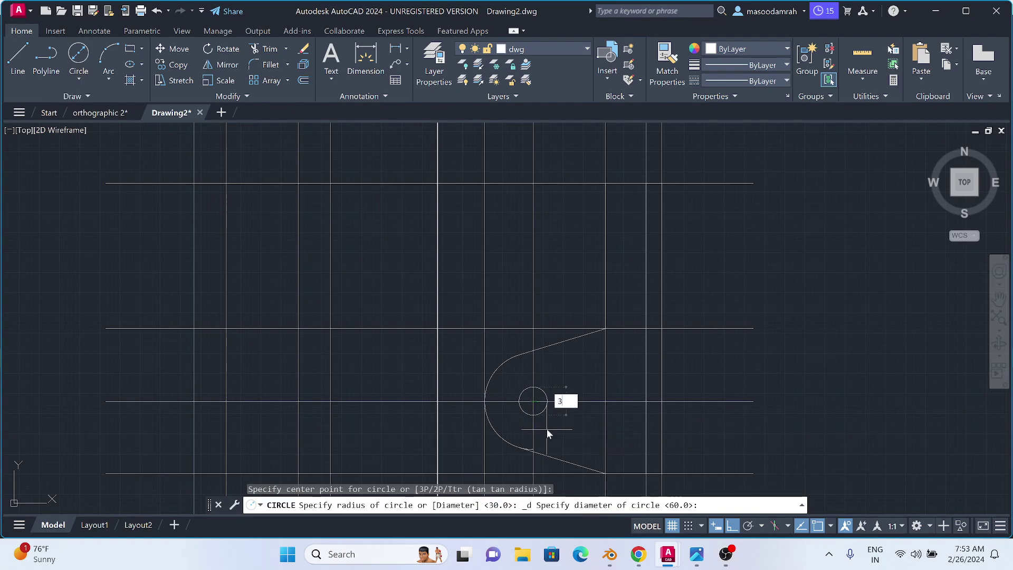
{"action": "key", "text": "Return"}
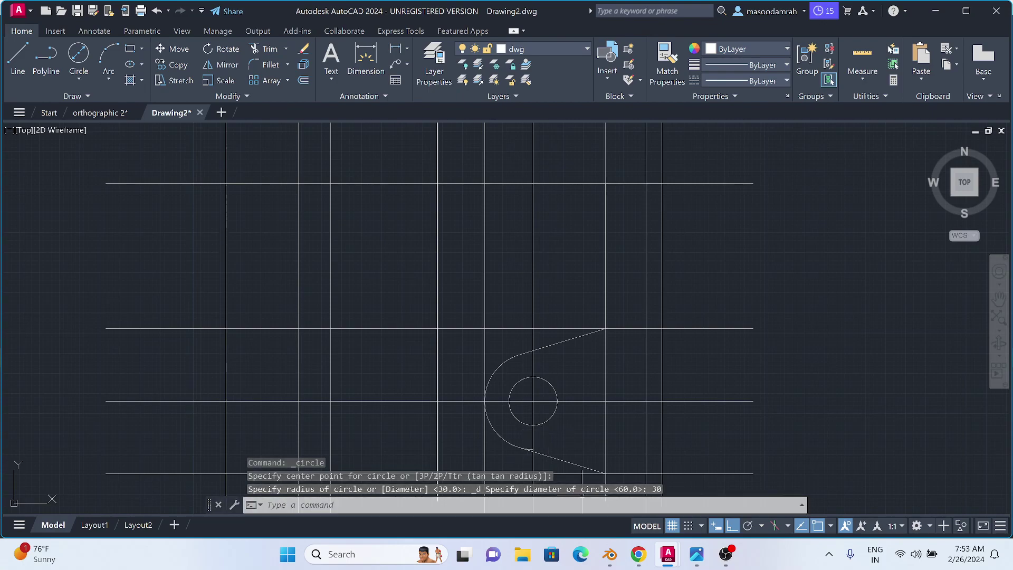
Step: Check the reference image for the slot depth and offset the lug's vertical centre line 20 mm to the right, towards the block
{"action": "key", "text": "alt+Tab"}
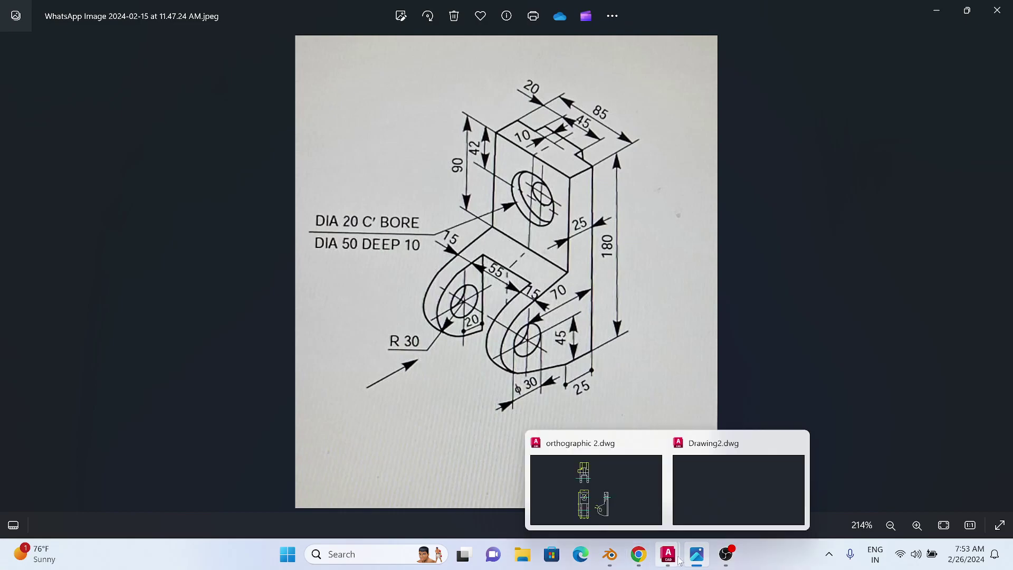
{"action": "left_click", "coordinate": [697, 555]}
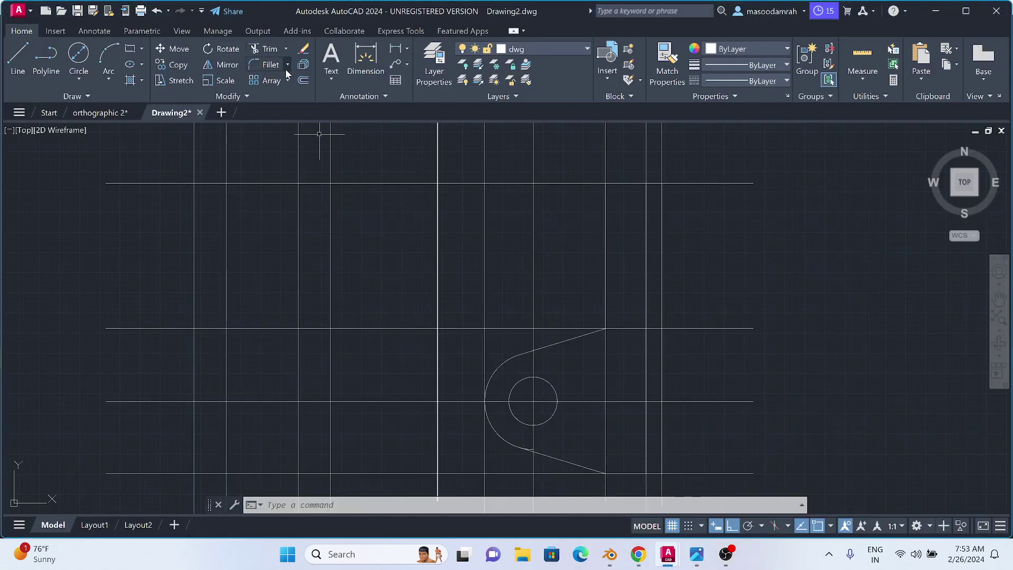
{"action": "left_click", "coordinate": [303, 81]}
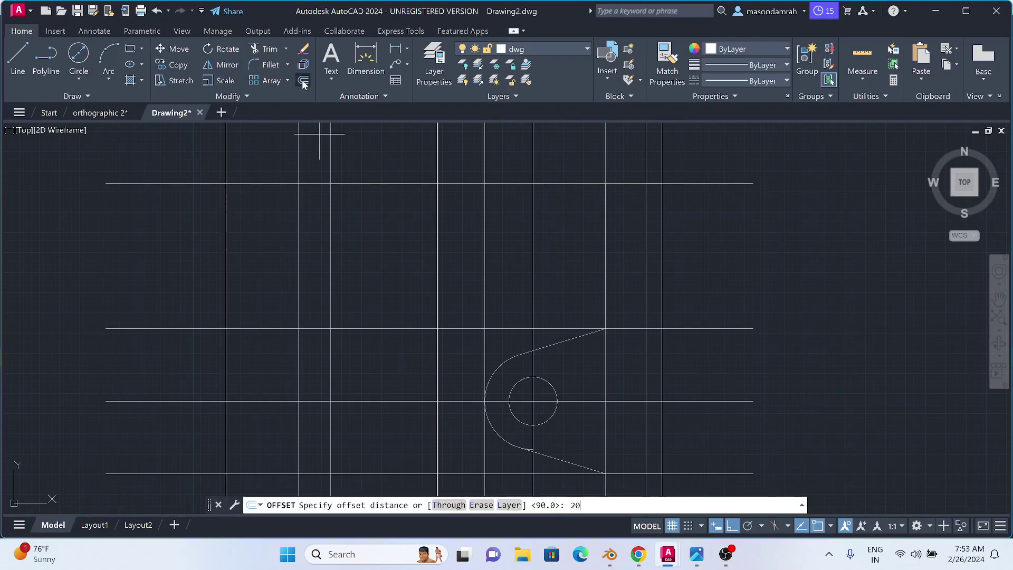
{"action": "key", "text": "Return"}
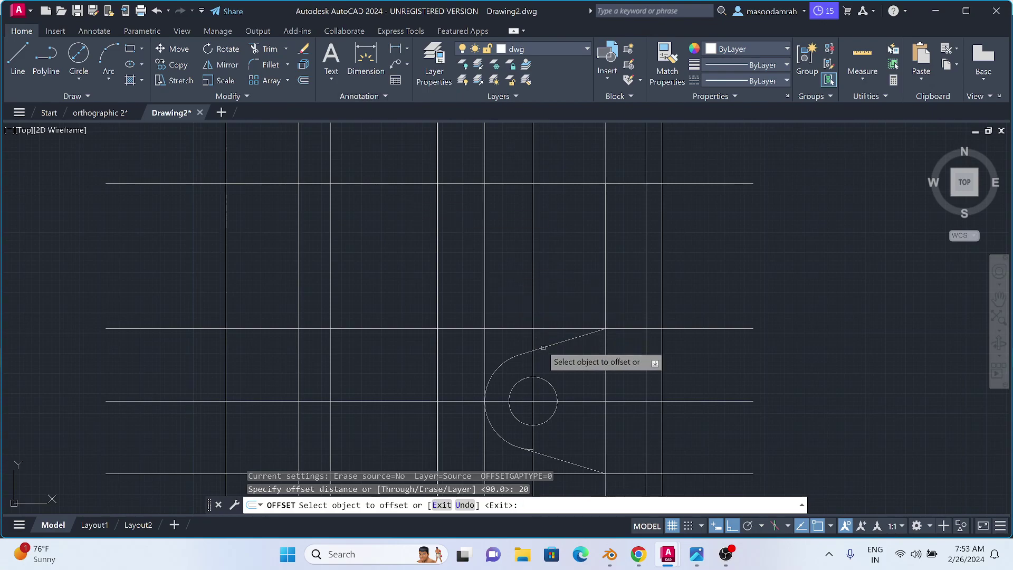
{"action": "left_click", "coordinate": [534, 368]}
{"action": "left_click", "coordinate": [574, 373]}
{"action": "key", "text": "Return"}
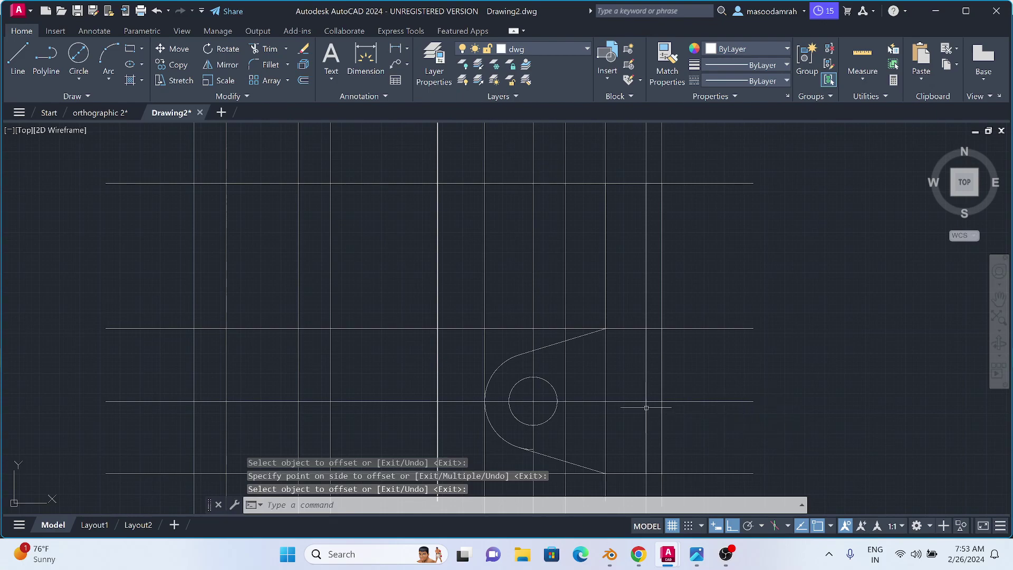
{"action": "left_click", "coordinate": [20, 59]}
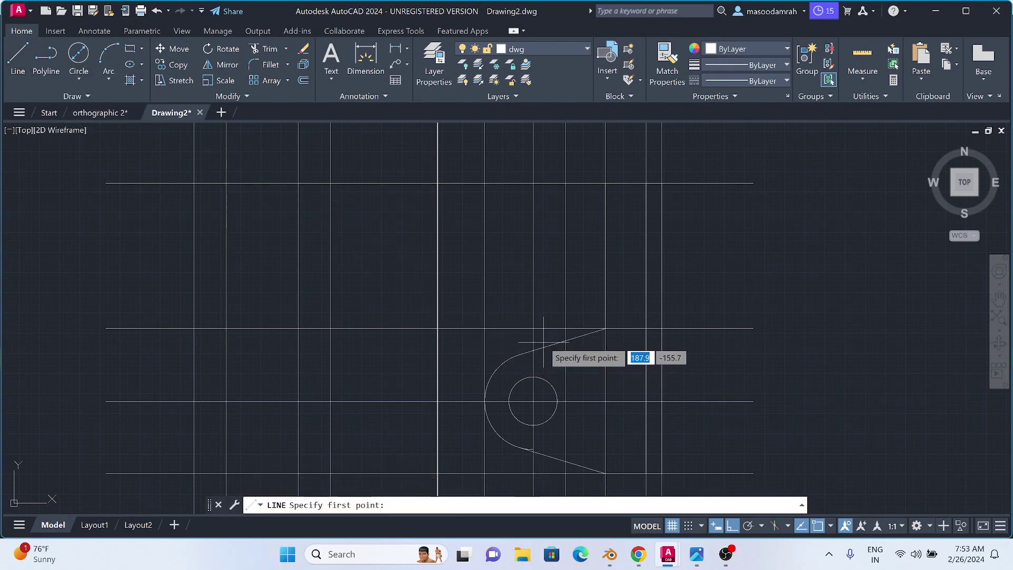
{"action": "left_click", "coordinate": [565, 340]}
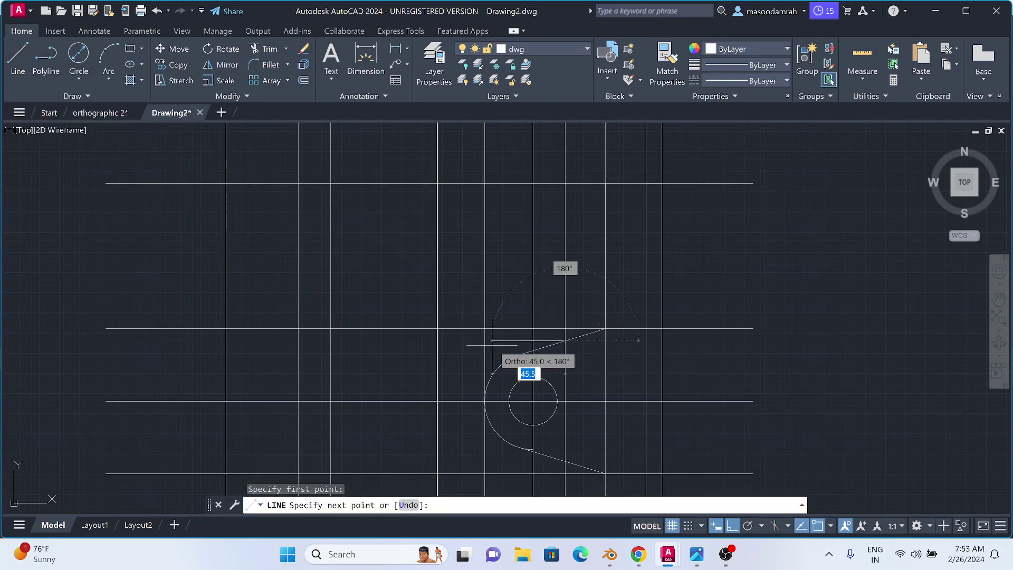
{"action": "key", "text": "Escape"}
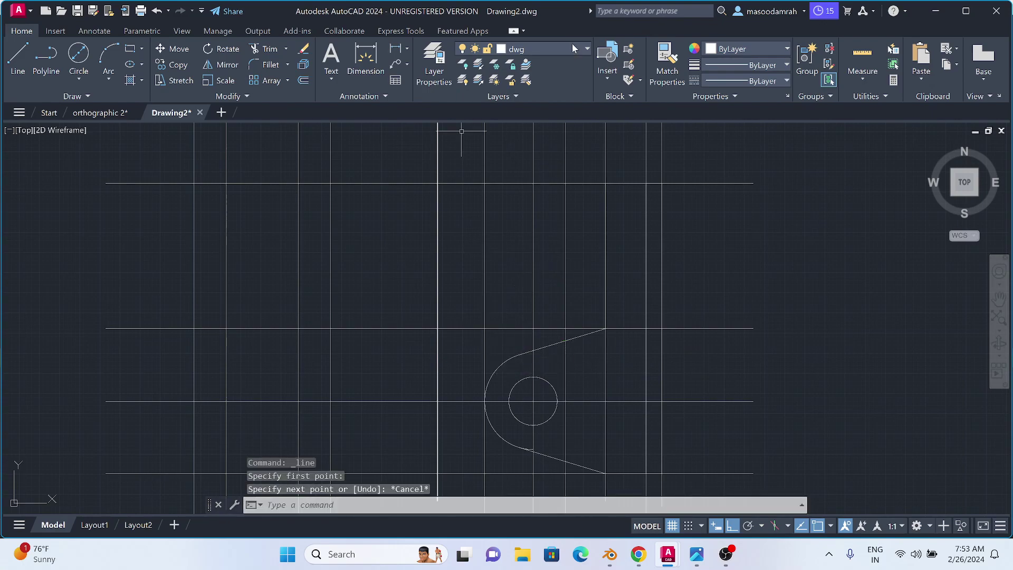
Step: Make proj the current layer and draw a horizontal projection line from the slot line's intersection with the lug's upper slanted edge leftward past the front view
{"action": "left_click", "coordinate": [586, 49]}
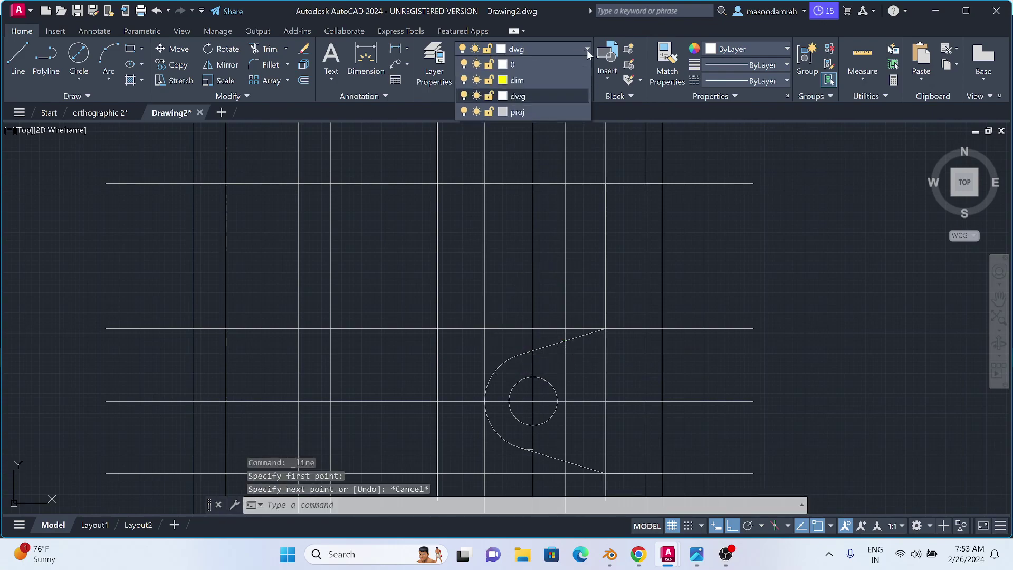
{"action": "left_click", "coordinate": [514, 112]}
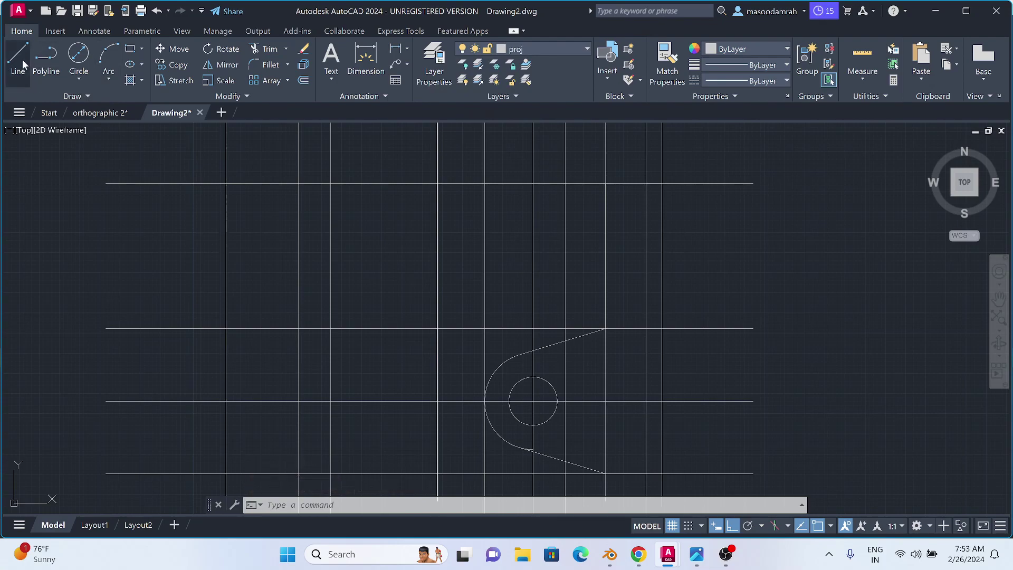
{"action": "type", "text": "l"}
{"action": "key", "text": "Return"}
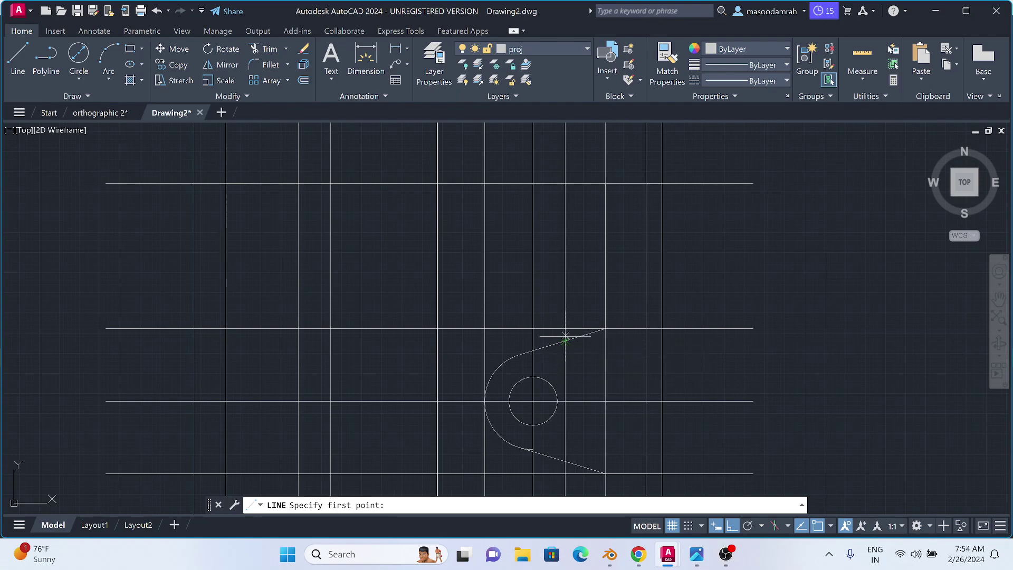
{"action": "left_click", "coordinate": [565, 340]}
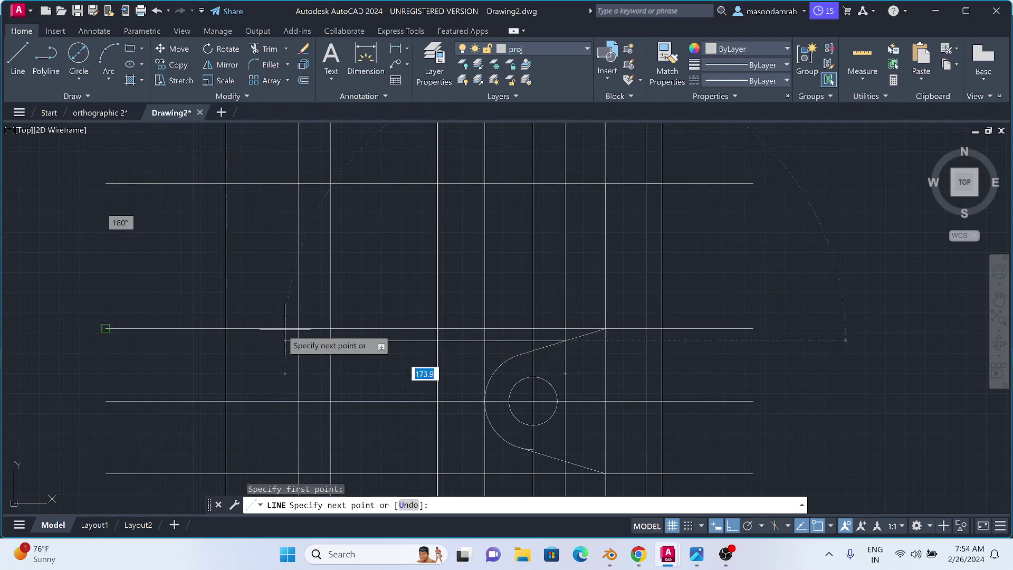
{"action": "left_click", "coordinate": [121, 340]}
{"action": "key", "text": "Return"}
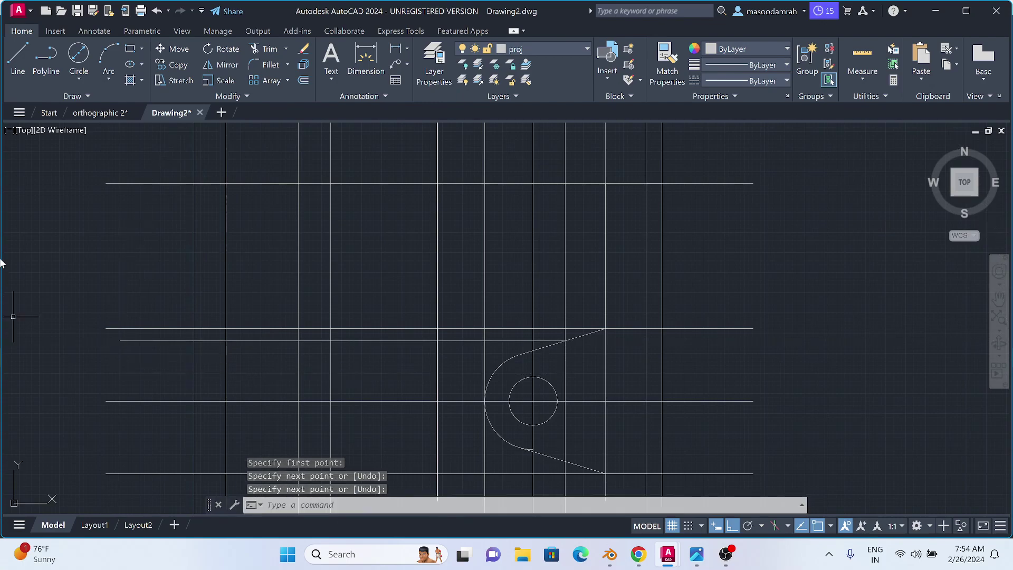
Step: Draw a second horizontal projection line leftward past the front view from where the slot line crosses the lug's lower slanted edge
{"action": "left_click", "coordinate": [16, 70]}
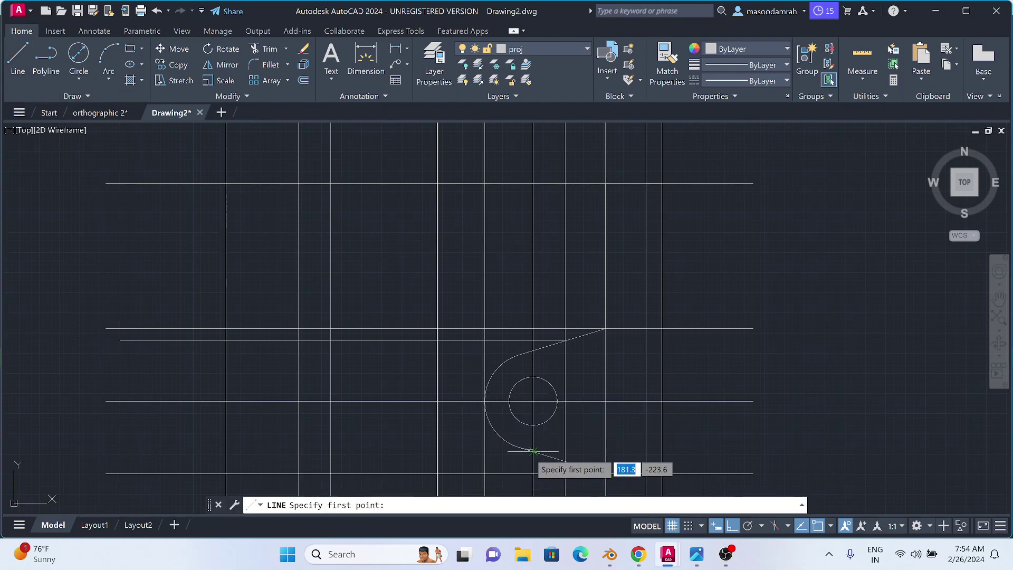
{"action": "scroll", "coordinate": [533, 451], "scroll_direction": "up", "scroll_amount": 4}
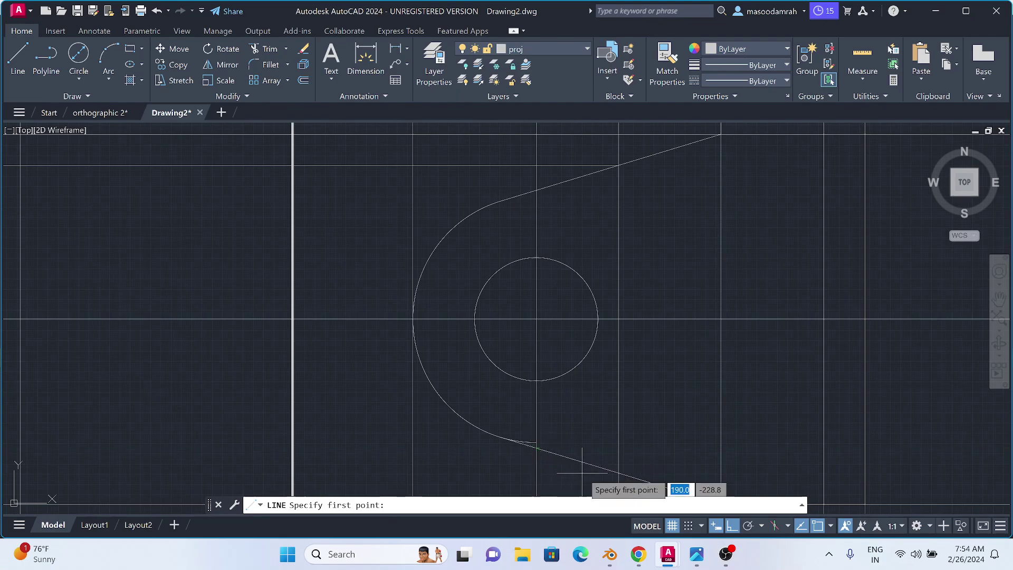
{"action": "left_click", "coordinate": [619, 472]}
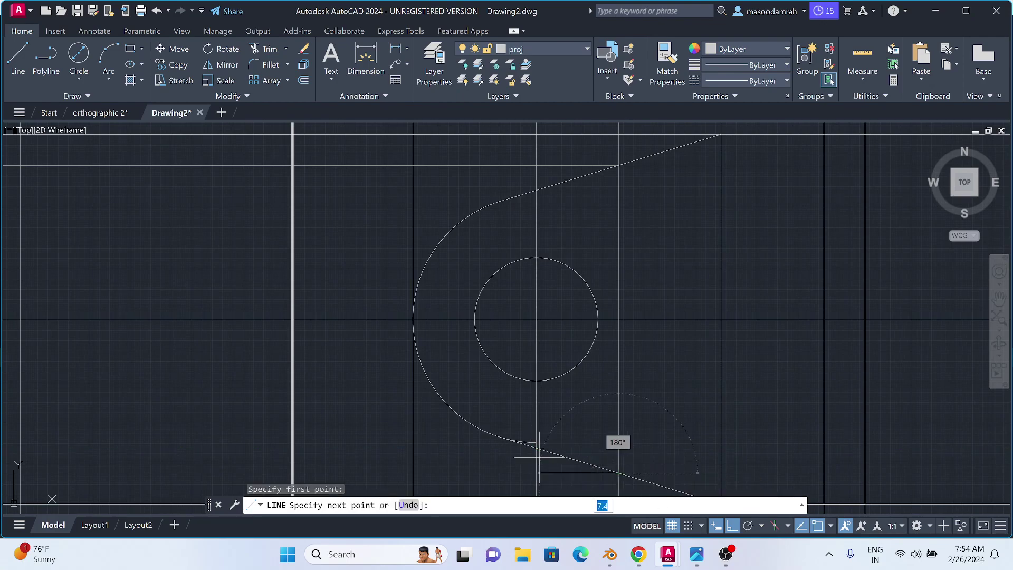
{"action": "scroll", "coordinate": [141, 441], "scroll_direction": "down", "scroll_amount": 4}
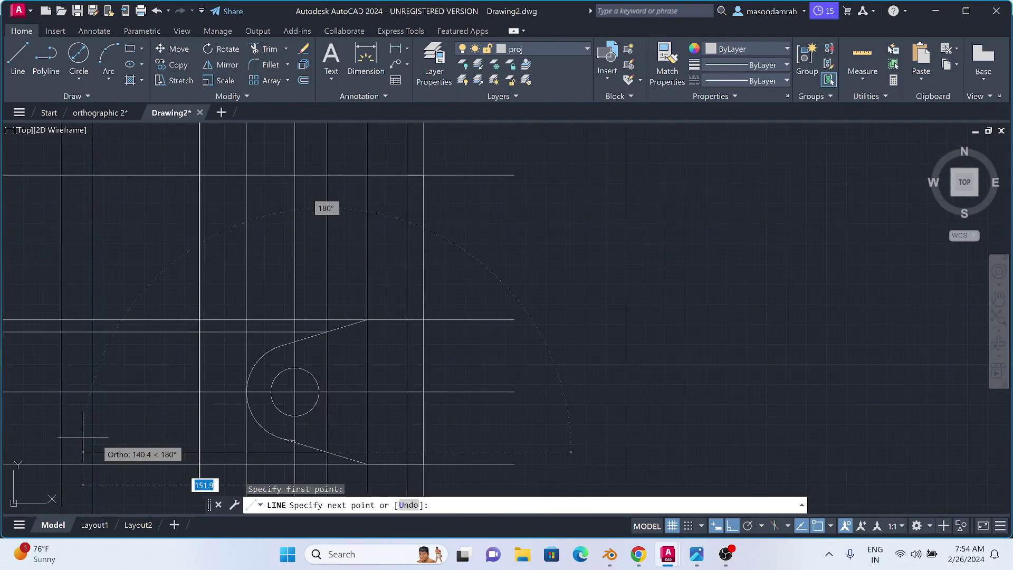
{"action": "scroll", "coordinate": [11, 437], "scroll_direction": "down", "scroll_amount": 4}
{"action": "middle_click_drag", "start_coordinate": [5, 436], "coordinate": [220, 425]}
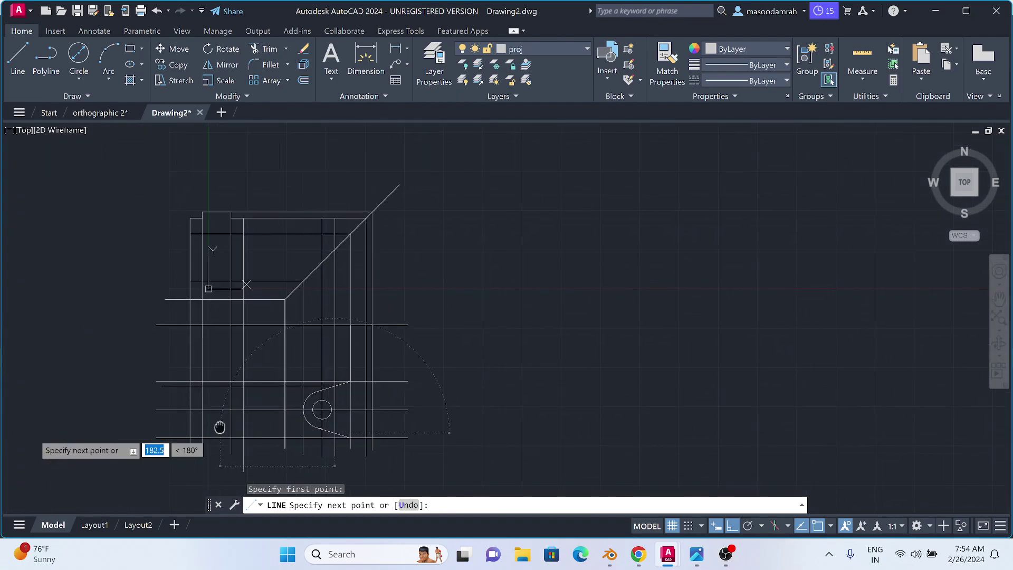
{"action": "left_click", "coordinate": [120, 425]}
{"action": "key", "text": "Return"}
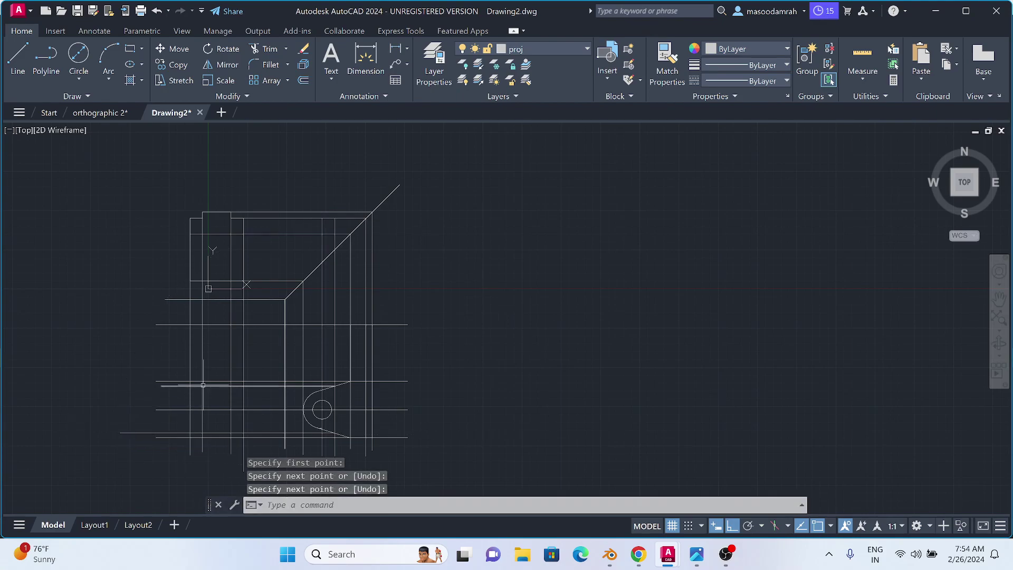
Step: Trim the short arc remnant that extends past the lower tangent point of the lug
{"action": "scroll", "coordinate": [337, 448], "scroll_direction": "up", "scroll_amount": 5}
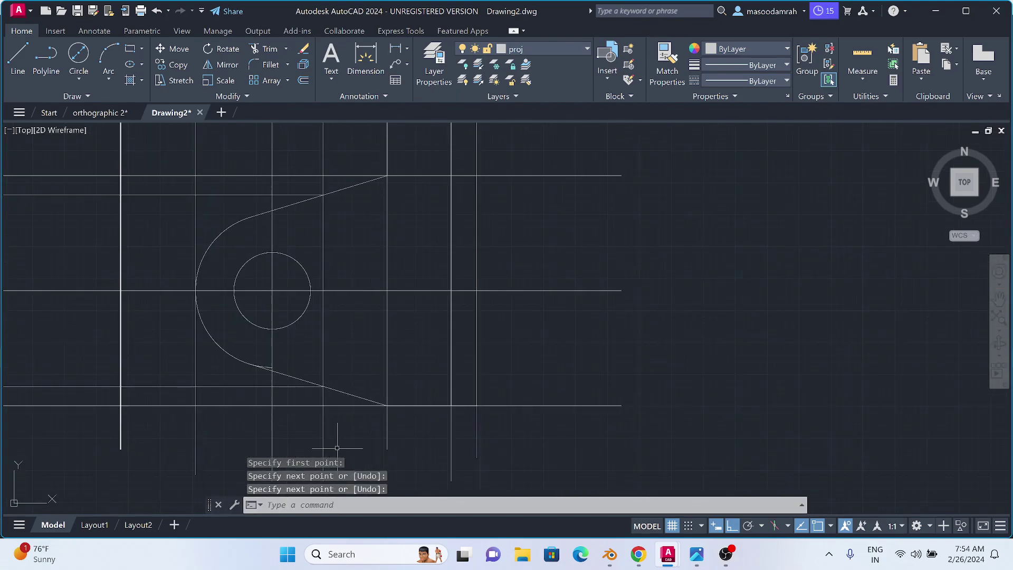
{"action": "left_click", "coordinate": [270, 50]}
{"action": "scroll", "coordinate": [259, 345], "scroll_direction": "up", "scroll_amount": 5}
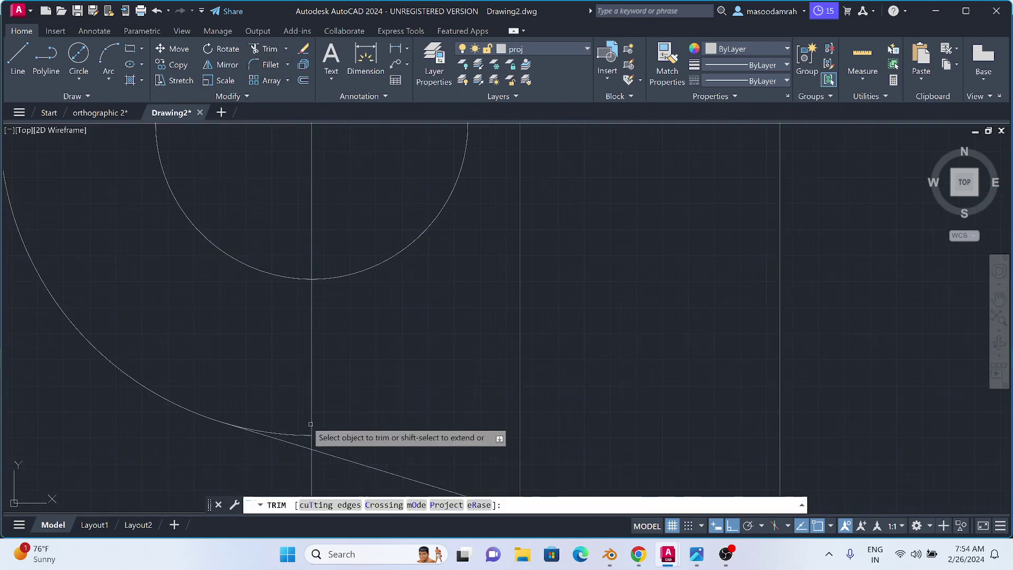
{"action": "left_click", "coordinate": [293, 434]}
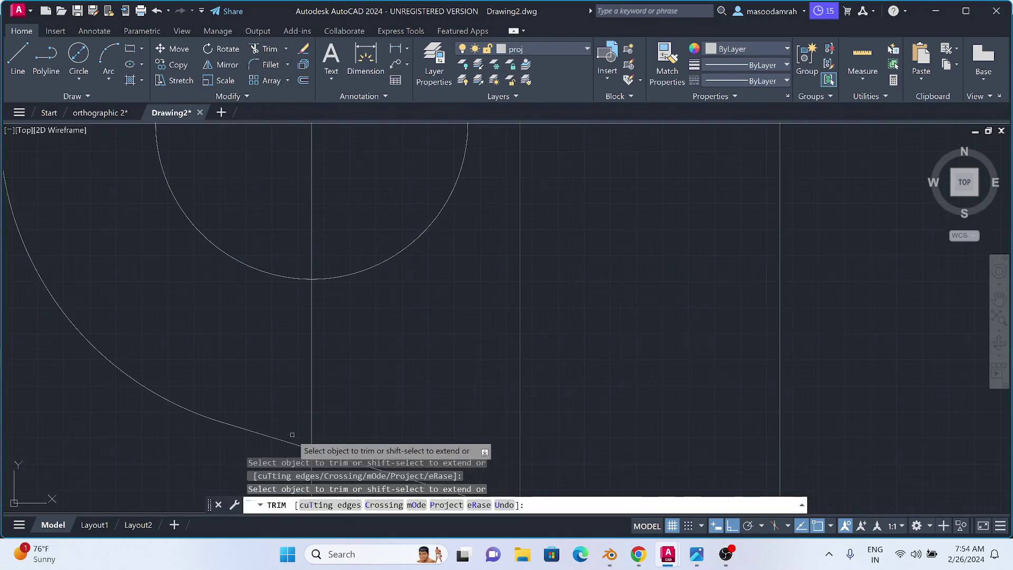
{"action": "key", "text": "Return"}
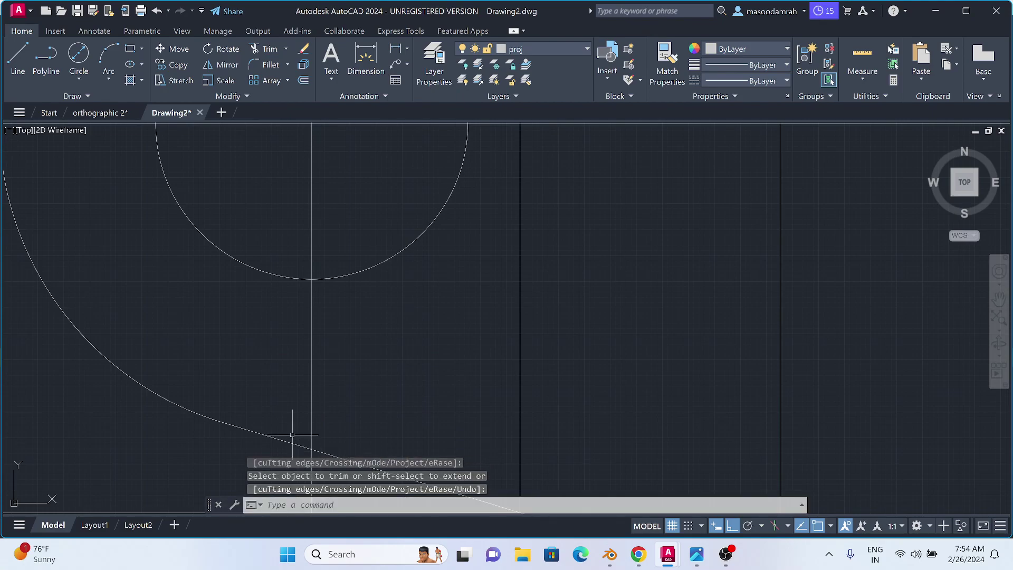
Step: Make dwg the current layer and turn off the proj layer, with the whole drawing in view
{"action": "type", "text": "z"}
{"action": "key", "text": "Return"}
{"action": "type", "text": "e"}
{"action": "key", "text": "Return"}
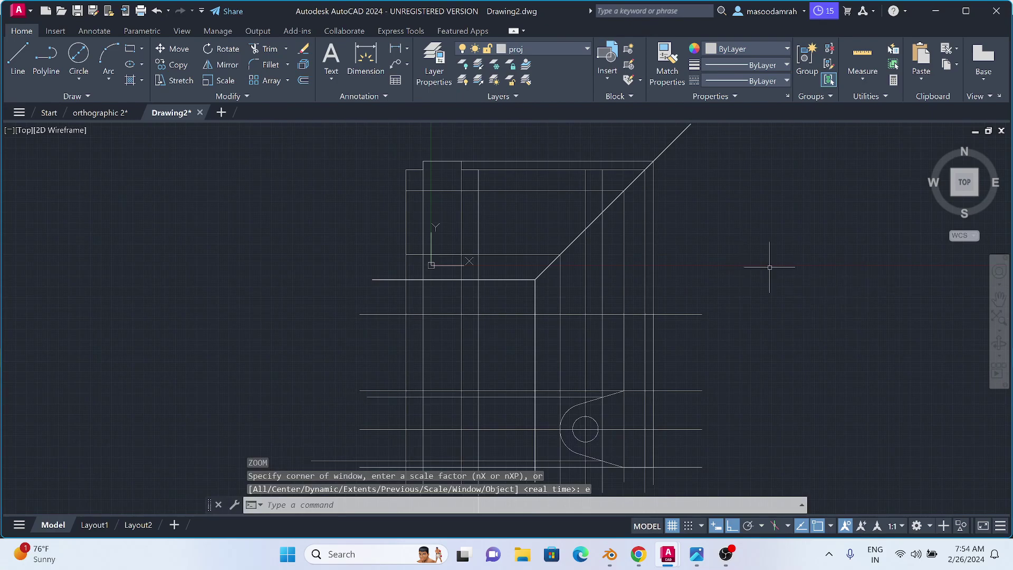
{"action": "left_click", "coordinate": [586, 50]}
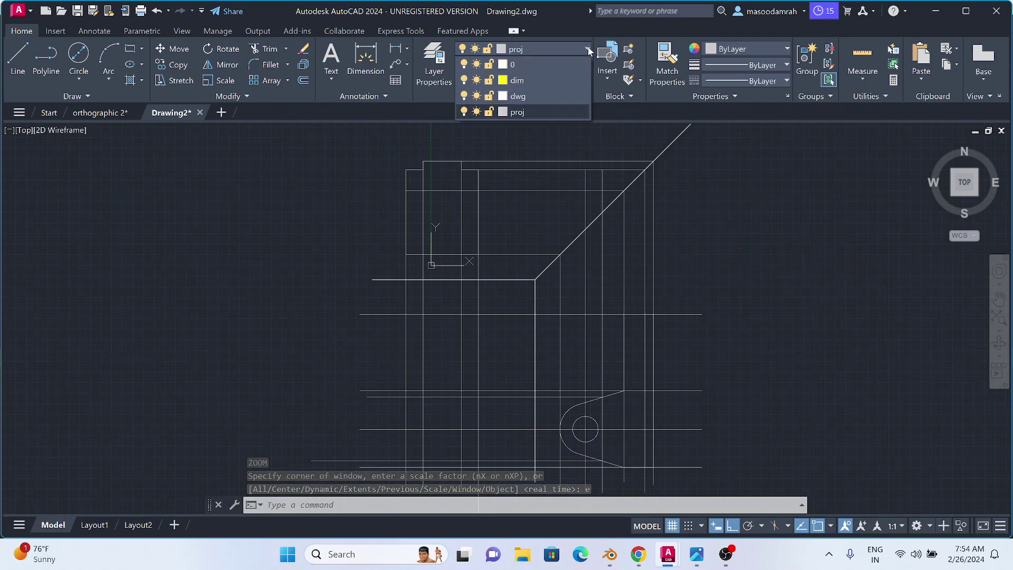
{"action": "left_click", "coordinate": [524, 96]}
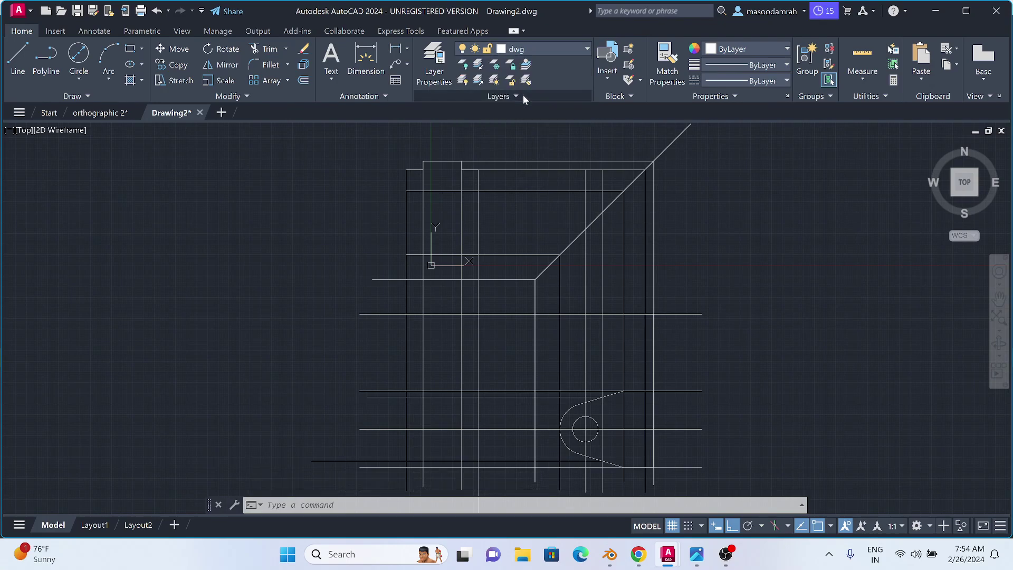
{"action": "left_click", "coordinate": [587, 50]}
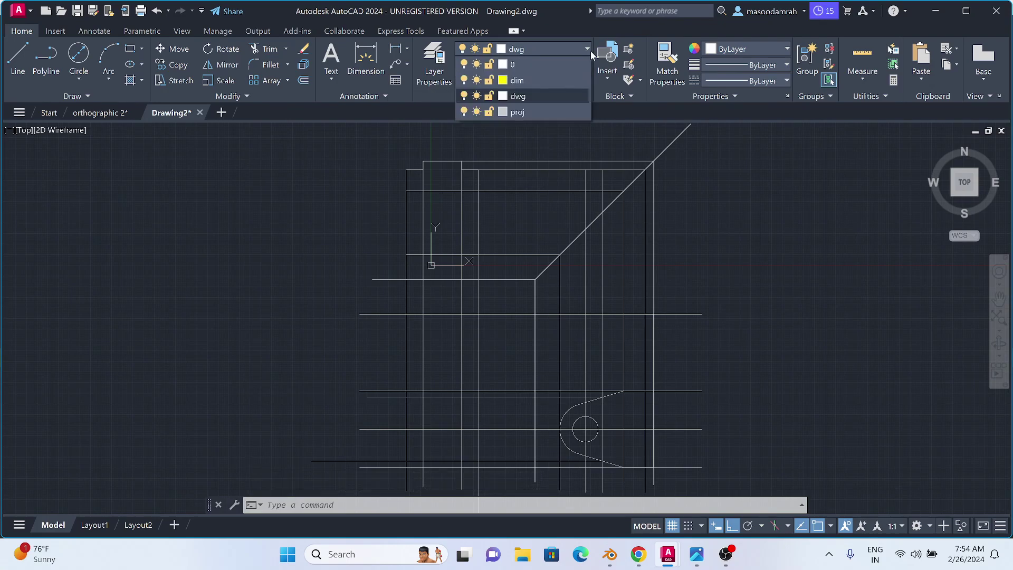
{"action": "left_click", "coordinate": [465, 112]}
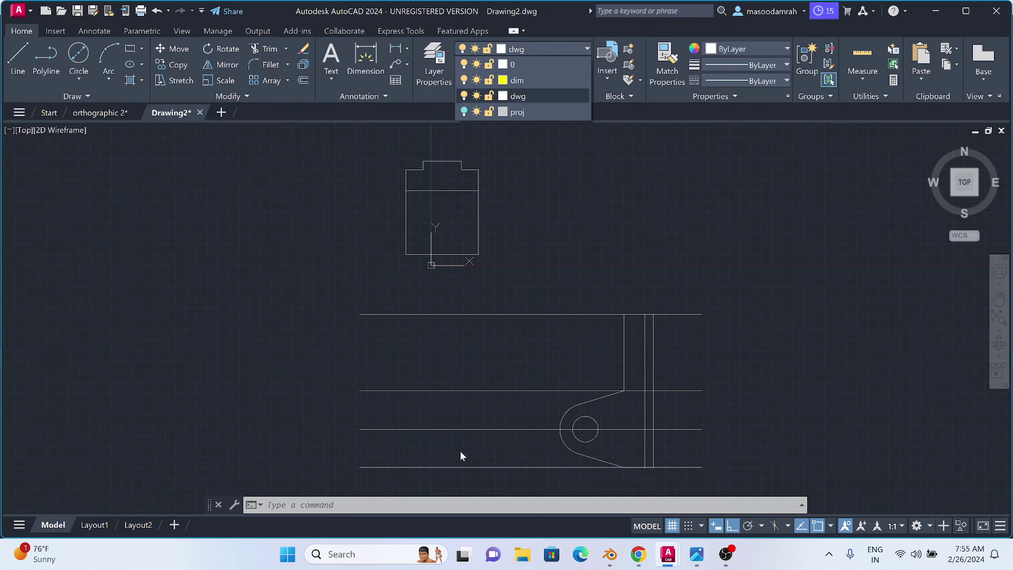
{"action": "left_click", "coordinate": [457, 470]}
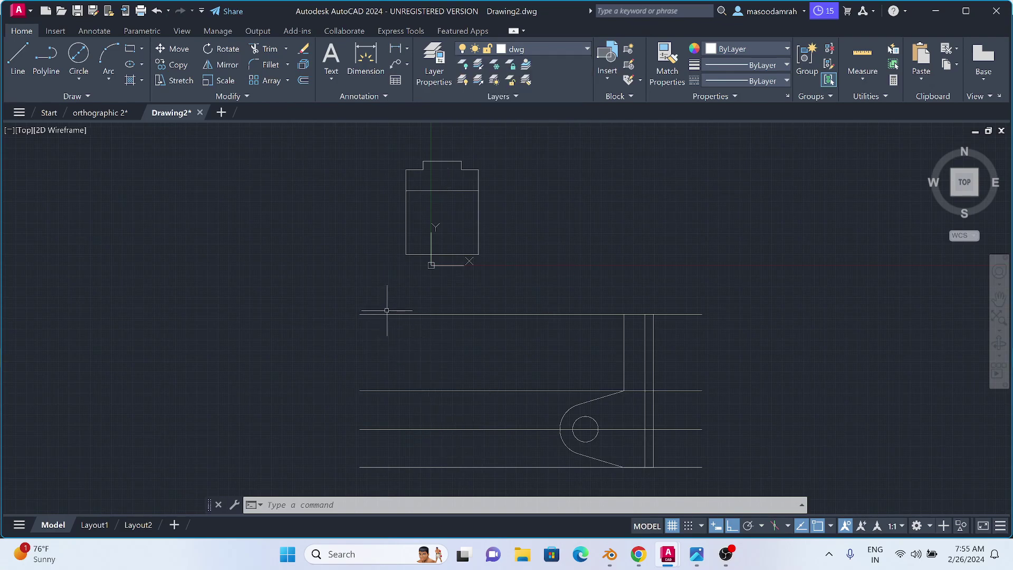
{"action": "mouse_move", "coordinate": [385, 301]}
{"action": "left_mouse_down"}
{"action": "mouse_move", "coordinate": [407, 378]}
{"action": "mouse_move", "coordinate": [417, 480]}
{"action": "left_mouse_up"}
{"action": "key", "text": "F8"}
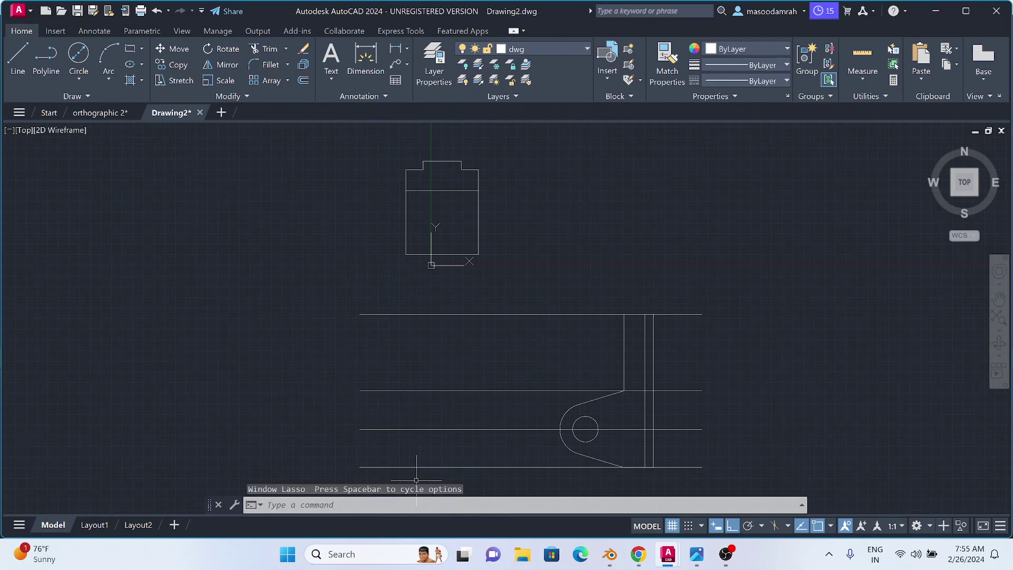
{"action": "key", "text": "Escape"}
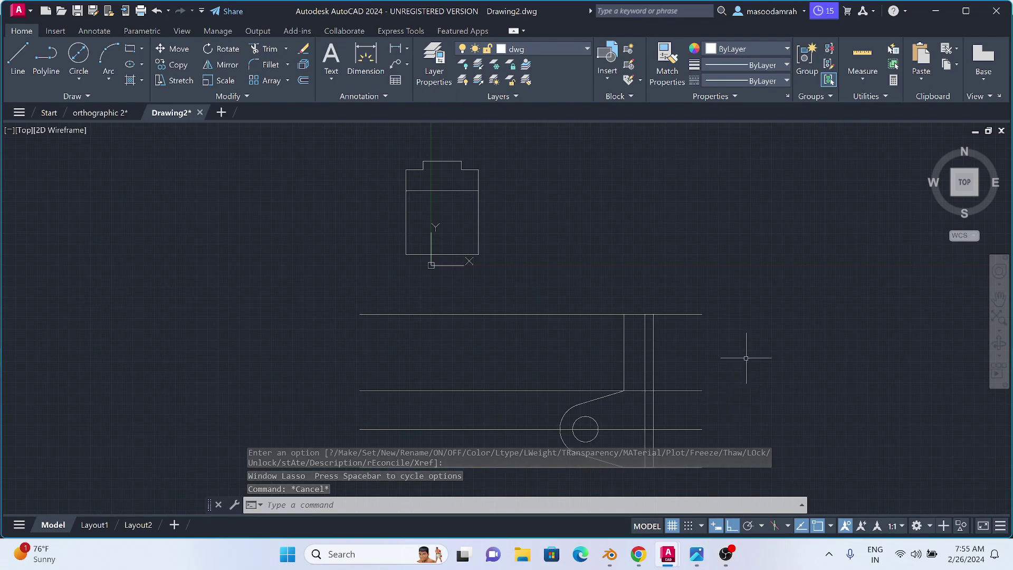
Step: Select the four long horizontal lines through the side view, lock the proj layer and clear the selection
{"action": "left_click", "coordinate": [699, 476]}
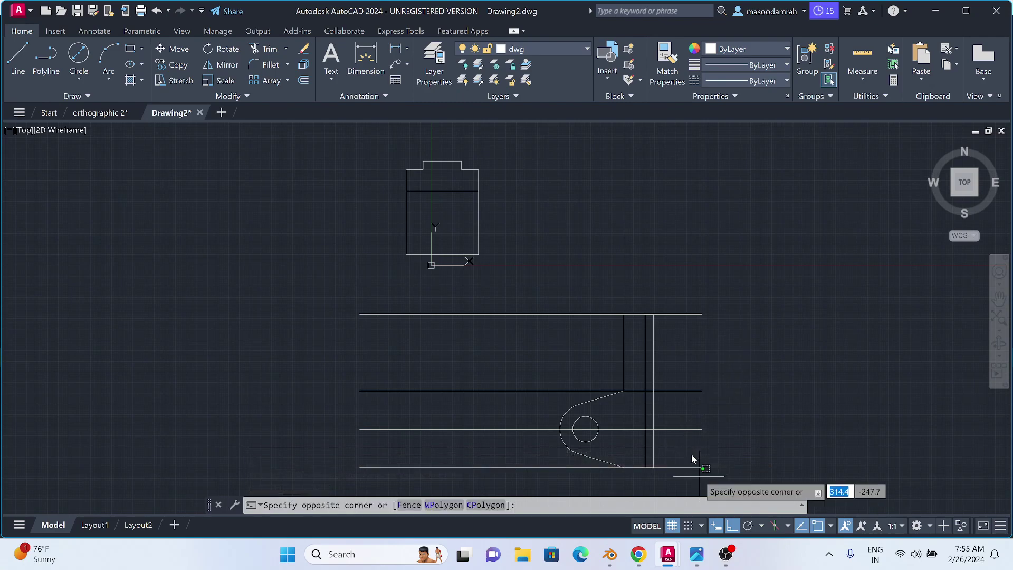
{"action": "left_click", "coordinate": [664, 300]}
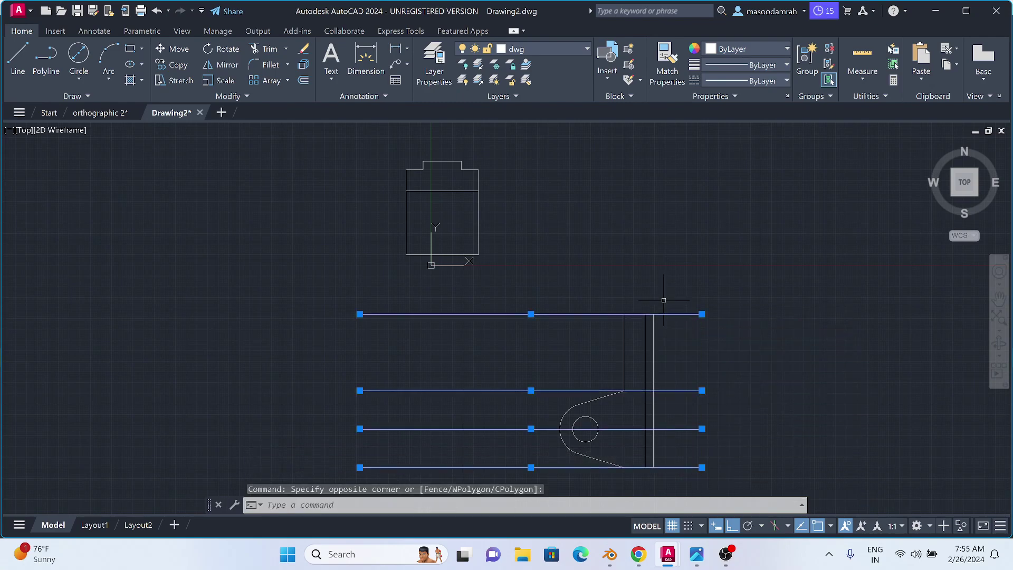
{"action": "left_click", "coordinate": [587, 49]}
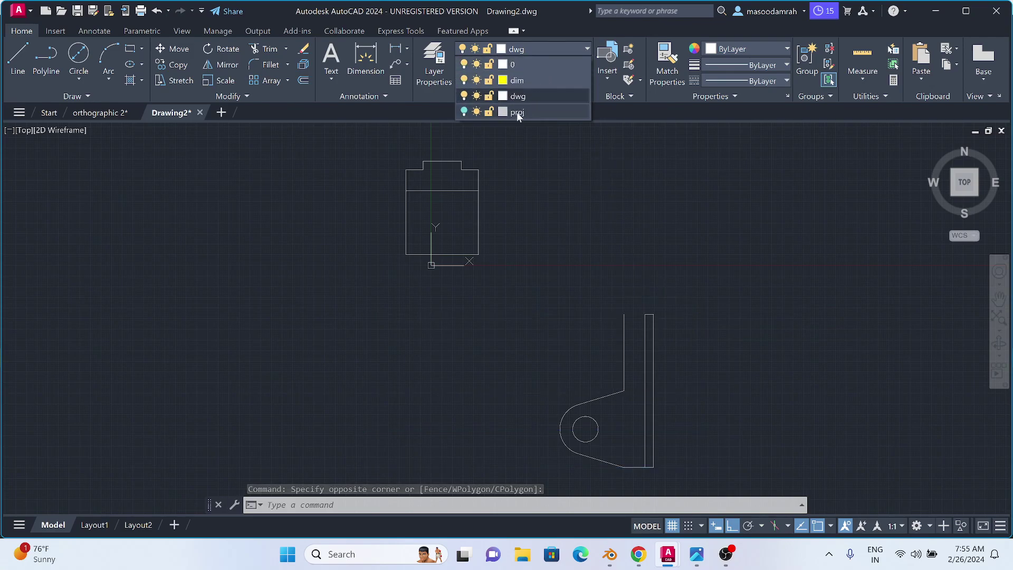
{"action": "left_click", "coordinate": [489, 112]}
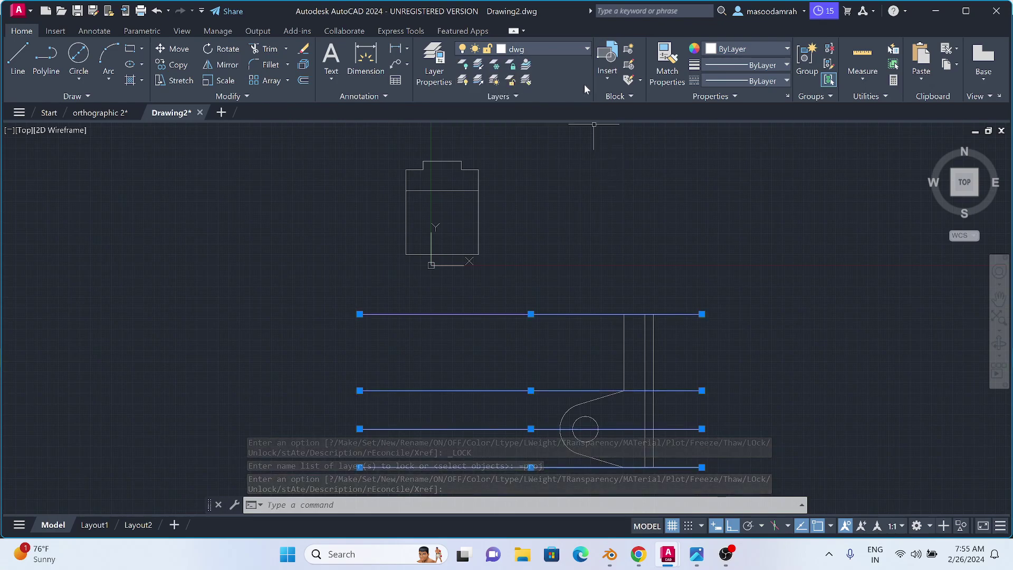
{"action": "key", "text": "Escape"}
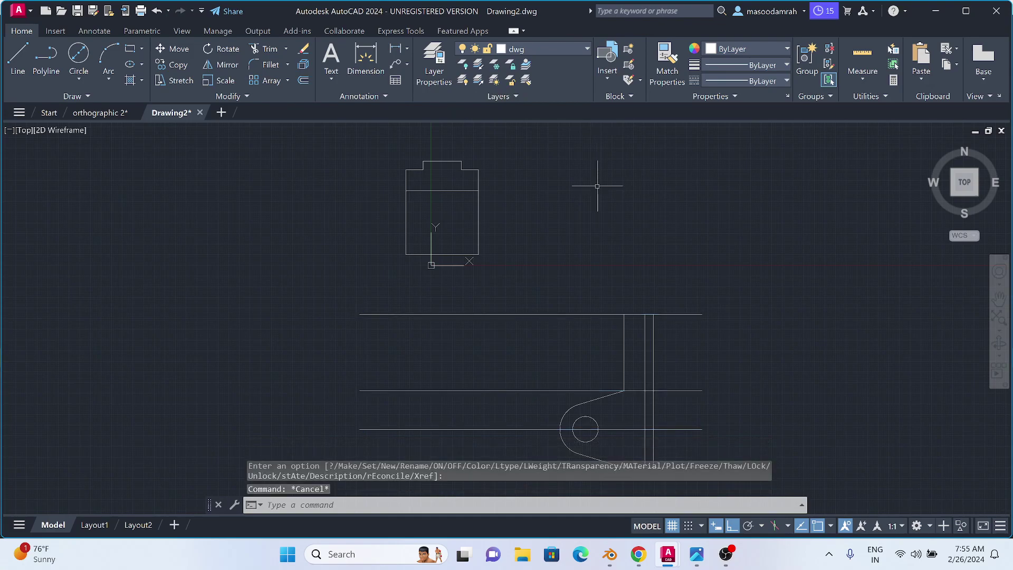
Step: Move the four long horizontal lines through the side view to the proj layer and turn that layer on
{"action": "left_click", "coordinate": [586, 49]}
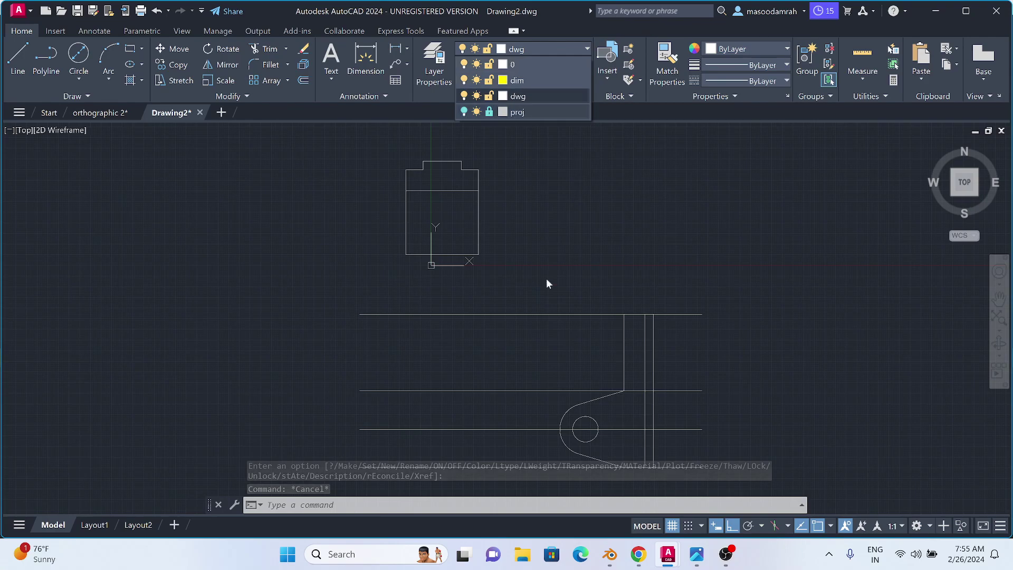
{"action": "left_click", "coordinate": [695, 338]}
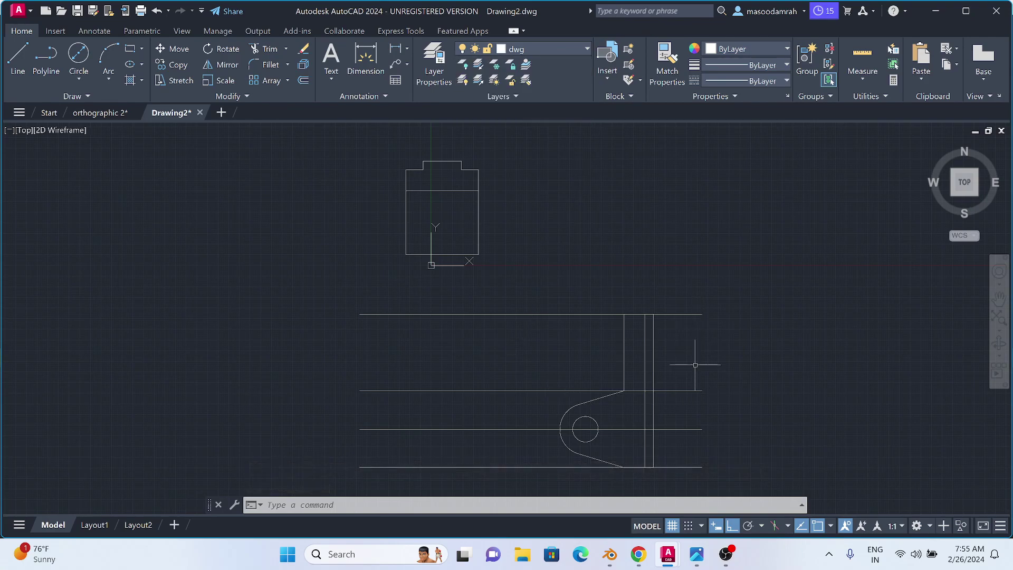
{"action": "left_click", "coordinate": [706, 476]}
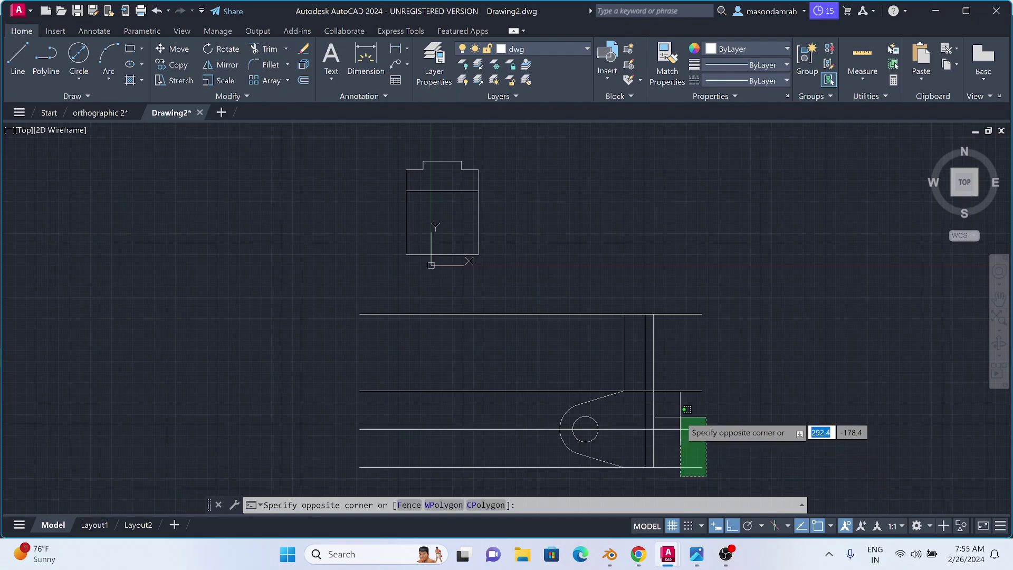
{"action": "left_click", "coordinate": [671, 300]}
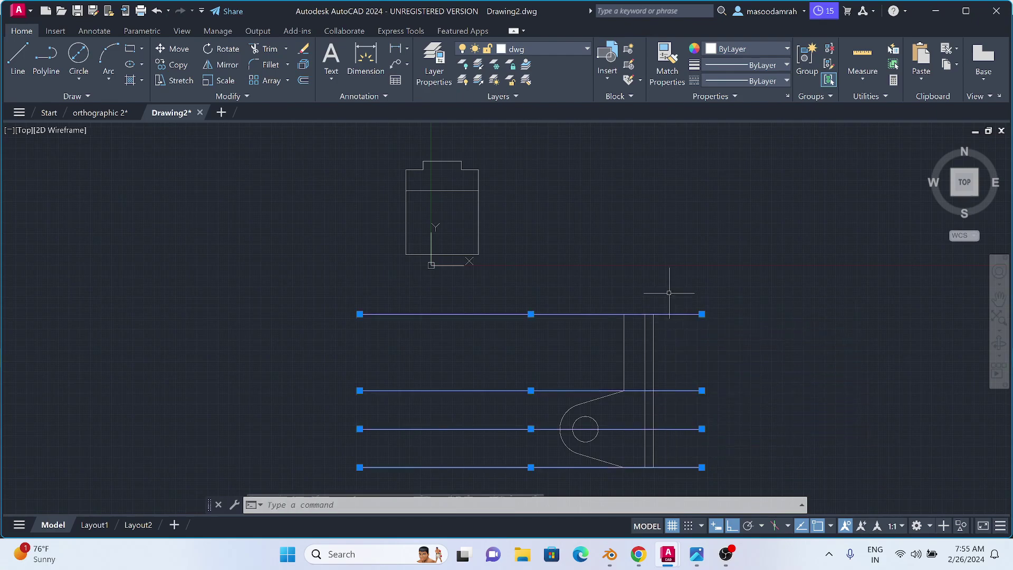
{"action": "left_click", "coordinate": [587, 49]}
{"action": "left_click", "coordinate": [465, 112]}
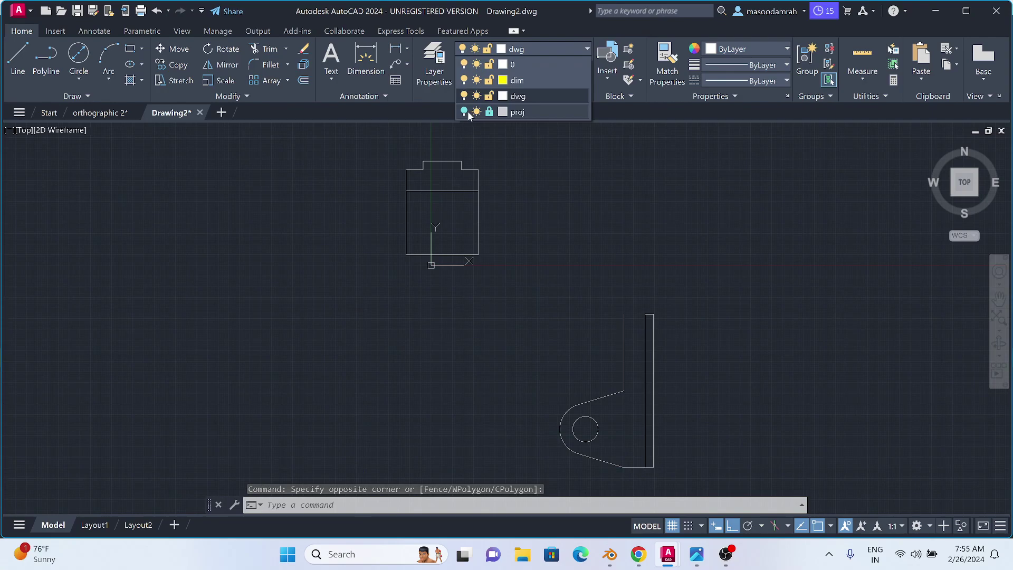
{"action": "left_click", "coordinate": [464, 112]}
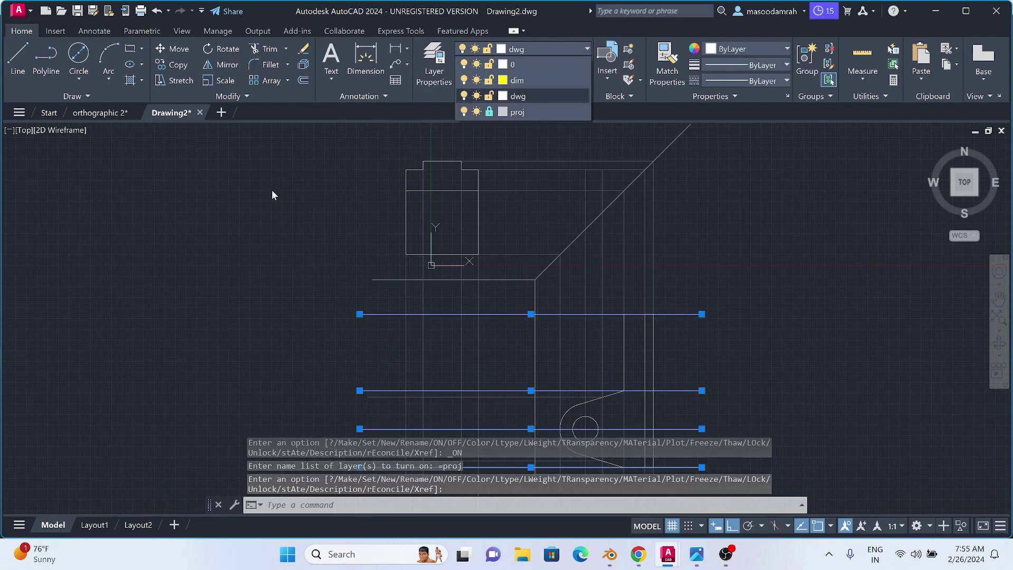
{"action": "key", "text": "Escape"}
{"action": "key", "text": "Escape"}
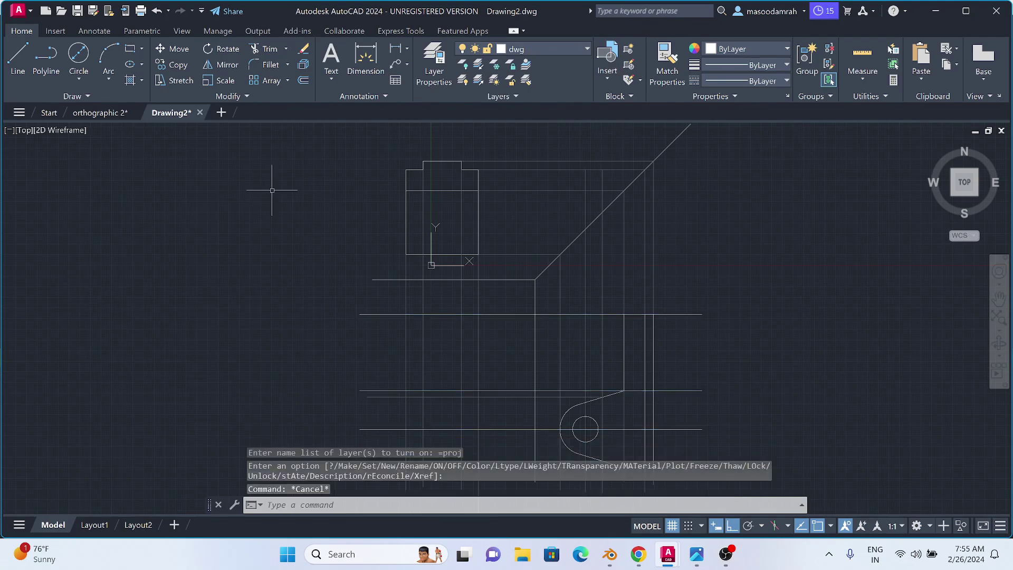
Step: Draw the front view's closed rectangular outline where its outer vertical projection lines cross the uppermost and lowest horizontal lines from the side view
{"action": "middle_click_drag", "start_coordinate": [730, 334], "coordinate": [714, 288]}
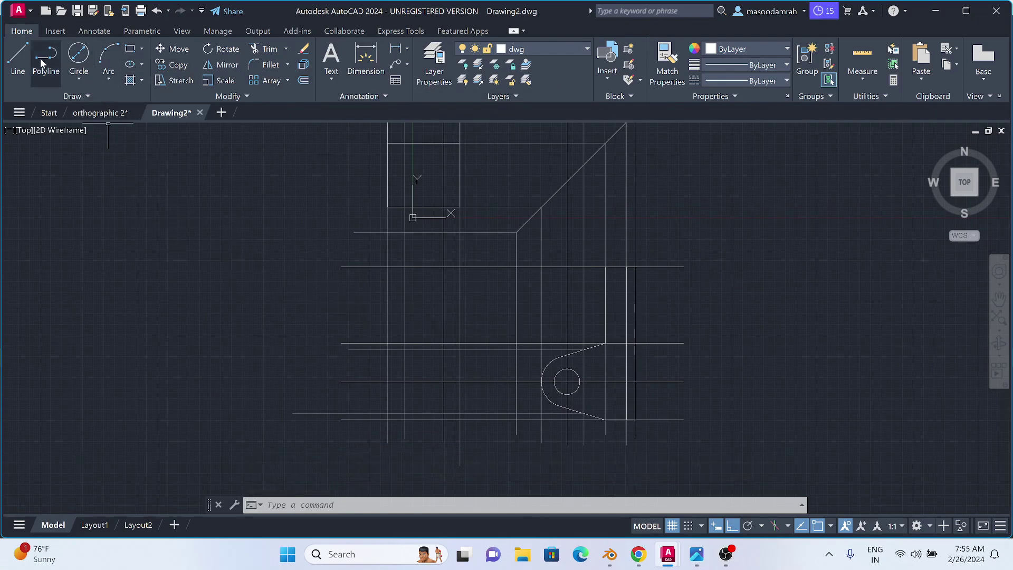
{"action": "left_click", "coordinate": [21, 55]}
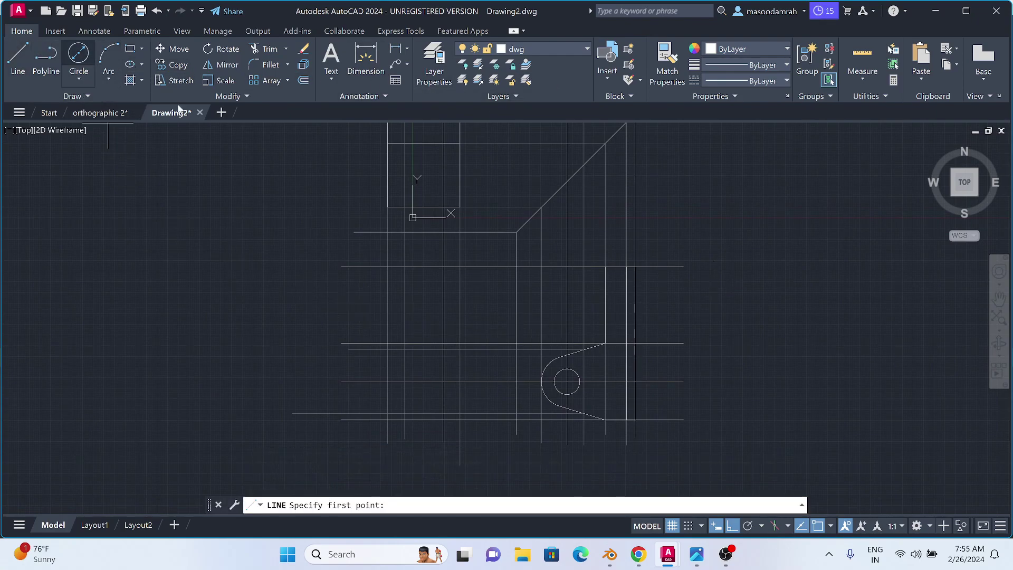
{"action": "left_click", "coordinate": [388, 267]}
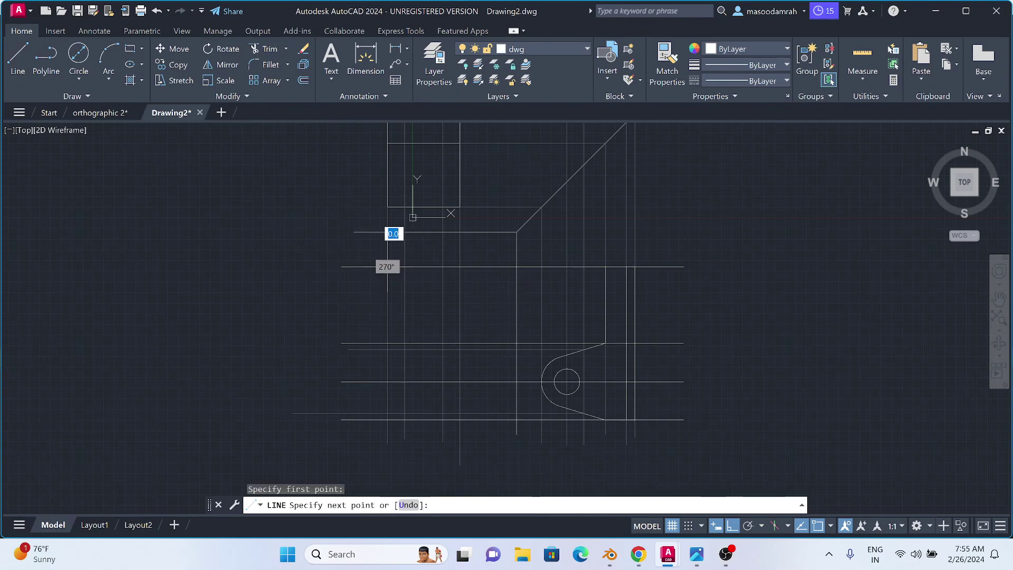
{"action": "left_click", "coordinate": [460, 267]}
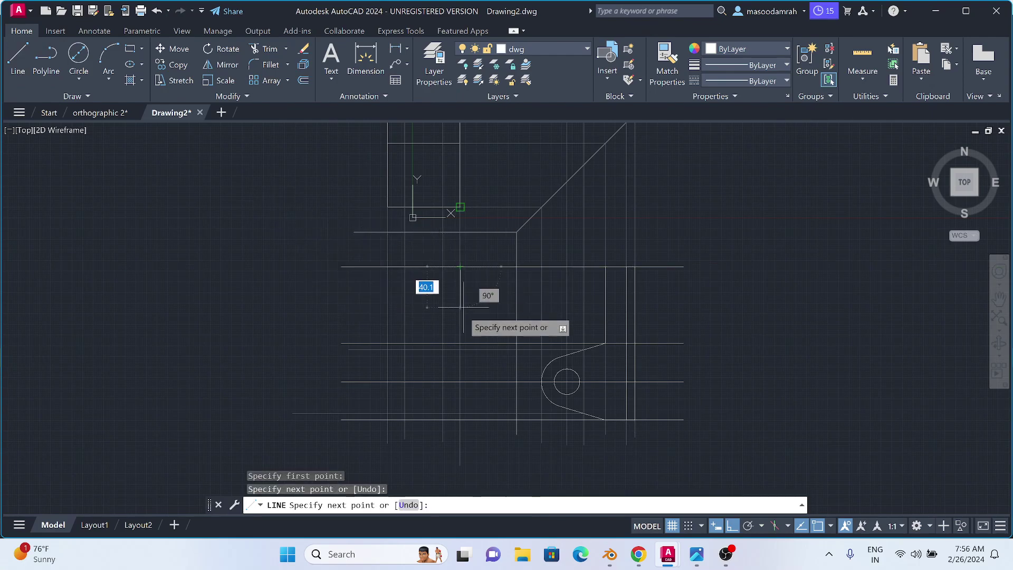
{"action": "left_click", "coordinate": [460, 419]}
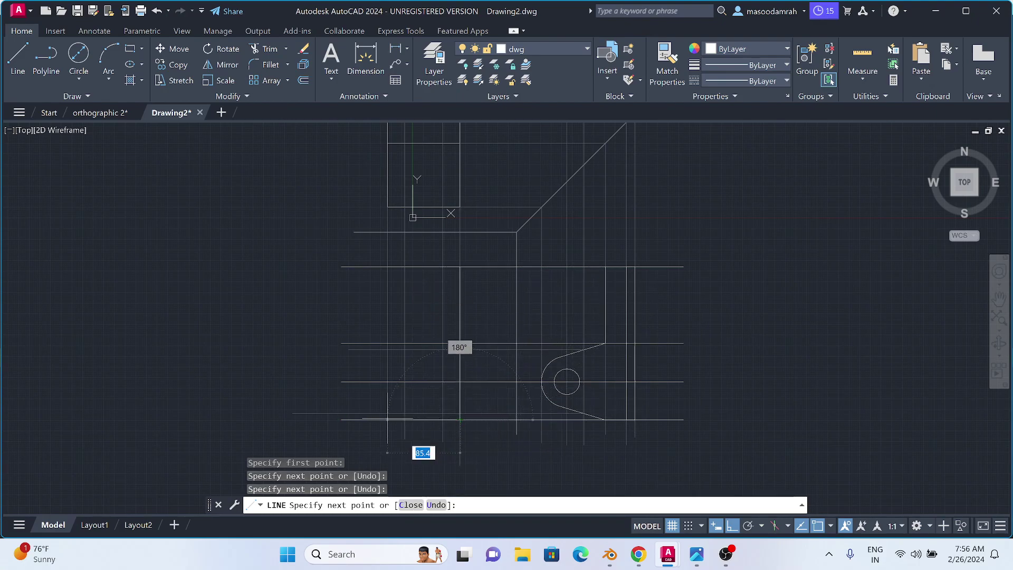
{"action": "left_click", "coordinate": [355, 420]}
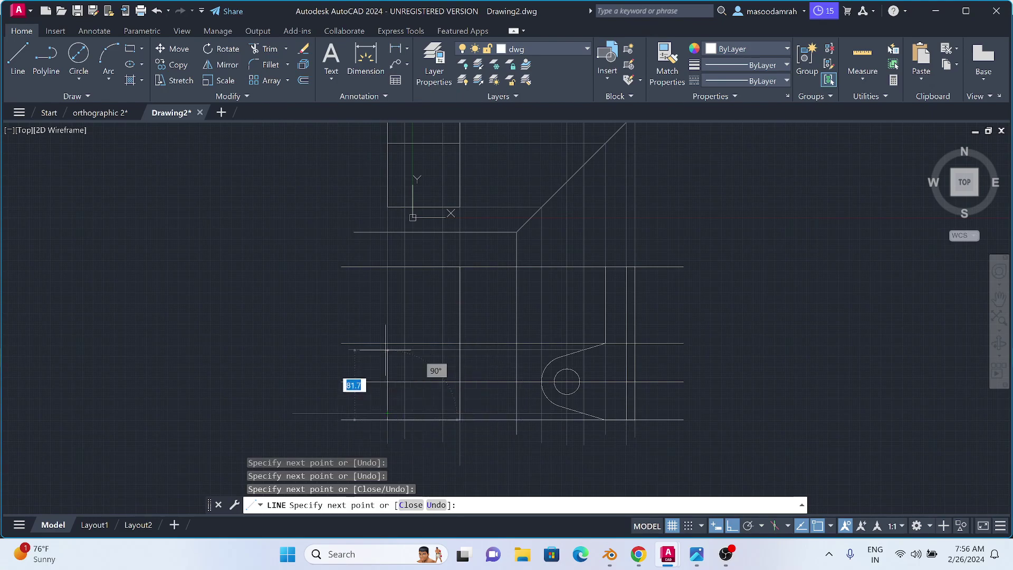
{"action": "left_click", "coordinate": [388, 267]}
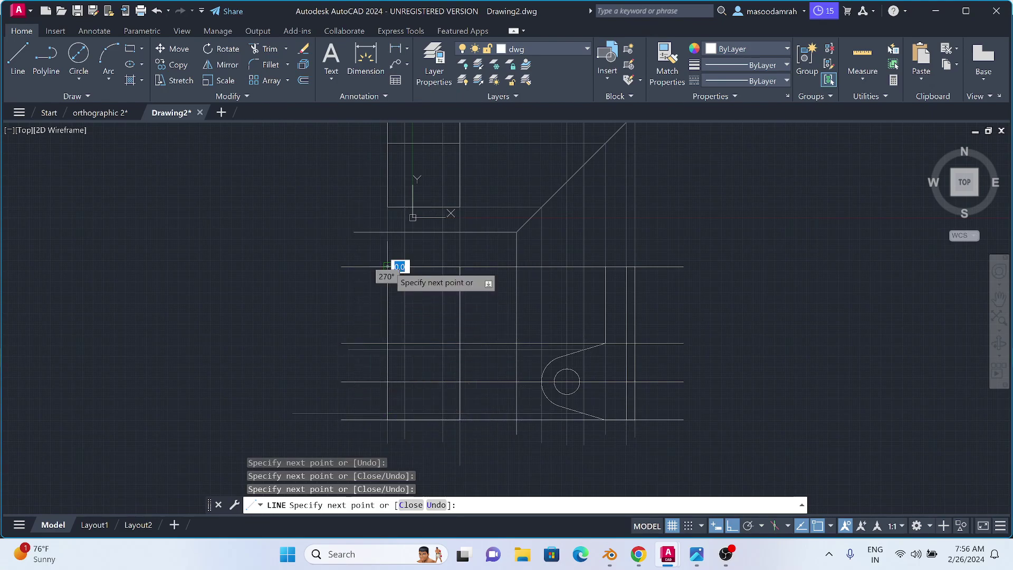
{"action": "key", "text": "Return"}
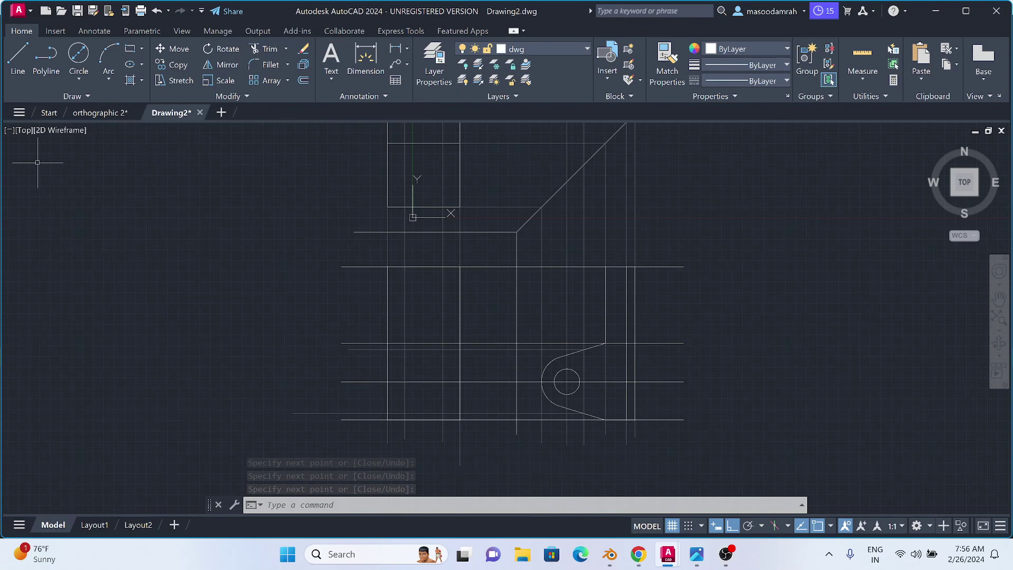
Step: Check the bracket reference image and draw a horizontal edge across the front view, level with where the lug's upper slanted edge meets the plate
{"action": "key", "text": "alt+Tab"}
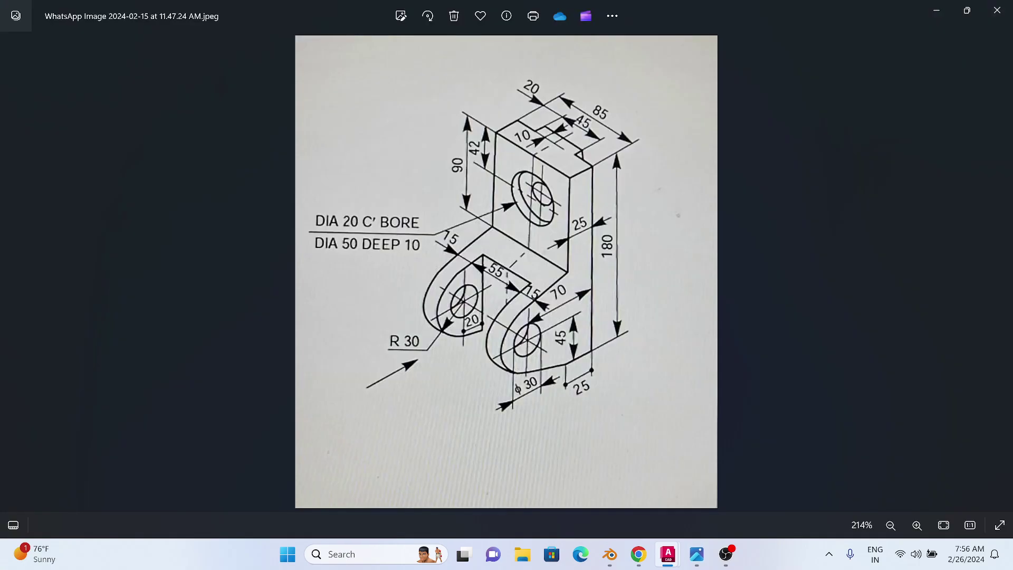
{"action": "left_click", "coordinate": [696, 554]}
{"action": "left_click", "coordinate": [697, 554]}
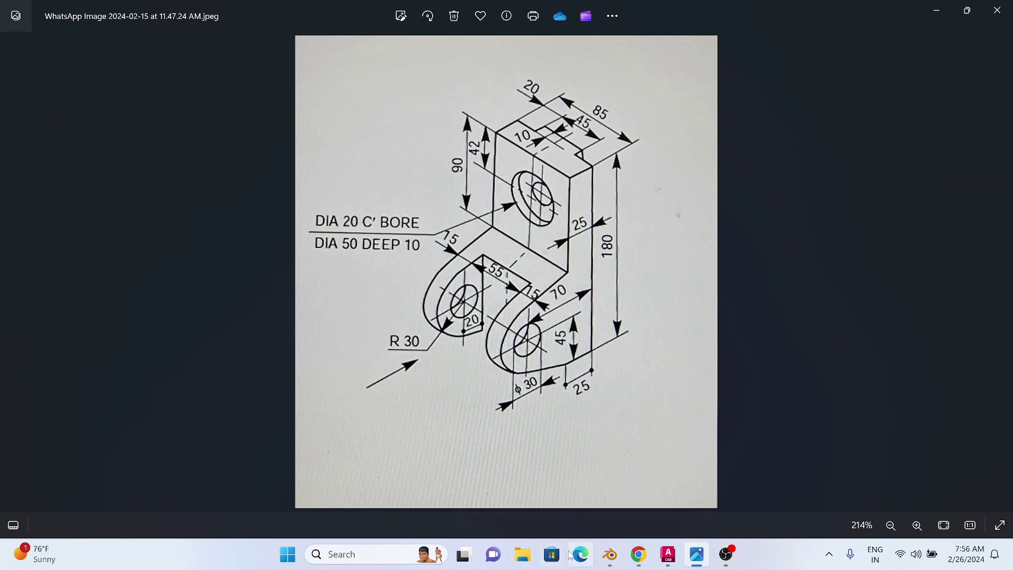
{"action": "mouse_move", "coordinate": [677, 547]}
{"action": "left_click", "coordinate": [738, 489]}
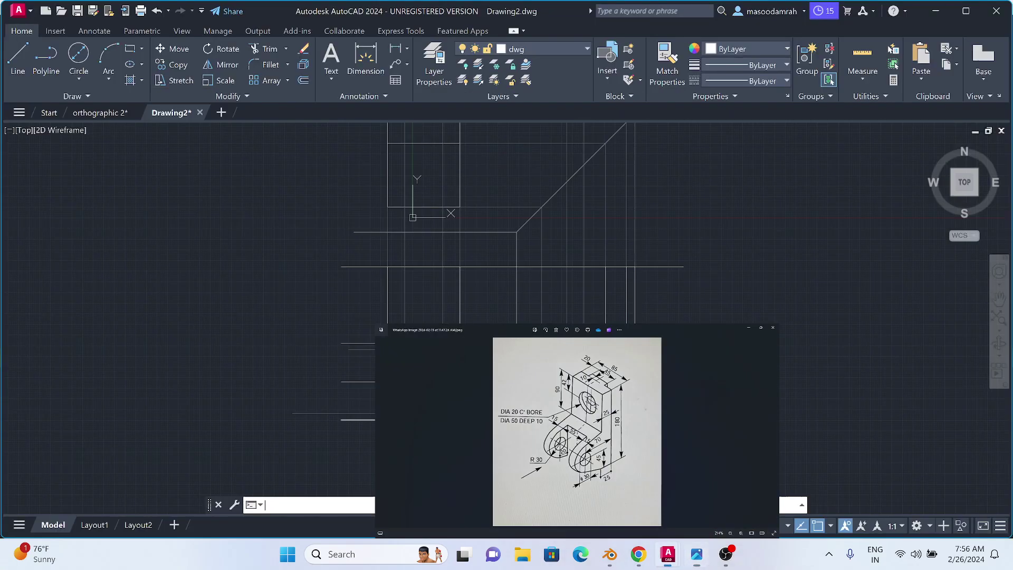
{"action": "left_click", "coordinate": [18, 56]}
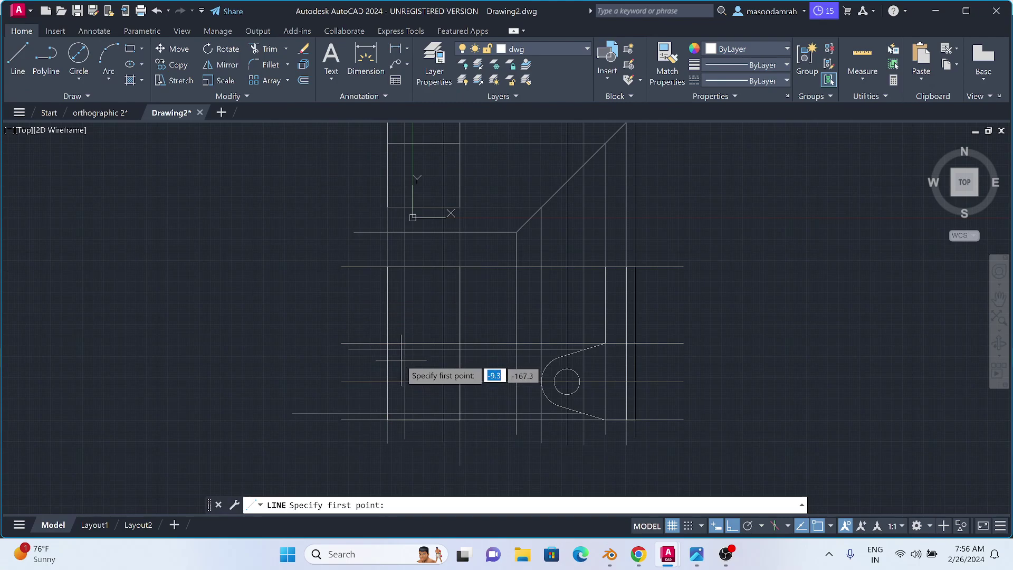
{"action": "left_click", "coordinate": [387, 343]}
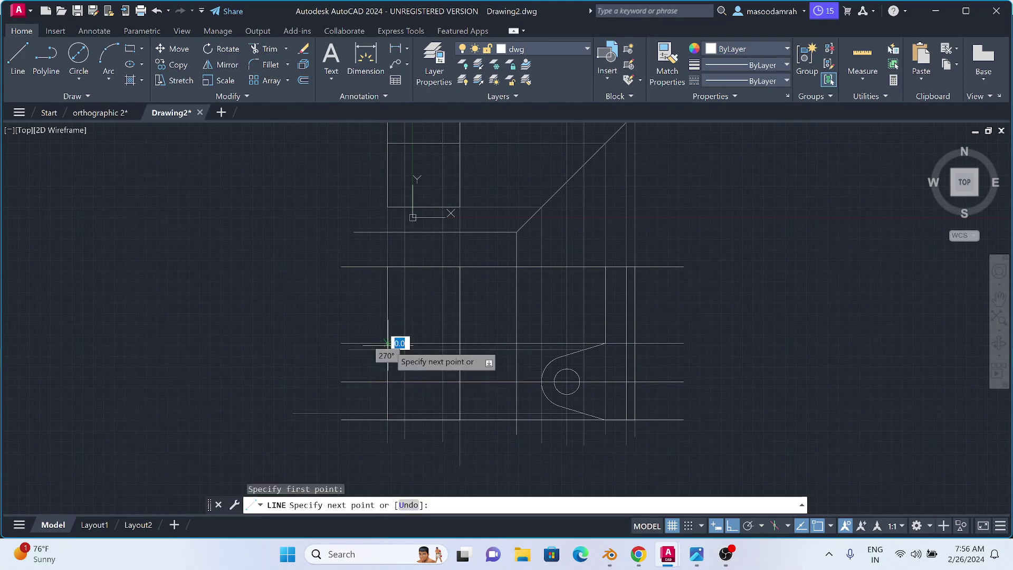
{"action": "left_click", "coordinate": [460, 343]}
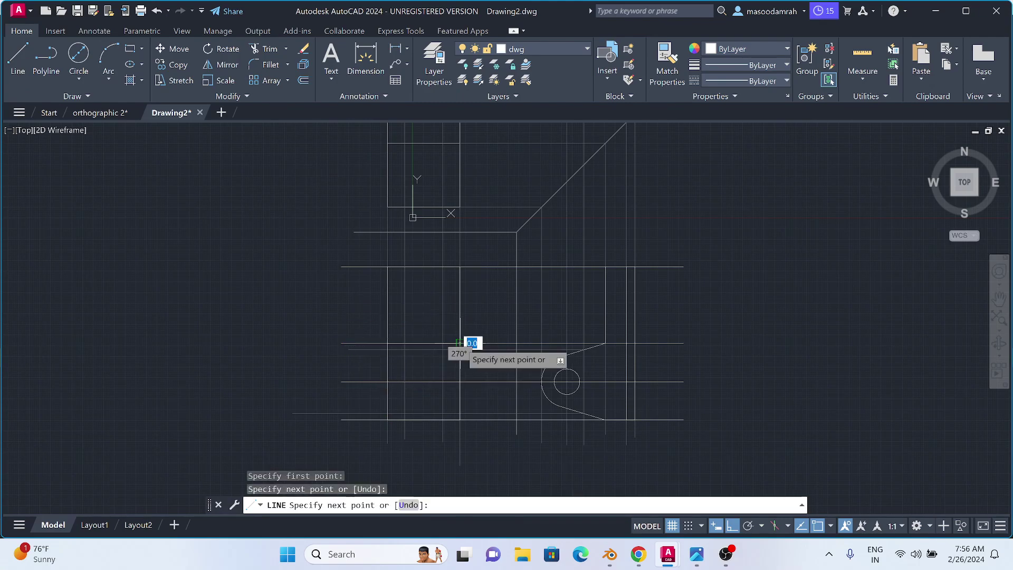
Step: In the front view's lower section, draw the inner rectangle's top and right edges, continuing along the base to the outer right corner
{"action": "key", "text": "Return"}
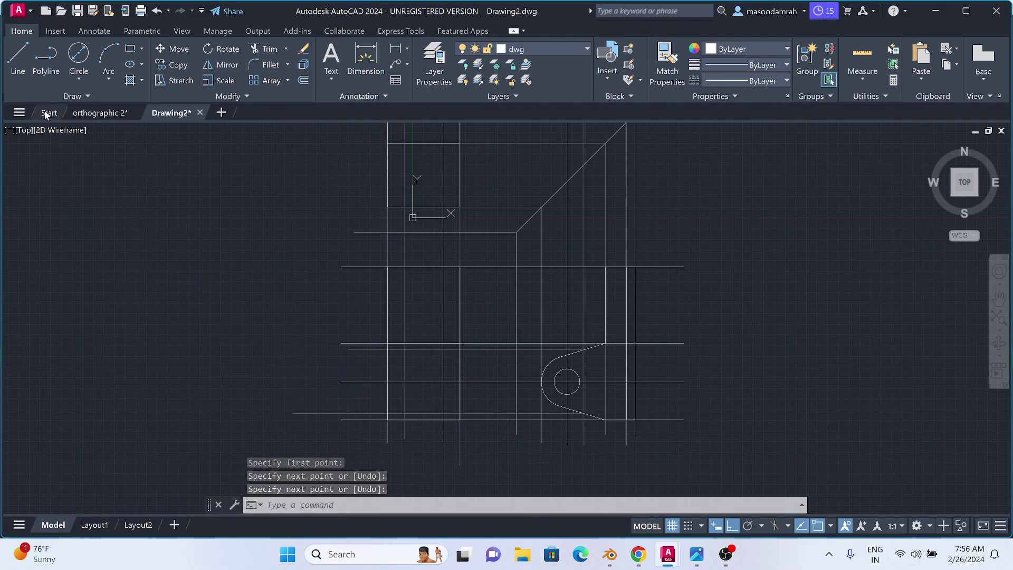
{"action": "right_click", "coordinate": [194, 254]}
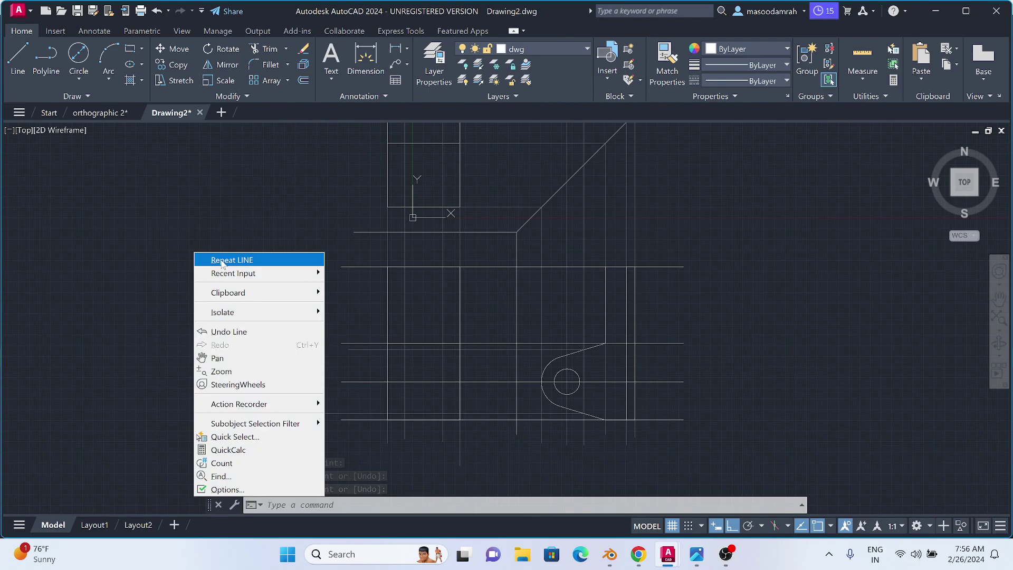
{"action": "left_click", "coordinate": [209, 259]}
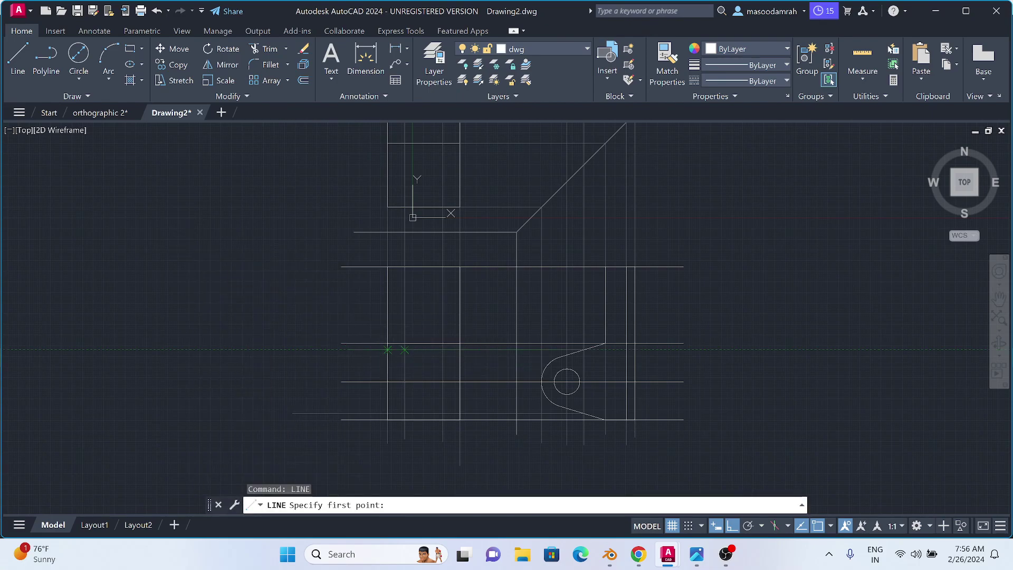
{"action": "left_click", "coordinate": [405, 350]}
{"action": "left_click", "coordinate": [442, 350]}
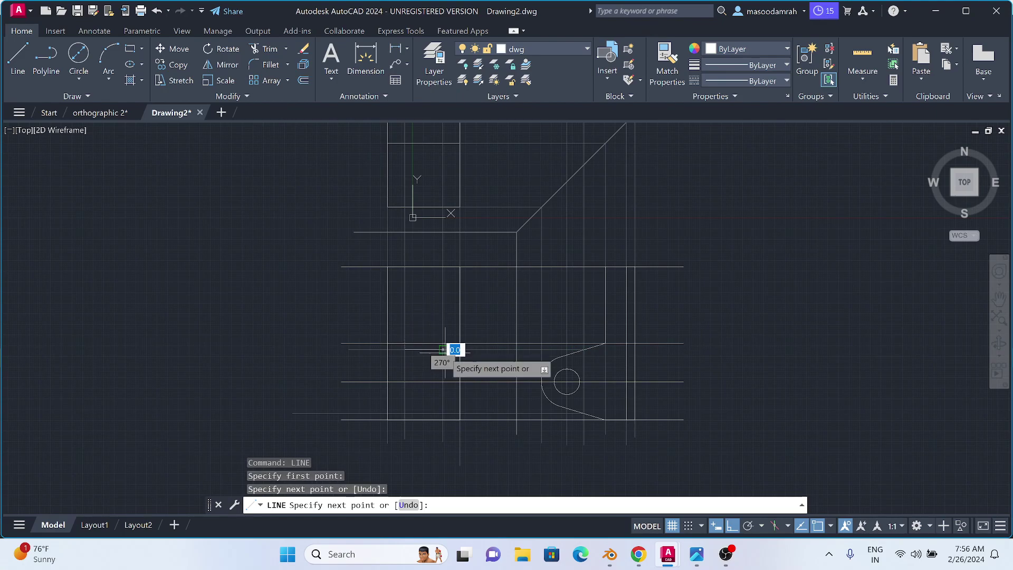
{"action": "left_click", "coordinate": [443, 419]}
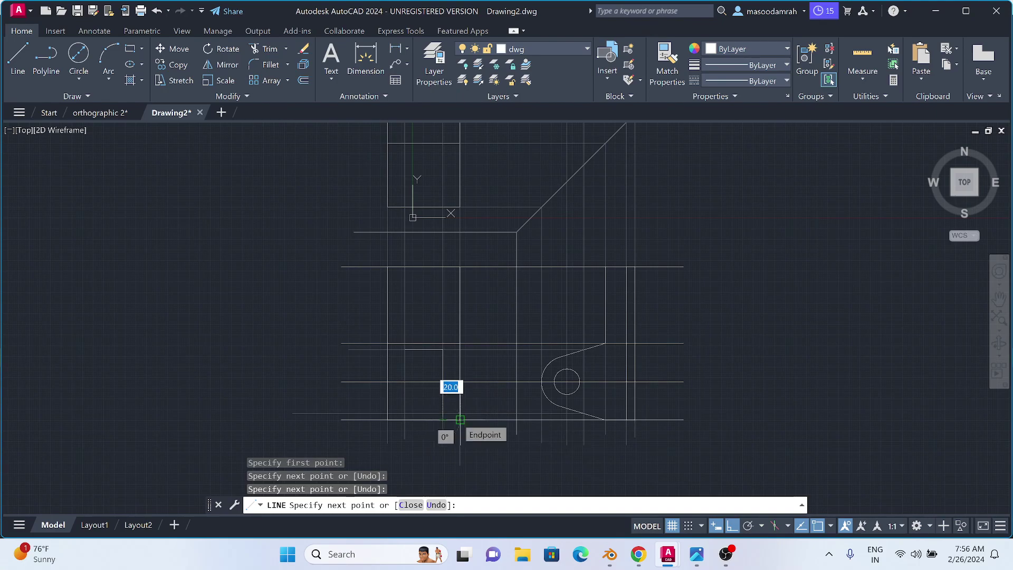
{"action": "left_click", "coordinate": [460, 419]}
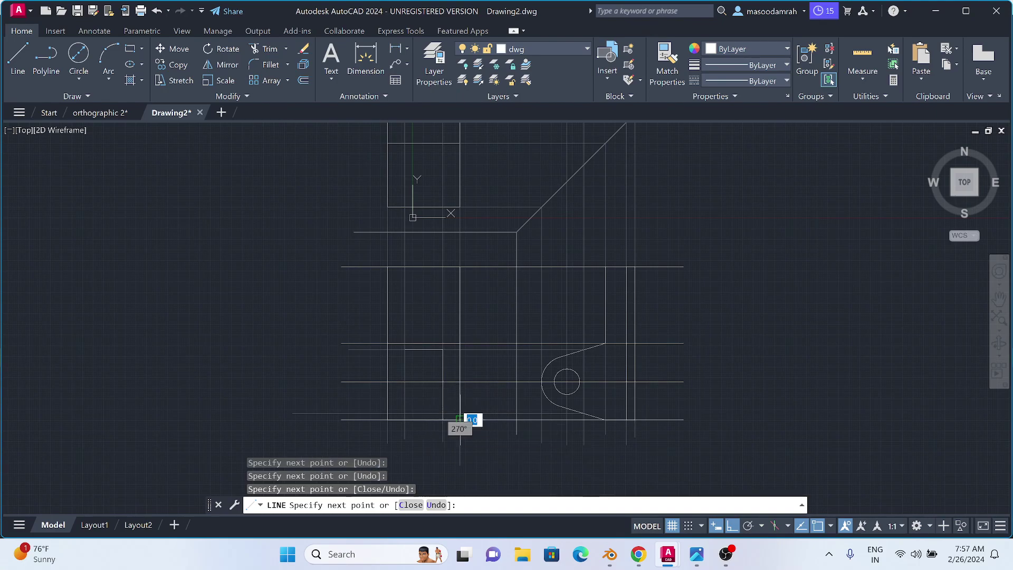
{"action": "key", "text": "Return"}
Step: Draw the inner rectangle's left edge from its top-left corner down to the front view's base line
{"action": "right_click", "coordinate": [207, 264]}
{"action": "left_click", "coordinate": [229, 270]}
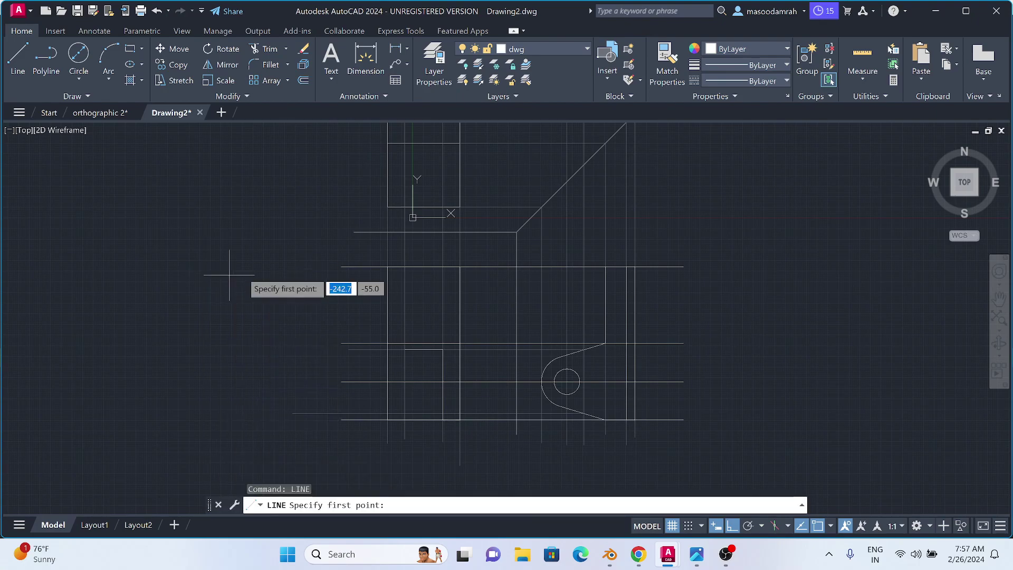
{"action": "left_click", "coordinate": [405, 349]}
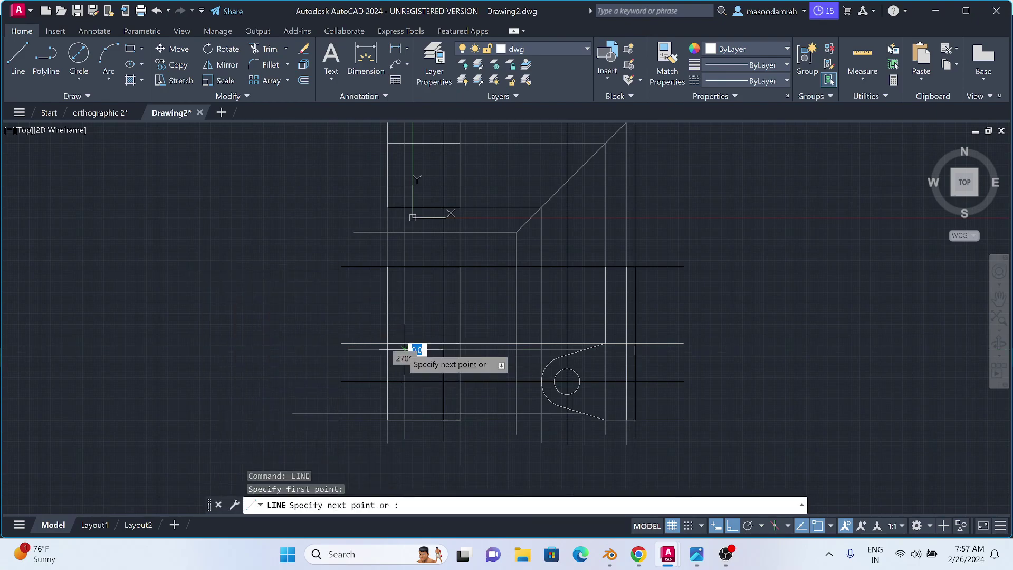
{"action": "left_click", "coordinate": [404, 420]}
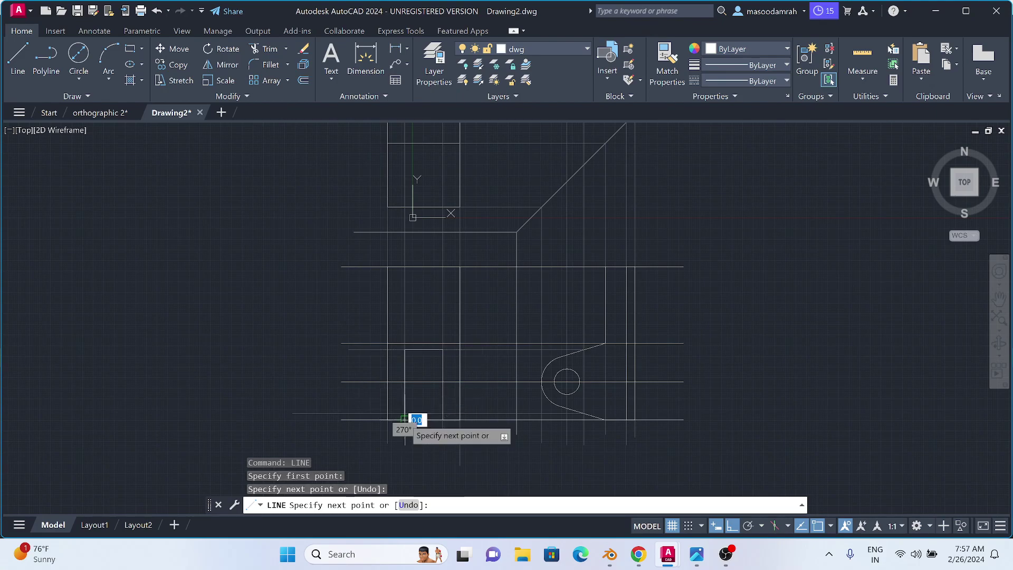
{"action": "key", "text": "Return"}
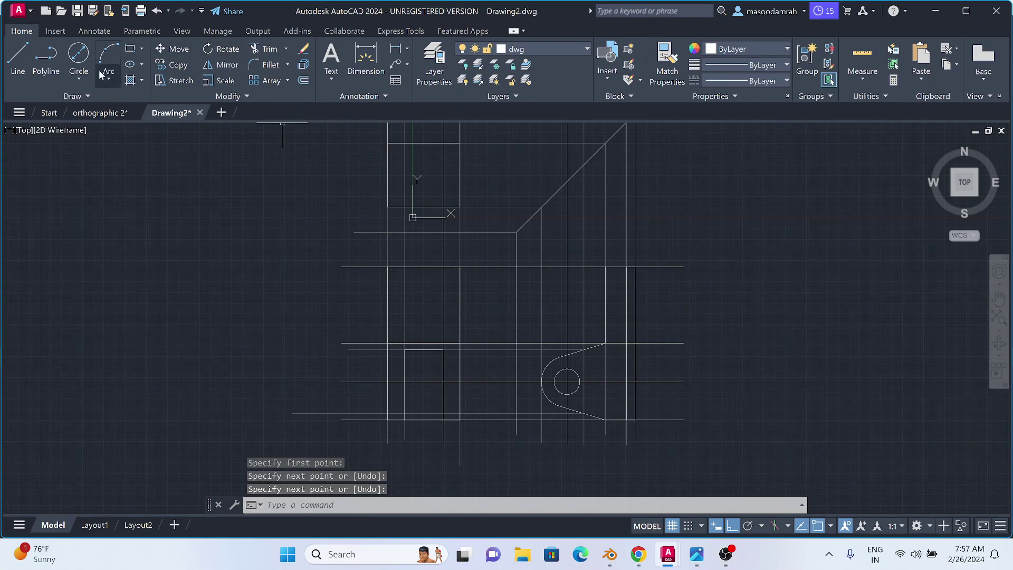
Step: Draw a horizontal line across the inner rectangle just above the front view's base, following the projection line between its sides
{"action": "left_click", "coordinate": [17, 55]}
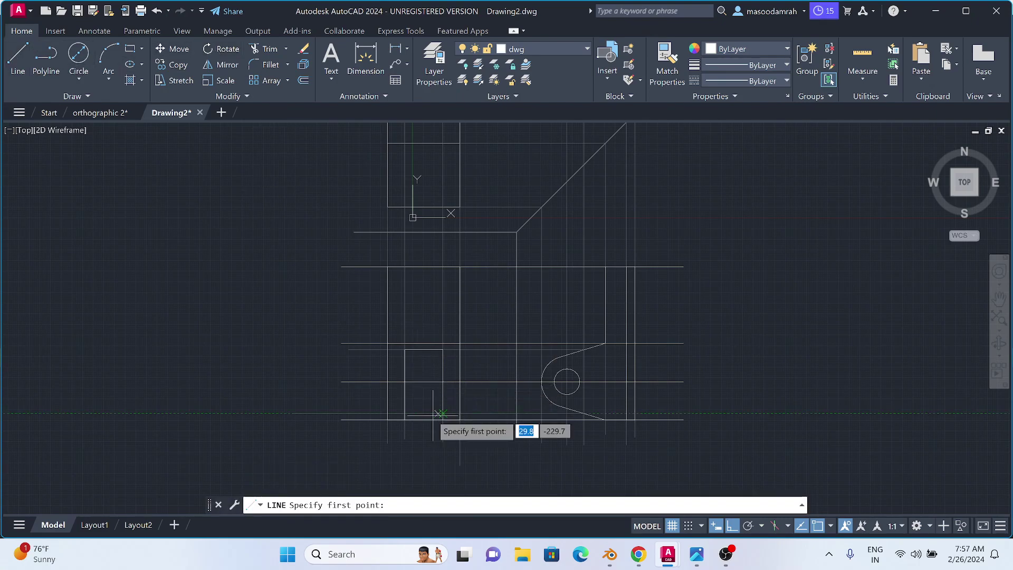
{"action": "left_click", "coordinate": [388, 419]}
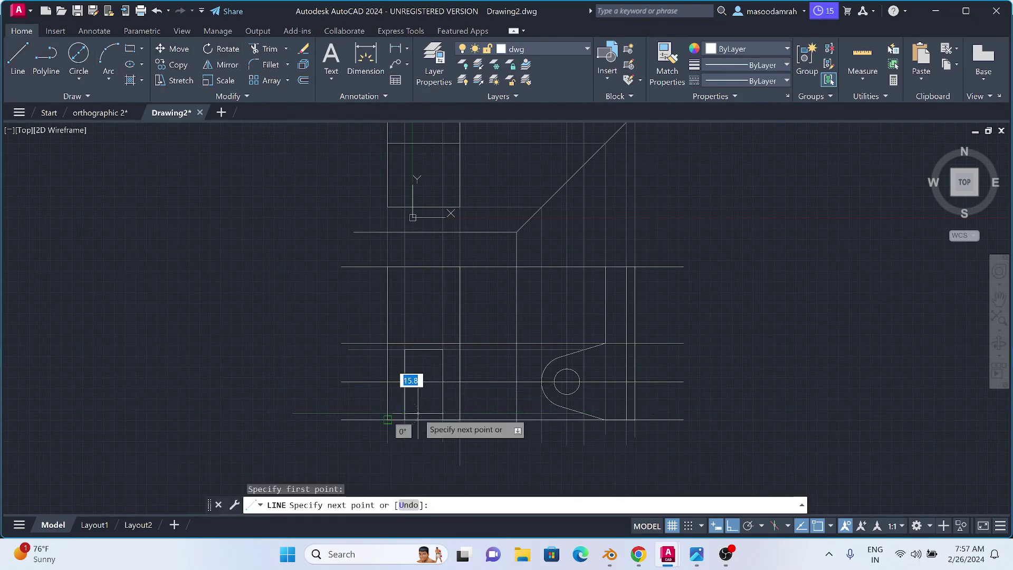
{"action": "left_click", "coordinate": [443, 413]}
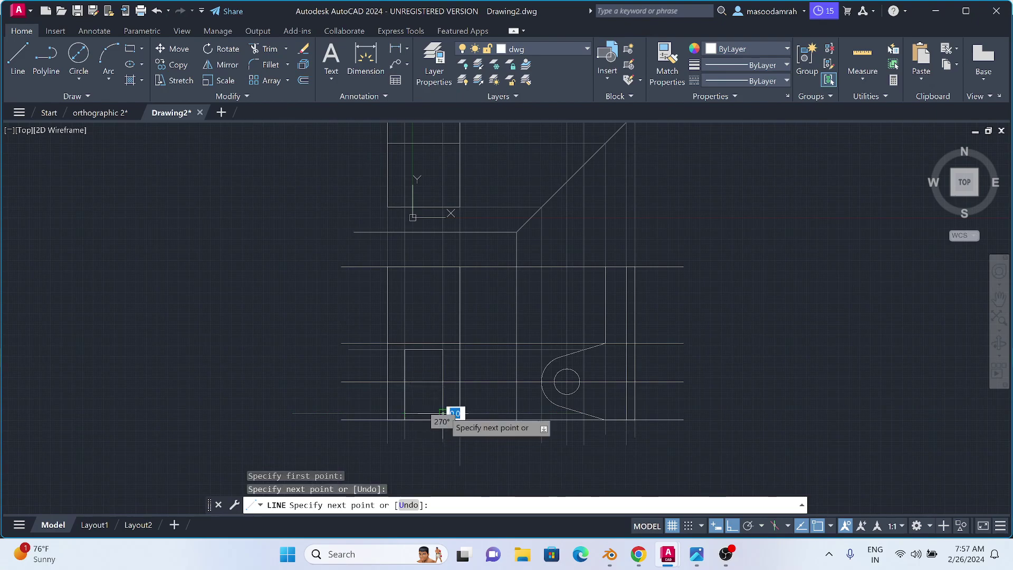
{"action": "key", "text": "Return"}
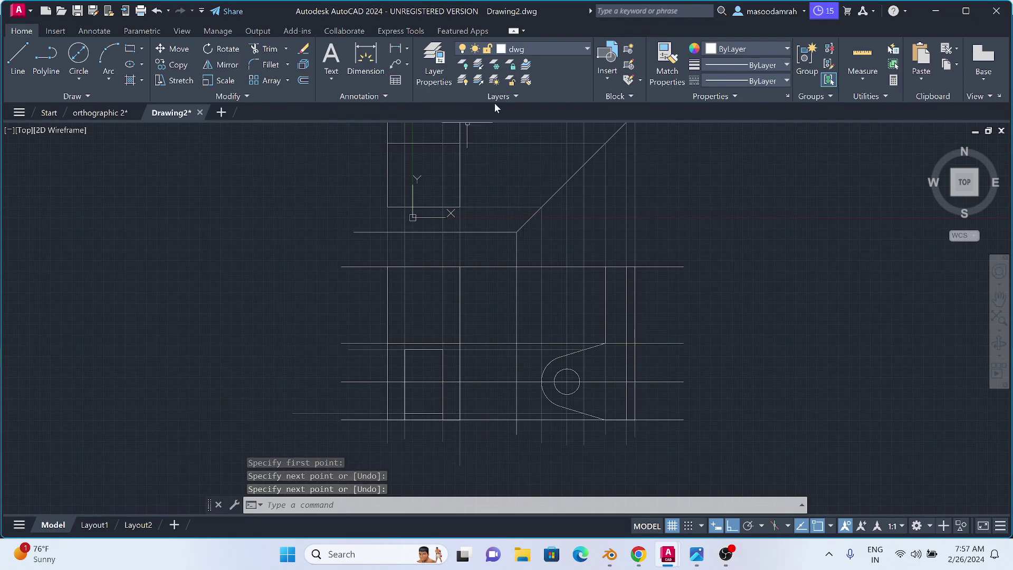
Step: Turn off the proj layer to hide the projection lines
{"action": "left_click", "coordinate": [587, 49]}
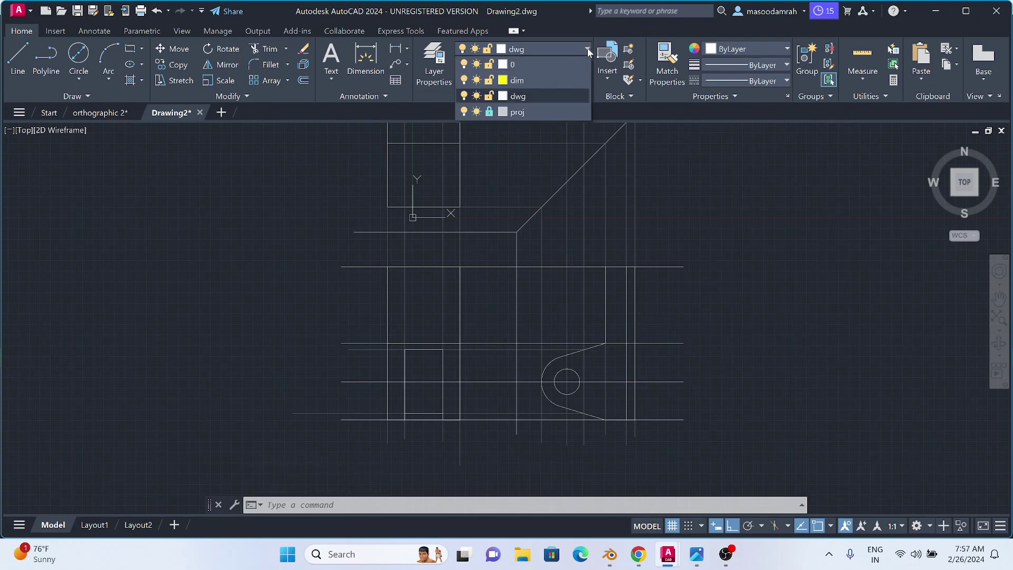
{"action": "left_click", "coordinate": [463, 111]}
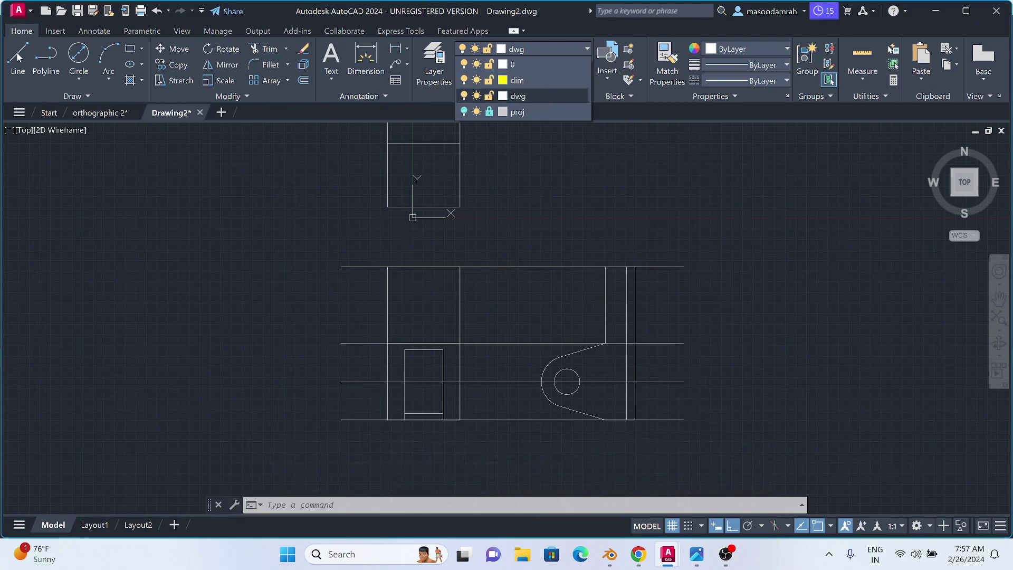
{"action": "left_click", "coordinate": [112, 132]}
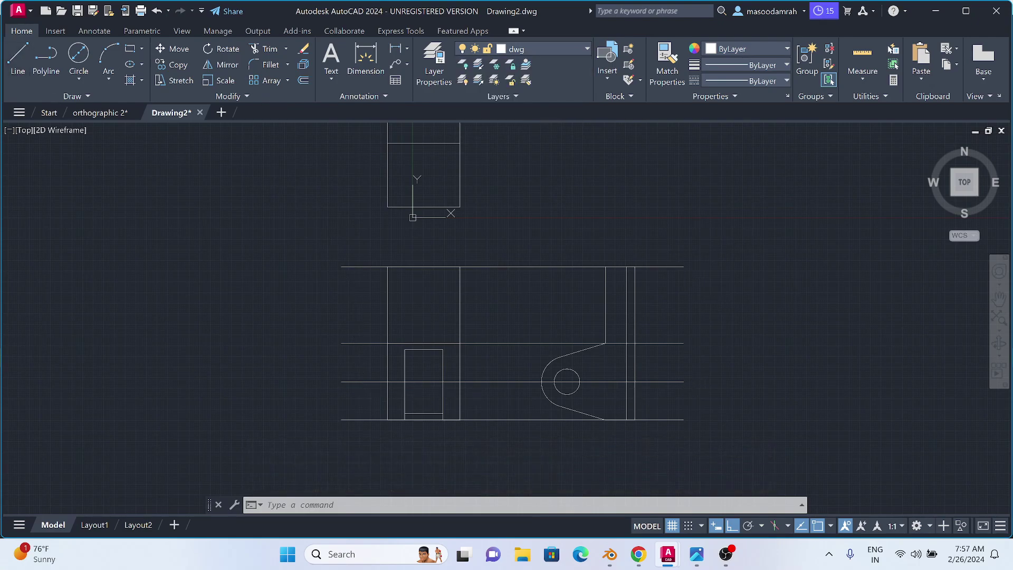
Step: Move the four long horizontal lines crossing the front and side views onto the proj layer
{"action": "left_click", "coordinate": [695, 443]}
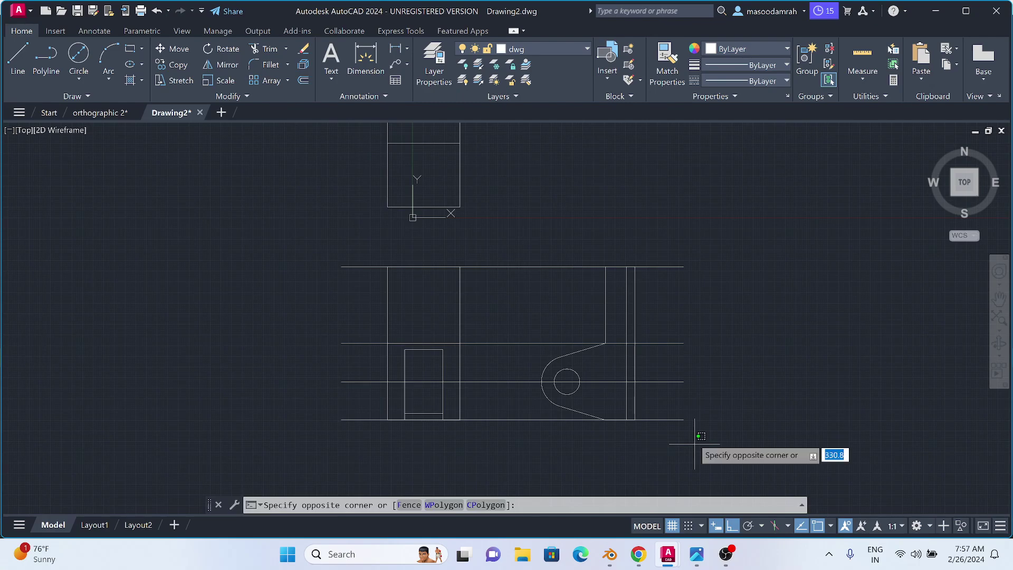
{"action": "left_click", "coordinate": [670, 266]}
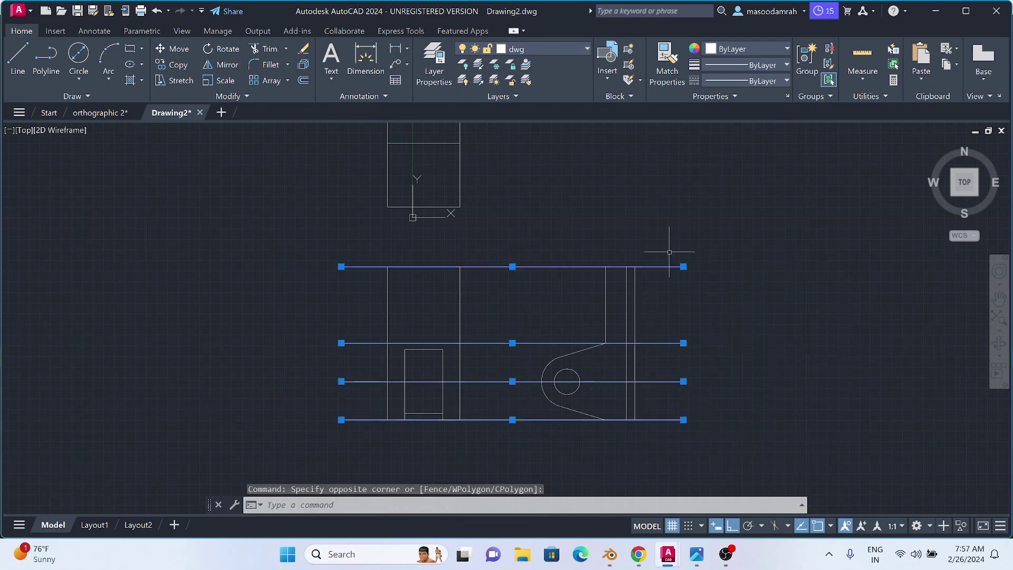
{"action": "left_click", "coordinate": [589, 49]}
{"action": "left_click", "coordinate": [543, 107]}
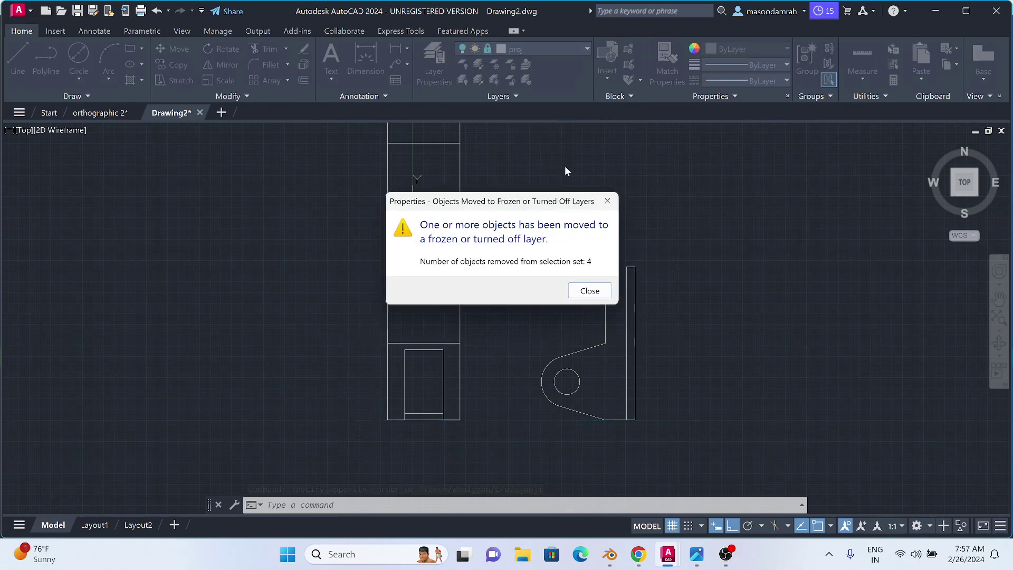
{"action": "left_click", "coordinate": [585, 296]}
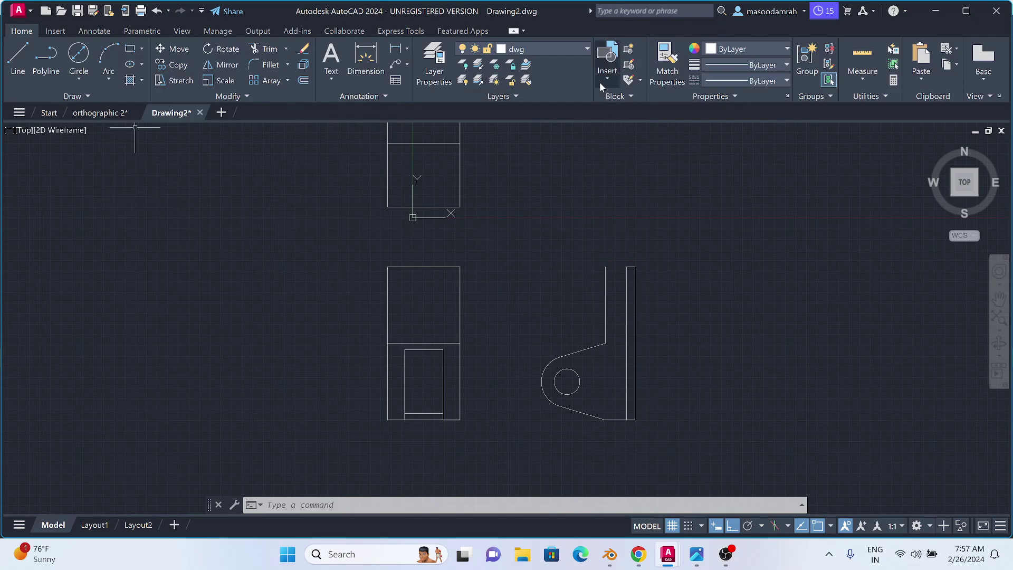
Step: Draw the missing top edge of the side view between its front vertical edge and the adjacent inner vertical line
{"action": "left_click", "coordinate": [24, 52]}
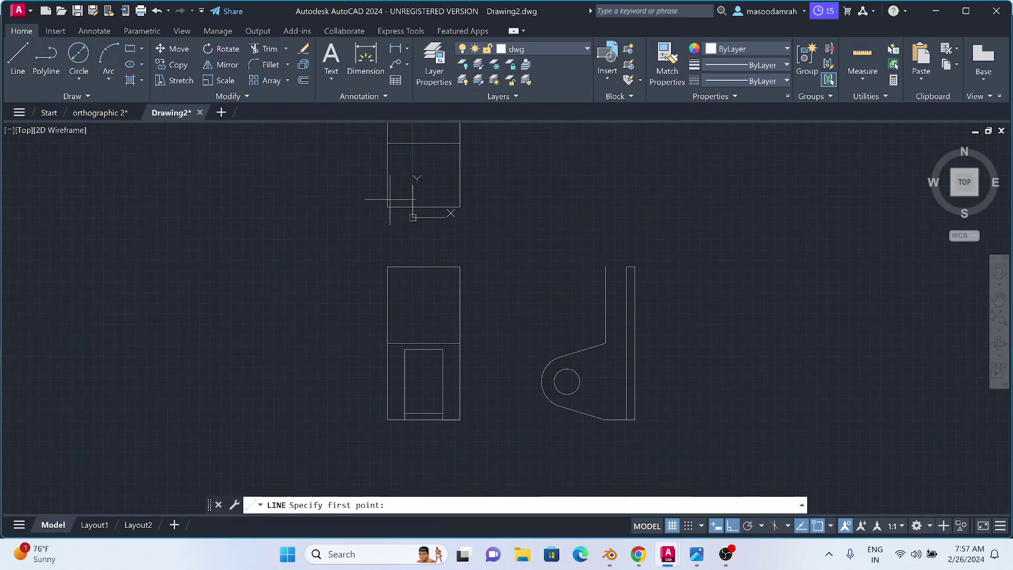
{"action": "left_click", "coordinate": [605, 267]}
{"action": "left_click", "coordinate": [606, 267]}
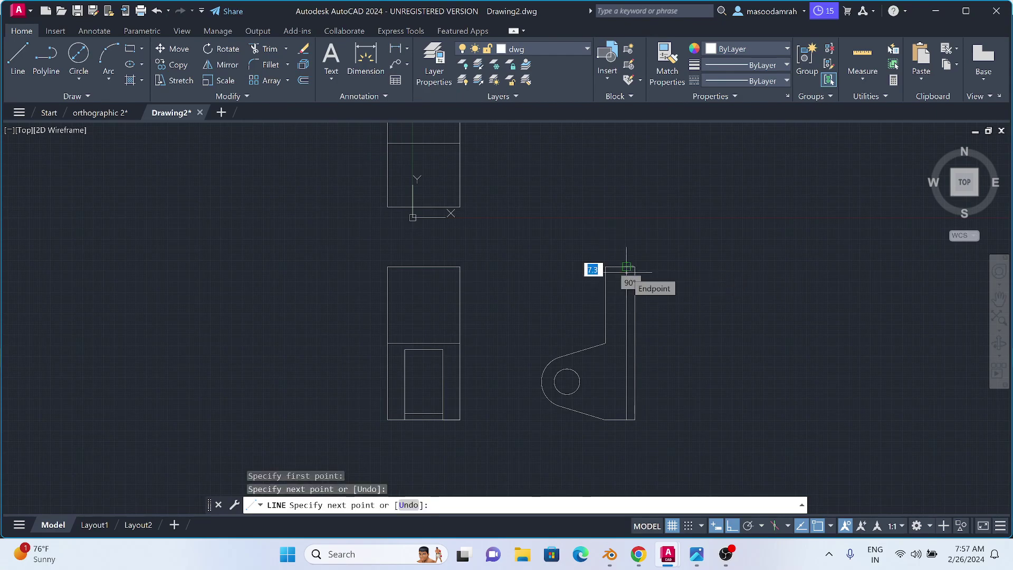
{"action": "left_click", "coordinate": [627, 268]}
{"action": "key", "text": "Return"}
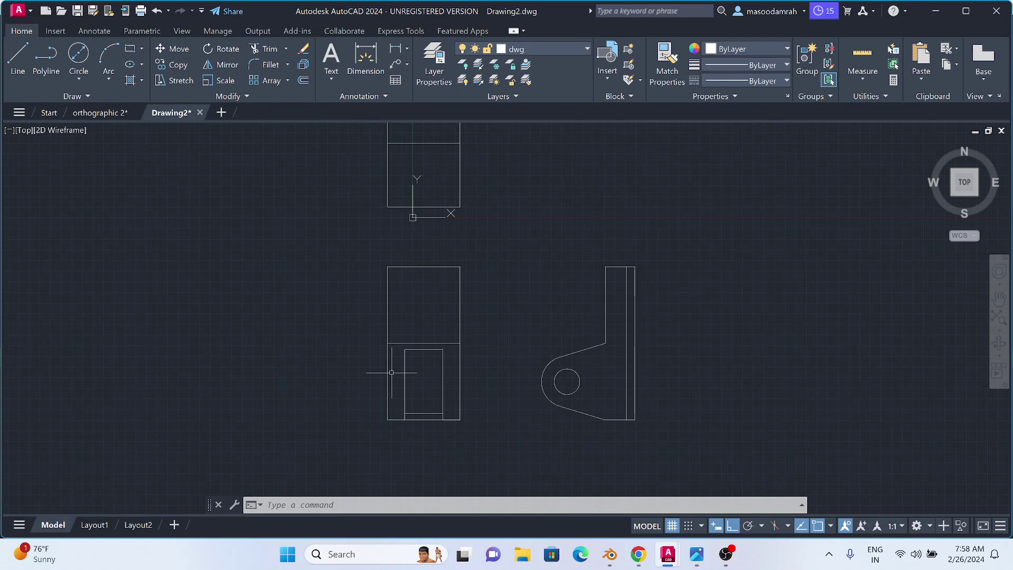
Step: Check the dimensioned isometric bracket image in the photo viewer, and return to the AutoCAD drawing
{"action": "scroll", "coordinate": [405, 291], "scroll_direction": "down", "scroll_amount": 2}
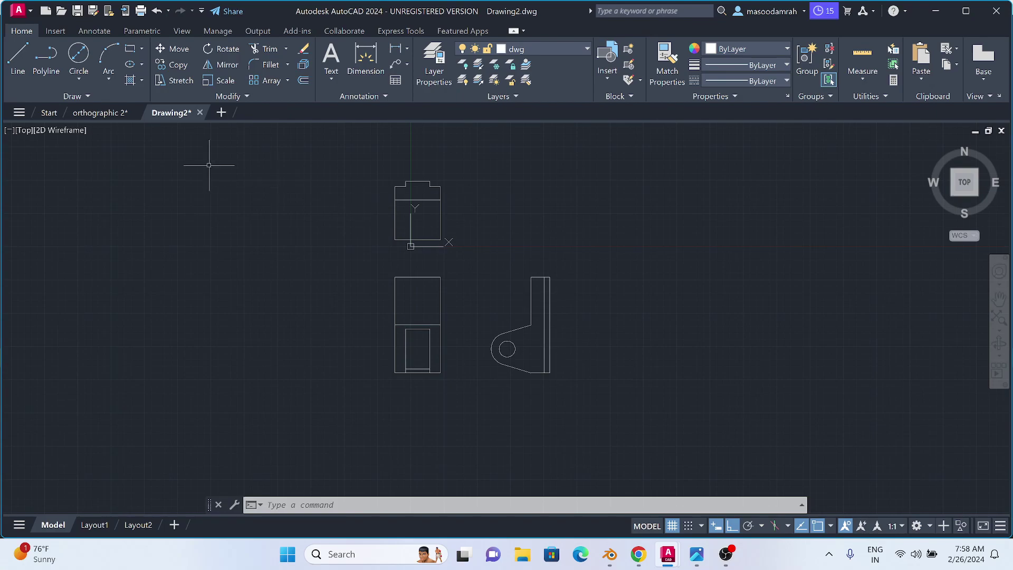
{"action": "key", "text": "alt+Tab"}
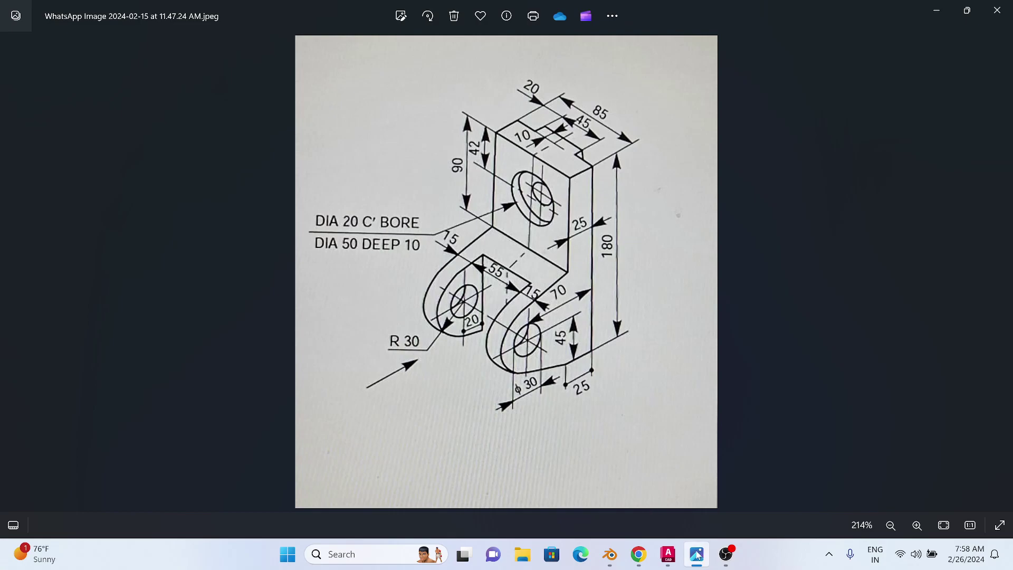
{"action": "left_click", "coordinate": [689, 561]}
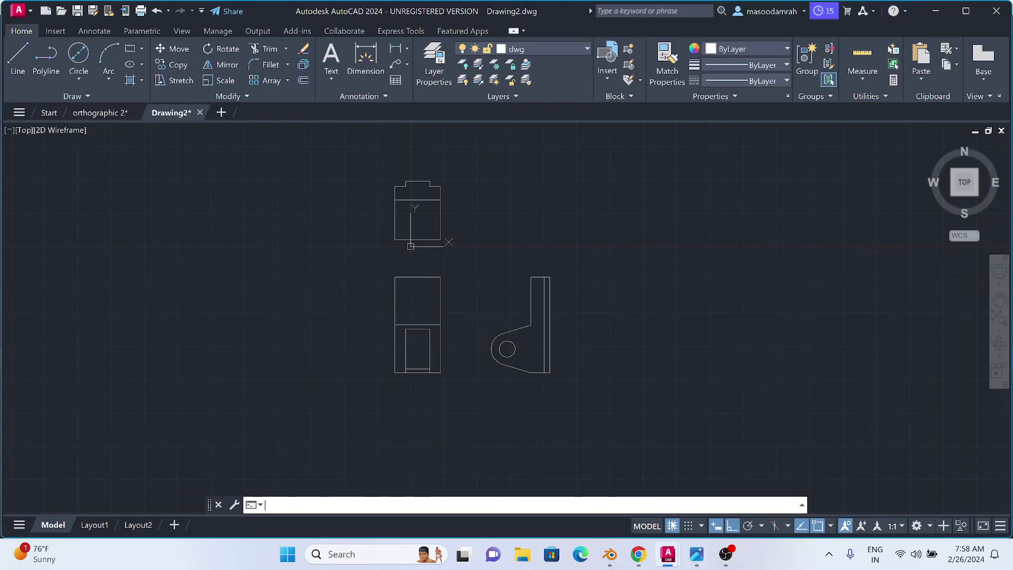
Step: Turn the proj layer back on and unlock it
{"action": "left_click", "coordinate": [587, 49]}
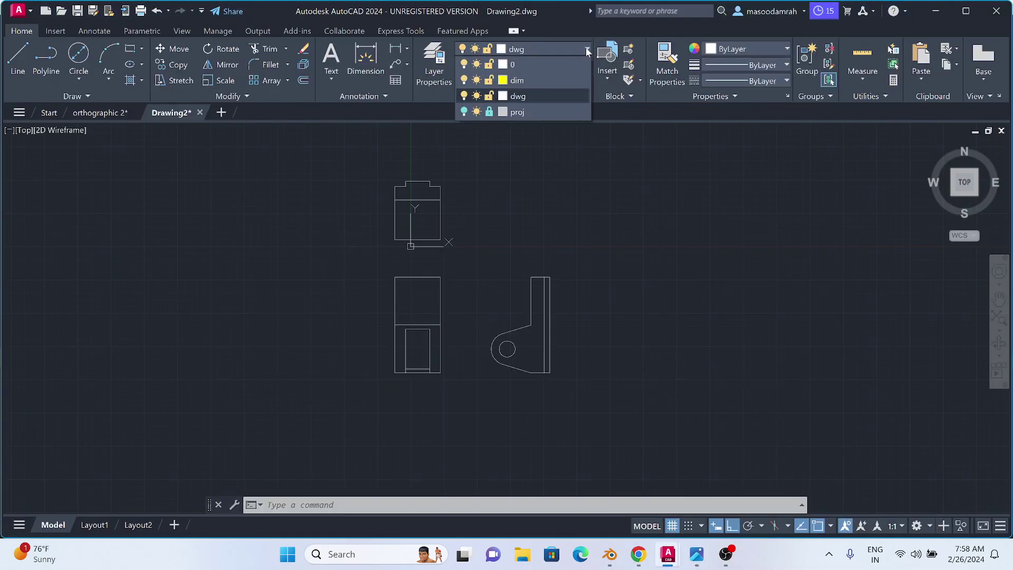
{"action": "left_click", "coordinate": [464, 112]}
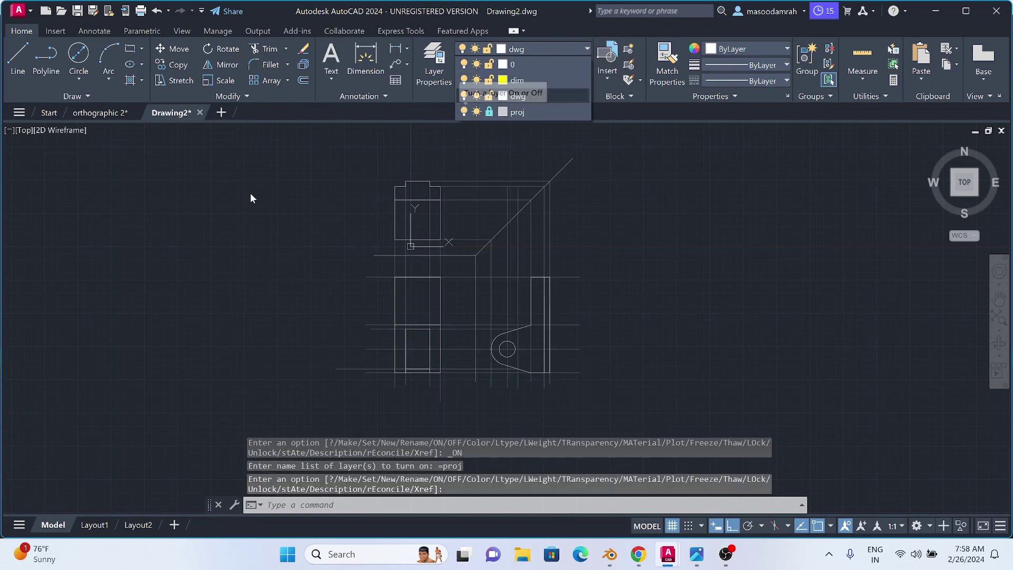
{"action": "scroll", "coordinate": [344, 295], "scroll_direction": "up", "scroll_amount": 1}
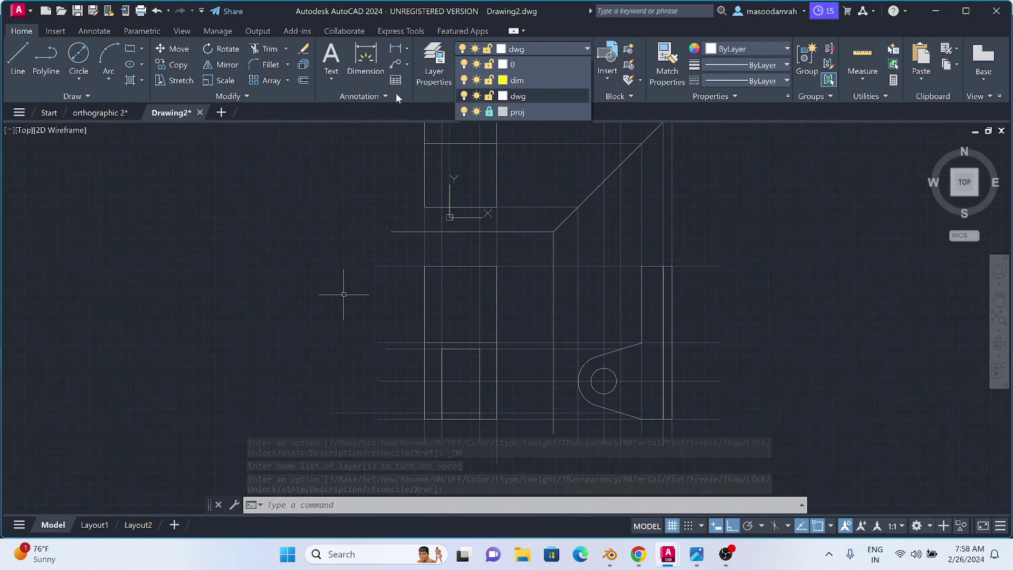
{"action": "left_click", "coordinate": [309, 78]}
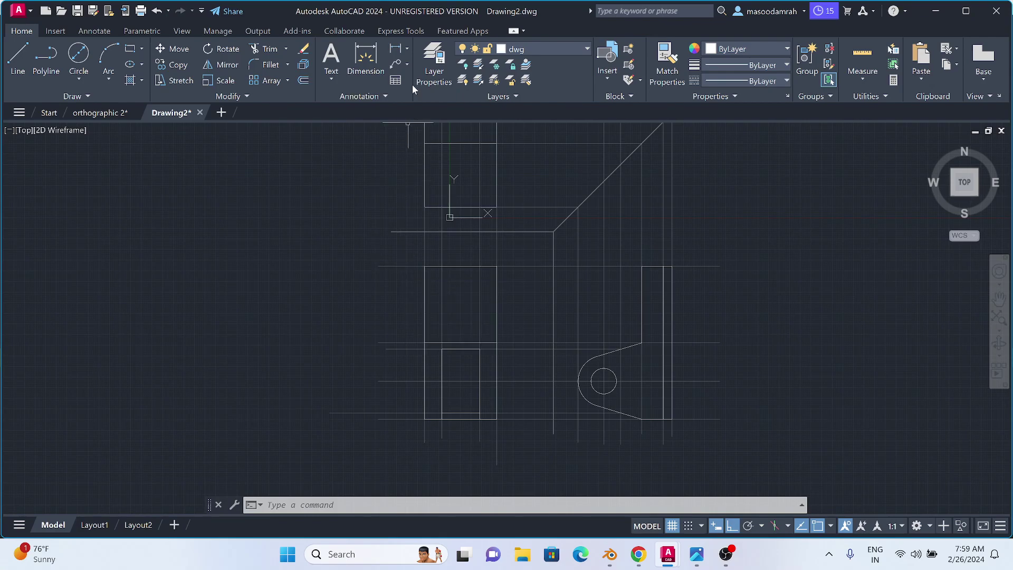
{"action": "left_click", "coordinate": [432, 60]}
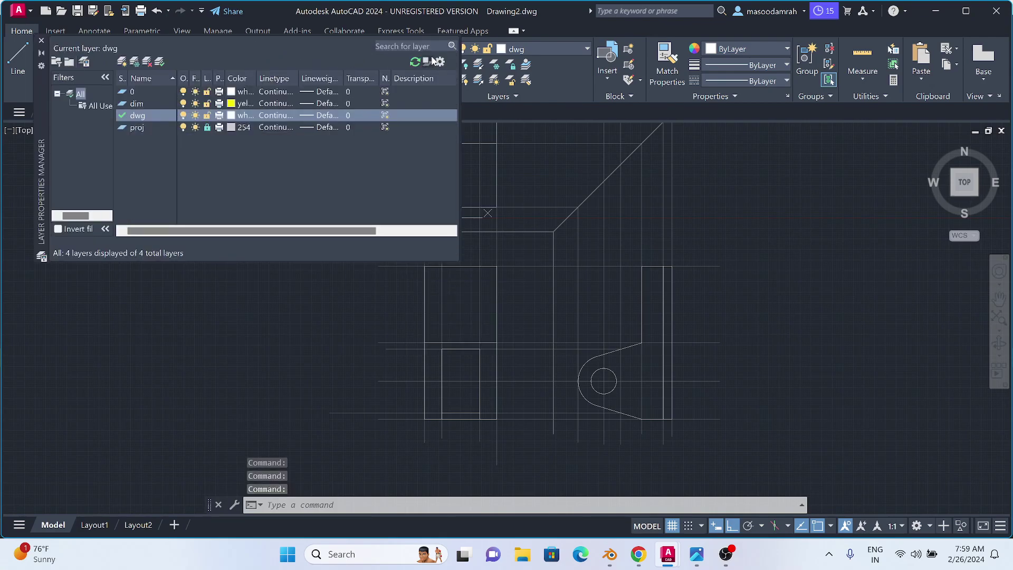
{"action": "left_click", "coordinate": [208, 128]}
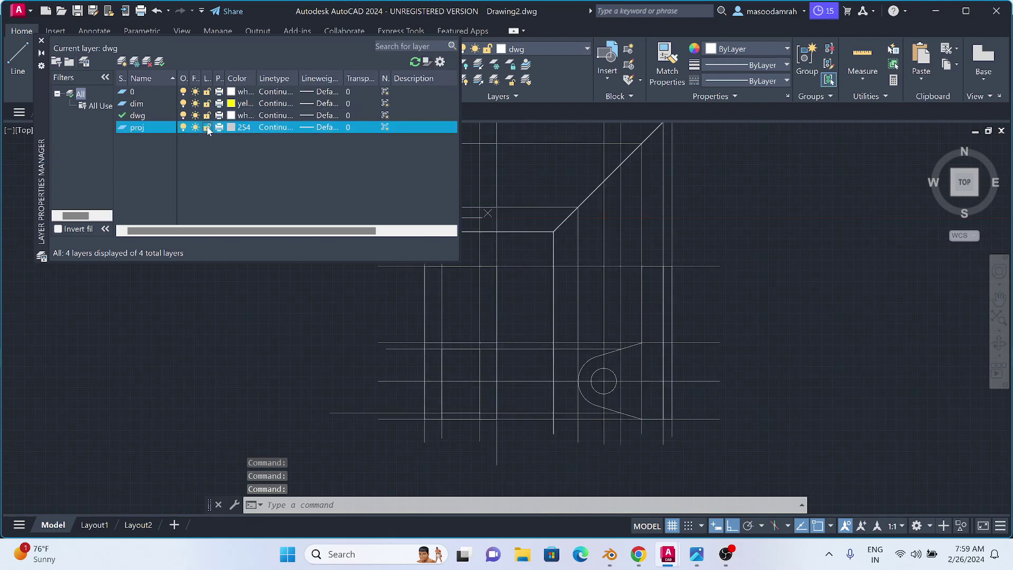
{"action": "left_click", "coordinate": [41, 41]}
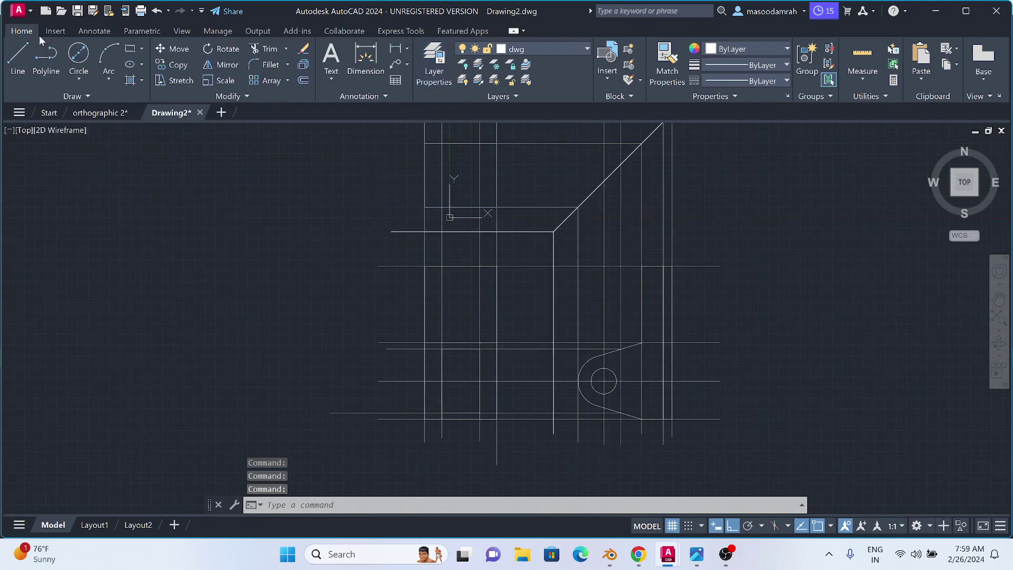
Step: Offset the top horizontal projection line of the front and side views downward by 42
{"action": "left_click", "coordinate": [304, 81]}
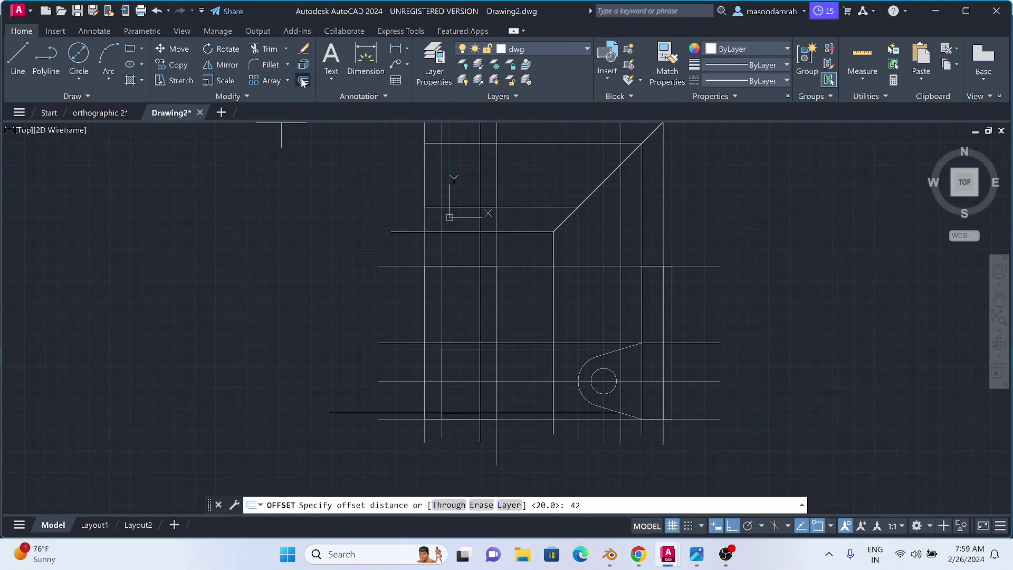
{"action": "key", "text": "Return"}
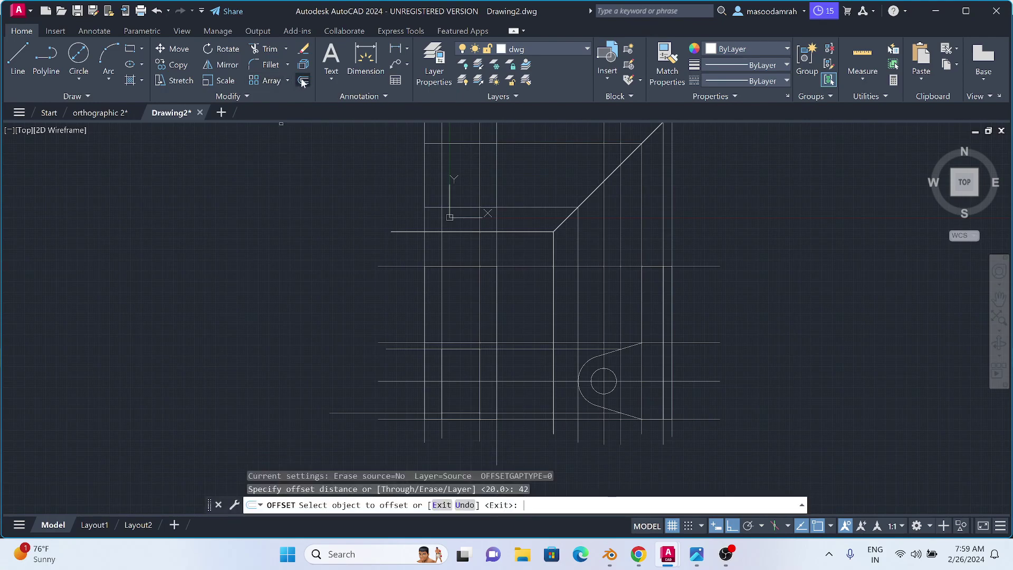
{"action": "left_click", "coordinate": [402, 266]}
{"action": "left_click", "coordinate": [403, 292]}
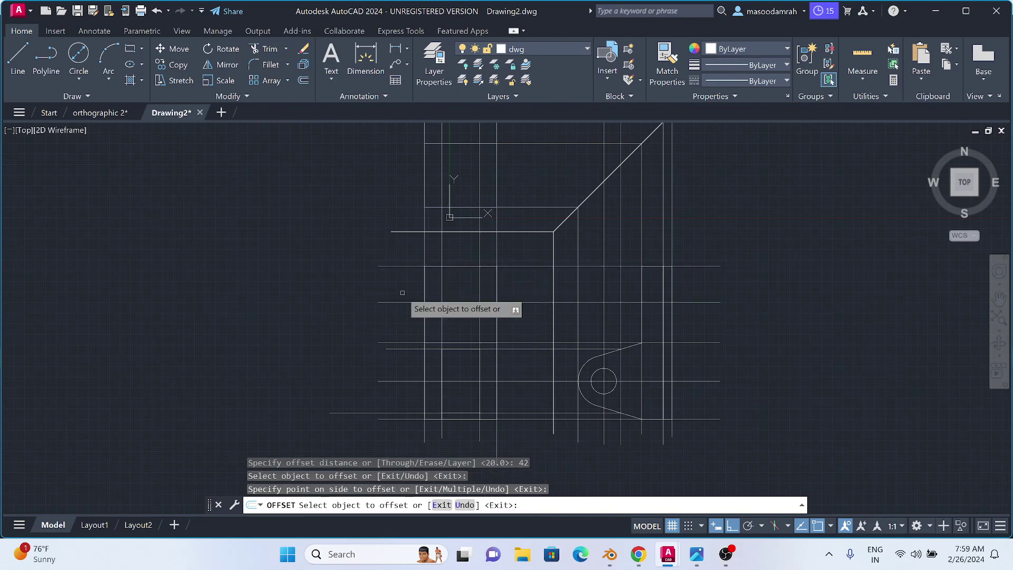
{"action": "key", "text": "Return"}
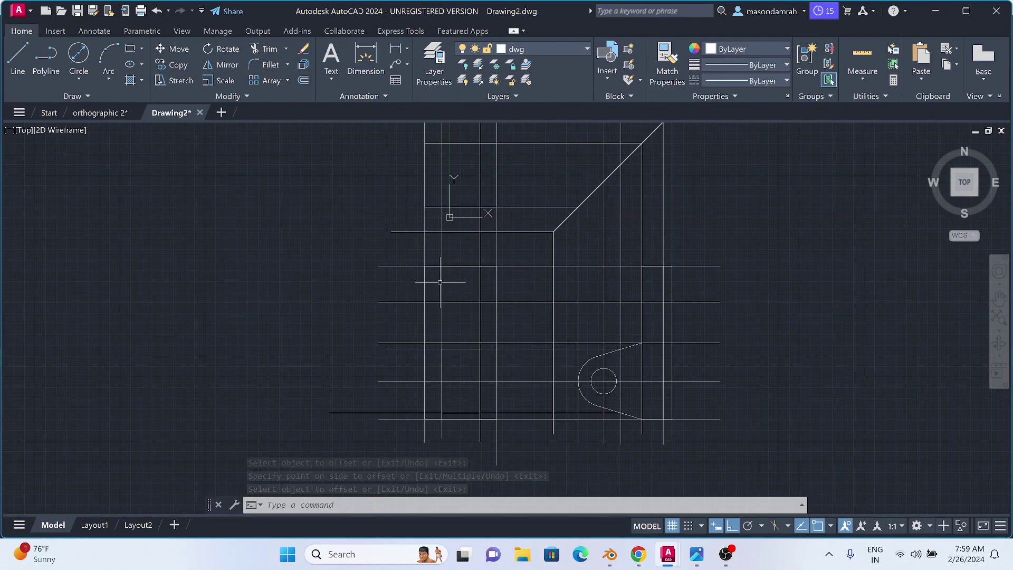
Step: Draw a 50 diameter circle on the offset line in the front view, centred midway between the two inner vertical lines
{"action": "scroll", "coordinate": [453, 294], "scroll_direction": "up", "scroll_amount": 2}
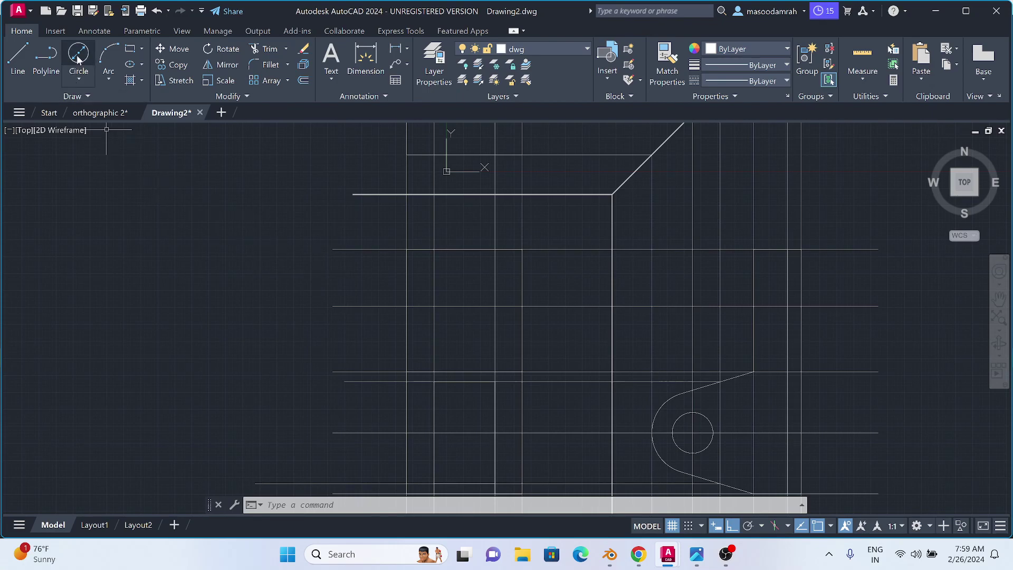
{"action": "left_click", "coordinate": [78, 59]}
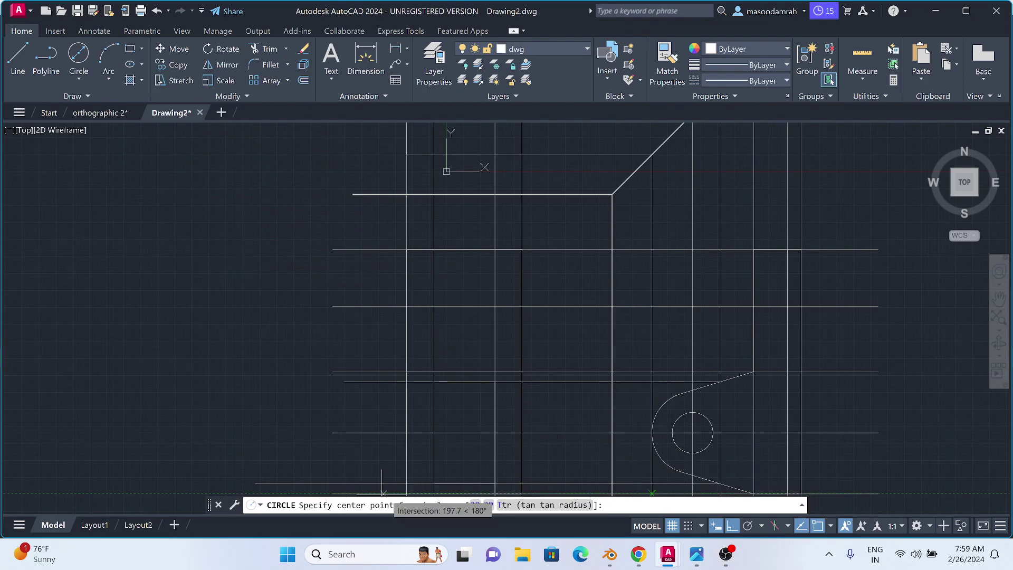
{"action": "right_click", "coordinate": [250, 281], "text": "shift"}
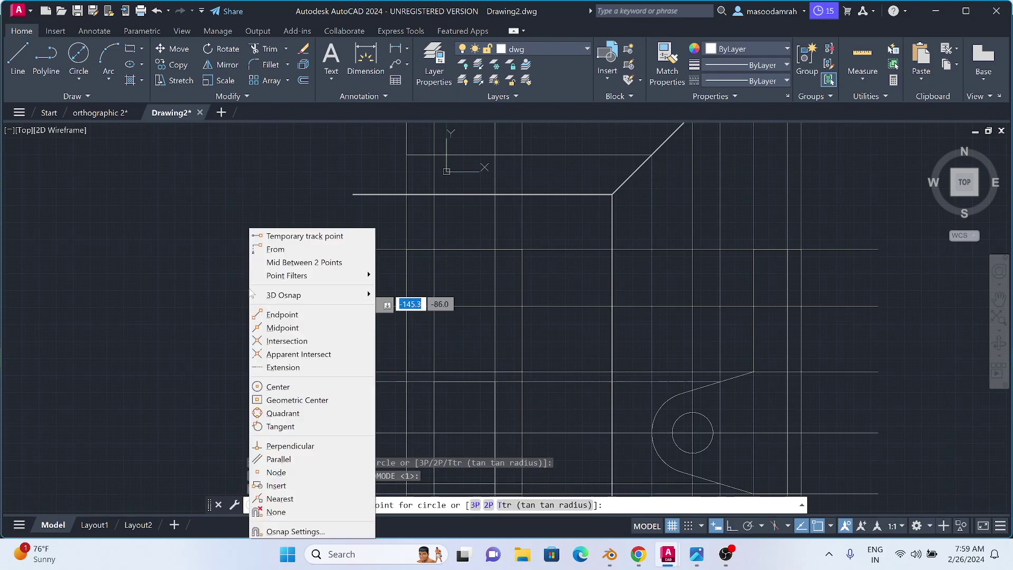
{"action": "left_click", "coordinate": [288, 263]}
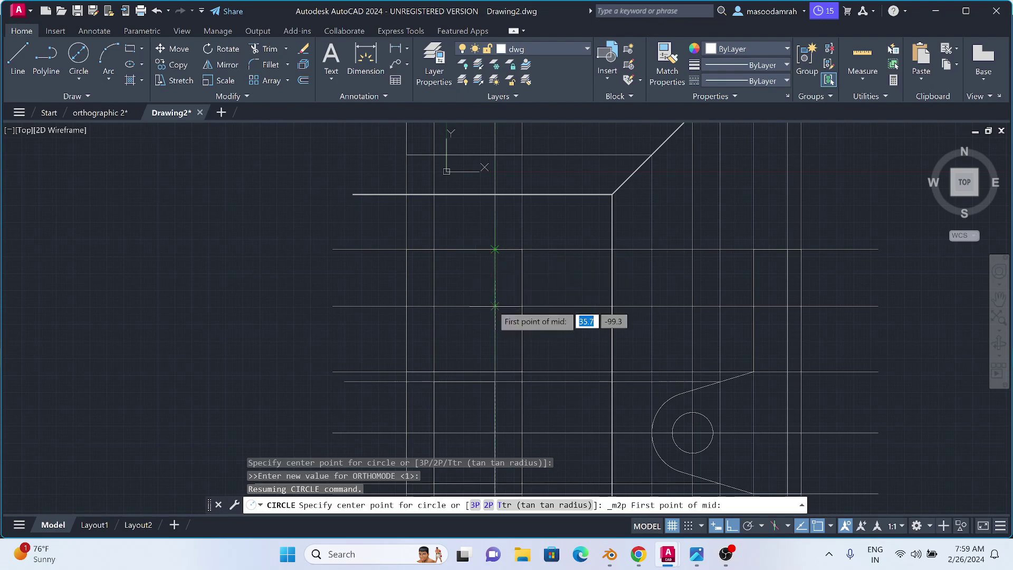
{"action": "left_click", "coordinate": [495, 305]}
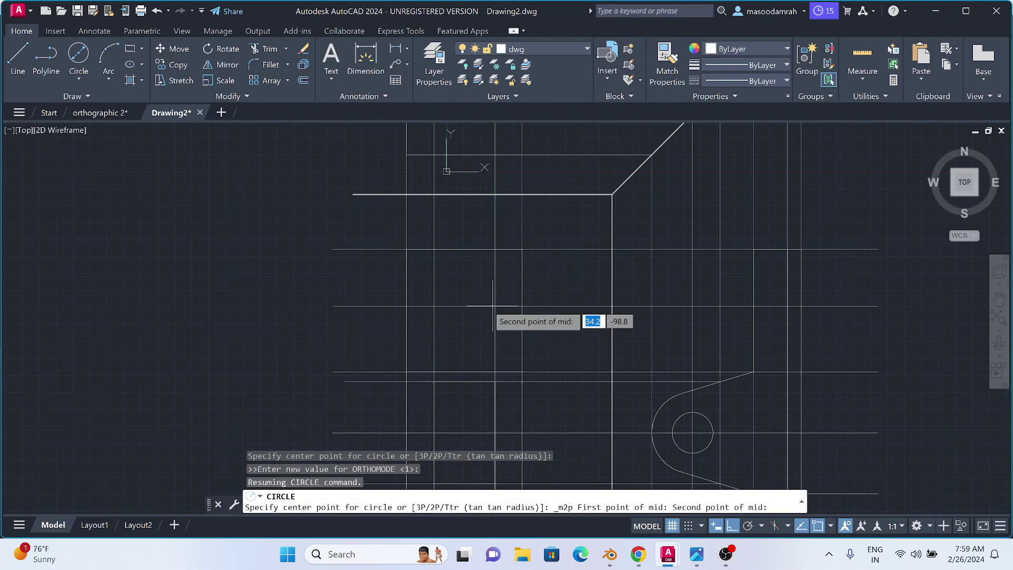
{"action": "left_click", "coordinate": [433, 306]}
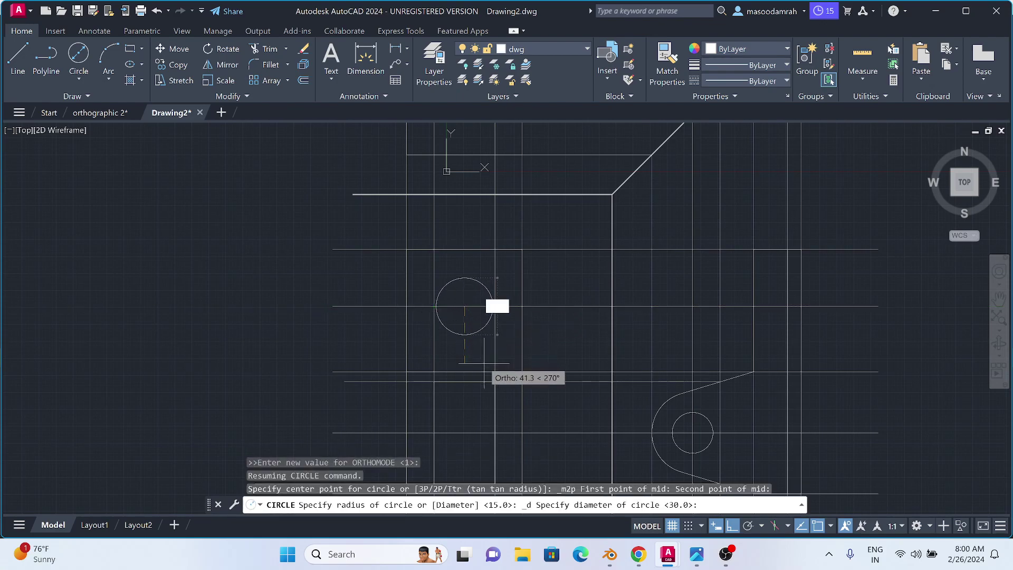
{"action": "key", "text": "alt+Tab"}
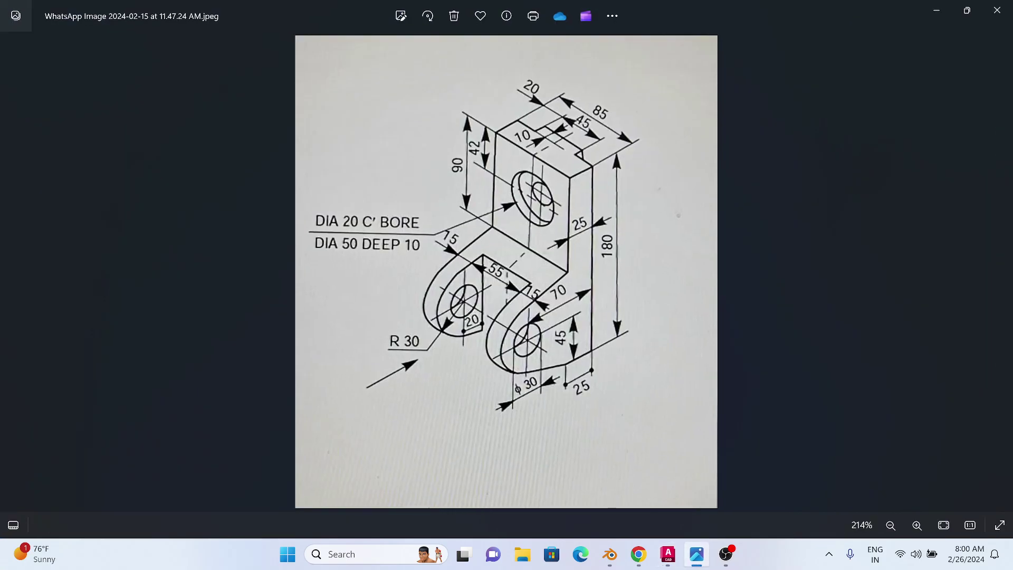
{"action": "key", "text": "alt+Tab"}
{"action": "type", "text": "50"}
{"action": "key", "text": "Return"}
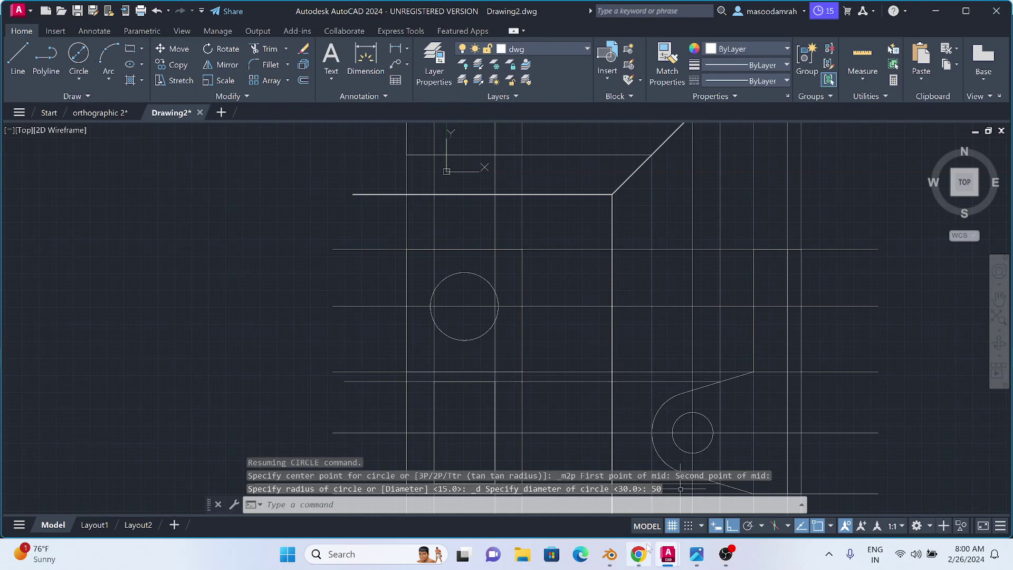
Step: Check the bore sizes in the isometric image, and draw a 20 diameter circle concentric with the 50 diameter circle in the front view
{"action": "left_click", "coordinate": [696, 554]}
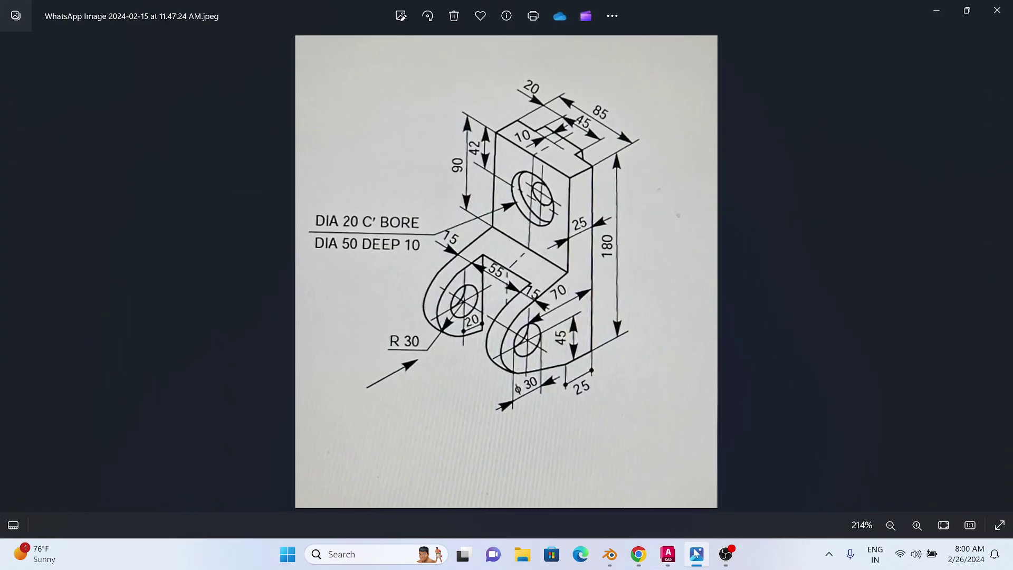
{"action": "left_click", "coordinate": [697, 553]}
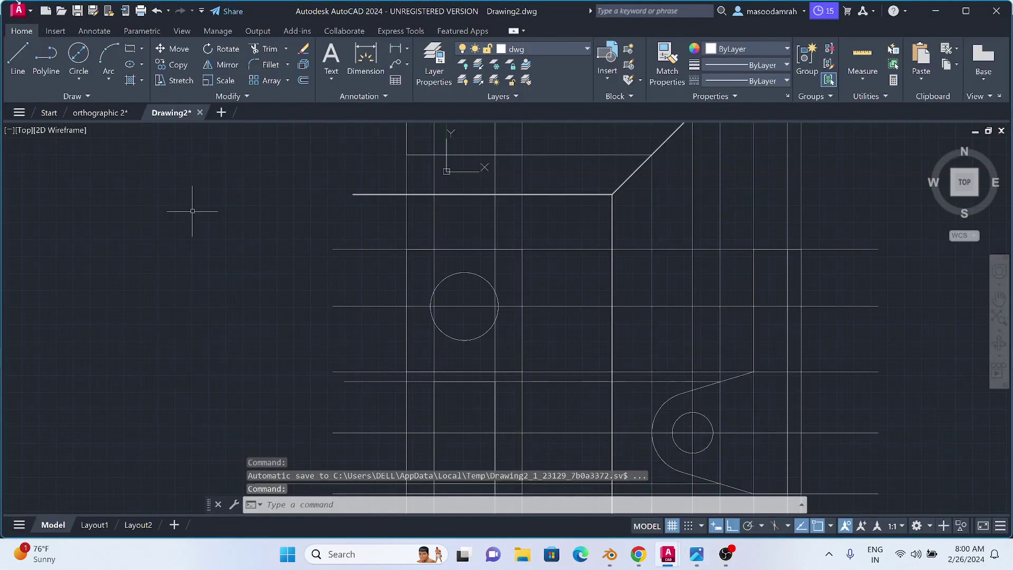
{"action": "left_click", "coordinate": [78, 55]}
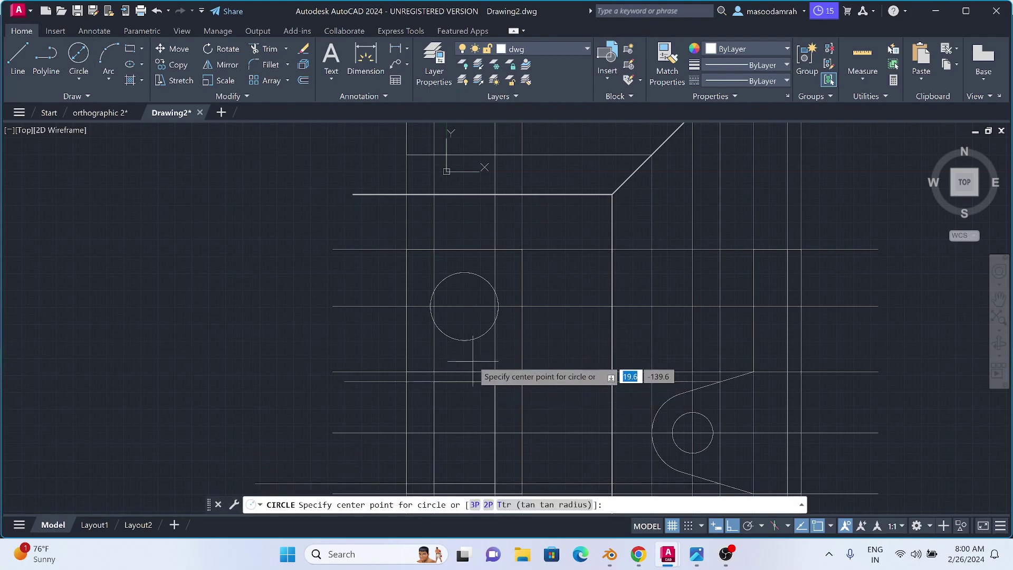
{"action": "left_click", "coordinate": [831, 527]}
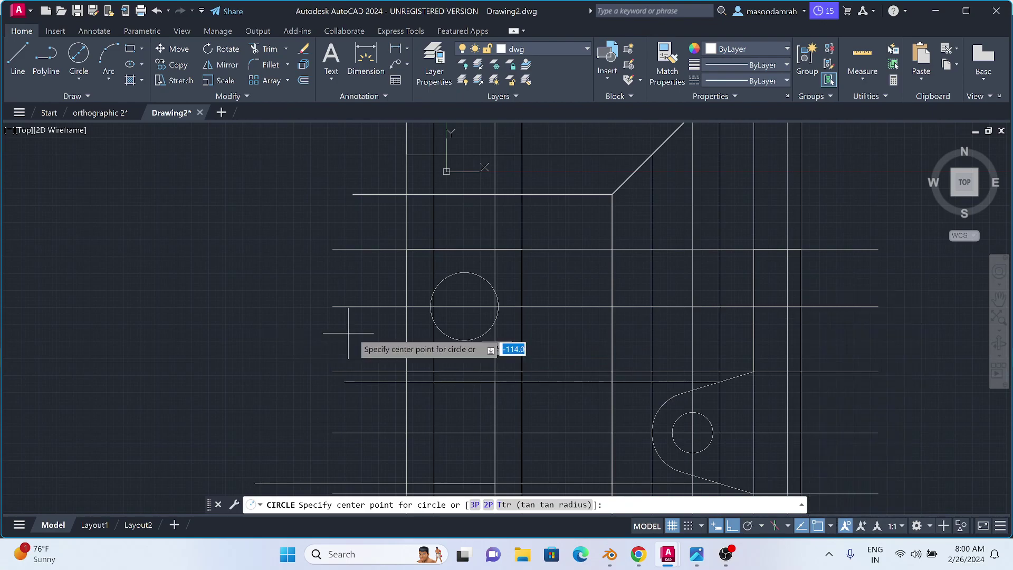
{"action": "left_click", "coordinate": [464, 306]}
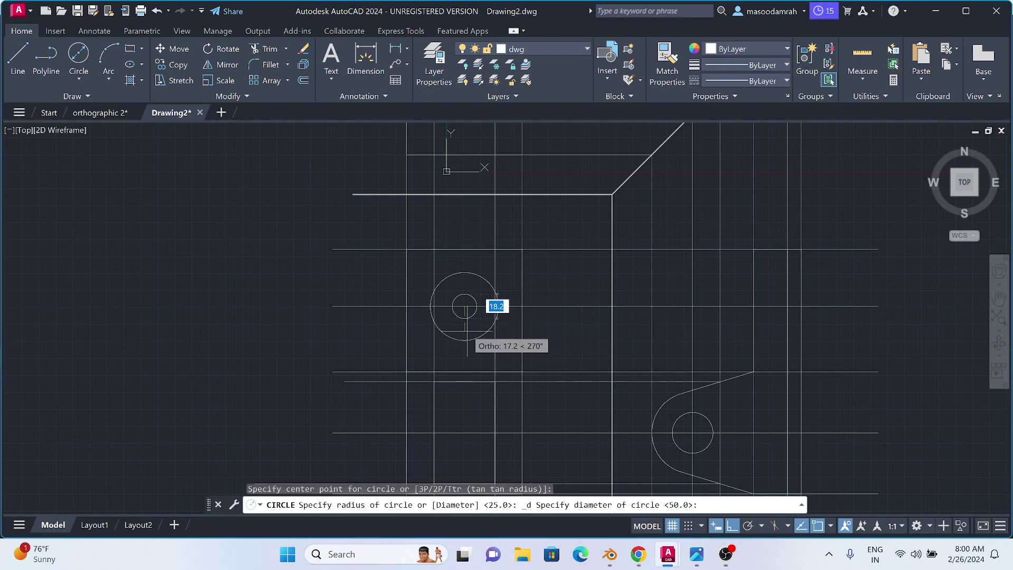
{"action": "type", "text": "2"}
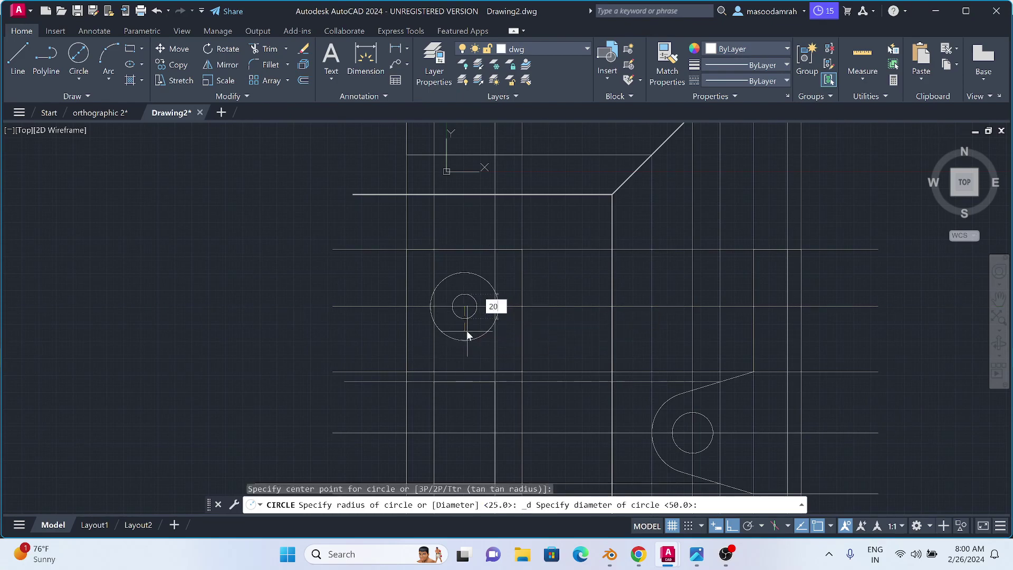
{"action": "type", "text": "0"}
{"action": "key", "text": "Return"}
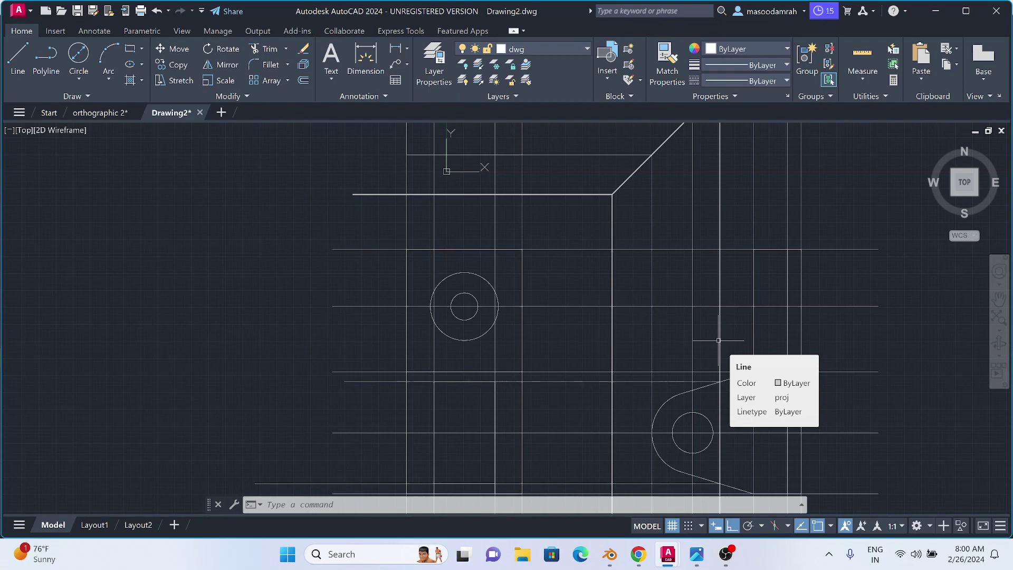
Step: Make proj the current layer
{"action": "left_click", "coordinate": [719, 340]}
{"action": "key", "text": "Delete"}
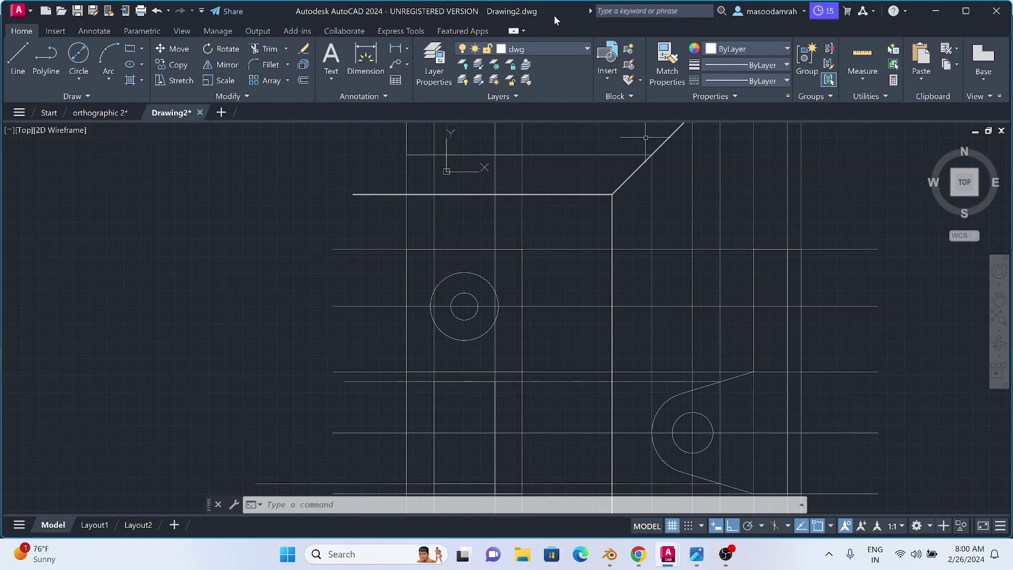
{"action": "left_click", "coordinate": [588, 50]}
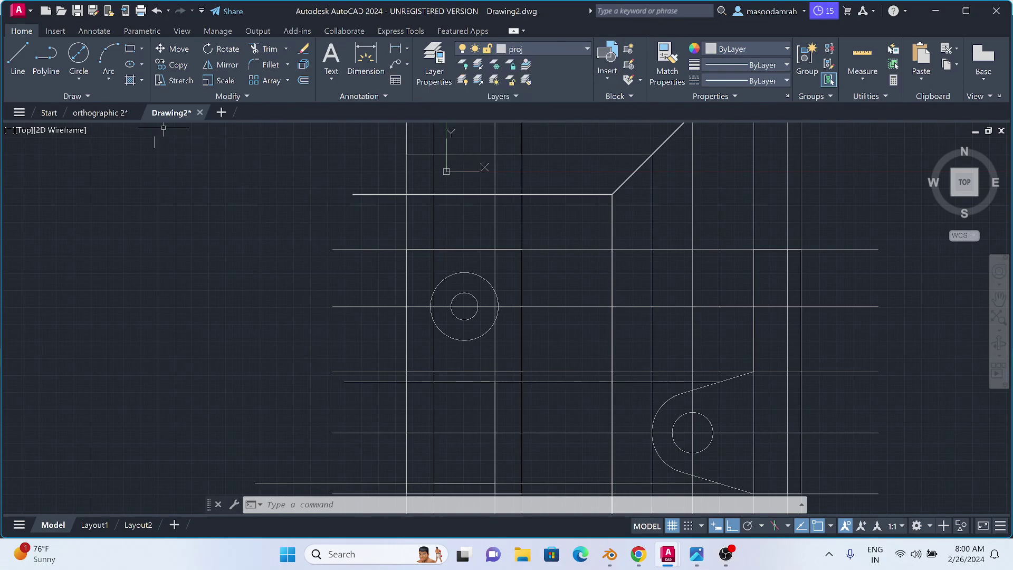
Step: Enable the Quadrant object snap and draw a horizontal projection line from the top of the 50 diameter circle across the side view
{"action": "left_click", "coordinate": [25, 58]}
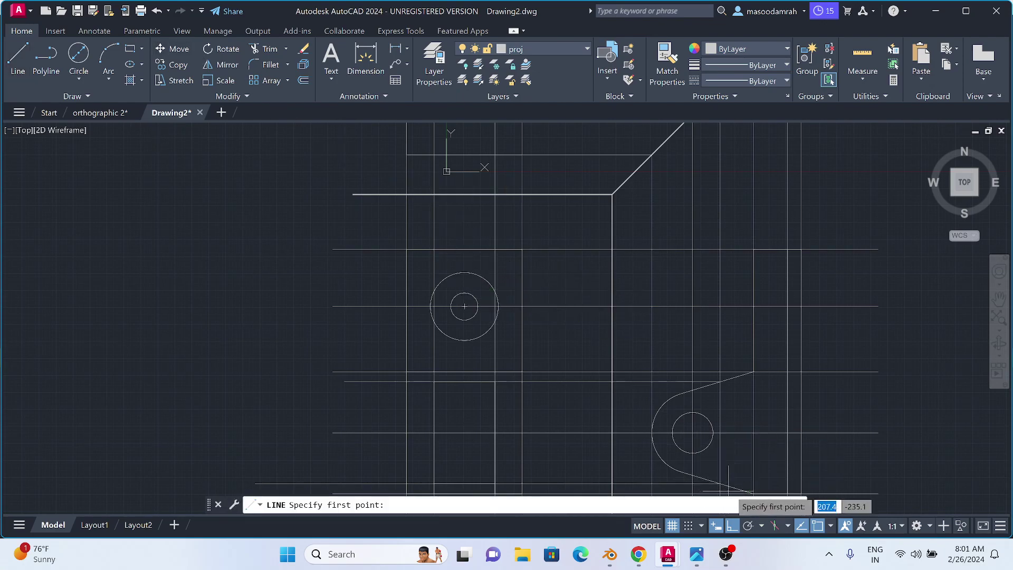
{"action": "left_click", "coordinate": [831, 526]}
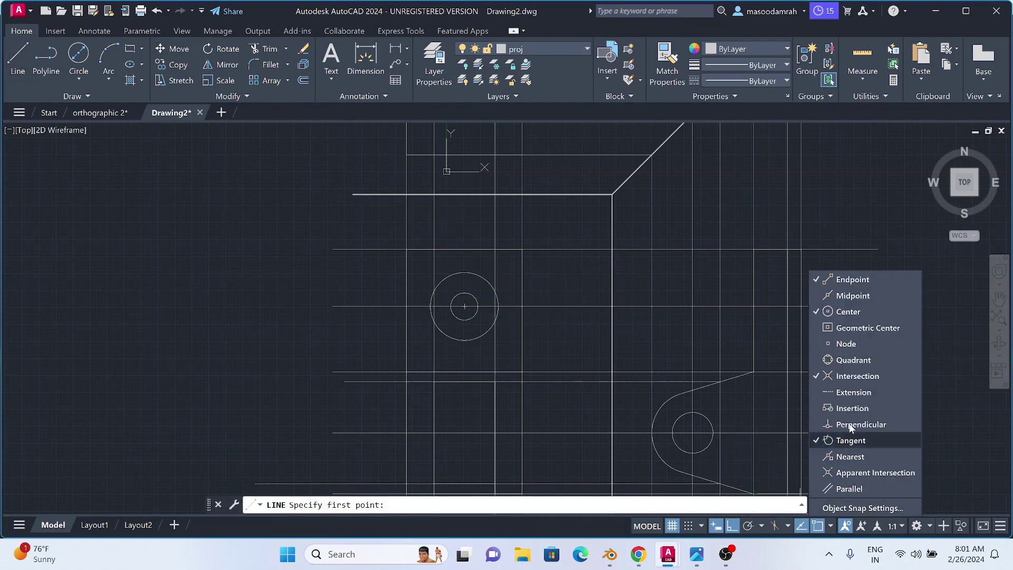
{"action": "left_click", "coordinate": [853, 361]}
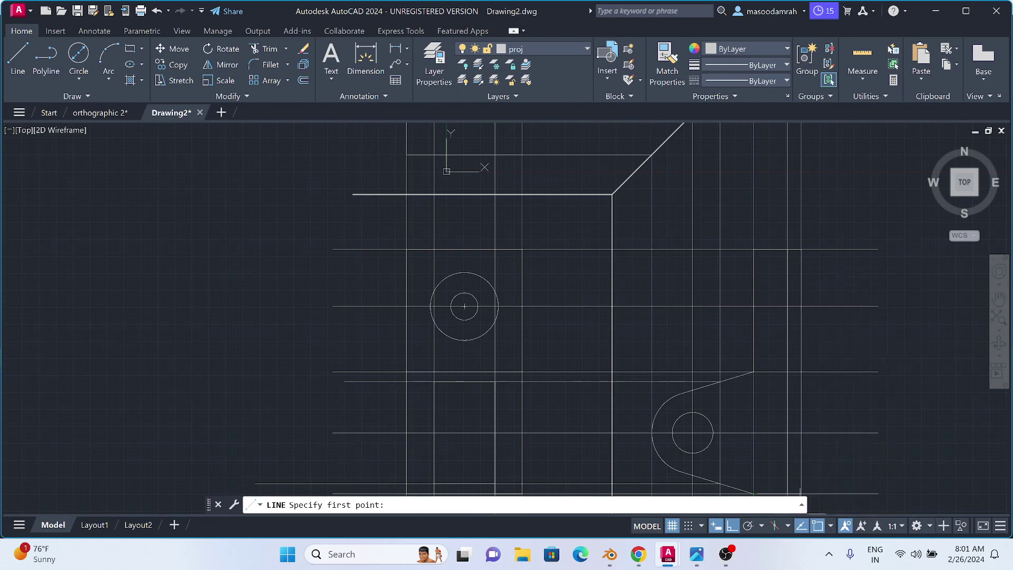
{"action": "left_click", "coordinate": [464, 272]}
{"action": "left_click", "coordinate": [819, 292]}
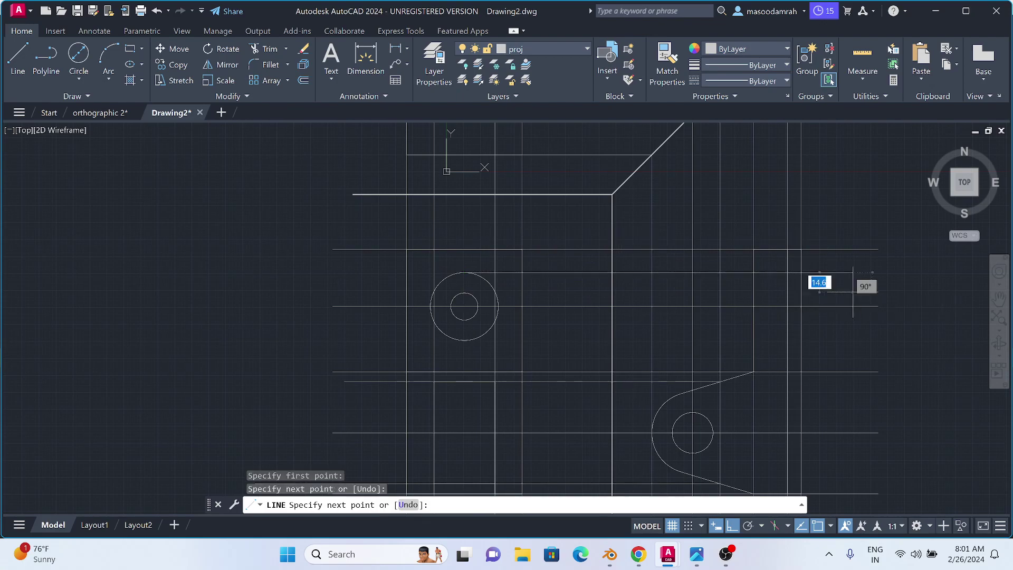
{"action": "key", "text": "Return"}
Step: Draw a horizontal projection line from the top quadrant of the 20 diameter circle across the side view
{"action": "right_click", "coordinate": [908, 322]}
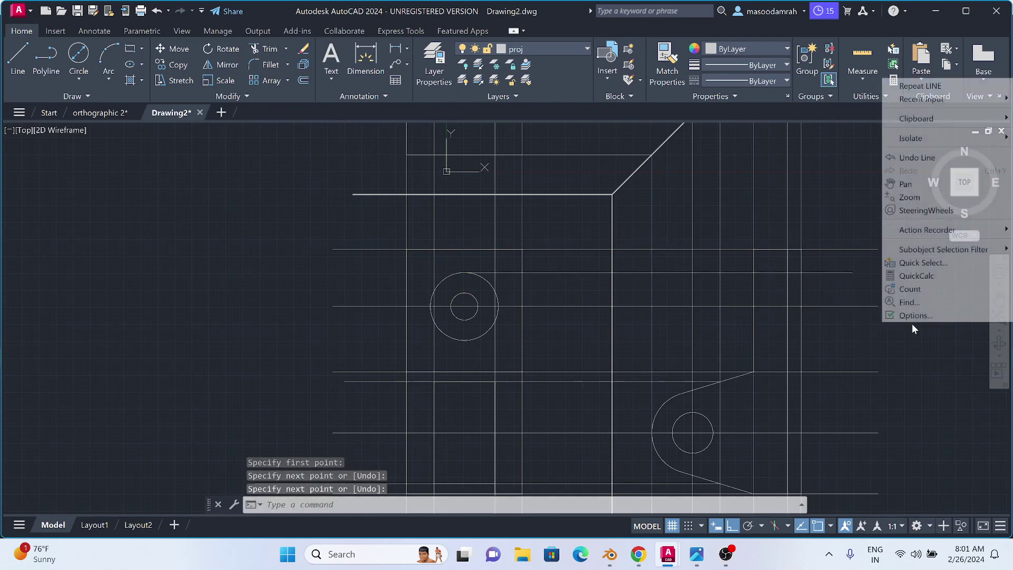
{"action": "left_click", "coordinate": [908, 89]}
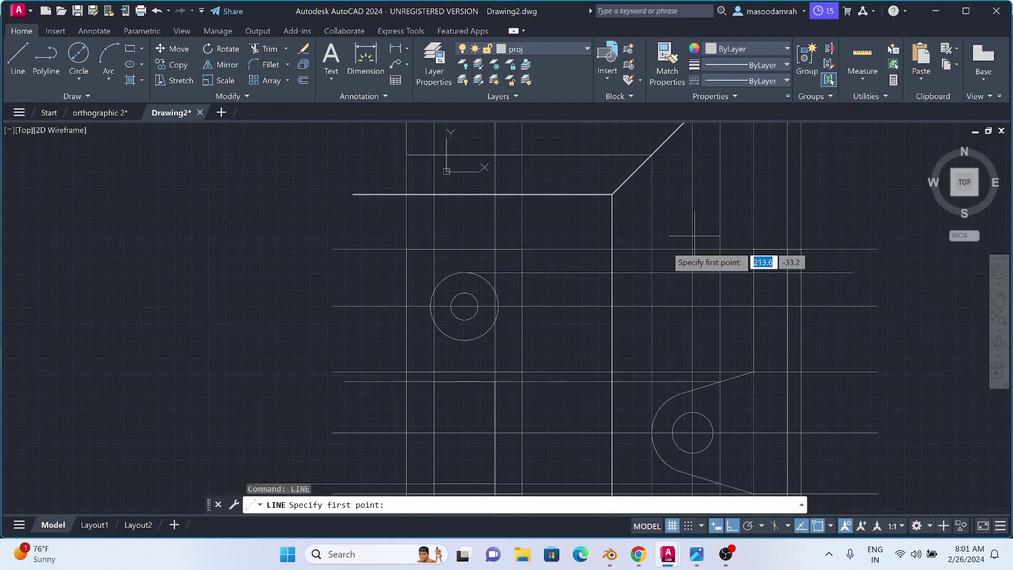
{"action": "left_click", "coordinate": [465, 292]}
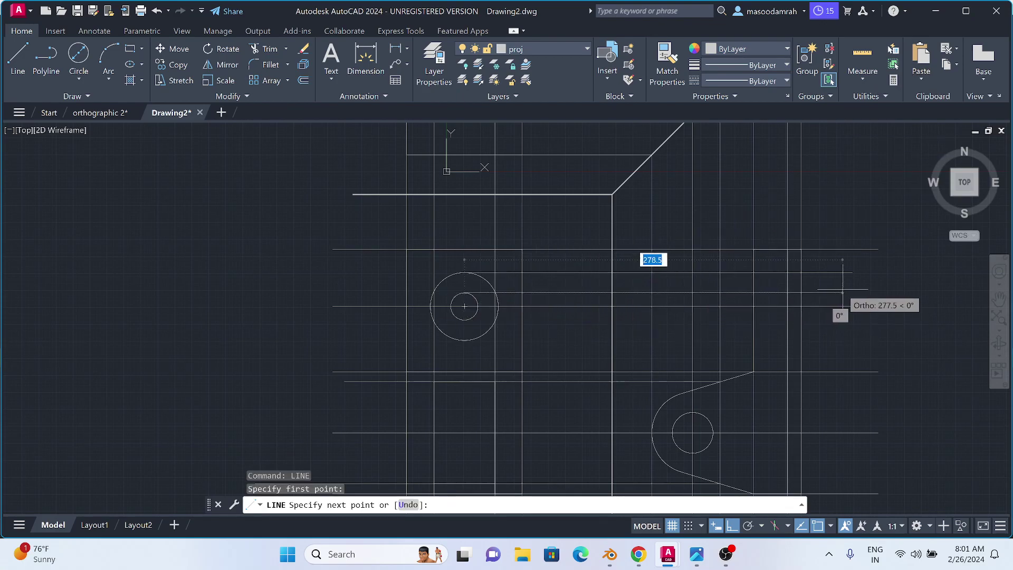
{"action": "left_click", "coordinate": [868, 292]}
{"action": "key", "text": "Return"}
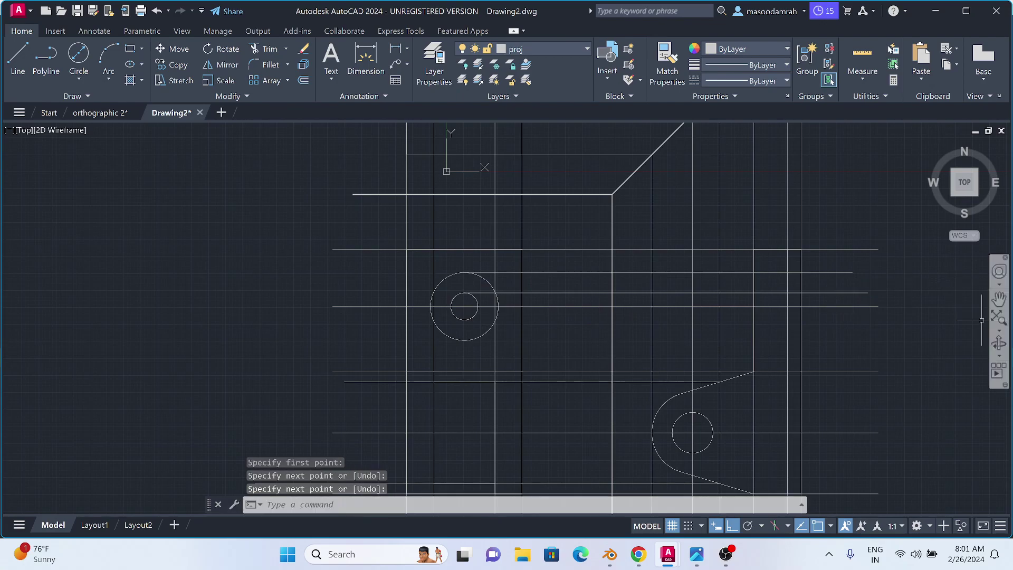
Step: Draw a horizontal projection line from the bottom quadrant of the 20 diameter circle across the side view
{"action": "right_click", "coordinate": [944, 323]}
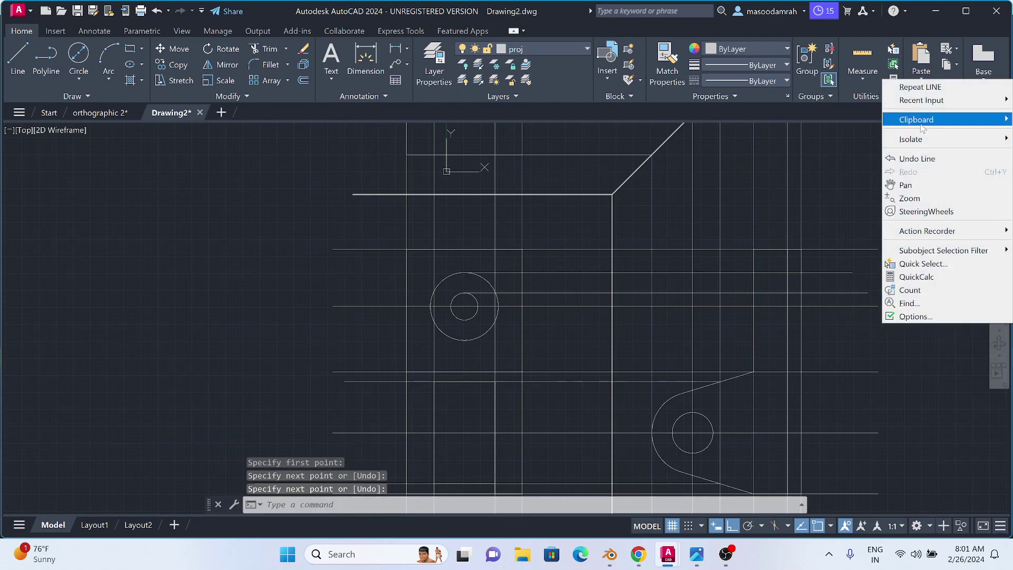
{"action": "left_click", "coordinate": [920, 86]}
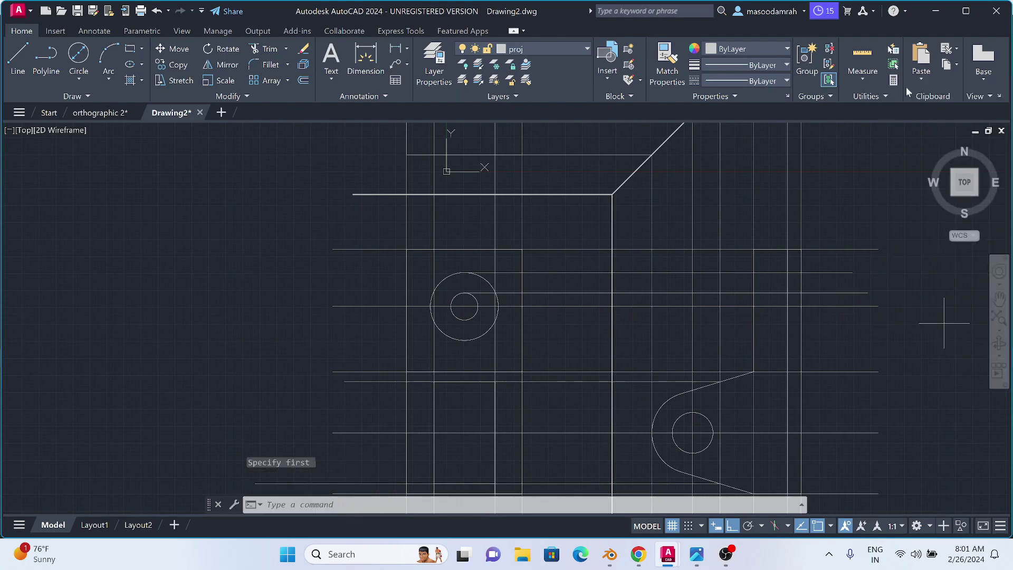
{"action": "left_click", "coordinate": [464, 320]}
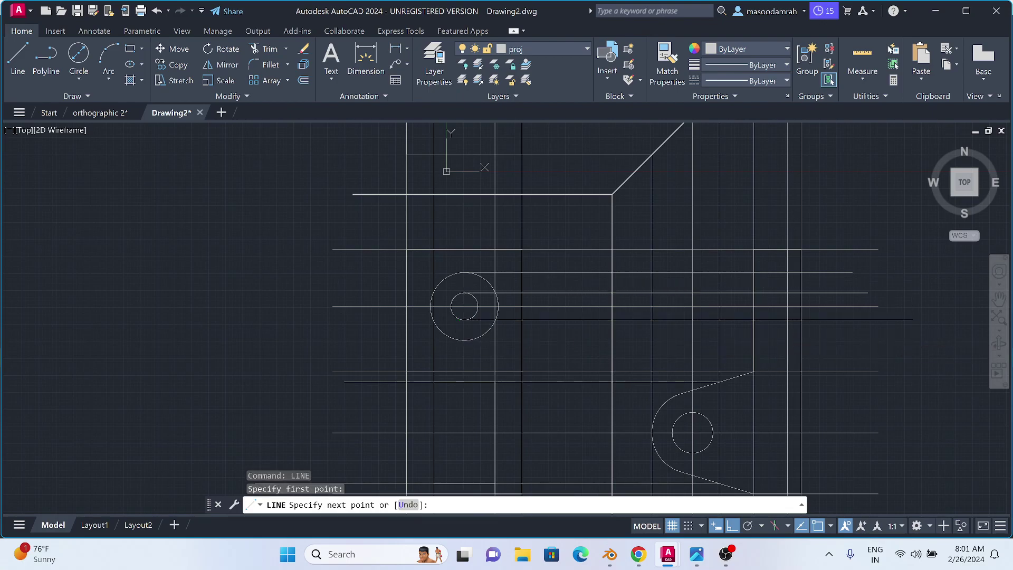
{"action": "left_click", "coordinate": [902, 321]}
{"action": "key", "text": "Return"}
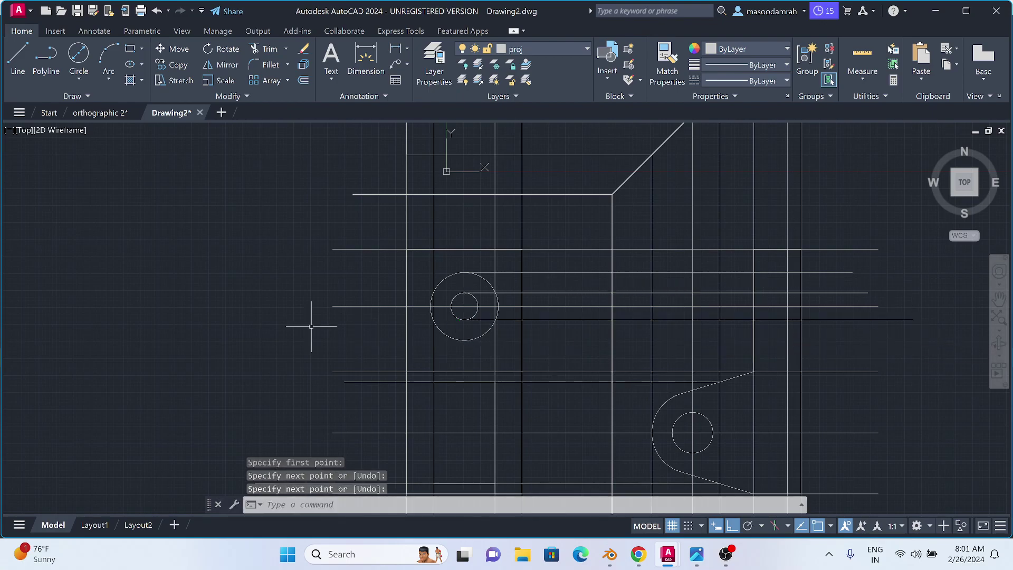
Step: Draw a horizontal projection line from the bottom quadrant of the 50 diameter circle across the side view
{"action": "right_click", "coordinate": [253, 310]}
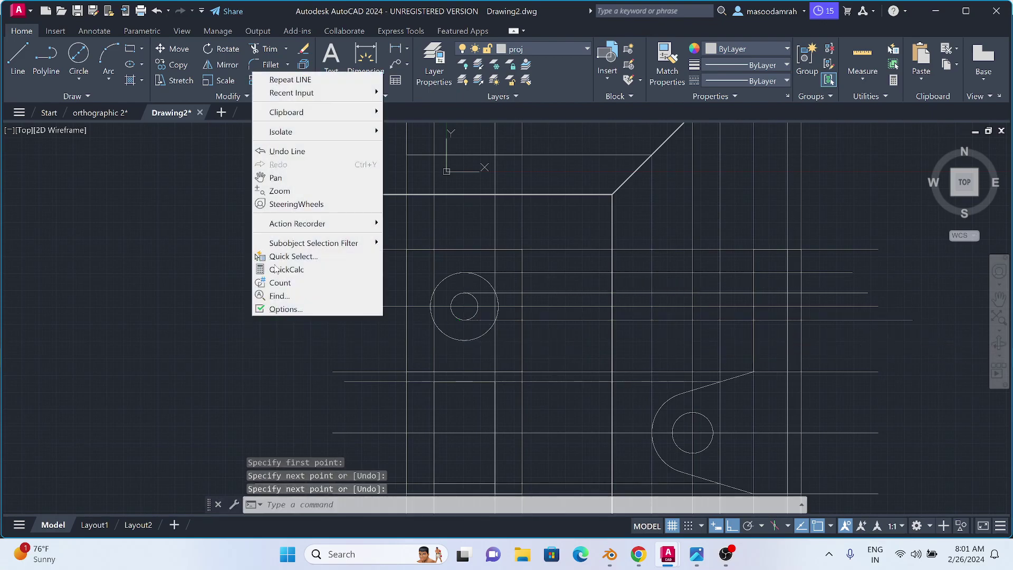
{"action": "left_click", "coordinate": [290, 80]}
{"action": "left_click", "coordinate": [464, 340]}
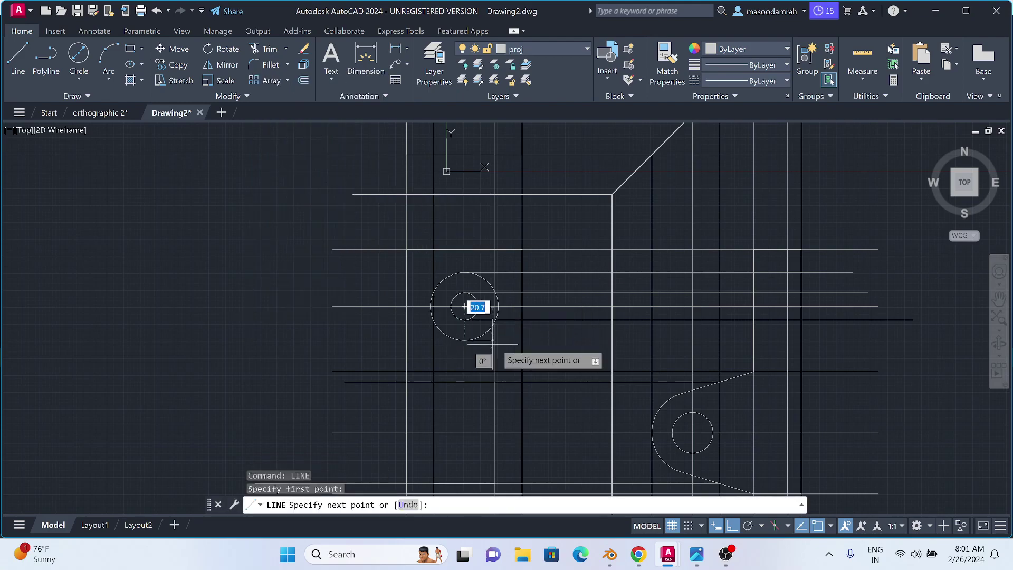
{"action": "left_click", "coordinate": [882, 340]}
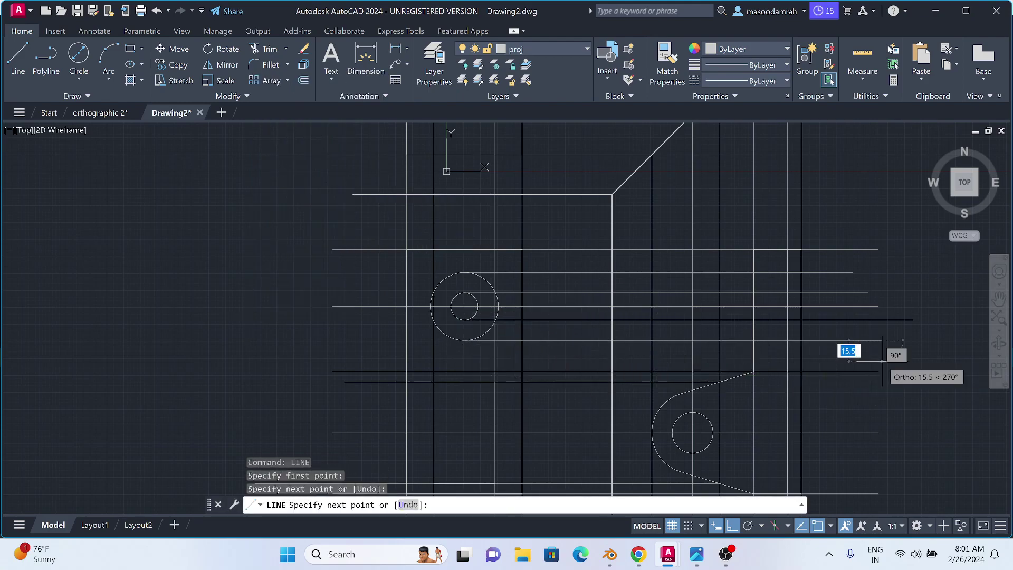
{"action": "key", "text": "Return"}
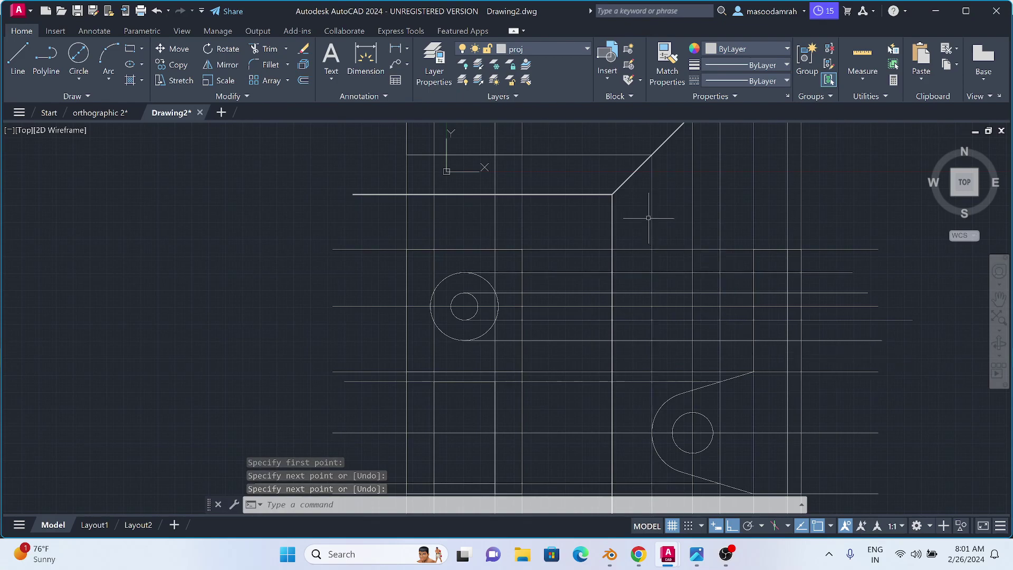
Step: Draw a vertical projection line from the right quadrant of the 20 diameter circle up through the view above it
{"action": "scroll", "coordinate": [650, 220], "scroll_direction": "down", "scroll_amount": 2}
{"action": "mouse_move", "coordinate": [639, 219]}
{"action": "middle_mouse_down"}
{"action": "mouse_move", "coordinate": [635, 268]}
{"action": "mouse_move", "coordinate": [605, 306]}
{"action": "middle_mouse_up"}
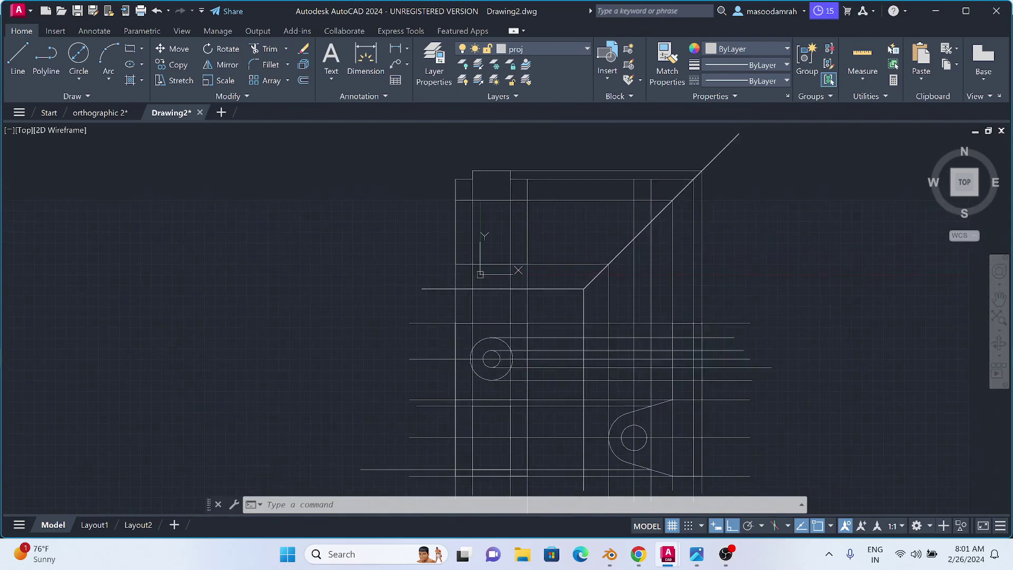
{"action": "left_click", "coordinate": [17, 57]}
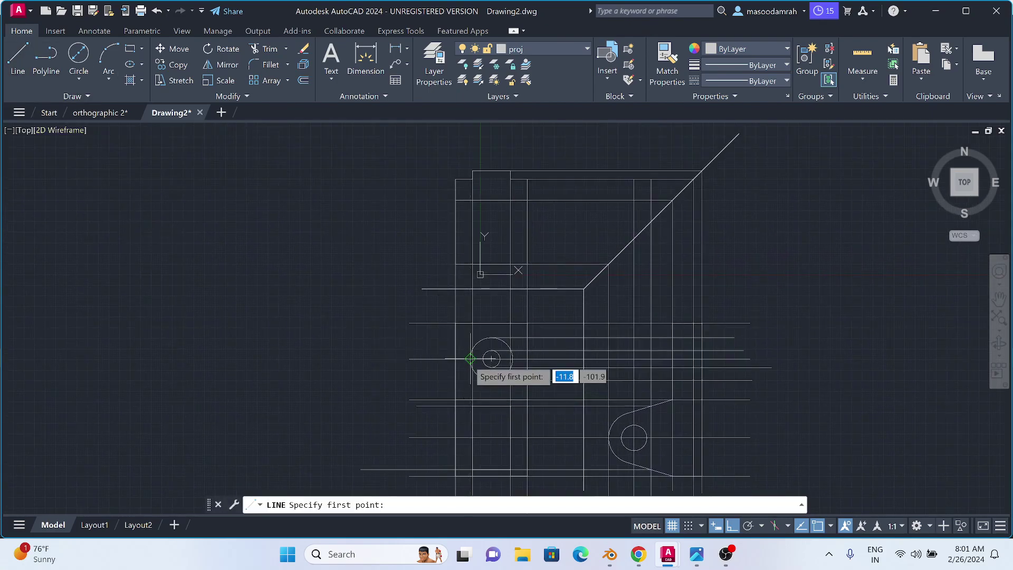
{"action": "scroll", "coordinate": [470, 358], "scroll_direction": "up", "scroll_amount": 2}
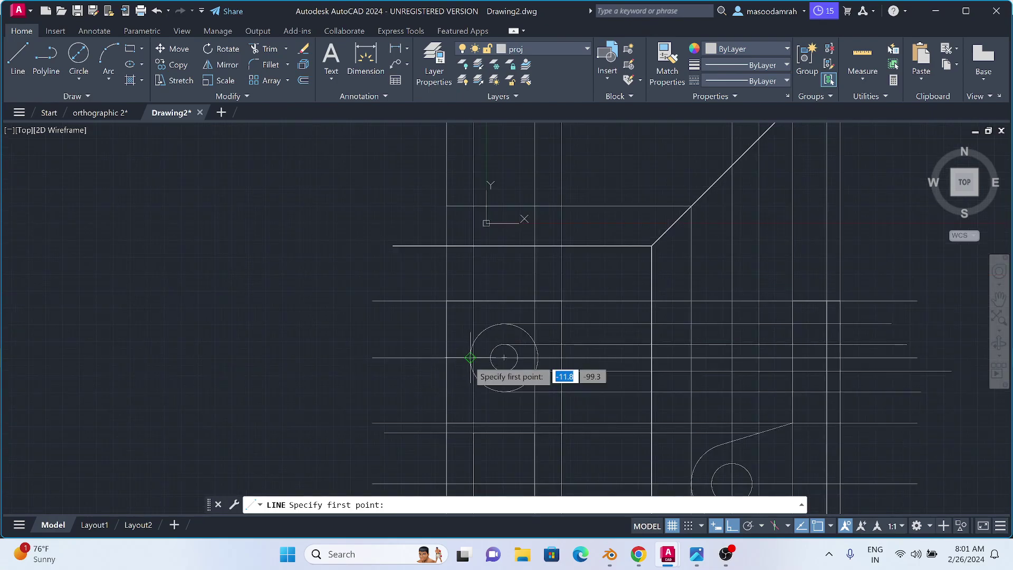
{"action": "scroll", "coordinate": [488, 357], "scroll_direction": "down", "scroll_amount": 2}
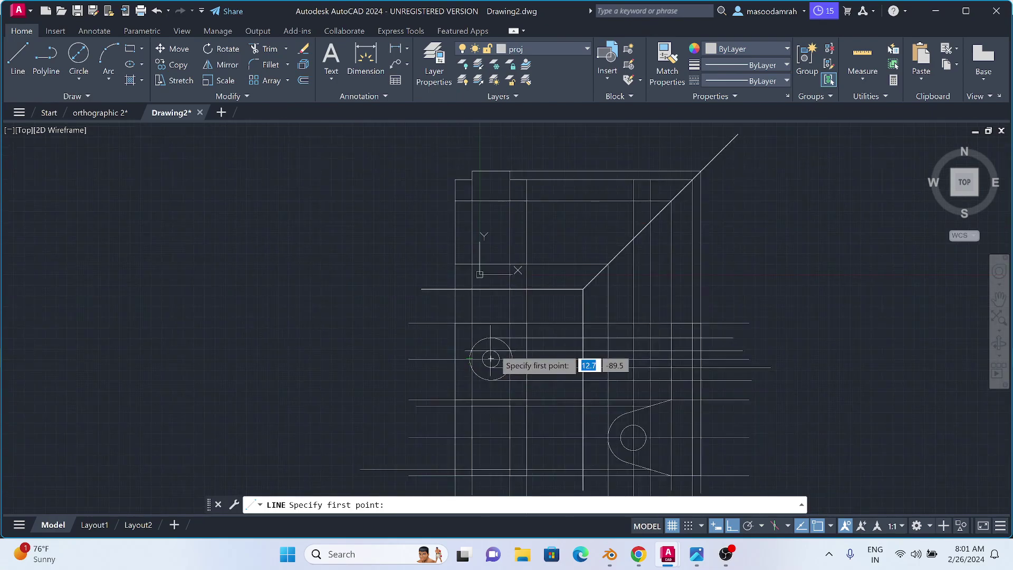
{"action": "middle_click_drag", "start_coordinate": [491, 358], "coordinate": [488, 418]}
{"action": "scroll", "coordinate": [488, 418], "scroll_direction": "up", "scroll_amount": 2}
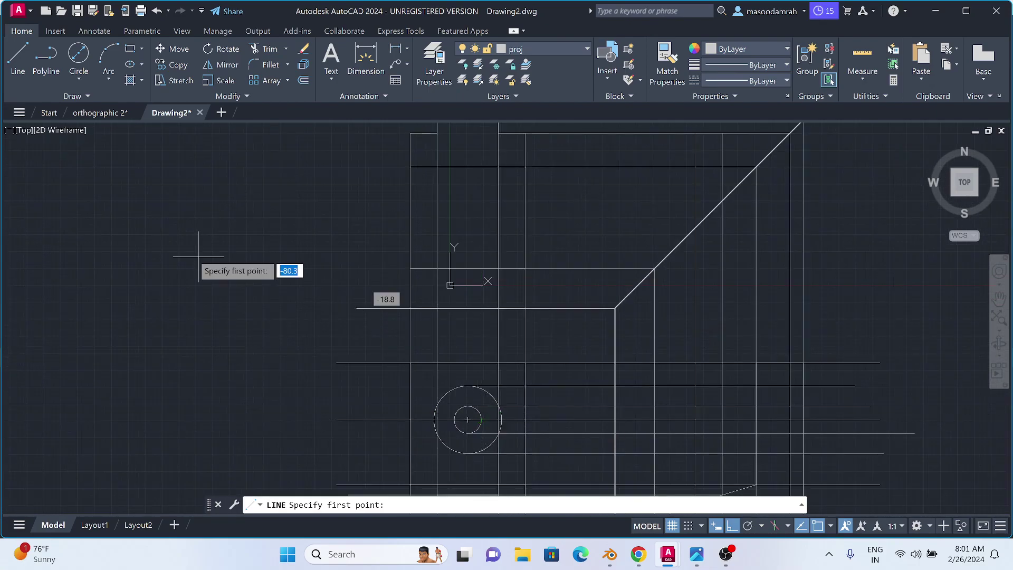
{"action": "left_click", "coordinate": [18, 53]}
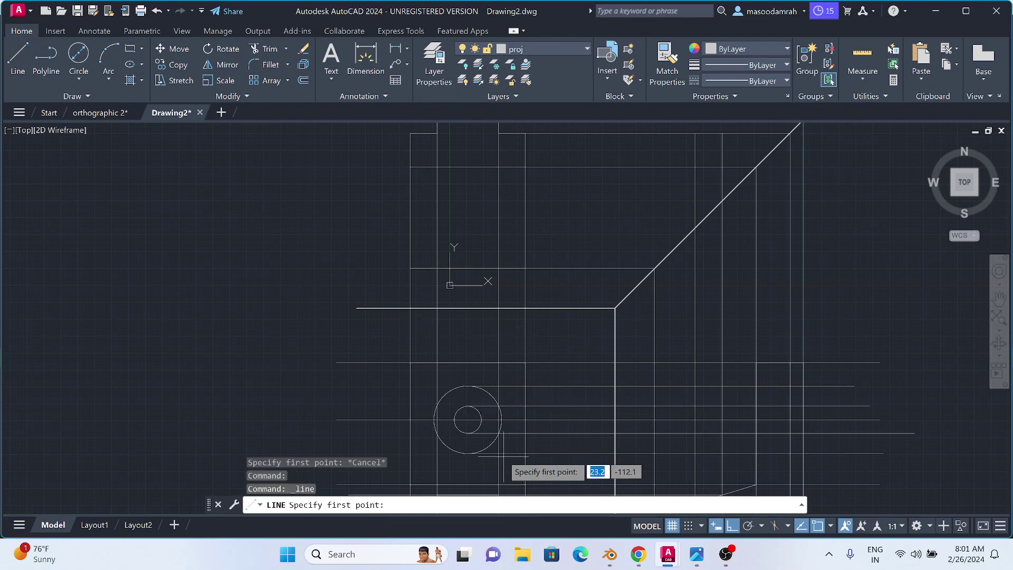
{"action": "left_click", "coordinate": [481, 419]}
{"action": "middle_click_drag", "start_coordinate": [477, 126], "coordinate": [473, 158]}
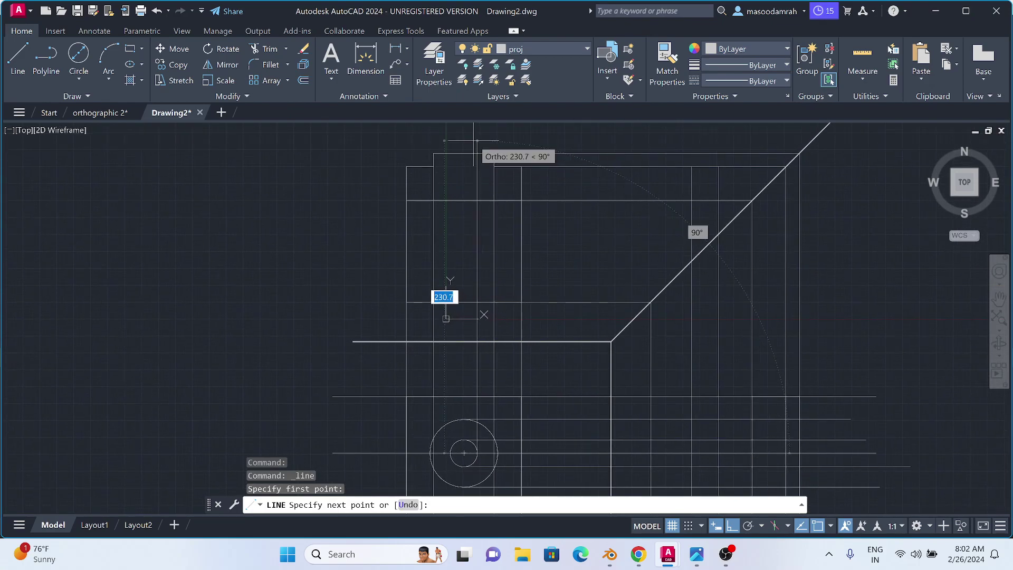
{"action": "left_click", "coordinate": [477, 141]}
{"action": "key", "text": "Return"}
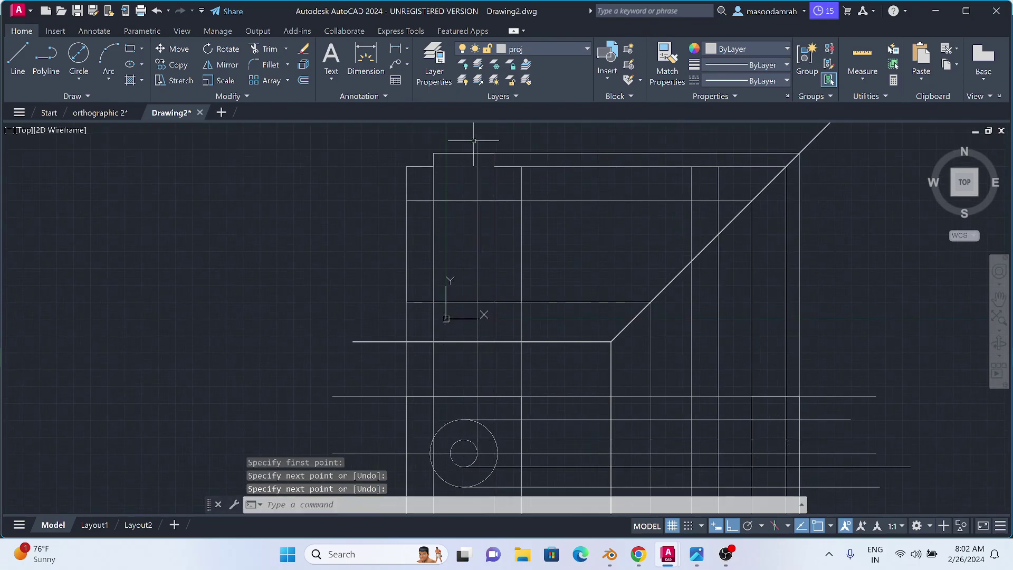
Step: Draw a vertical projection line from the left quadrant of the 20 diameter circle up through the view above it
{"action": "right_click", "coordinate": [231, 200]}
{"action": "left_click", "coordinate": [248, 206]}
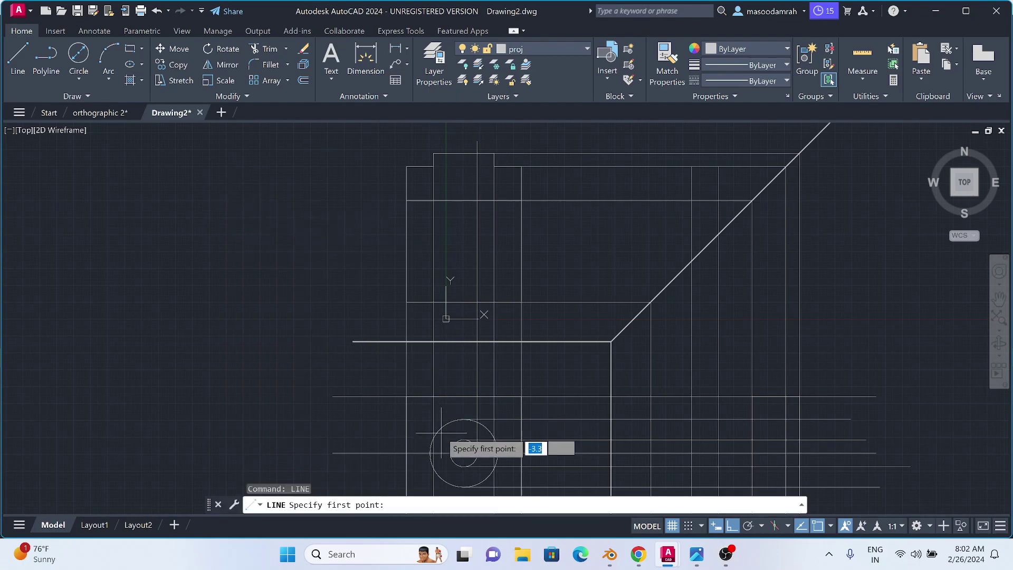
{"action": "left_click", "coordinate": [450, 453]}
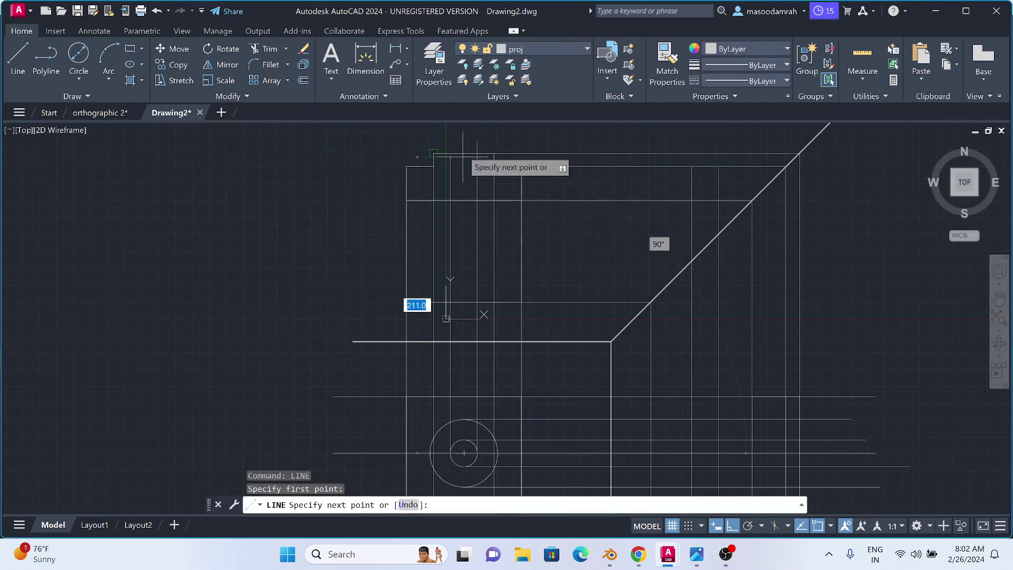
{"action": "left_click", "coordinate": [450, 127]}
{"action": "key", "text": "Return"}
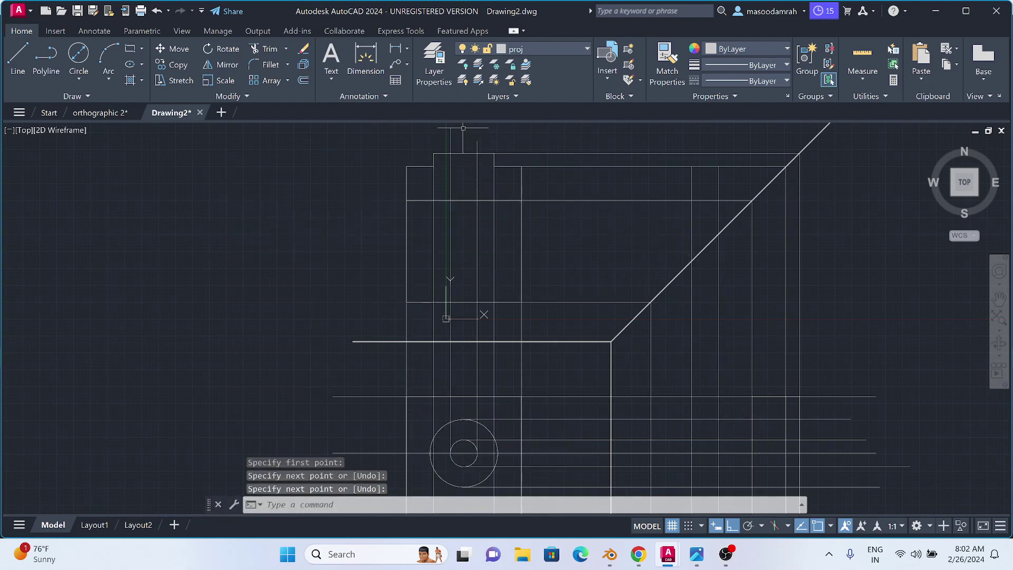
Step: Draw a vertical projection line from the right quadrant of the 50 diameter circle up through the view above it
{"action": "right_click", "coordinate": [269, 231]}
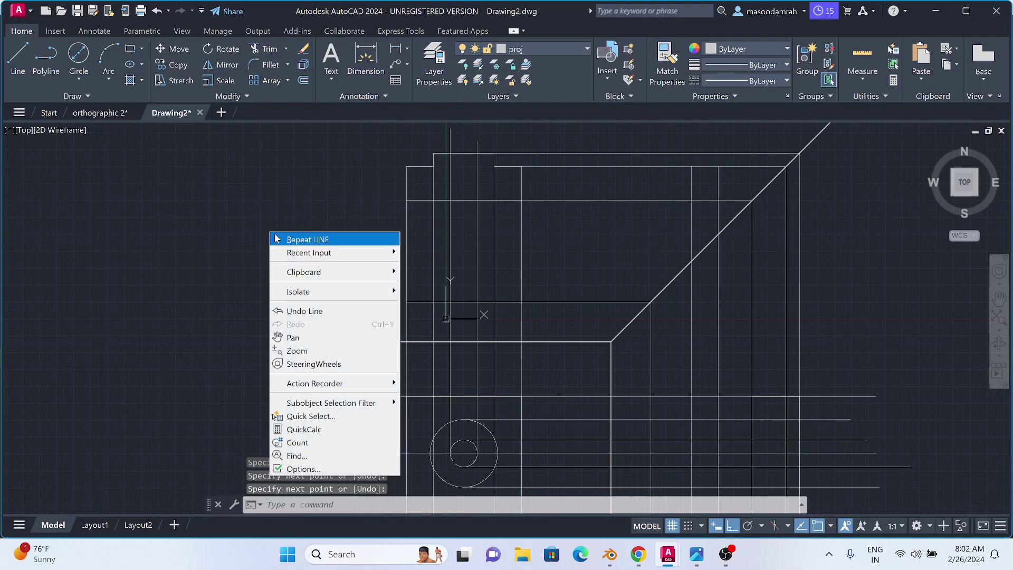
{"action": "left_click", "coordinate": [280, 236]}
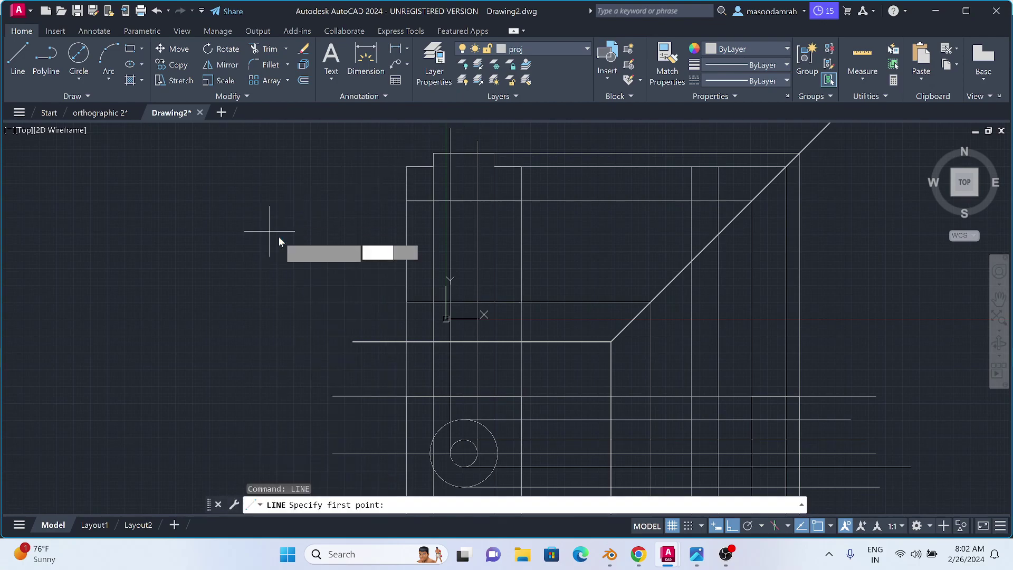
{"action": "left_click", "coordinate": [497, 453]}
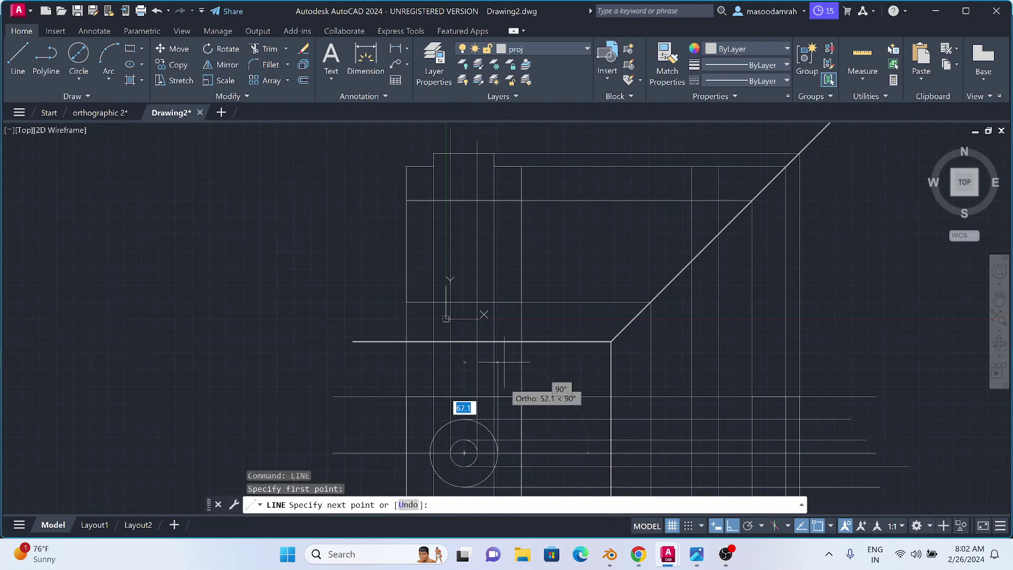
{"action": "left_click", "coordinate": [497, 135]}
{"action": "key", "text": "Return"}
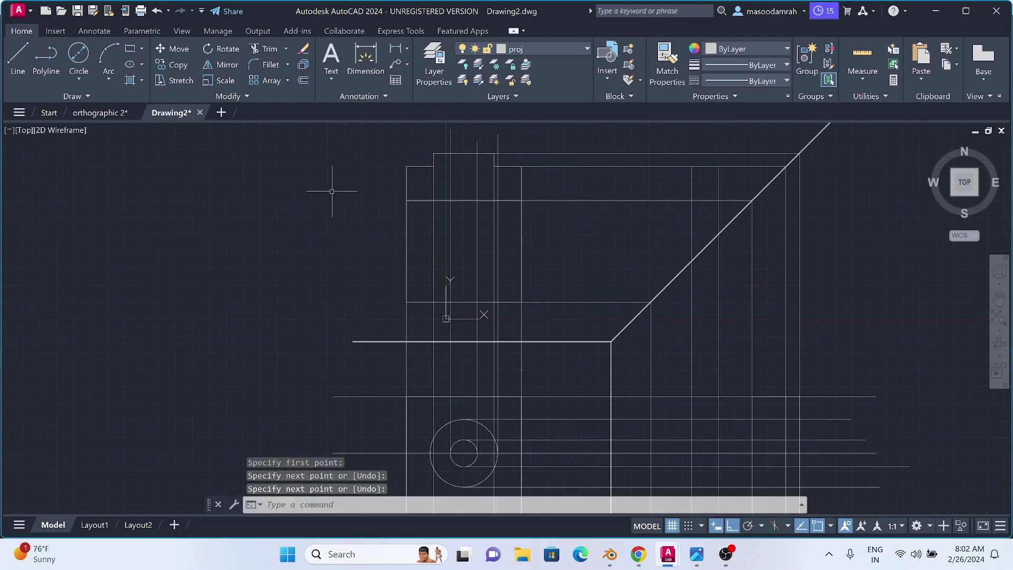
Step: Draw a vertical projection line from the left quadrant of the 50 diameter circle up through the view above it
{"action": "right_click", "coordinate": [216, 231]}
{"action": "left_click", "coordinate": [228, 236]}
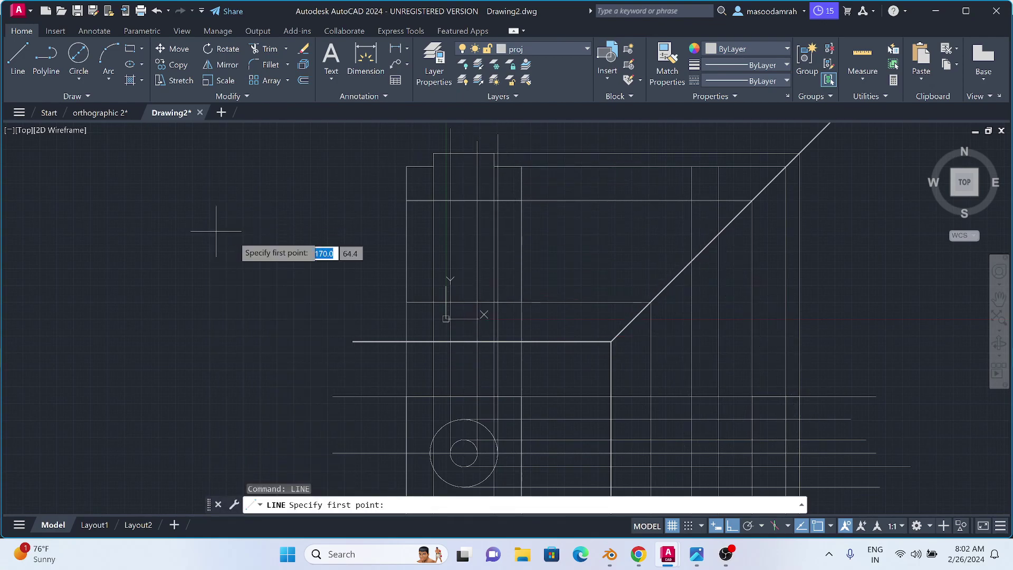
{"action": "left_click", "coordinate": [431, 453]}
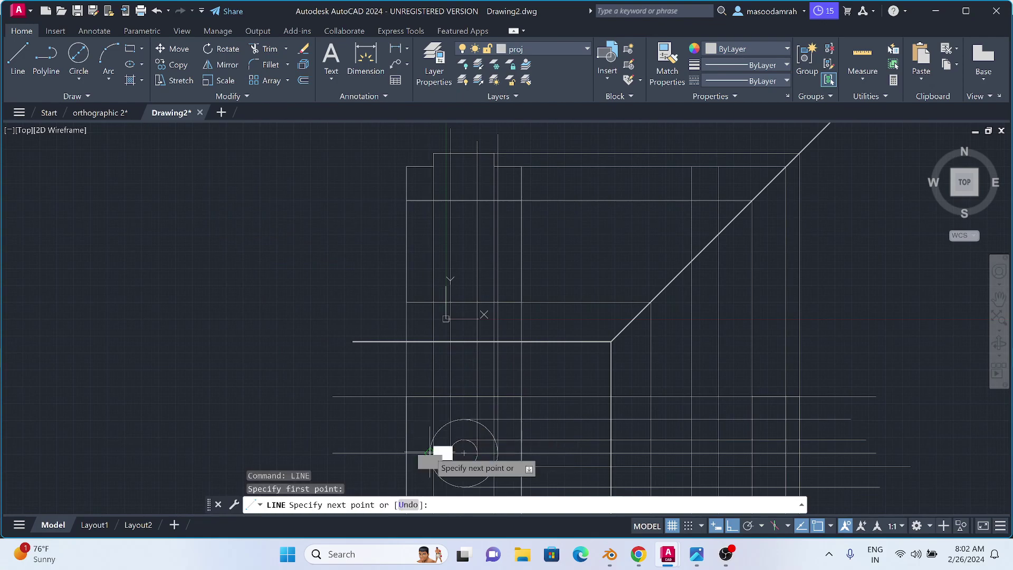
{"action": "left_click", "coordinate": [430, 133]}
{"action": "key", "text": "Return"}
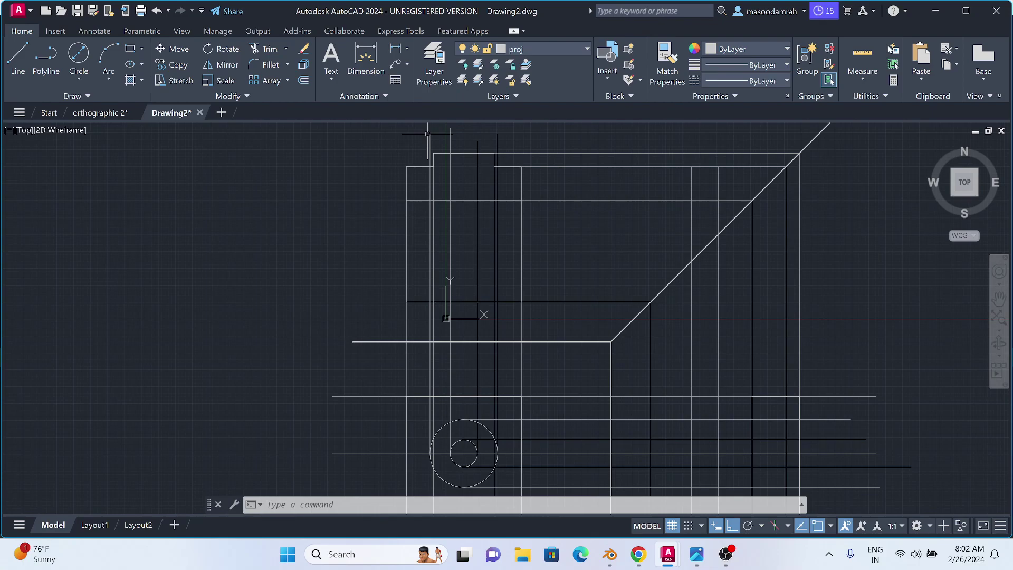
Step: Create a new layer named hidden and set its color to cyan
{"action": "left_click", "coordinate": [587, 49]}
{"action": "left_click", "coordinate": [434, 63]}
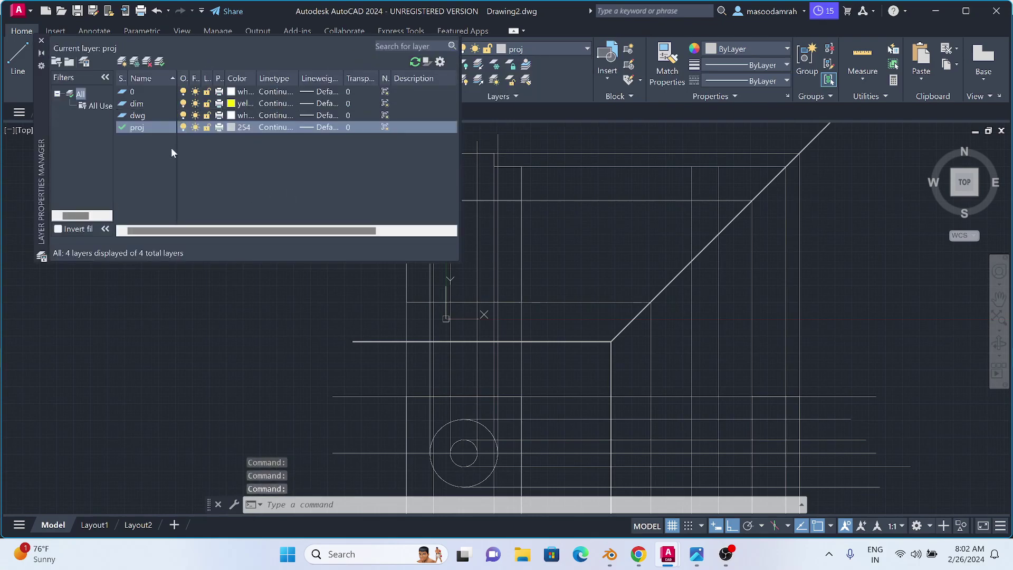
{"action": "left_click", "coordinate": [134, 116]}
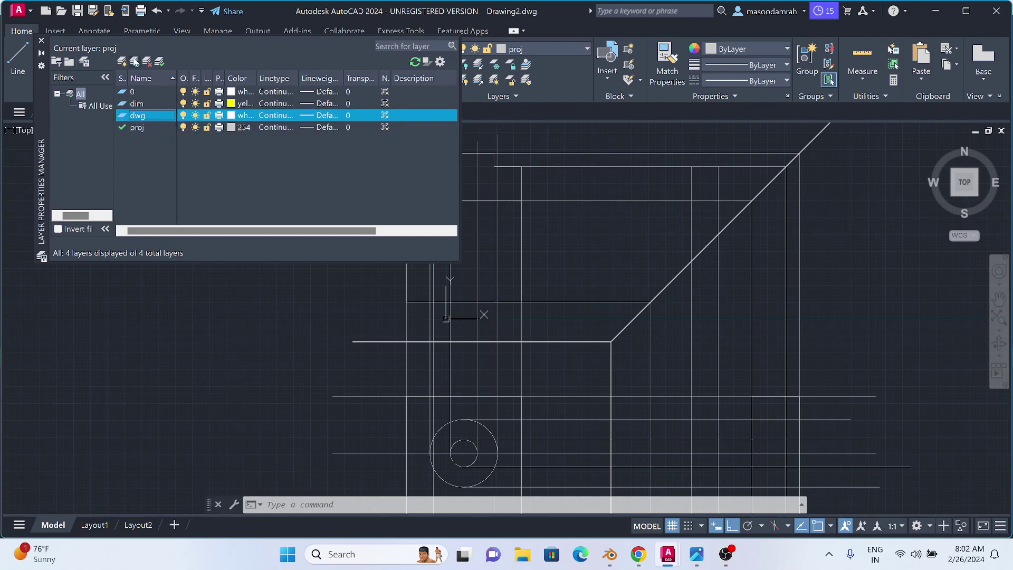
{"action": "left_click", "coordinate": [122, 62]}
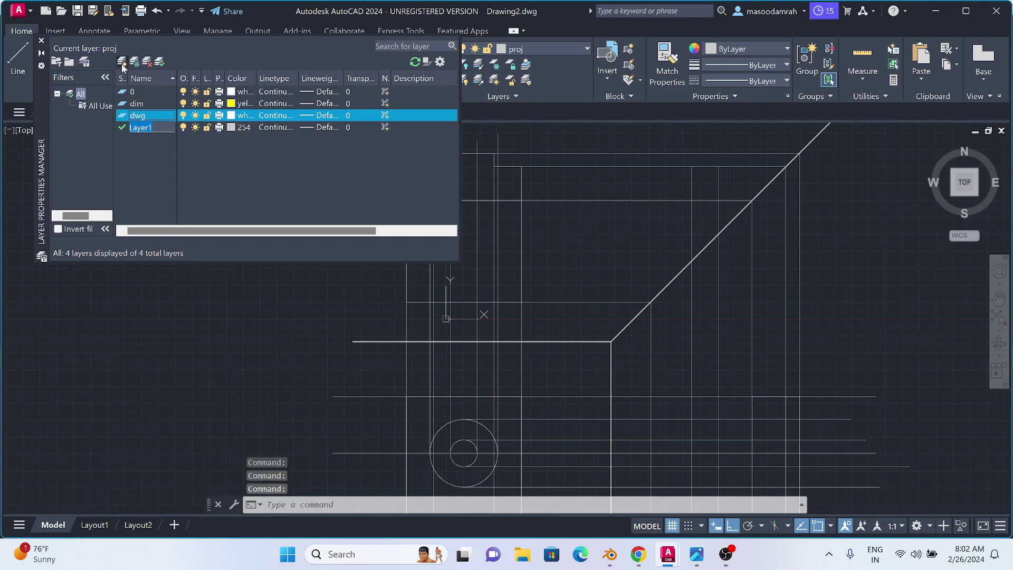
{"action": "type", "text": "hidden"}
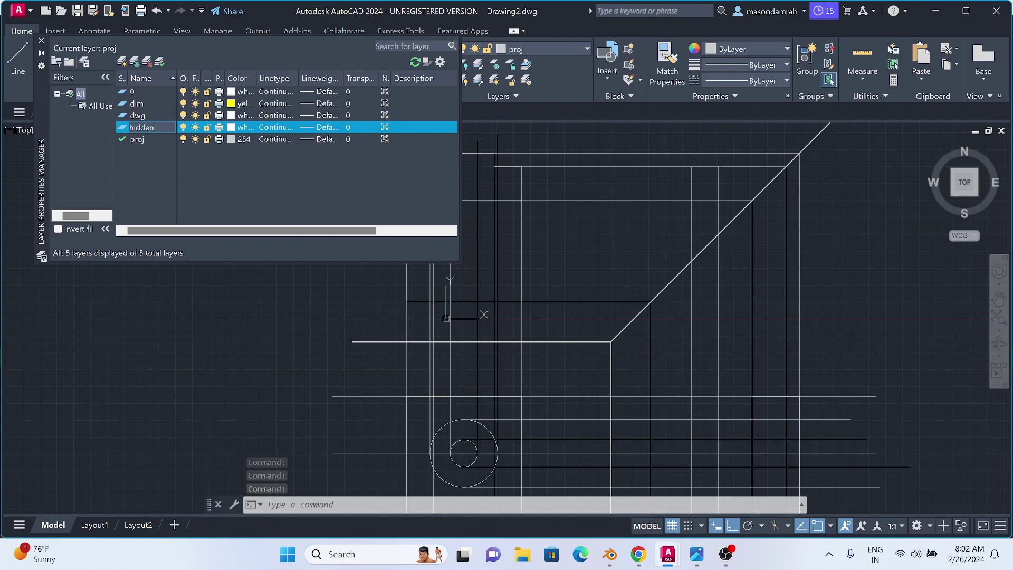
{"action": "left_click", "coordinate": [160, 162]}
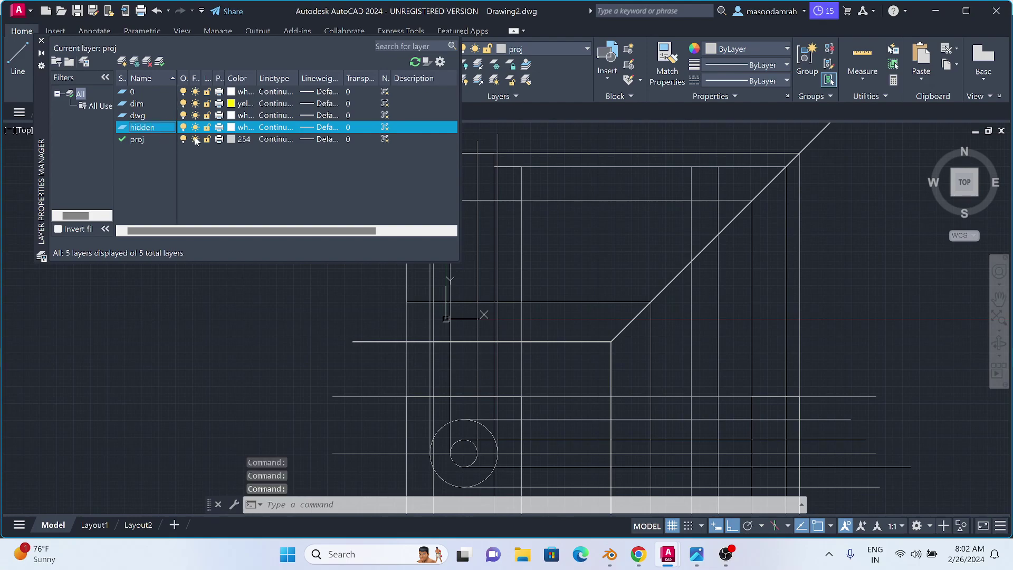
{"action": "left_click", "coordinate": [232, 129]}
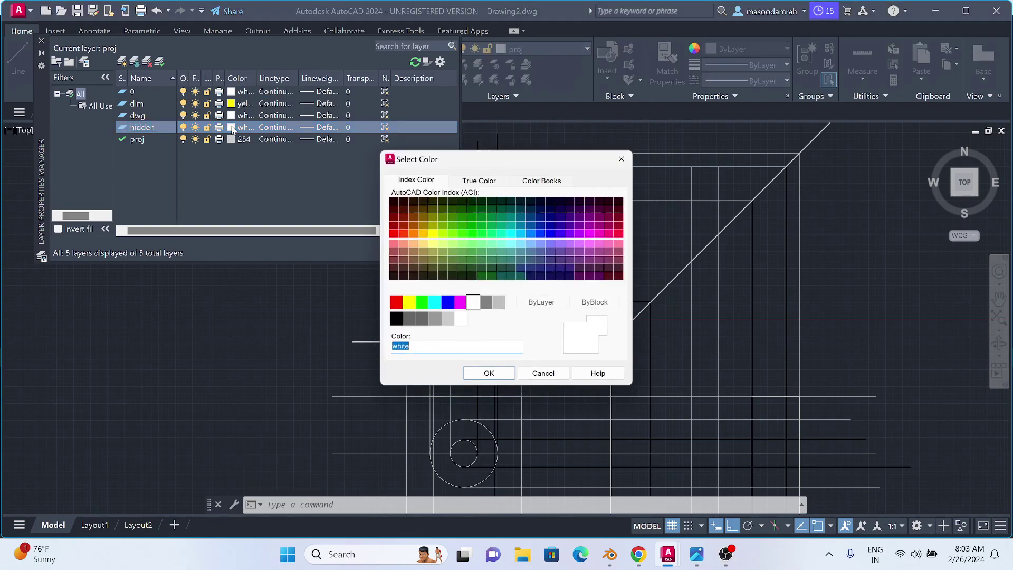
{"action": "left_click", "coordinate": [434, 303]}
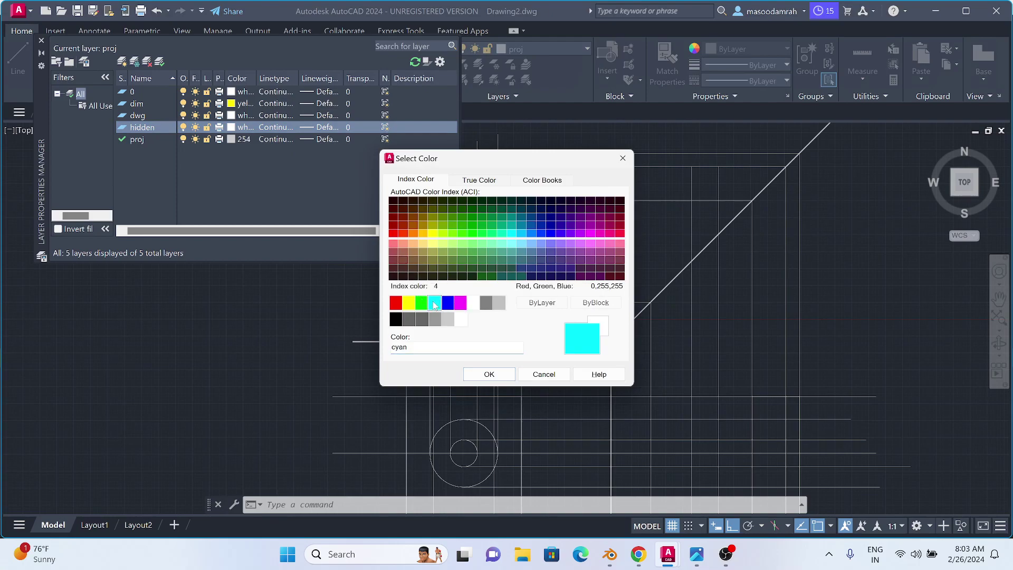
{"action": "left_click", "coordinate": [489, 374]}
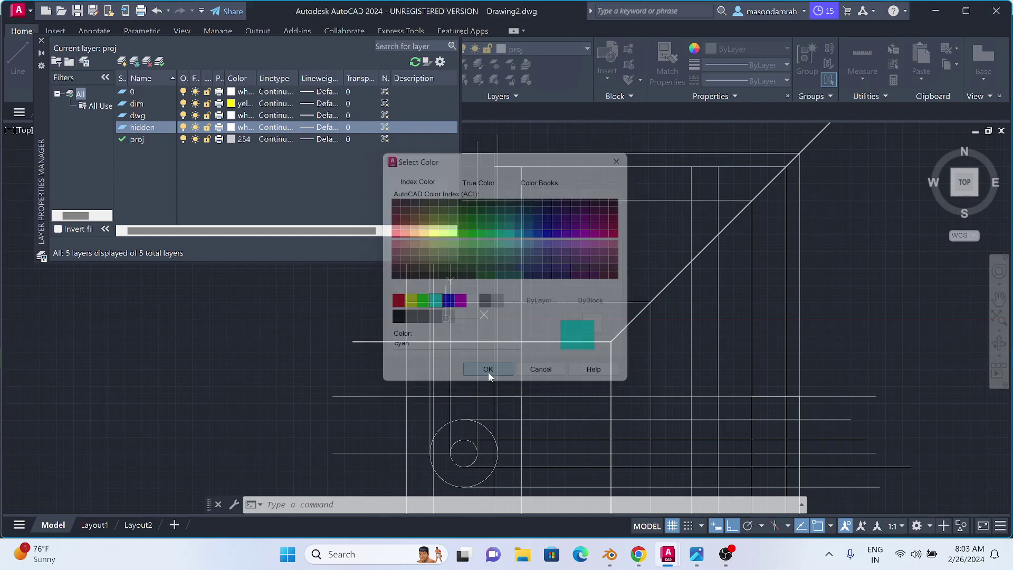
{"action": "left_click", "coordinate": [41, 40]}
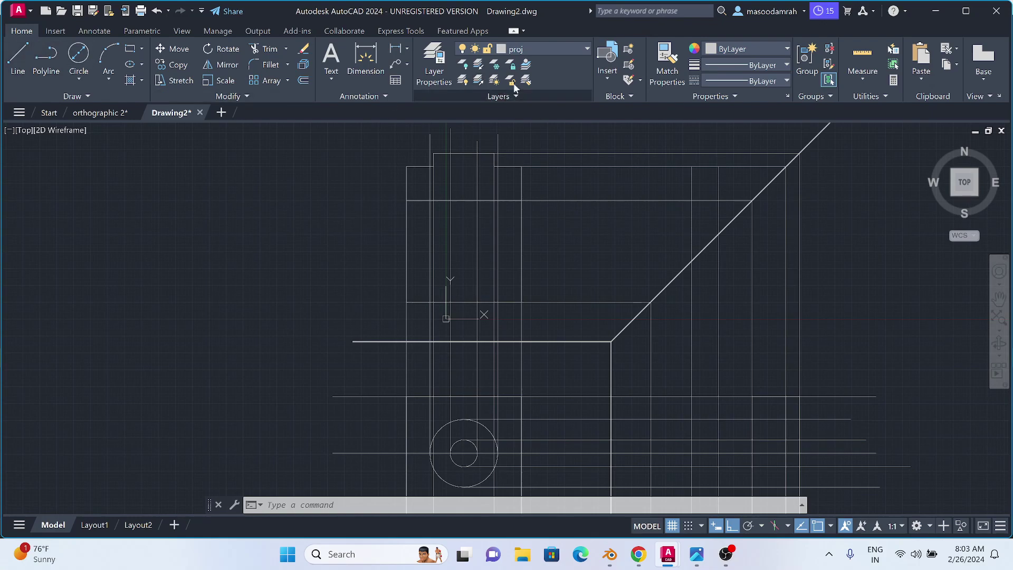
Step: On the hidden layer, draw the counterbore outline in the upper view: 10 up from the shoulder line, 50 across and 10 back down
{"action": "left_click", "coordinate": [587, 47]}
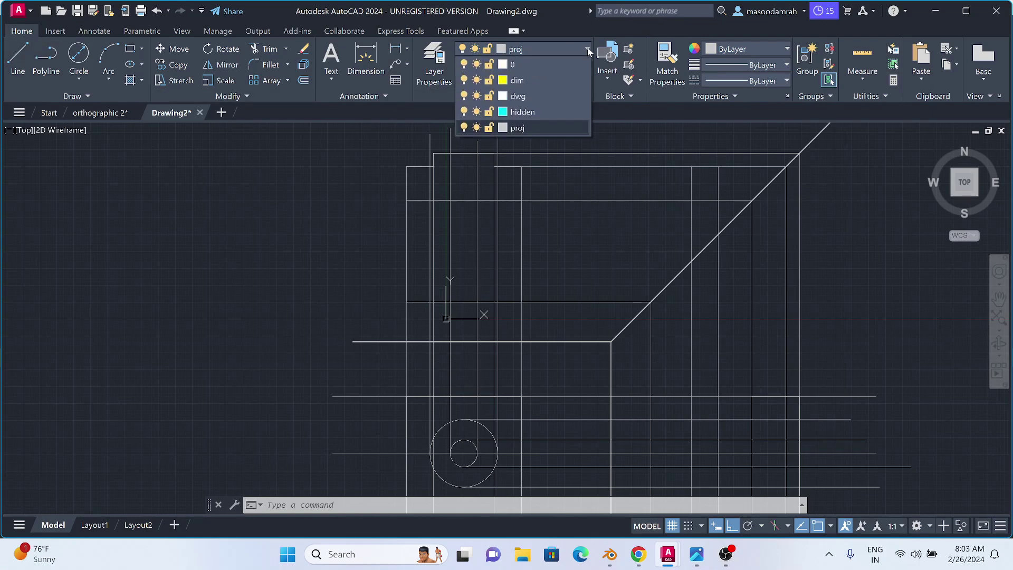
{"action": "left_click", "coordinate": [521, 109]}
{"action": "left_click", "coordinate": [18, 57]}
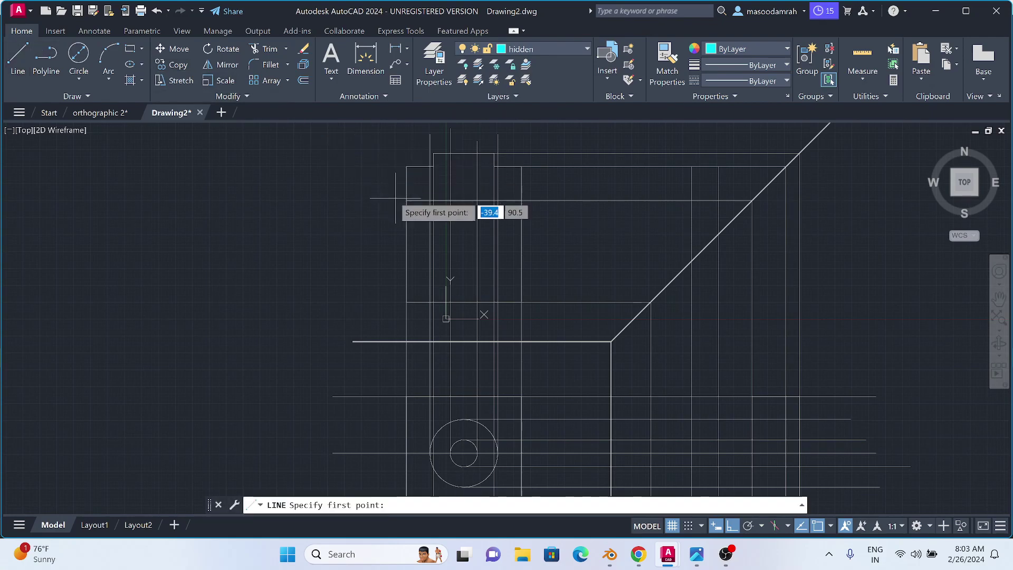
{"action": "left_click", "coordinate": [430, 200]}
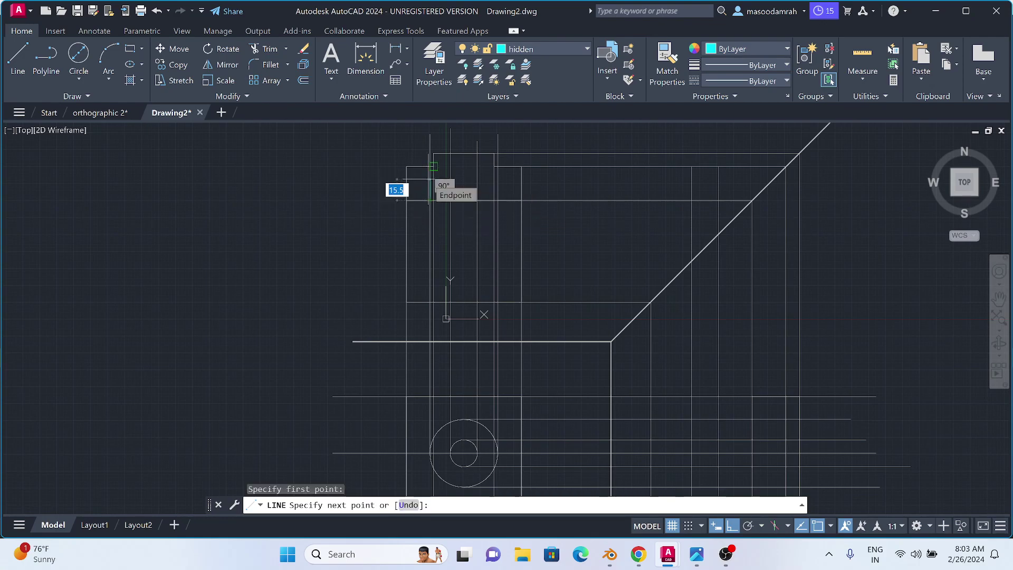
{"action": "type", "text": "10"}
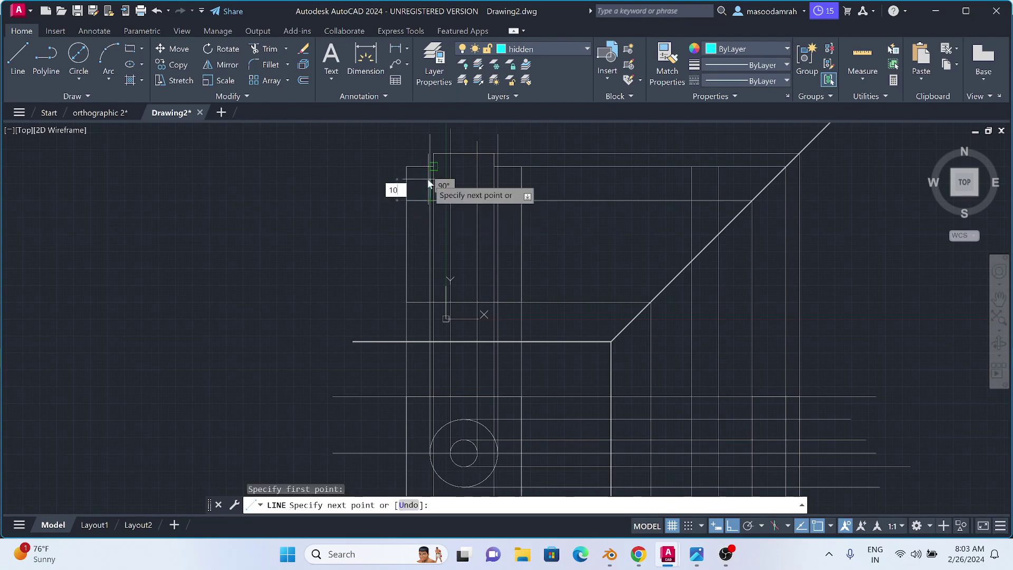
{"action": "key", "text": "Return"}
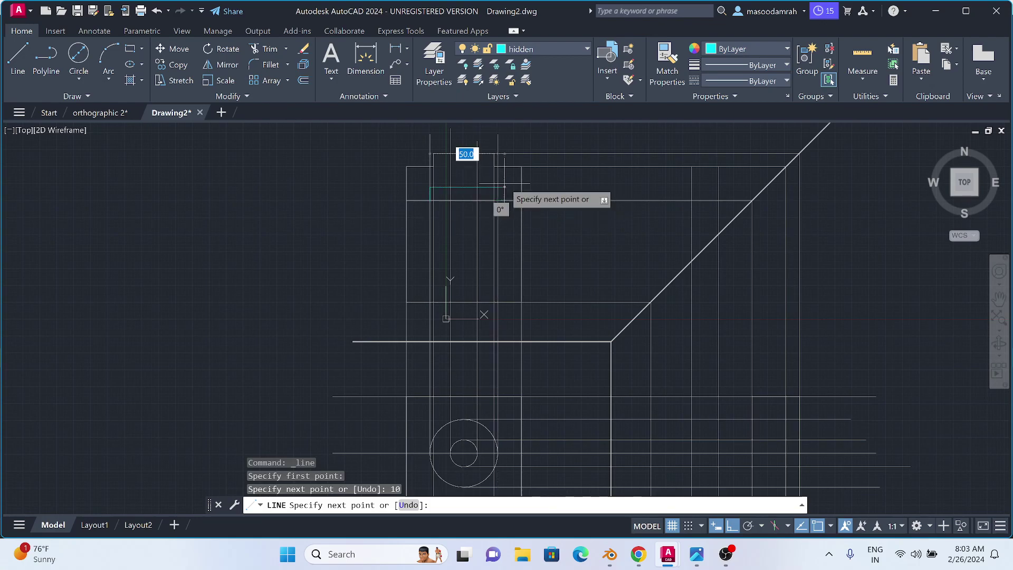
{"action": "scroll", "coordinate": [506, 184], "scroll_direction": "up", "scroll_amount": 2}
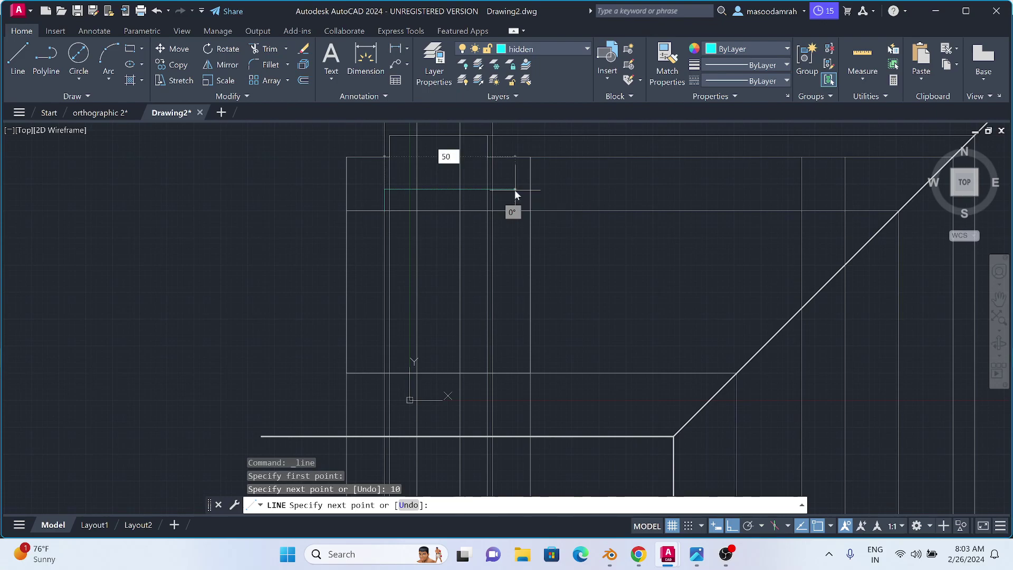
{"action": "type", "text": "50"}
{"action": "key", "text": "Return"}
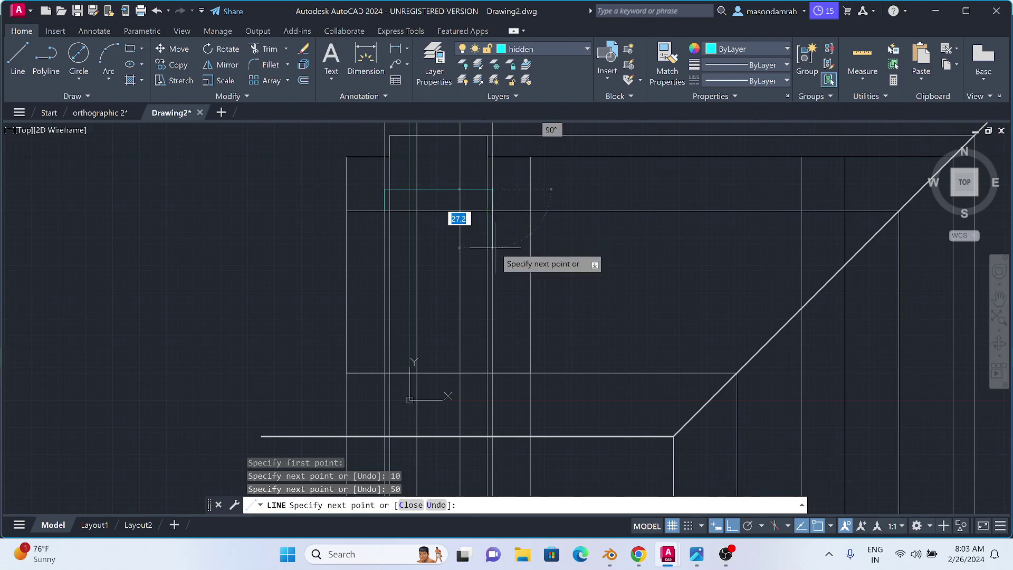
{"action": "type", "text": "10"}
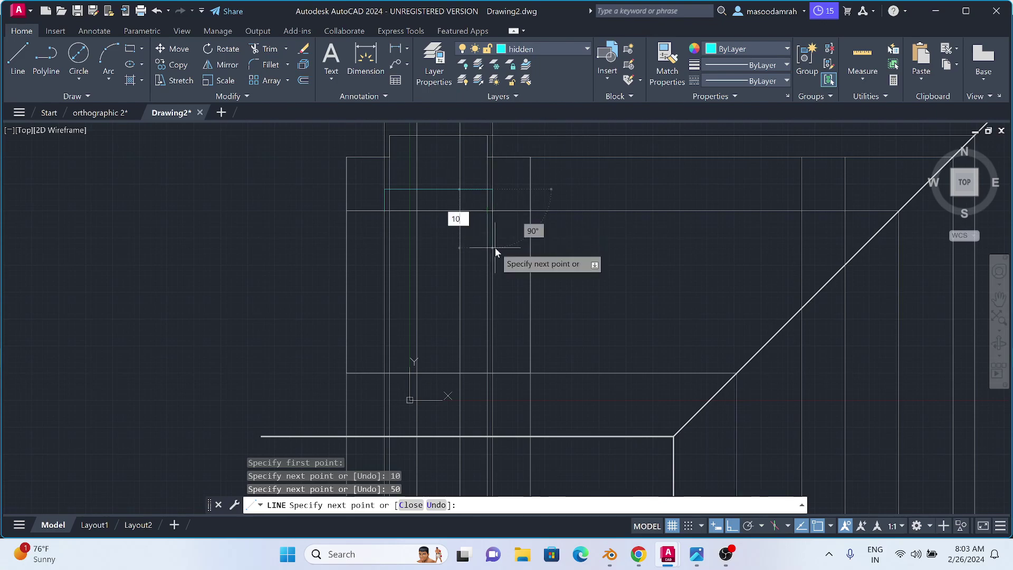
{"action": "key", "text": "Return"}
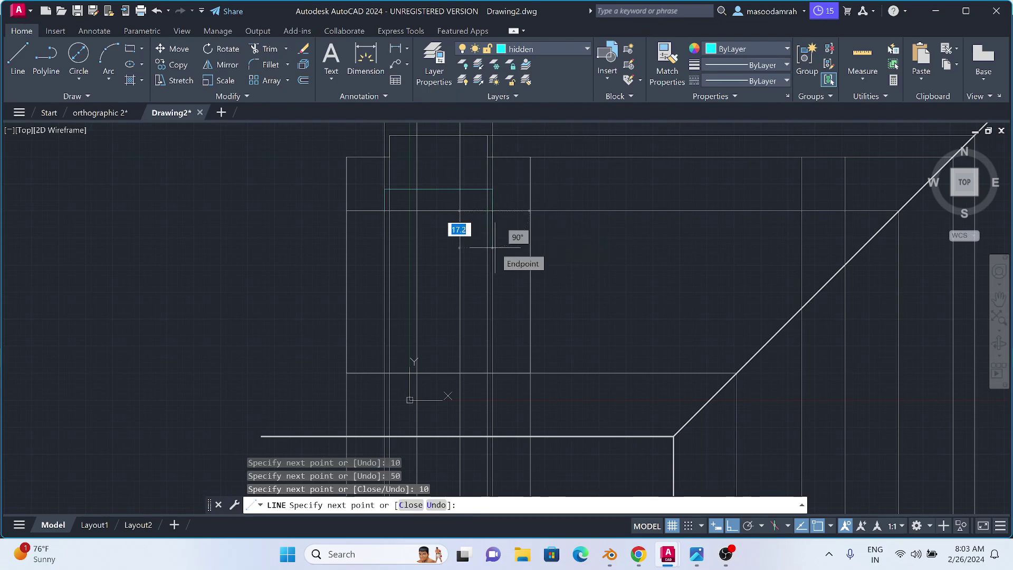
{"action": "key", "text": "Escape"}
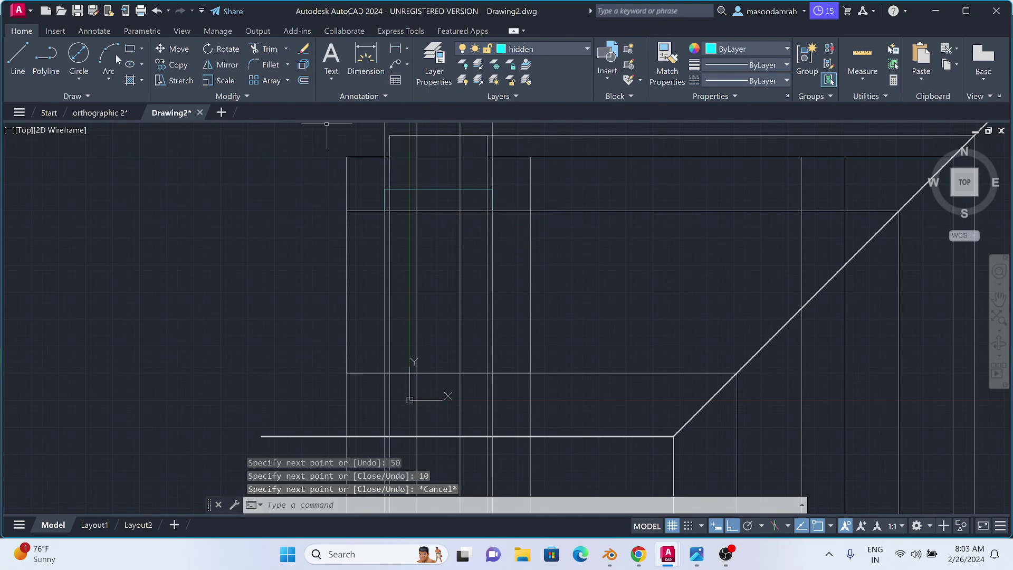
Step: Draw two vertical hidden lines for the 20 diameter hole, from the counterbore's horizontal line up to the view's top edge along the projection lines
{"action": "left_click", "coordinate": [17, 56]}
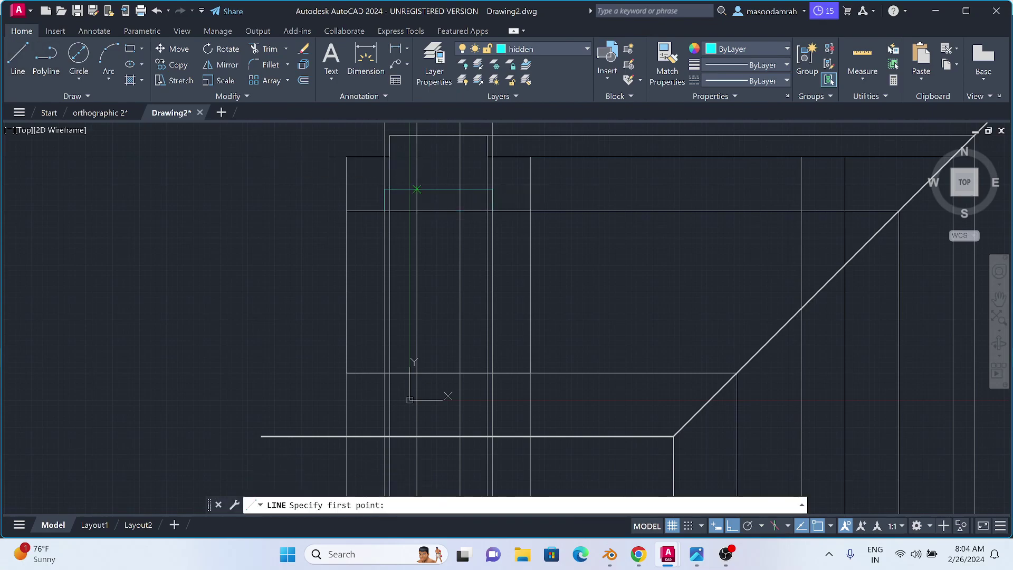
{"action": "left_click", "coordinate": [417, 189]}
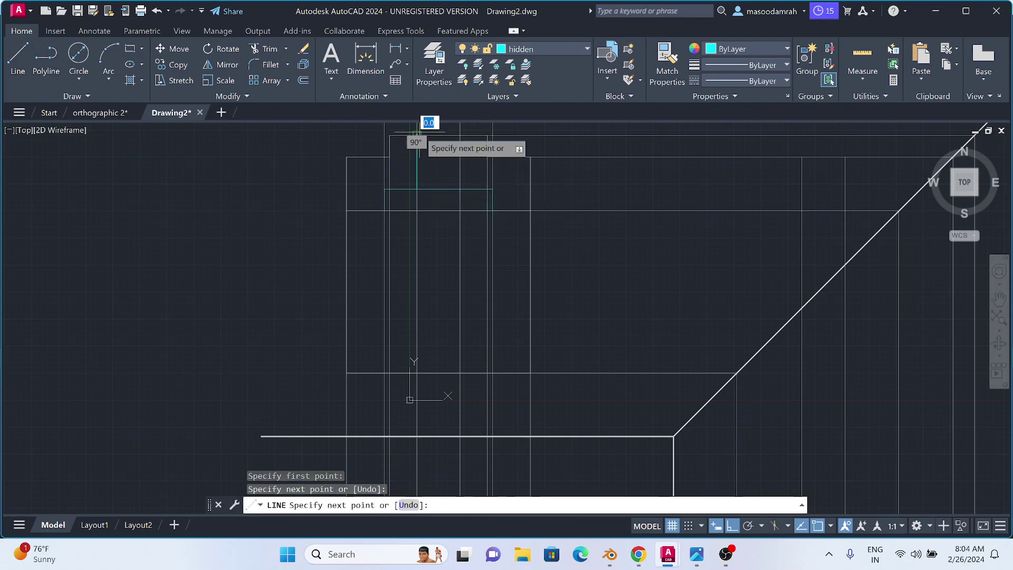
{"action": "left_click", "coordinate": [417, 136]}
{"action": "key", "text": "Return"}
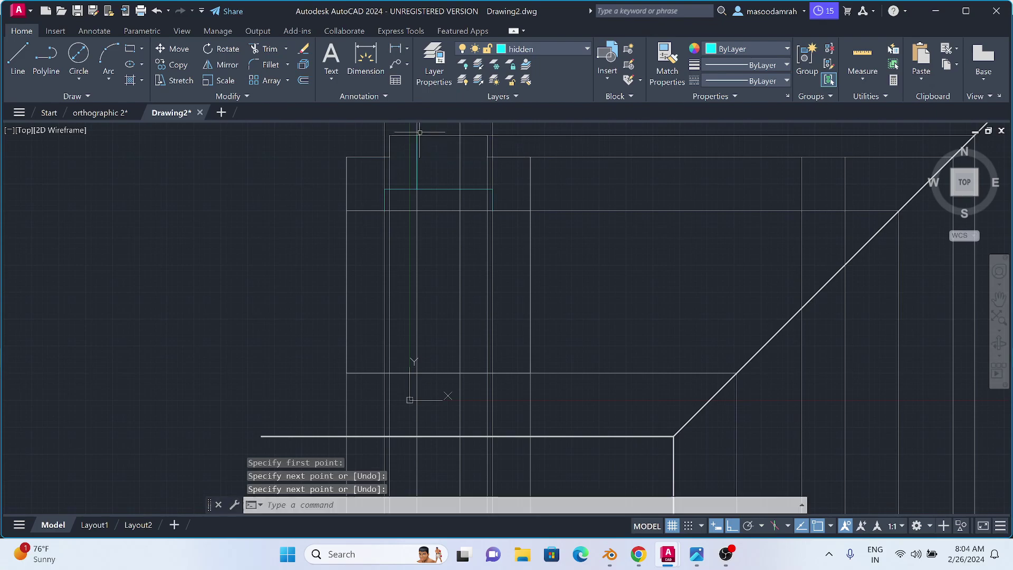
{"action": "right_click", "coordinate": [294, 186]}
{"action": "left_click", "coordinate": [313, 196]}
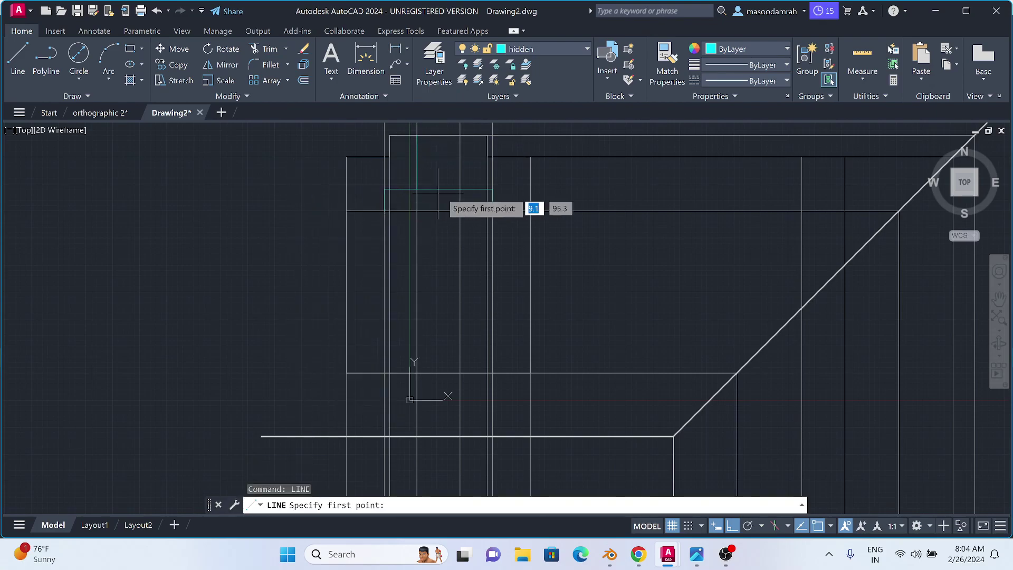
{"action": "left_click", "coordinate": [460, 189]}
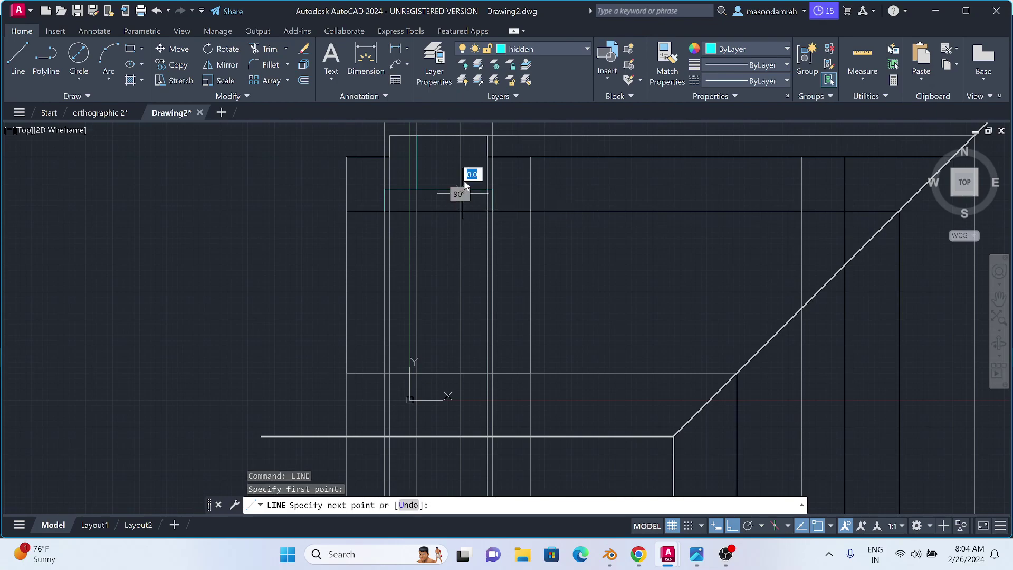
{"action": "left_click", "coordinate": [460, 135]}
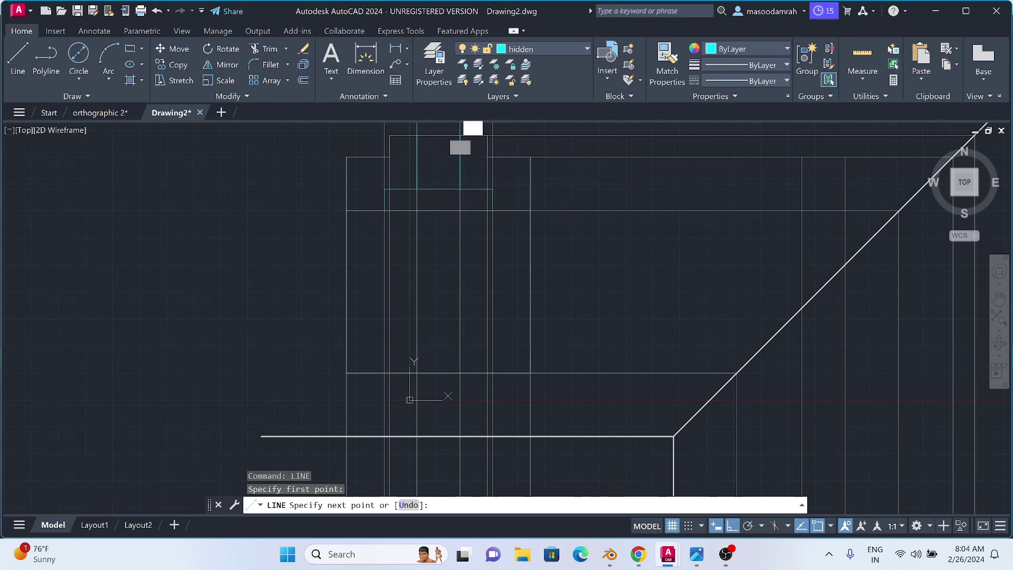
{"action": "key", "text": "Return"}
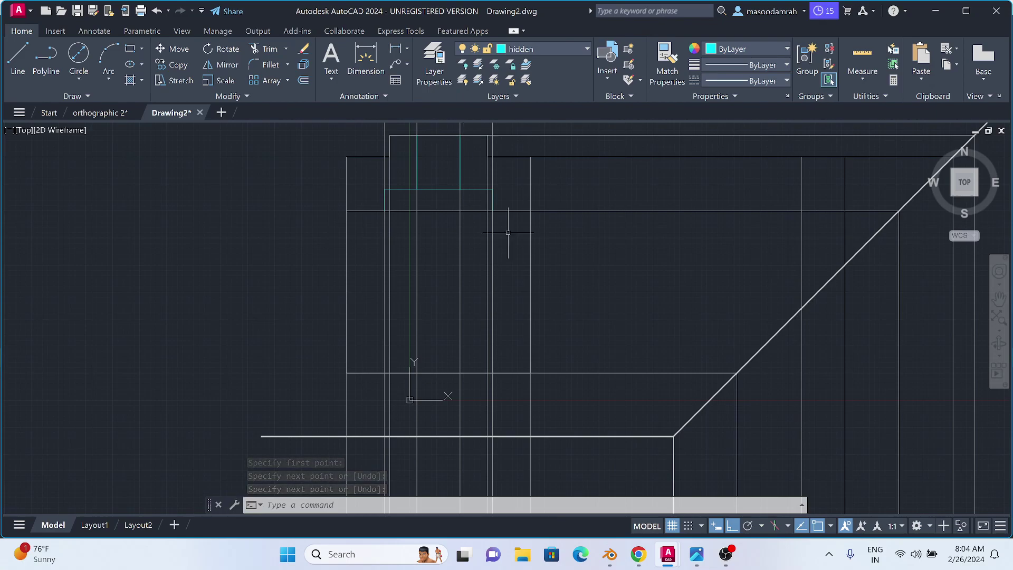
Step: On the proj layer, draw a horizontal projection line from the counterbore outline's upper right corner past the 45-degree miter line
{"action": "scroll", "coordinate": [459, 285], "scroll_direction": "down", "scroll_amount": 2}
{"action": "middle_click_drag", "start_coordinate": [460, 285], "coordinate": [416, 221]}
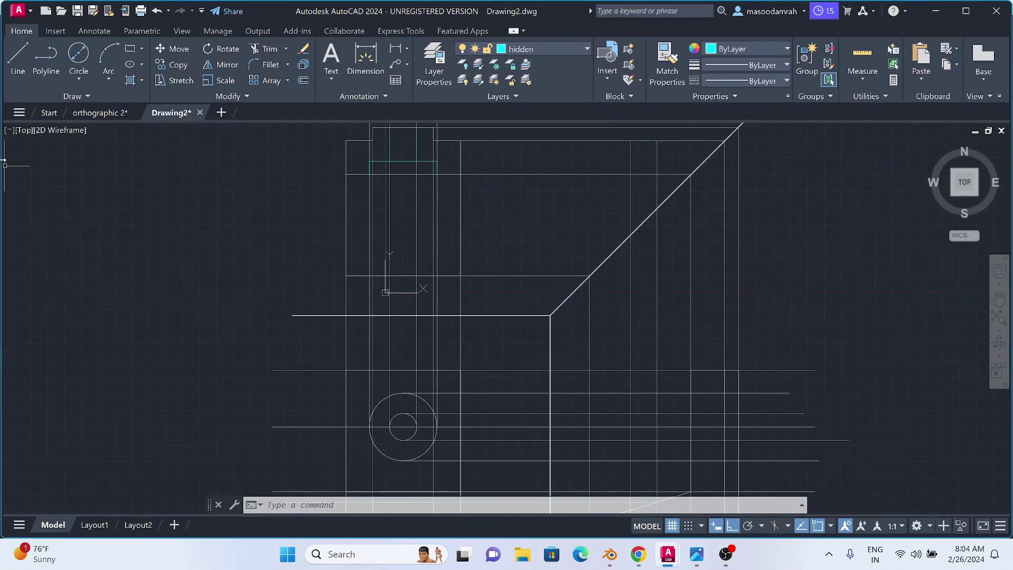
{"action": "left_click", "coordinate": [587, 49]}
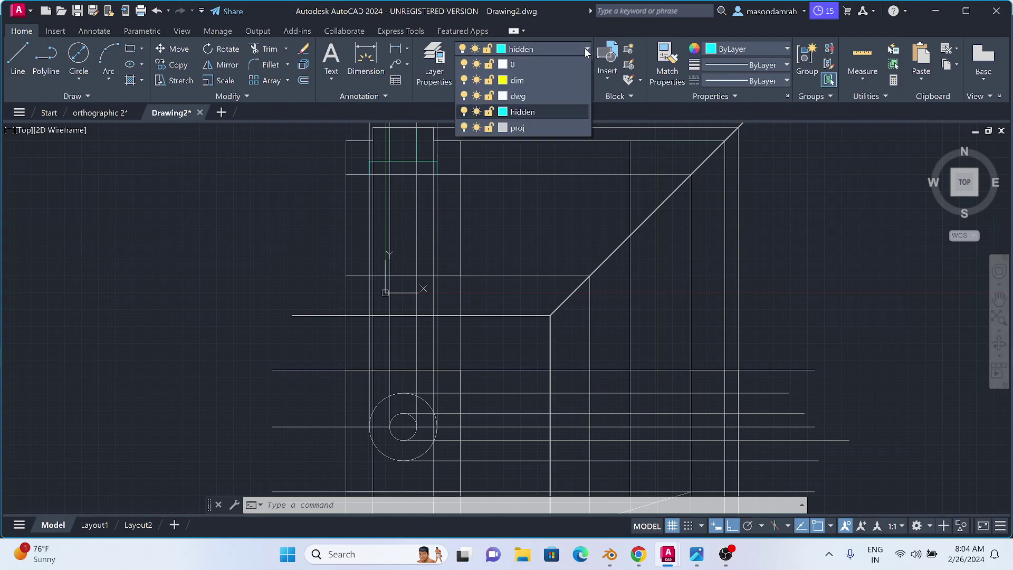
{"action": "left_click", "coordinate": [517, 128]}
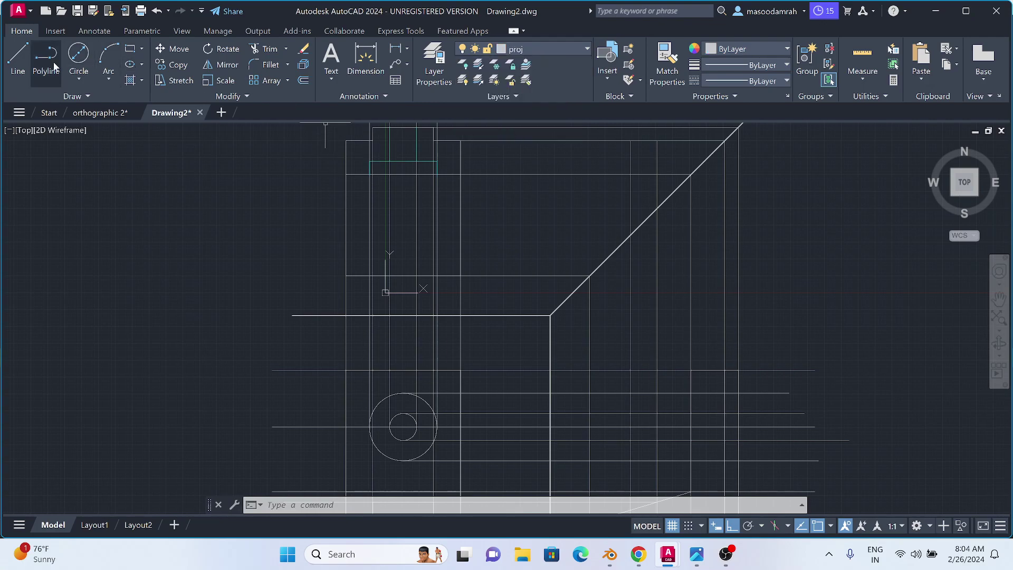
{"action": "left_click", "coordinate": [17, 58]}
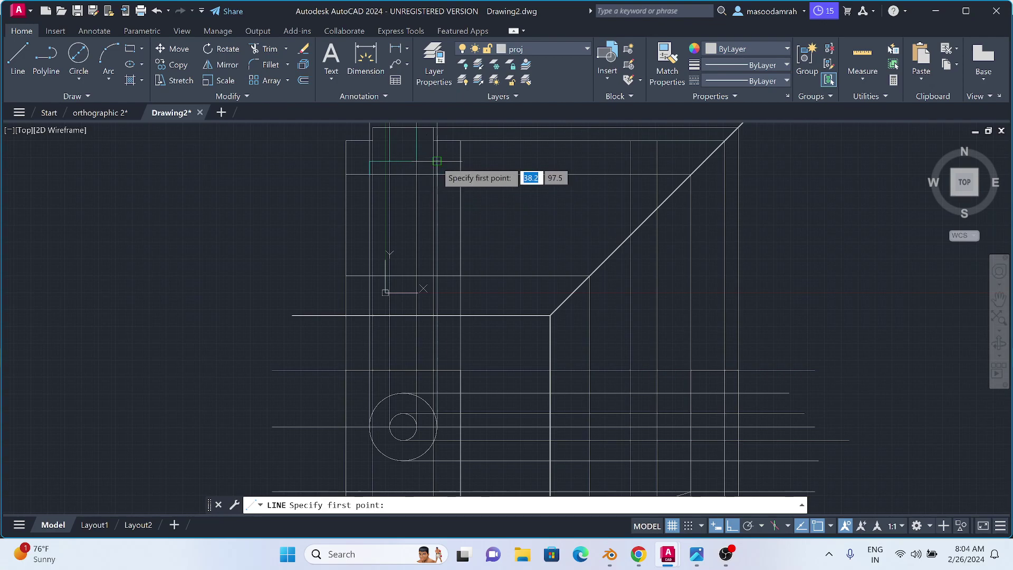
{"action": "left_click", "coordinate": [437, 161]}
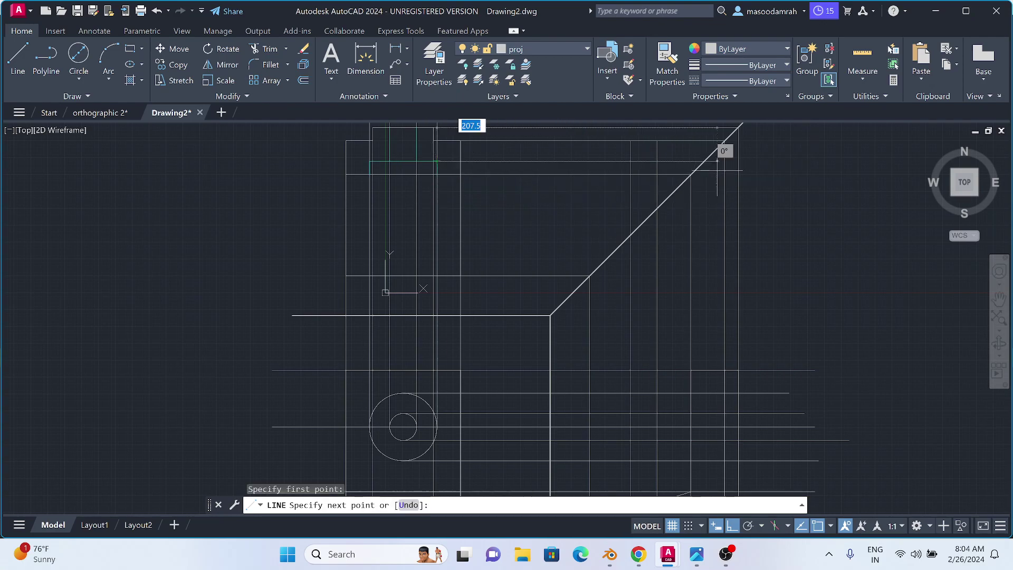
{"action": "left_click", "coordinate": [758, 161]}
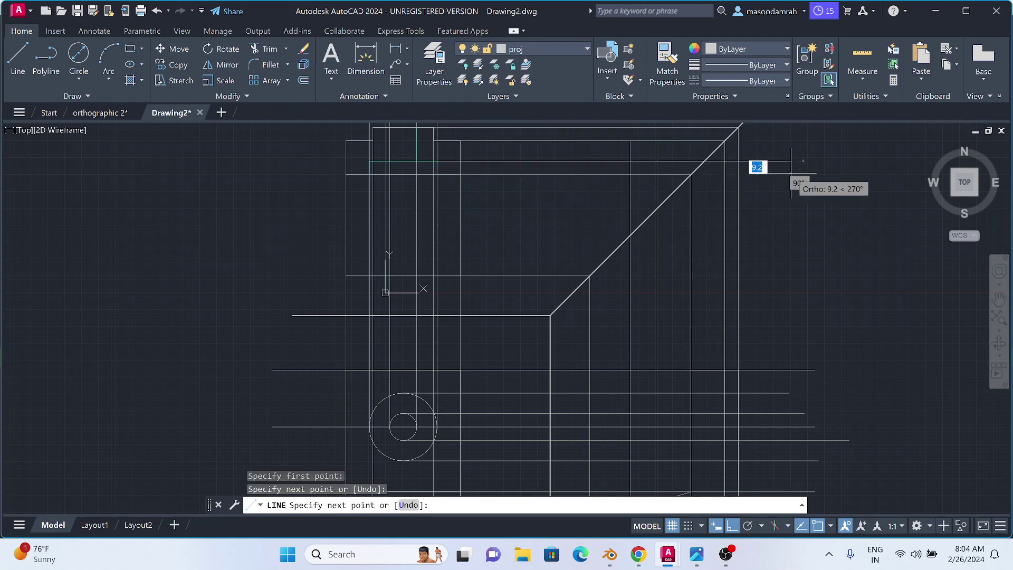
{"action": "key", "text": "Return"}
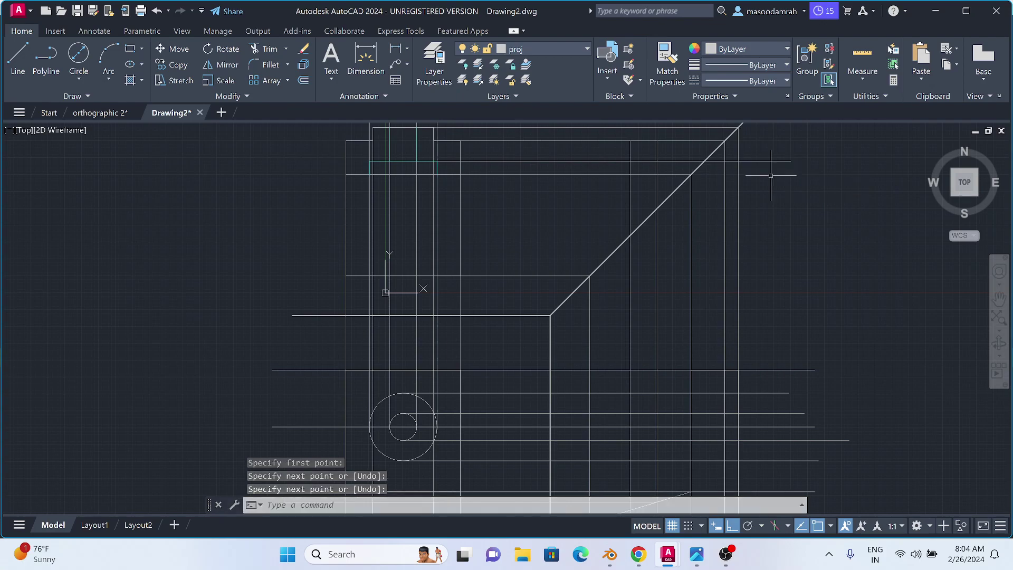
Step: Try to draw a vertical projection line down from where the counterbore depth projection crosses the miter line
{"action": "left_click", "coordinate": [16, 58]}
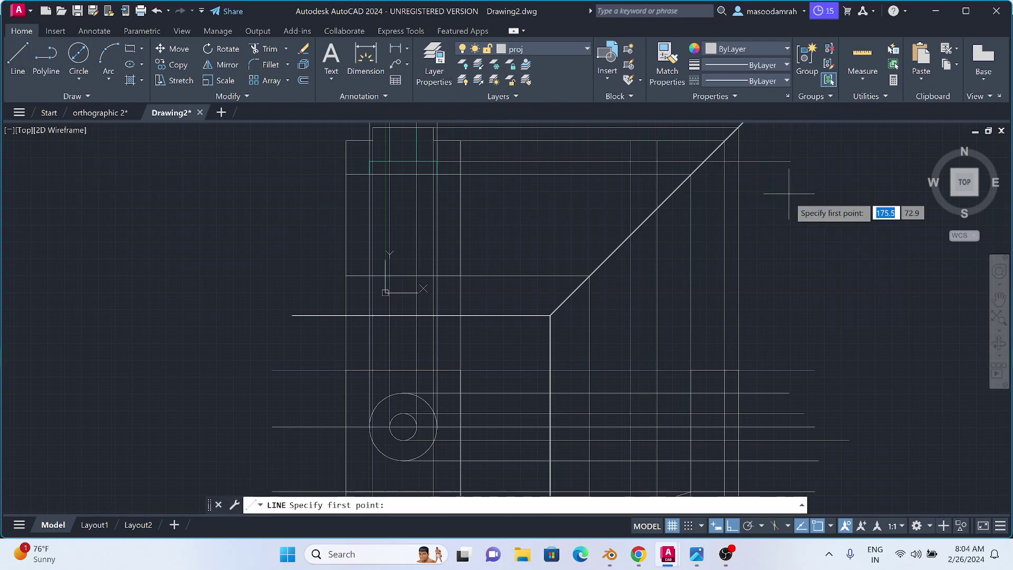
{"action": "left_click", "coordinate": [705, 161]}
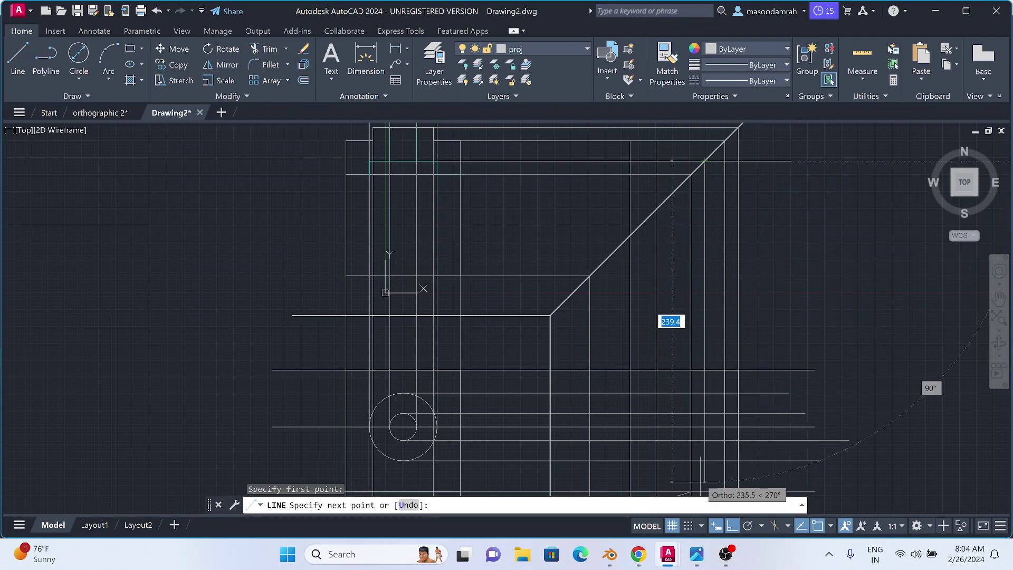
{"action": "left_click", "coordinate": [815, 491]}
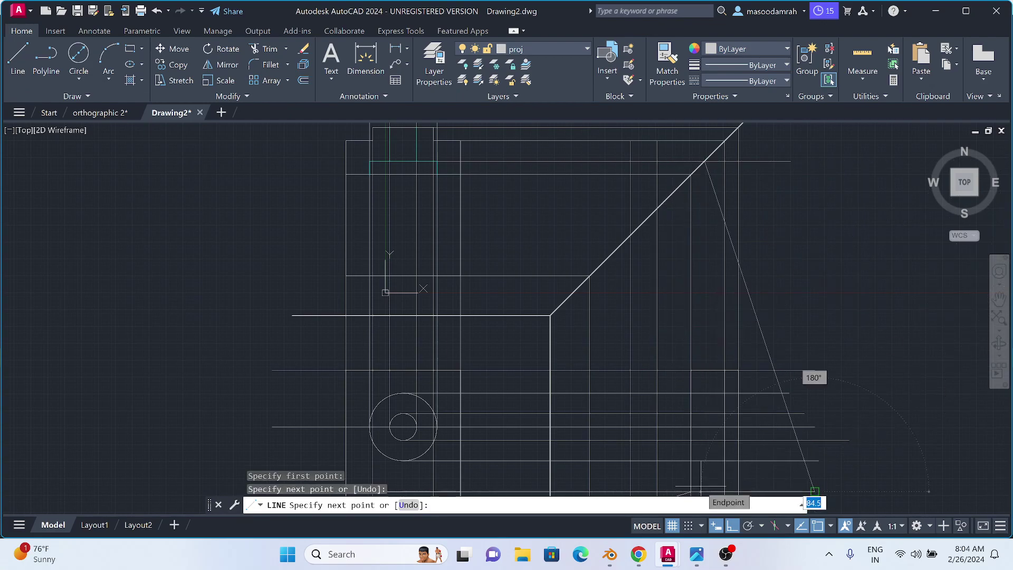
{"action": "scroll", "coordinate": [712, 395], "scroll_direction": "down", "scroll_amount": 4}
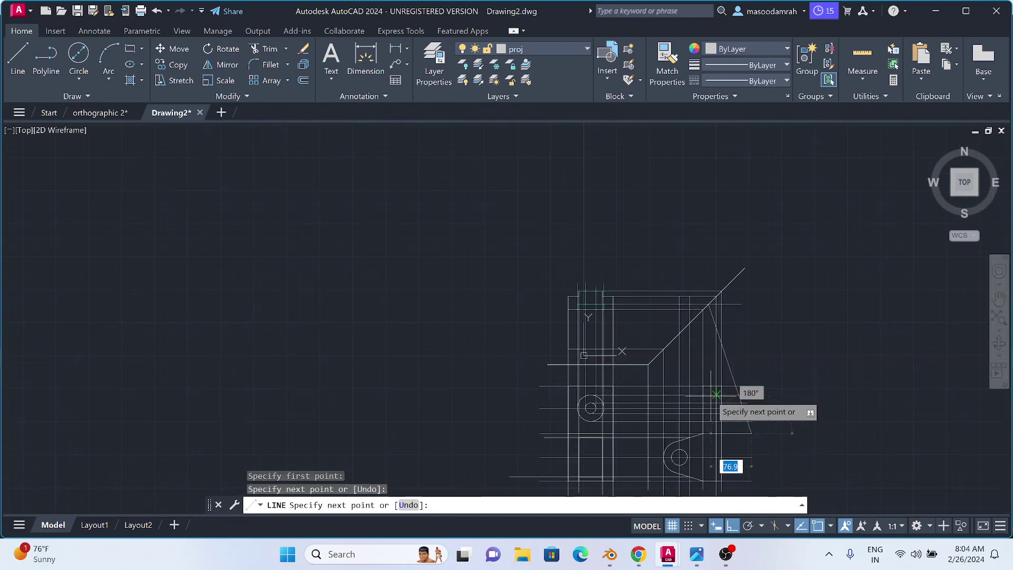
{"action": "key", "text": "Escape"}
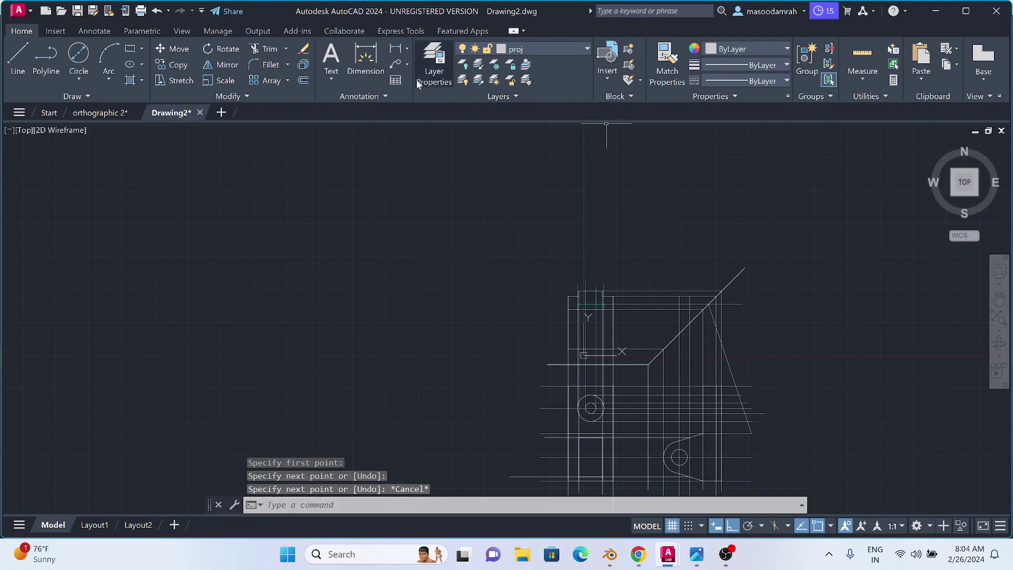
Step: Erase the slanted line that runs down from the miter line beside the side view
{"action": "left_click", "coordinate": [302, 49]}
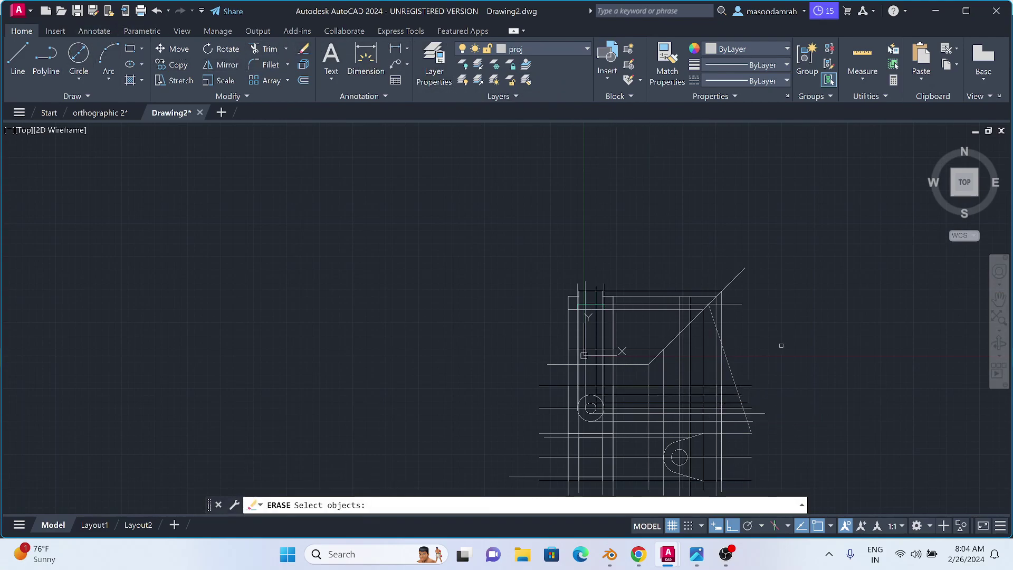
{"action": "left_click", "coordinate": [733, 376]}
{"action": "key", "text": "Return"}
Step: Draw a vertical line from the crossing of the counterbore depth projection and the miter line down past the lowest view
{"action": "left_click", "coordinate": [17, 56]}
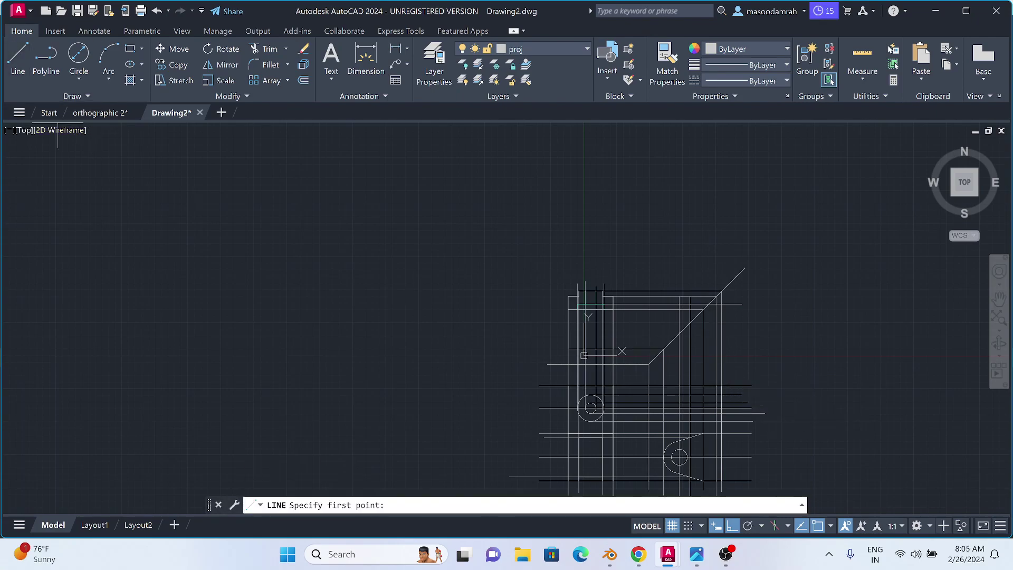
{"action": "left_click", "coordinate": [708, 305]}
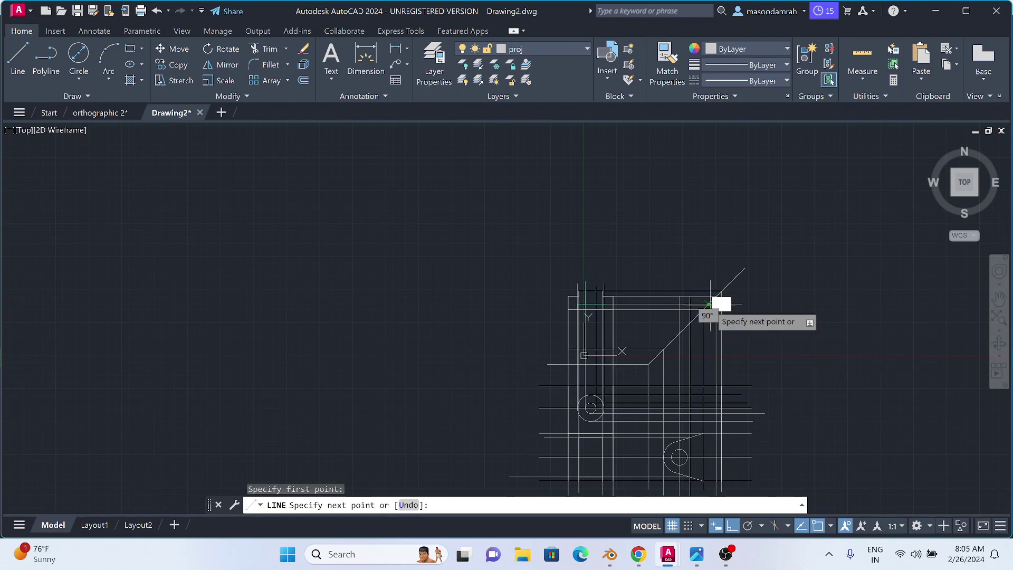
{"action": "scroll", "coordinate": [724, 457], "scroll_direction": "down", "scroll_amount": 2}
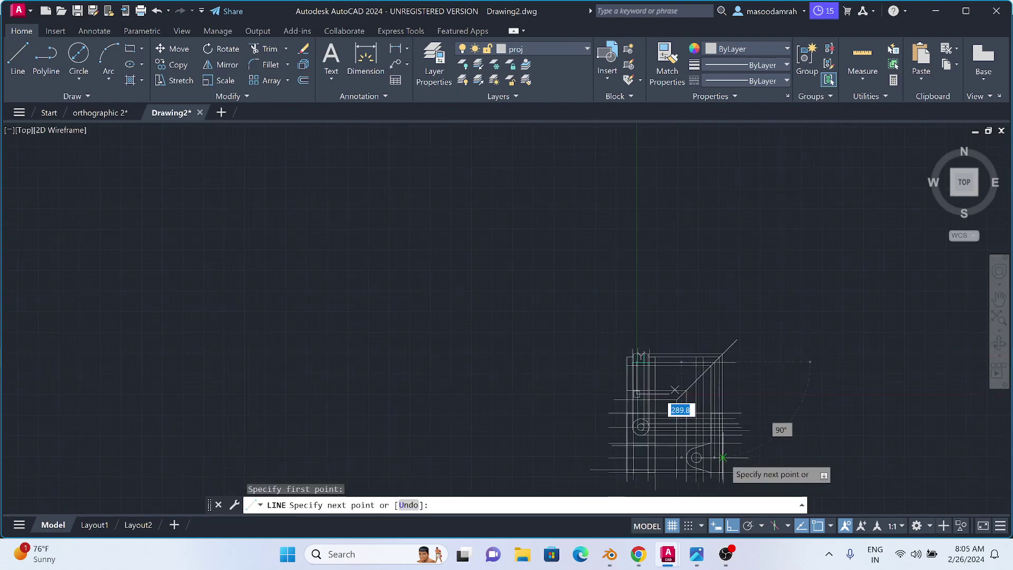
{"action": "middle_click_drag", "start_coordinate": [723, 458], "coordinate": [700, 372]}
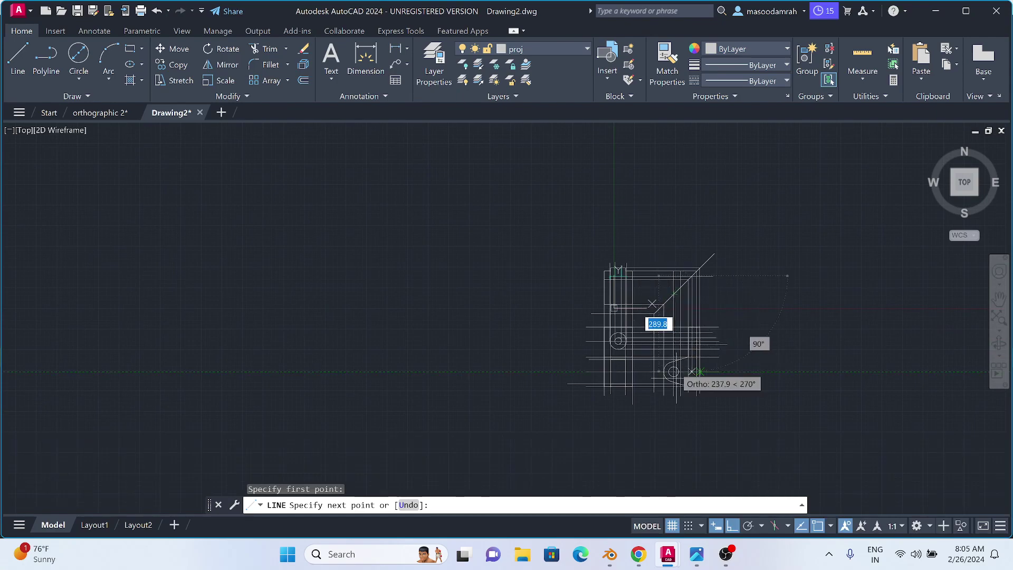
{"action": "left_click", "coordinate": [682, 421]}
{"action": "key", "text": "Return"}
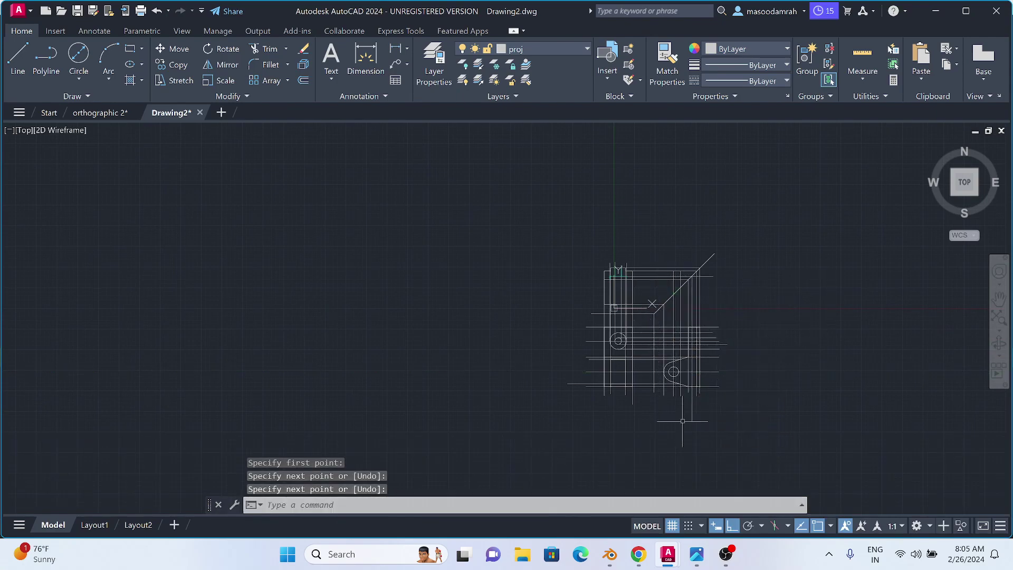
Step: On the hidden layer, draw the counterbore's three-sided outline in the side view, following its projected diameter and depth lines
{"action": "type", "text": "z"}
{"action": "key", "text": "Return"}
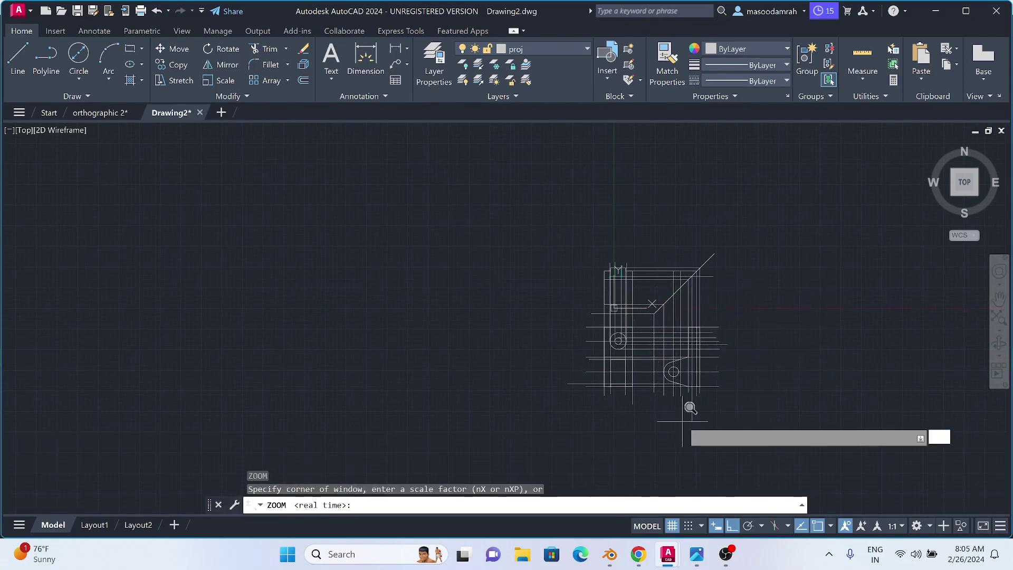
{"action": "type", "text": "e"}
{"action": "key", "text": "Return"}
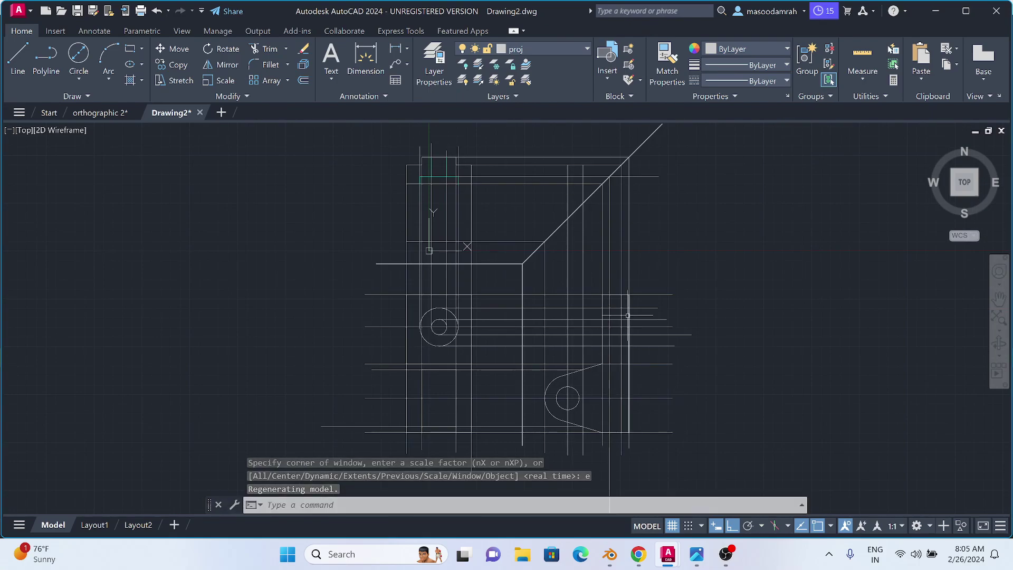
{"action": "scroll", "coordinate": [628, 316], "scroll_direction": "up", "scroll_amount": 2}
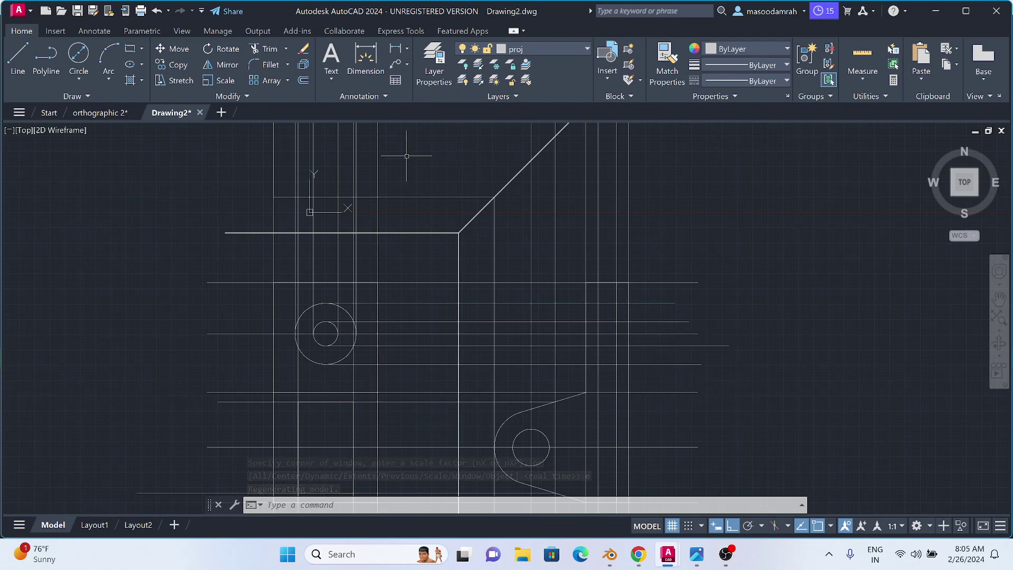
{"action": "left_click", "coordinate": [587, 49]}
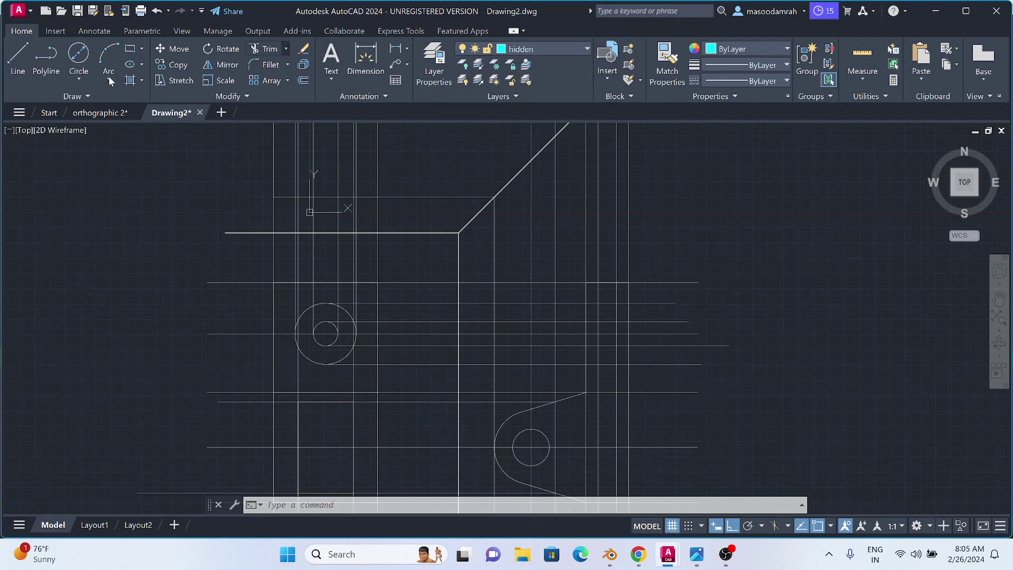
{"action": "left_click", "coordinate": [18, 58]}
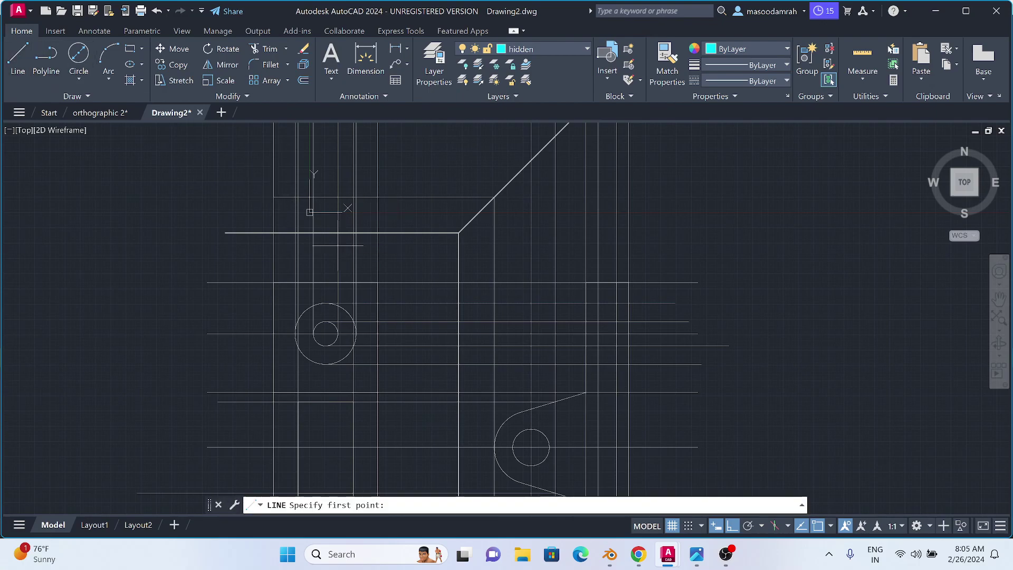
{"action": "left_click", "coordinate": [586, 303]}
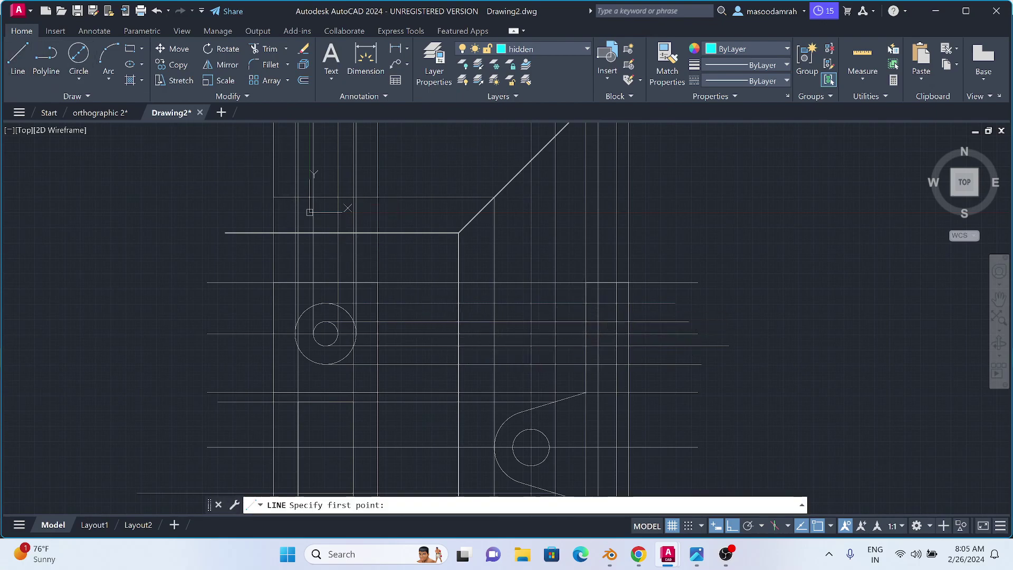
{"action": "left_click", "coordinate": [597, 303]}
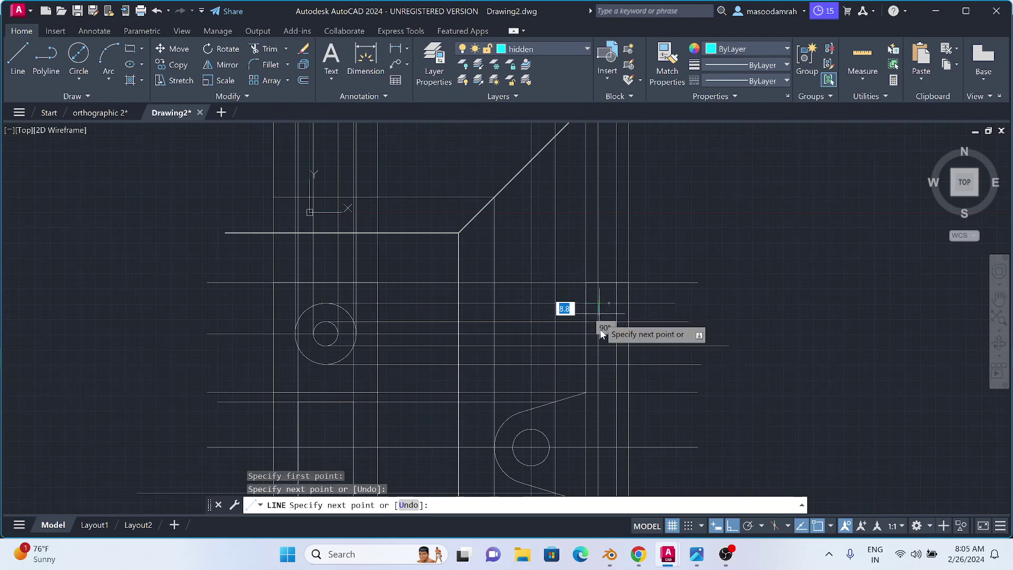
{"action": "left_click", "coordinate": [598, 364]}
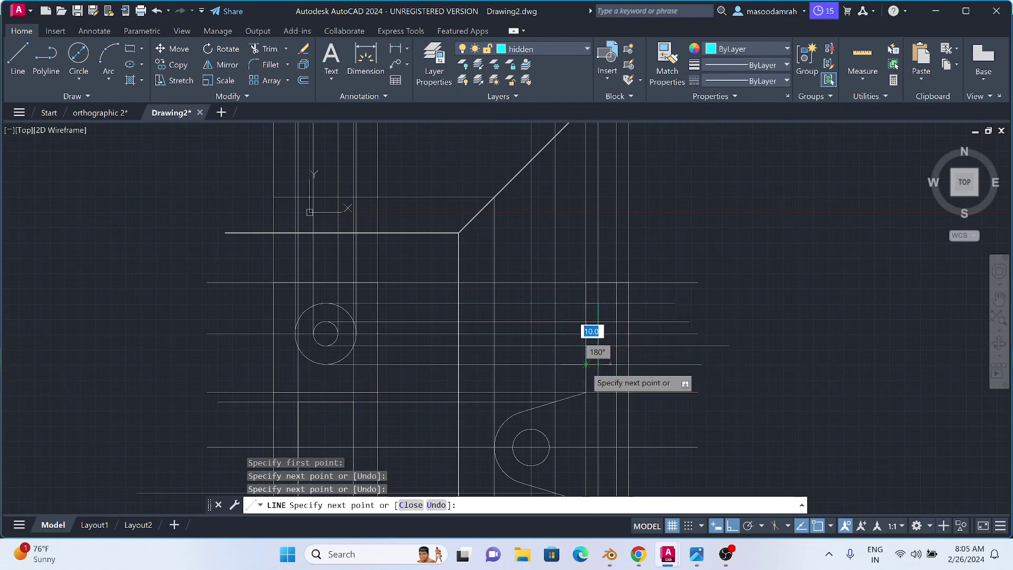
{"action": "left_click", "coordinate": [587, 364]}
{"action": "key", "text": "Return"}
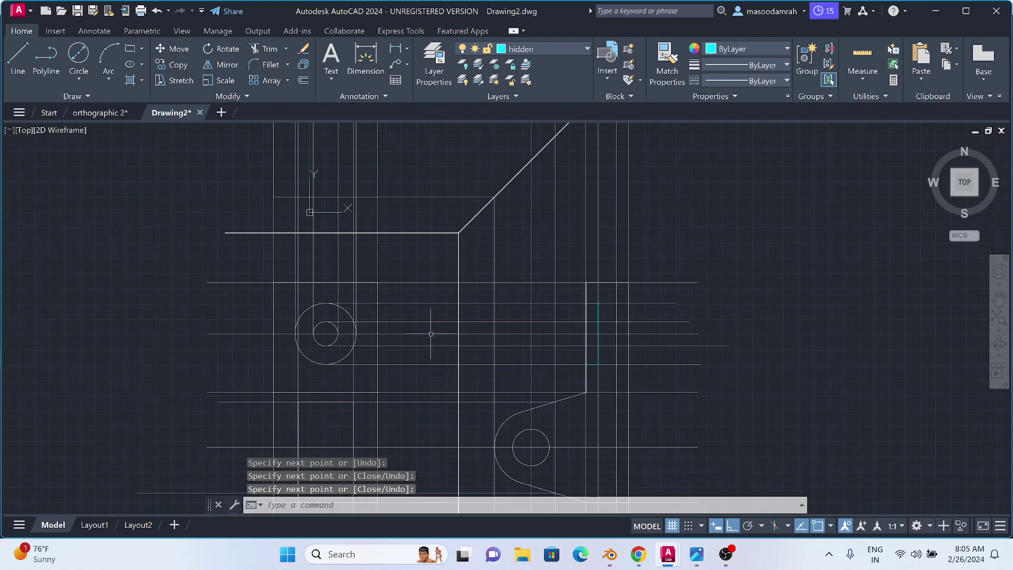
Step: Draw the small hole's two horizontal hidden lines in the side view, from the counterbore floor to the plate's right edge
{"action": "left_click", "coordinate": [17, 53]}
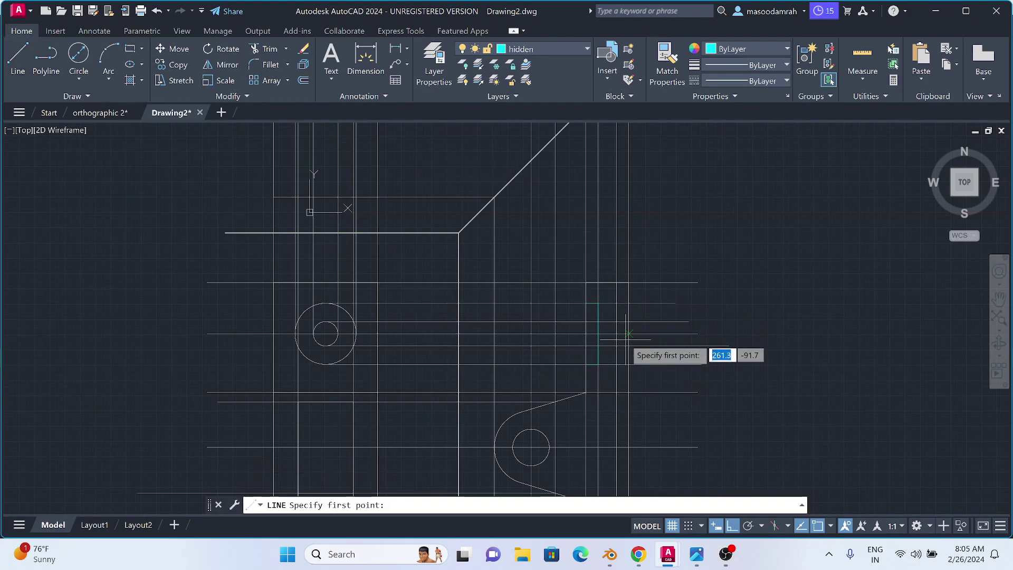
{"action": "left_click", "coordinate": [598, 321]}
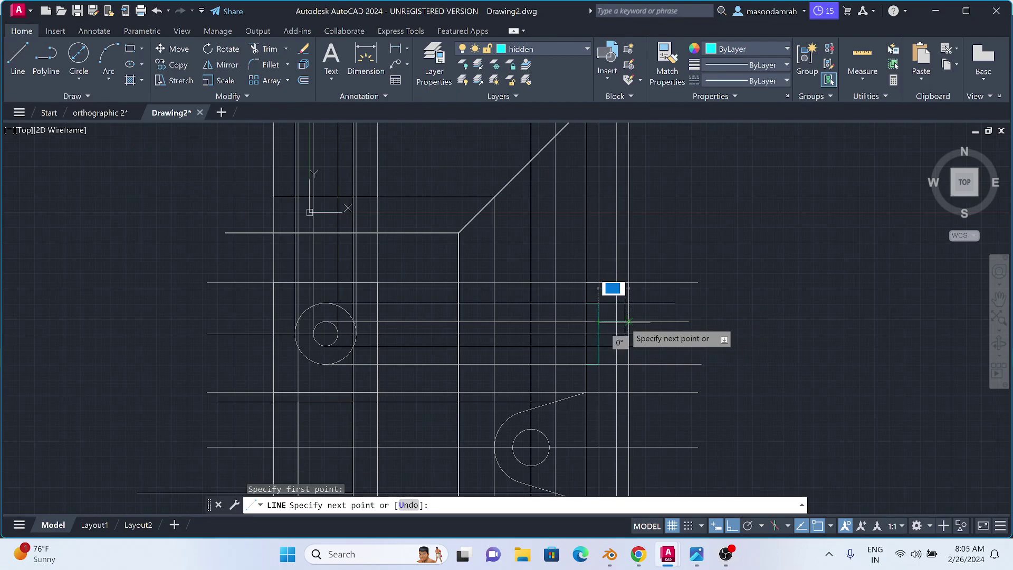
{"action": "key", "text": "Return"}
{"action": "right_click", "coordinate": [753, 294]}
{"action": "left_click", "coordinate": [786, 59]}
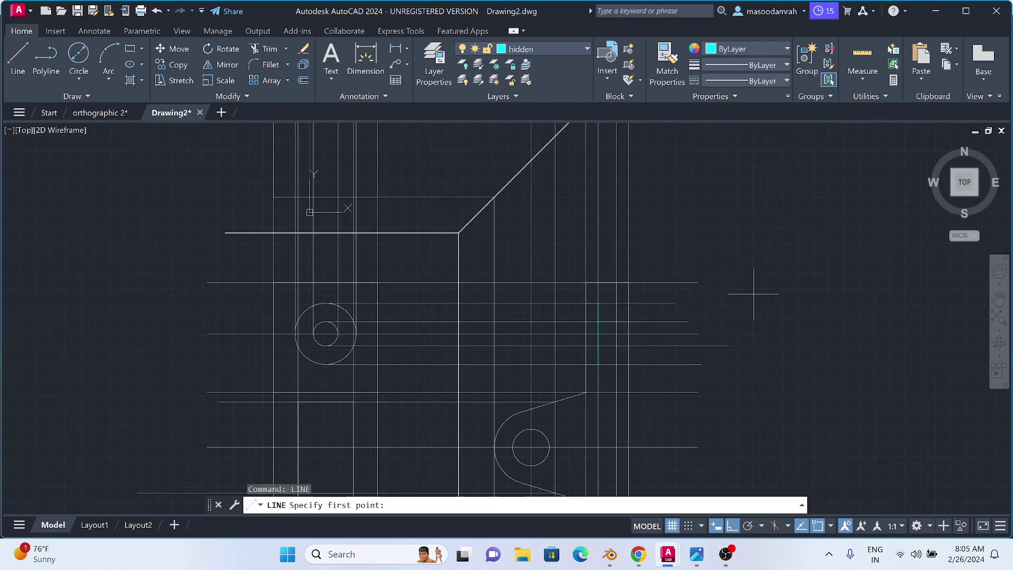
{"action": "left_click", "coordinate": [599, 346]}
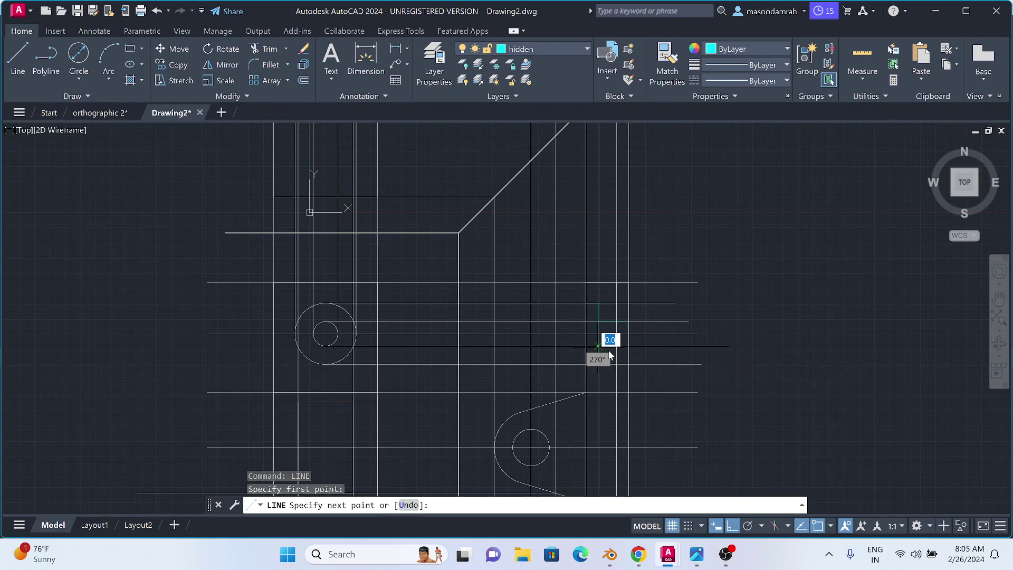
{"action": "left_click", "coordinate": [628, 346]}
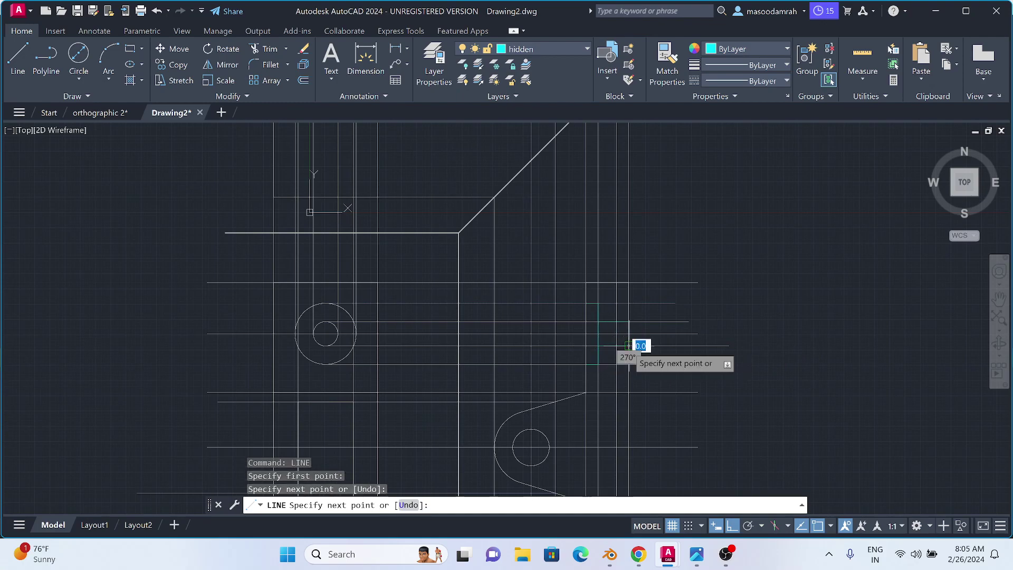
{"action": "key", "text": "Return"}
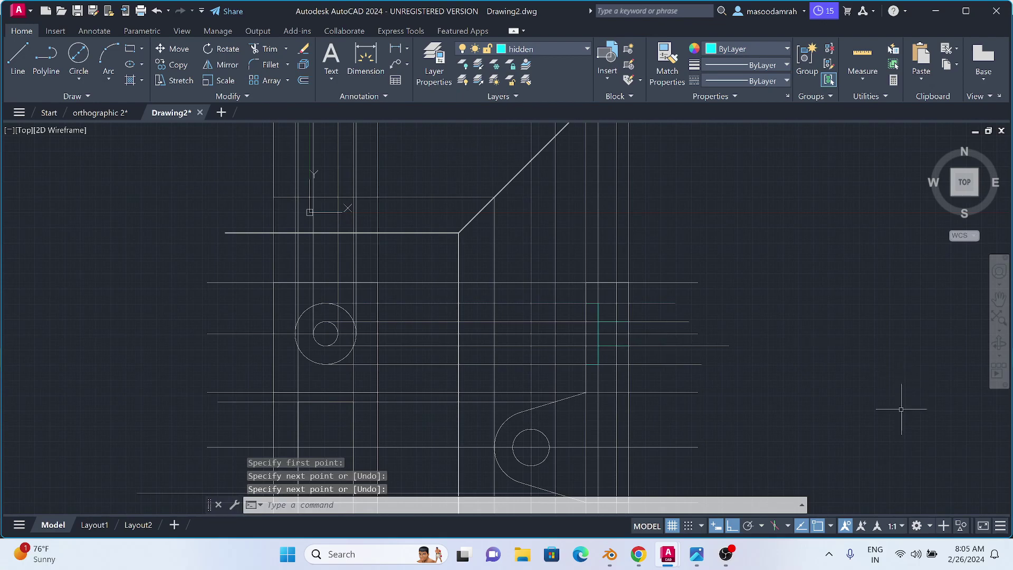
{"action": "middle_click_drag", "start_coordinate": [897, 408], "coordinate": [902, 353]}
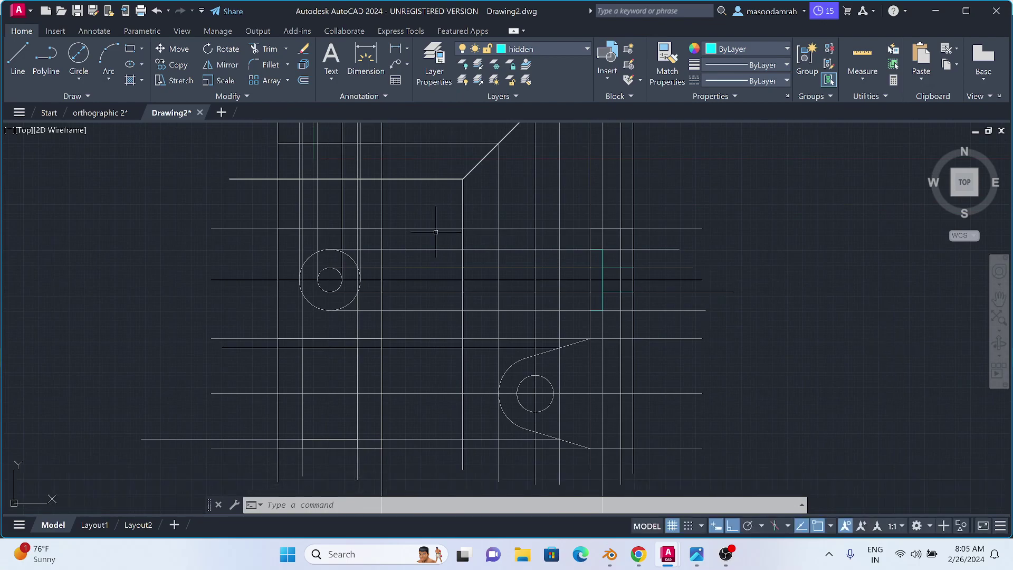
{"action": "left_click", "coordinate": [587, 48]}
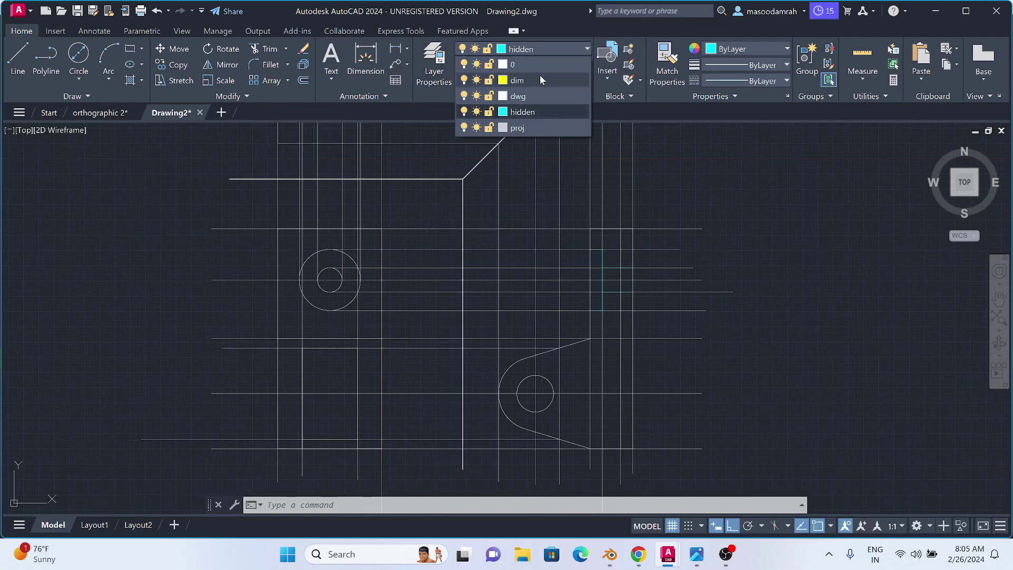
{"action": "left_click", "coordinate": [503, 127]}
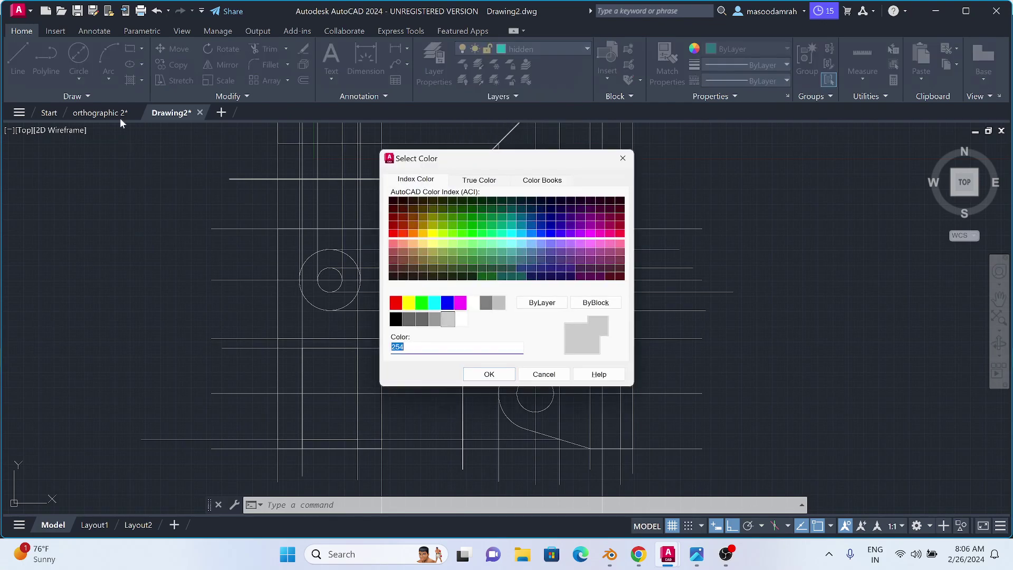
{"action": "left_click", "coordinate": [486, 374]}
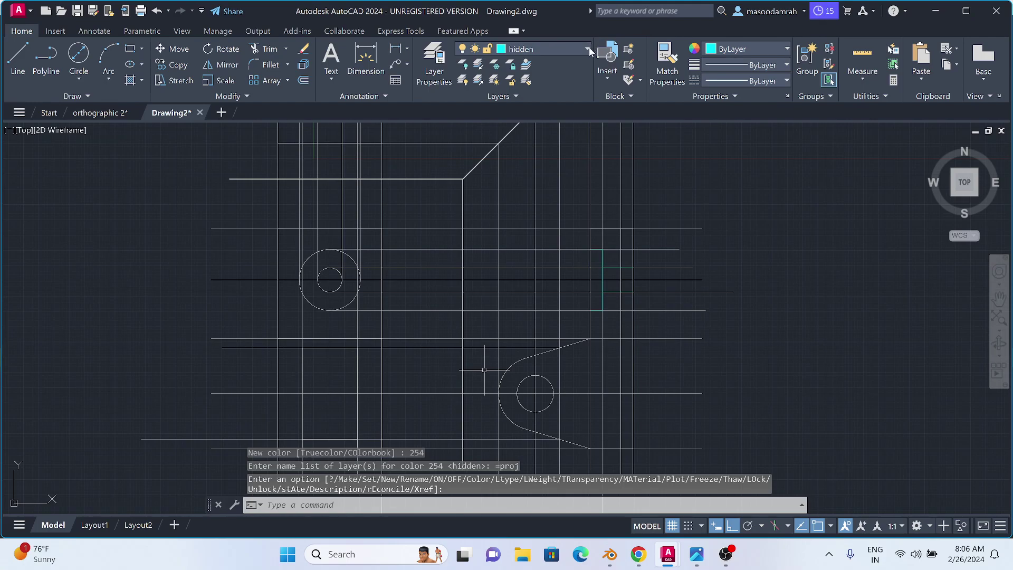
Step: On the proj layer, draw horizontal projection lines from the top and bottom of the side view's lug hole leftward past the front view
{"action": "left_click", "coordinate": [589, 48]}
{"action": "left_click", "coordinate": [549, 126]}
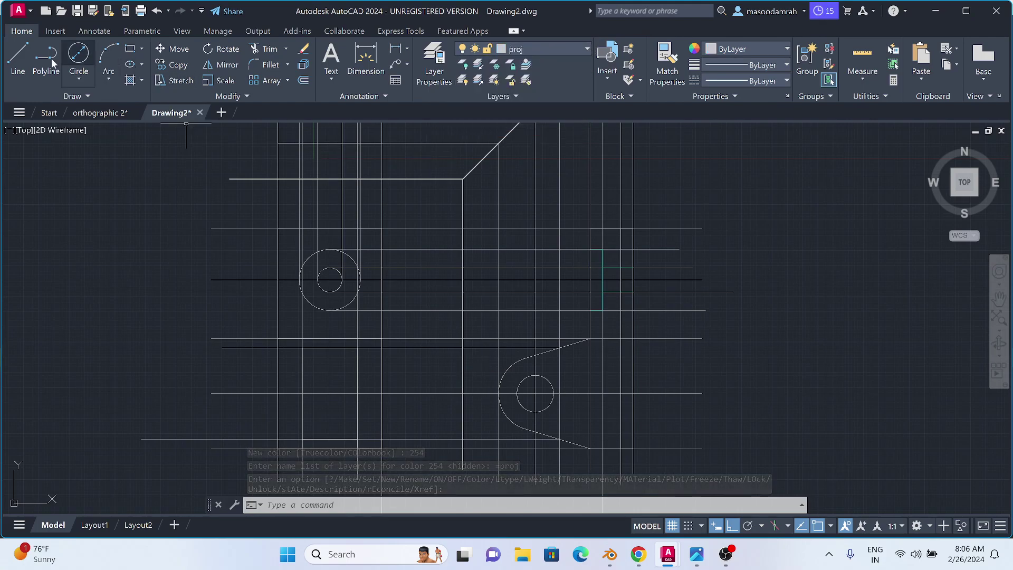
{"action": "left_click", "coordinate": [18, 56]}
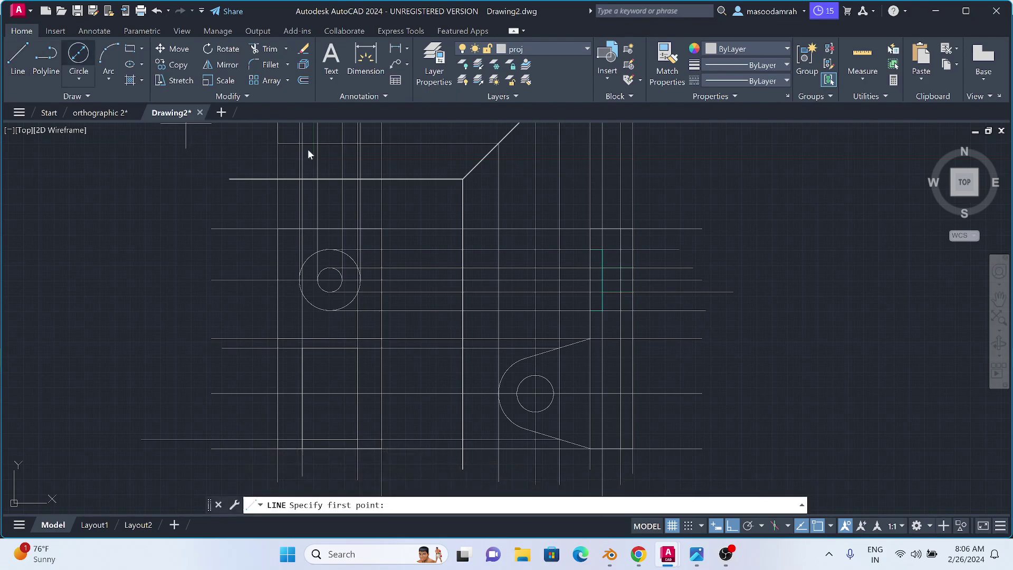
{"action": "left_click", "coordinate": [535, 375]}
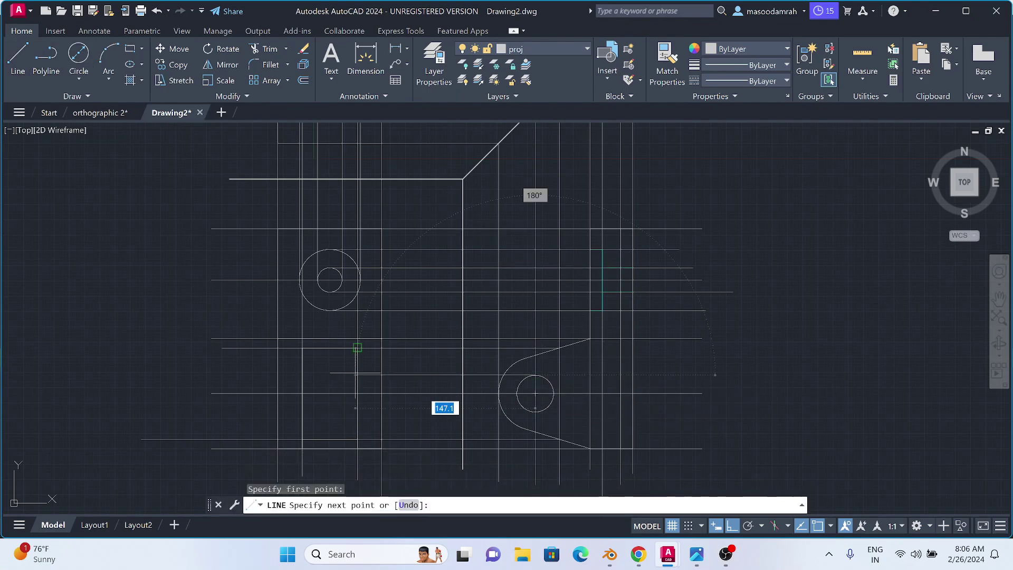
{"action": "key", "text": "Return"}
{"action": "right_click", "coordinate": [174, 371]}
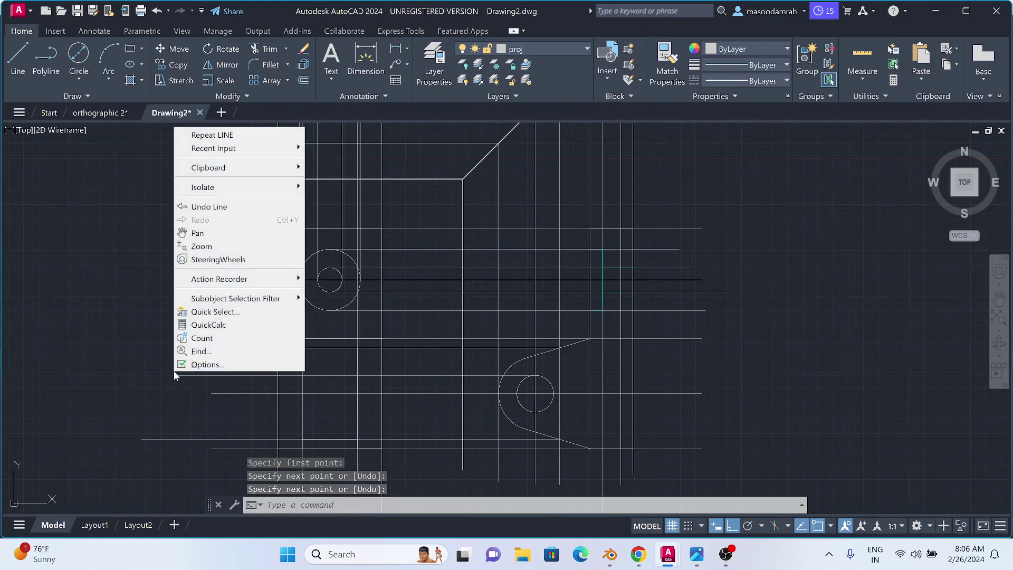
{"action": "left_click", "coordinate": [192, 138]}
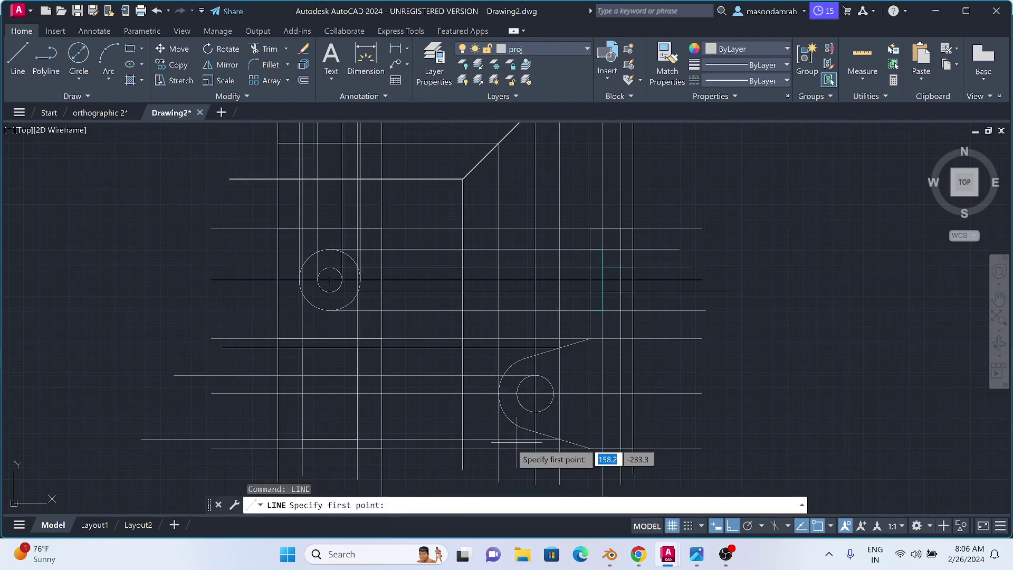
{"action": "left_click", "coordinate": [168, 411]}
{"action": "key", "text": "Return"}
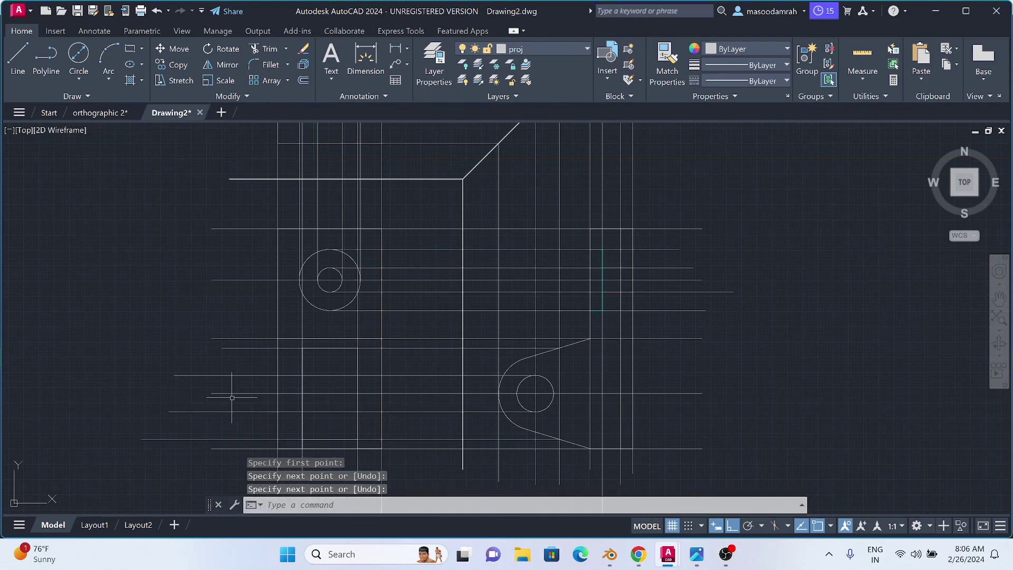
Step: On the hidden layer, draw the lug hole's upper hidden line across the right and left lugs in the front view
{"action": "left_click", "coordinate": [586, 50]}
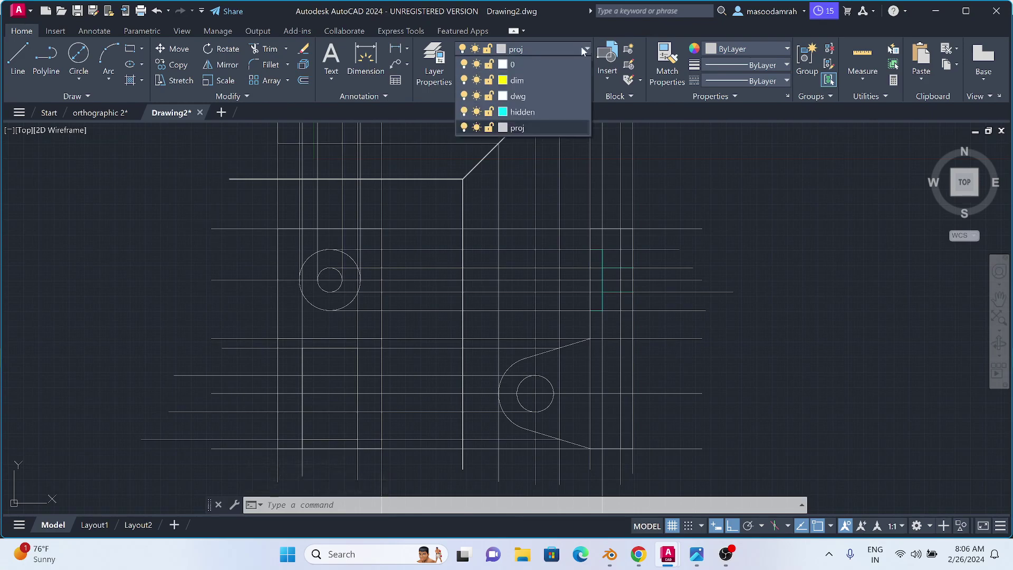
{"action": "left_click", "coordinate": [510, 115]}
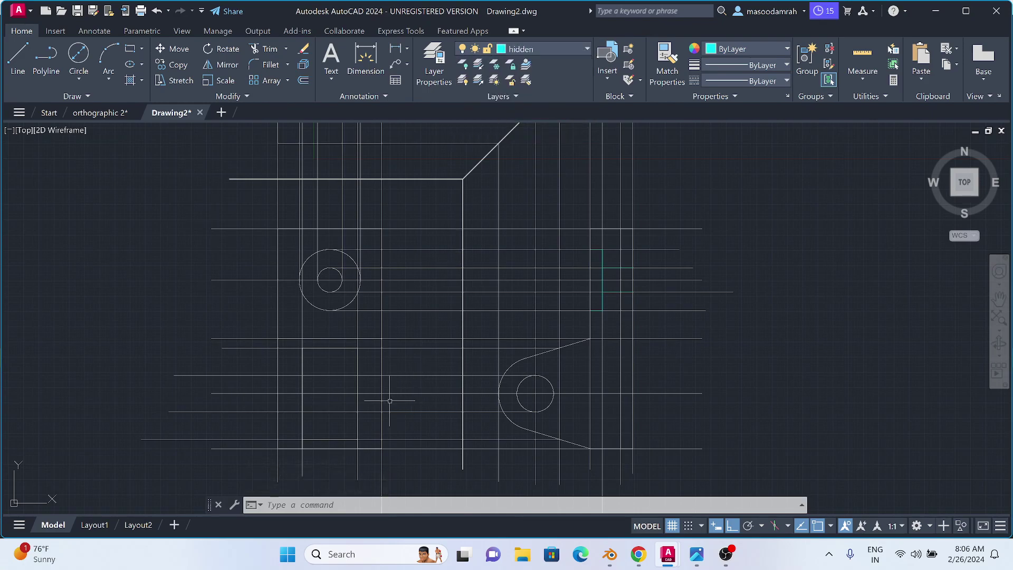
{"action": "left_click", "coordinate": [18, 57]}
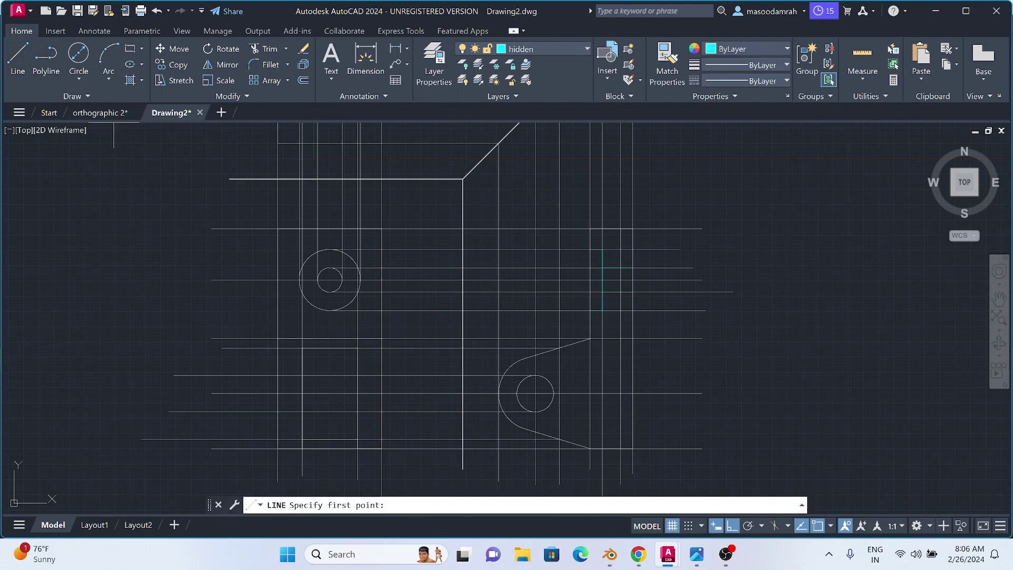
{"action": "left_click", "coordinate": [381, 376]}
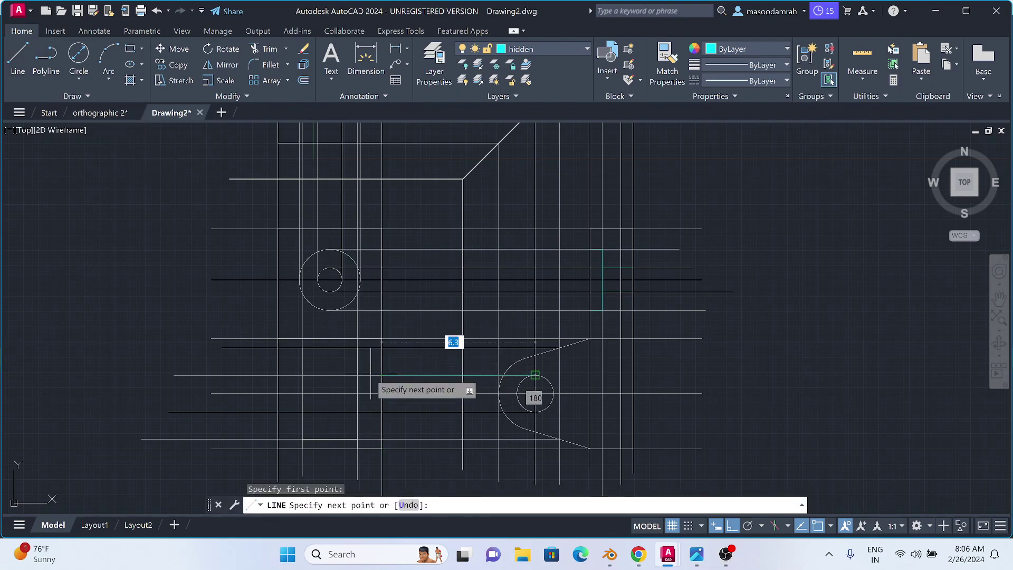
{"action": "key", "text": "Return"}
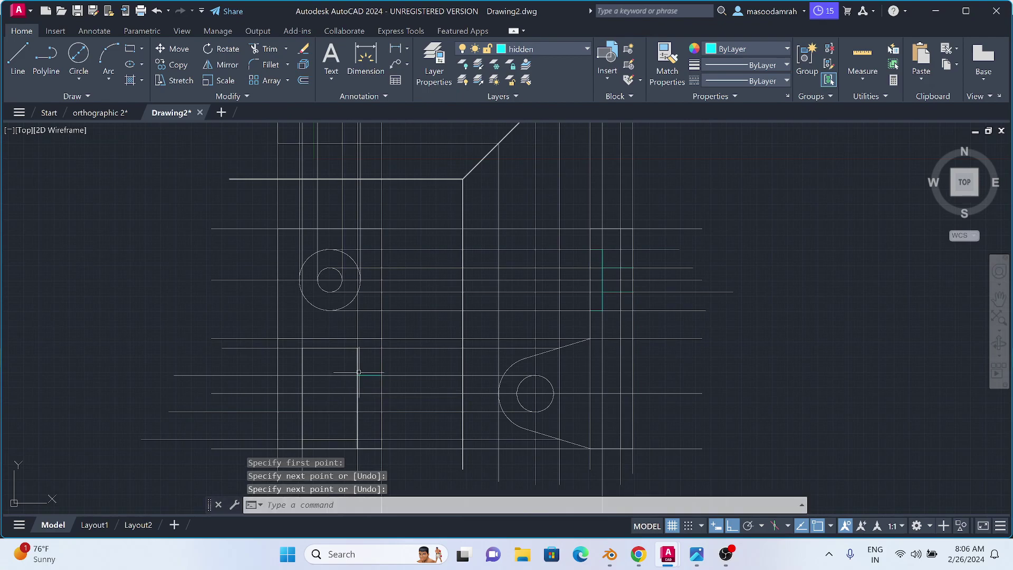
{"action": "right_click", "coordinate": [178, 290]}
{"action": "left_click", "coordinate": [211, 296]}
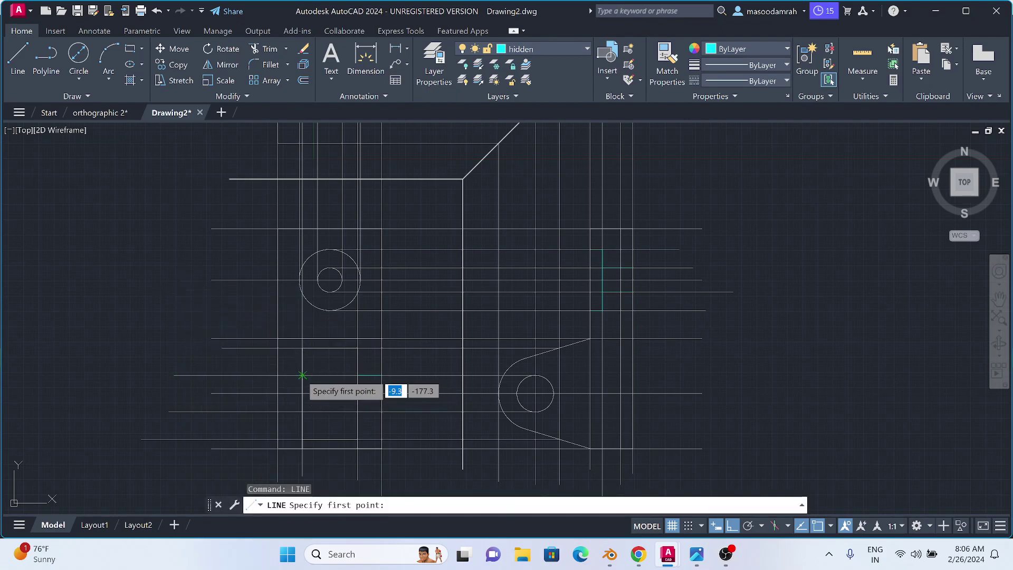
{"action": "left_click", "coordinate": [279, 376]}
{"action": "left_click", "coordinate": [238, 375]}
{"action": "key", "text": "Return"}
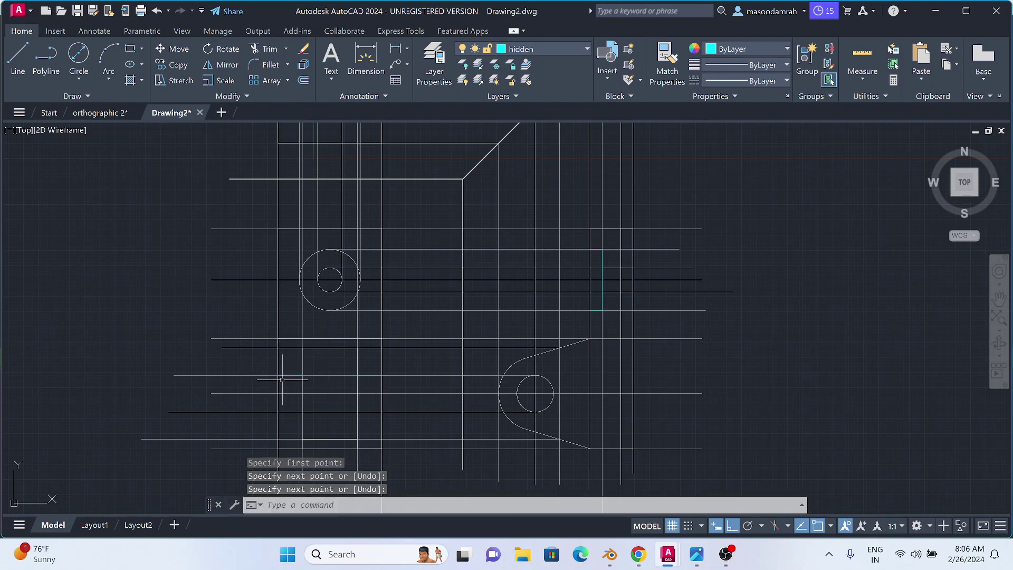
Step: Draw the lug hole's lower hidden line across the right and left lugs in the front view
{"action": "right_click", "coordinate": [125, 337]}
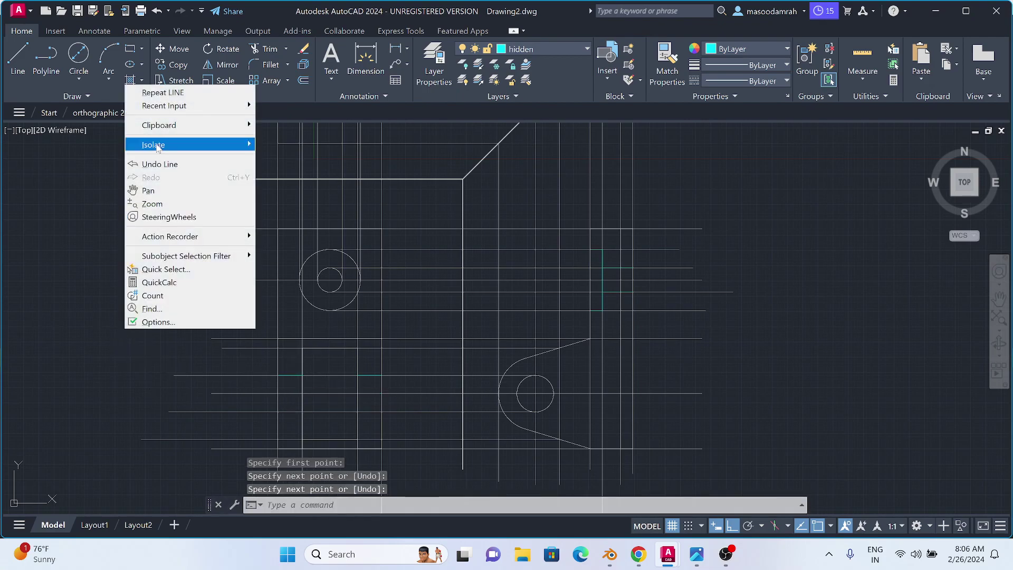
{"action": "left_click", "coordinate": [158, 92]}
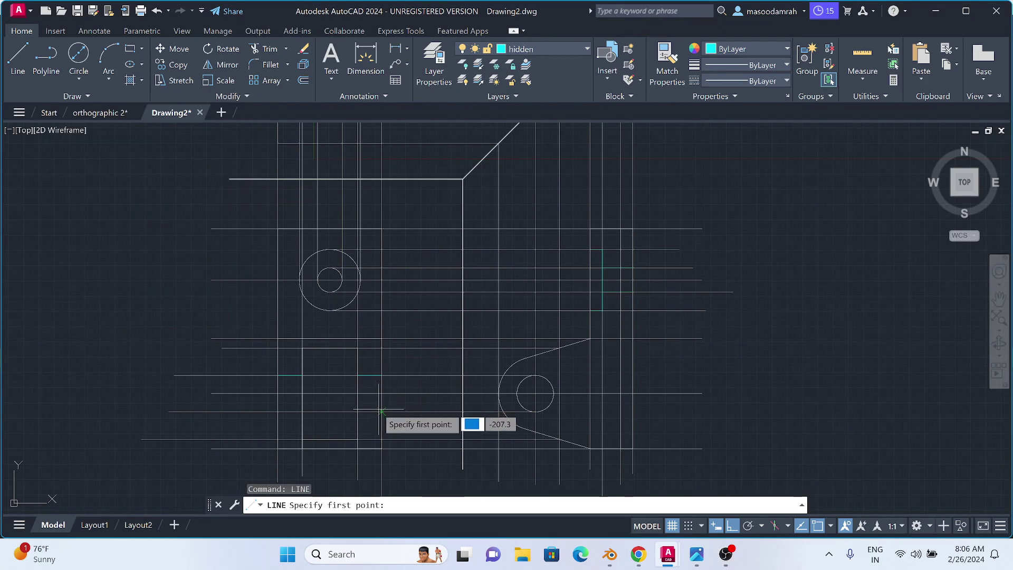
{"action": "left_click", "coordinate": [535, 411]}
{"action": "left_click", "coordinate": [356, 411]}
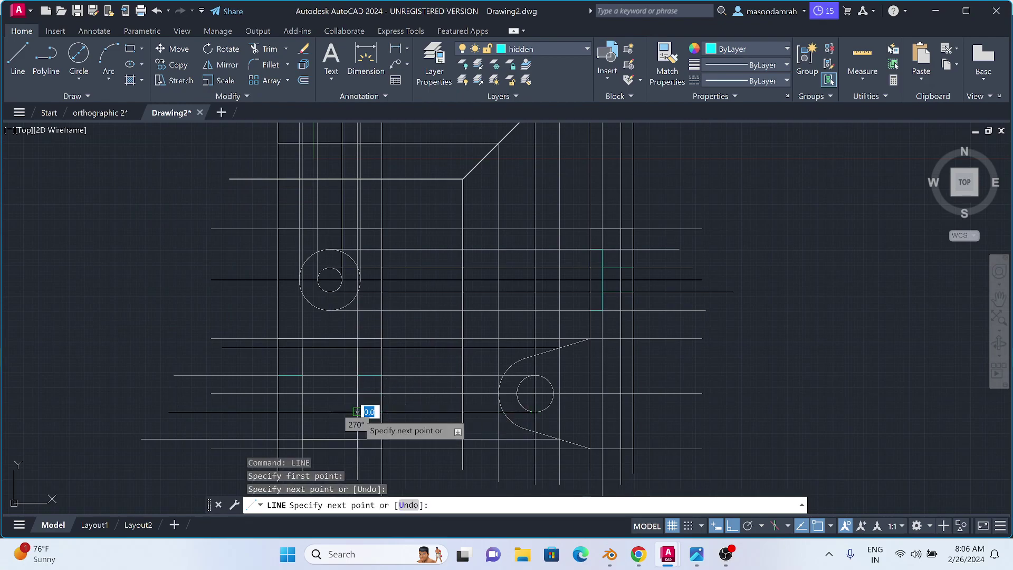
{"action": "key", "text": "Return"}
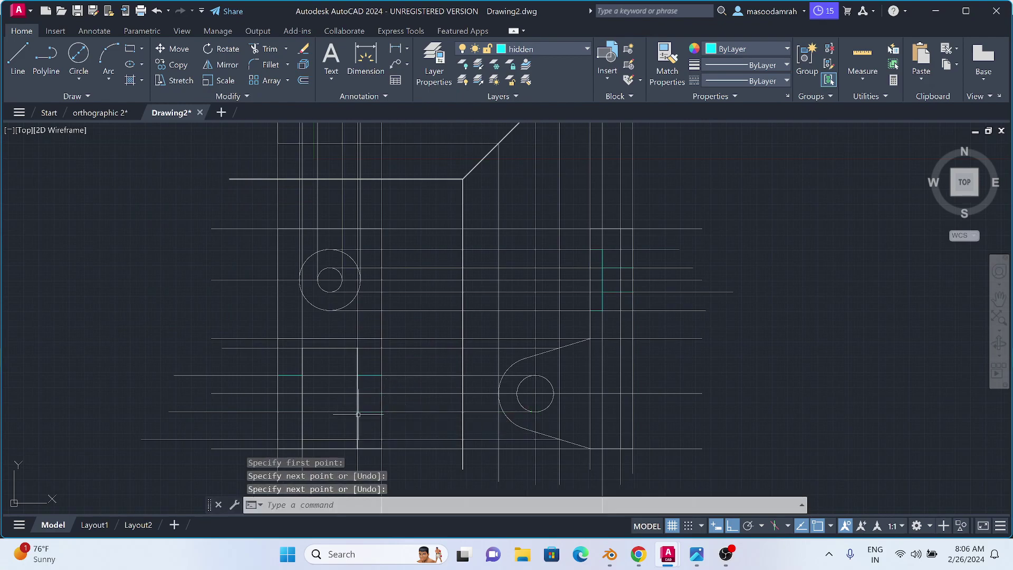
{"action": "right_click", "coordinate": [85, 289]}
{"action": "left_click", "coordinate": [101, 296]}
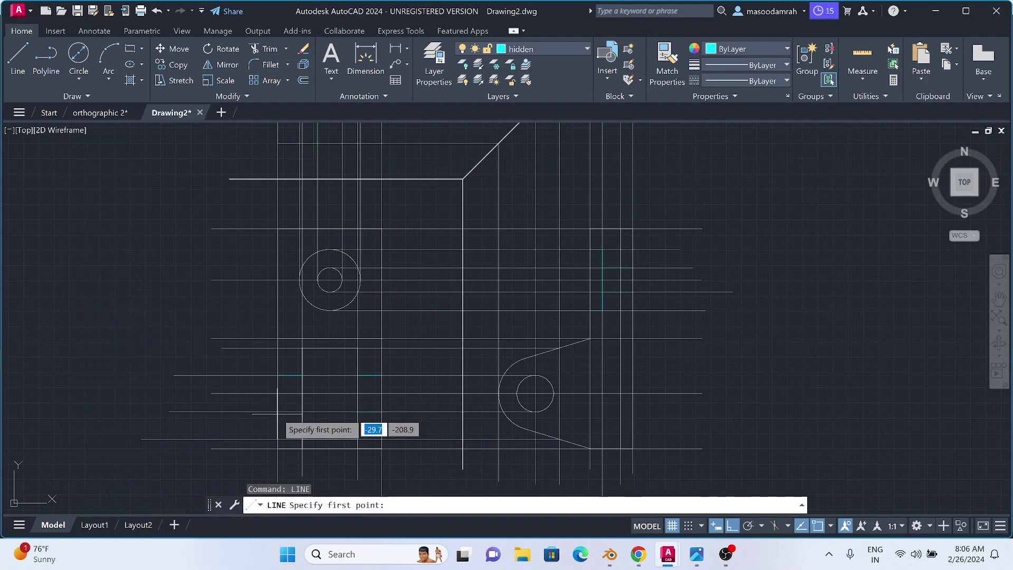
{"action": "left_click", "coordinate": [302, 412]}
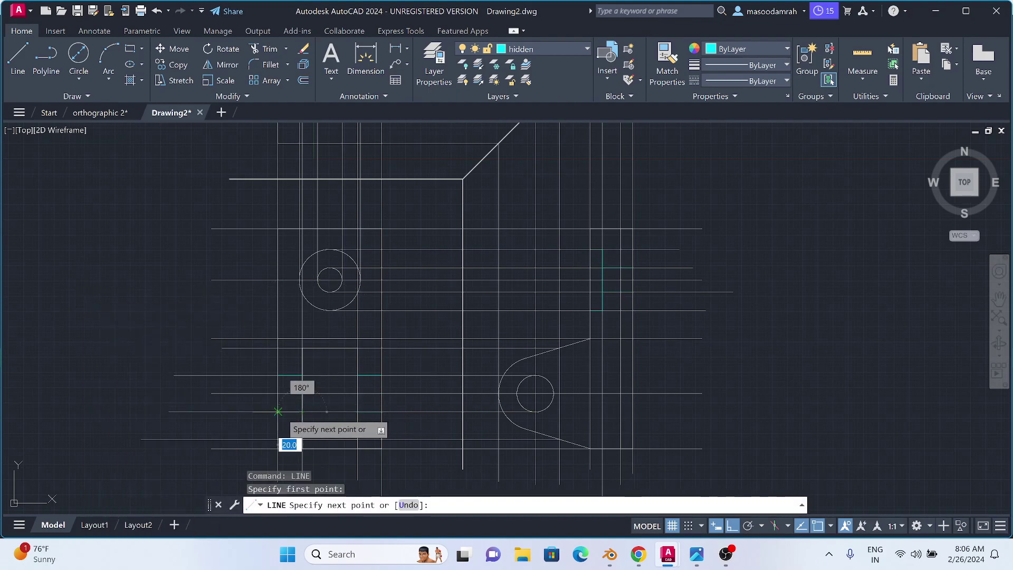
{"action": "left_click", "coordinate": [280, 412]}
{"action": "key", "text": "Return"}
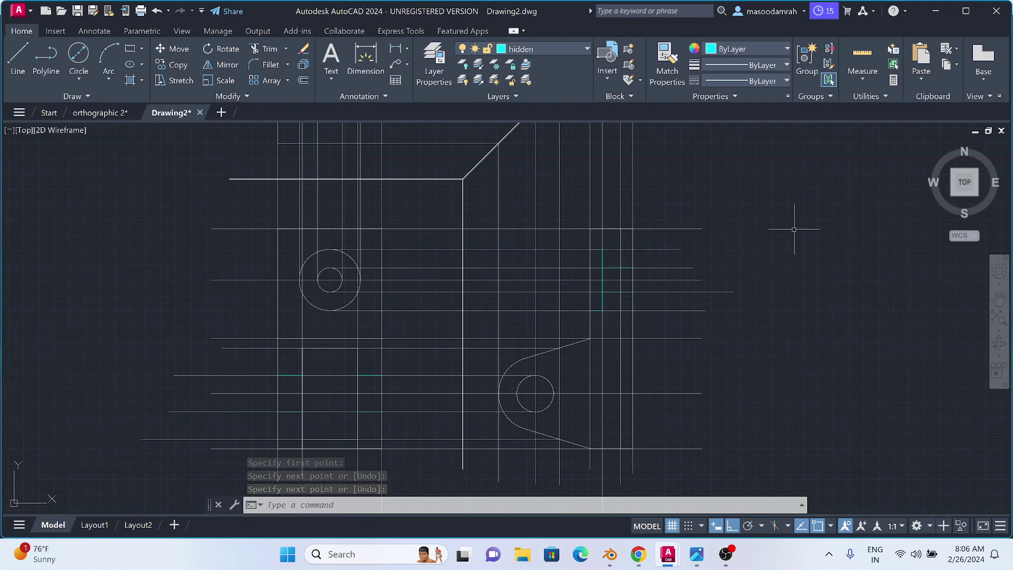
Step: On the proj layer, draw vertical projection lines from the left and right edges of the side view's lug hole up past the 45-degree miter line
{"action": "left_click", "coordinate": [586, 50]}
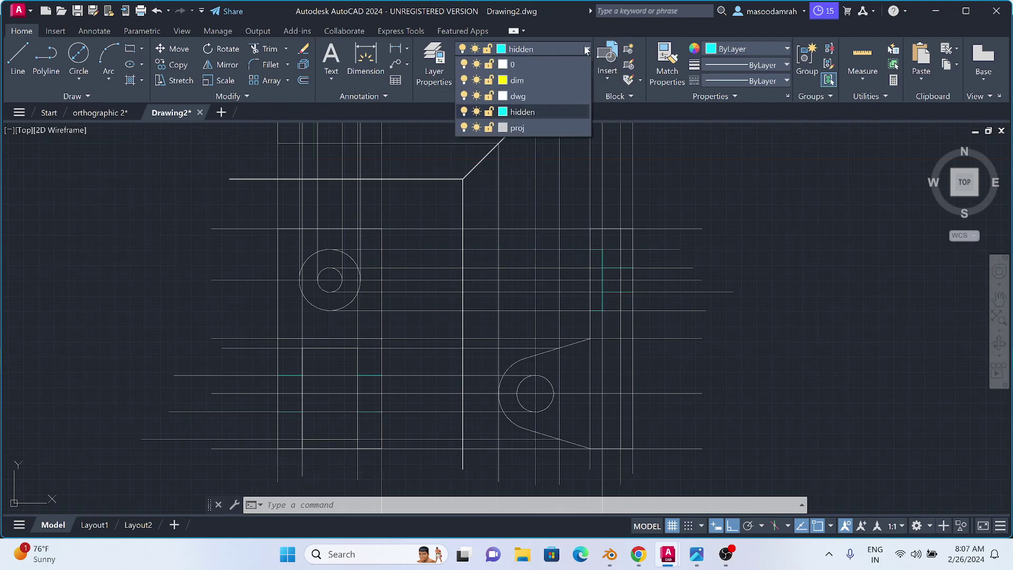
{"action": "left_click", "coordinate": [517, 130]}
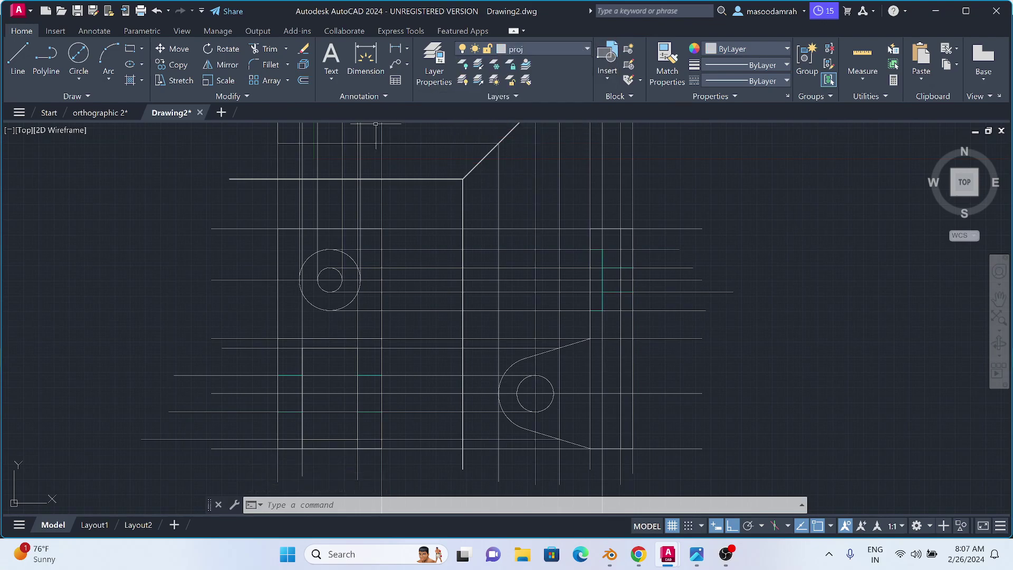
{"action": "left_click", "coordinate": [16, 58]}
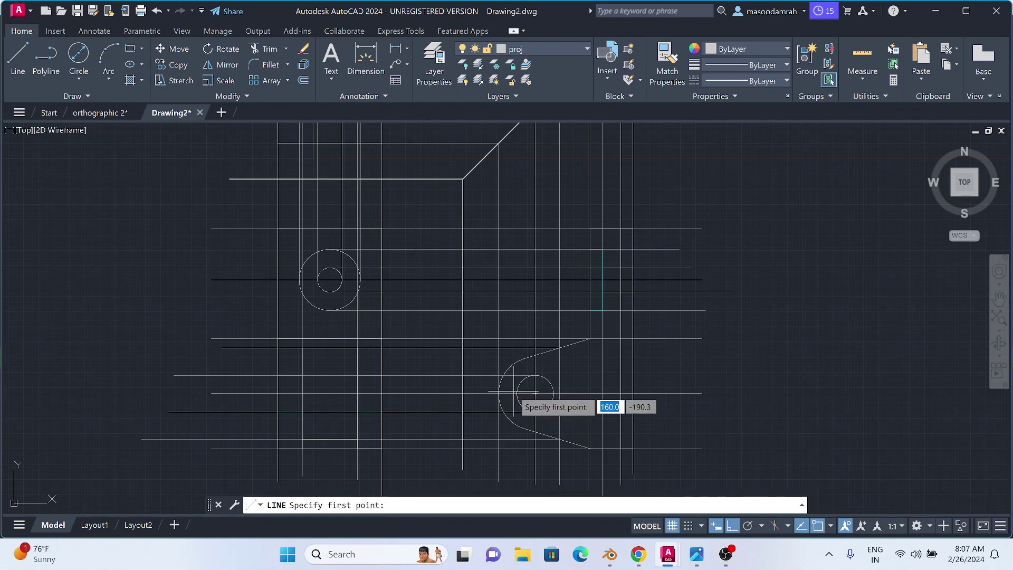
{"action": "left_click", "coordinate": [484, 393]}
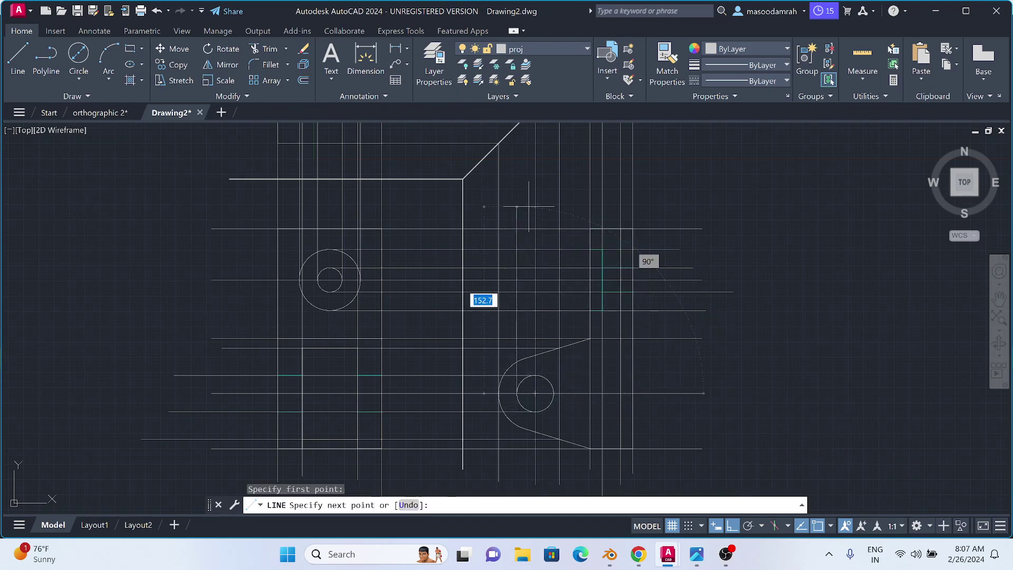
{"action": "middle_click_drag", "start_coordinate": [515, 169], "coordinate": [517, 273]}
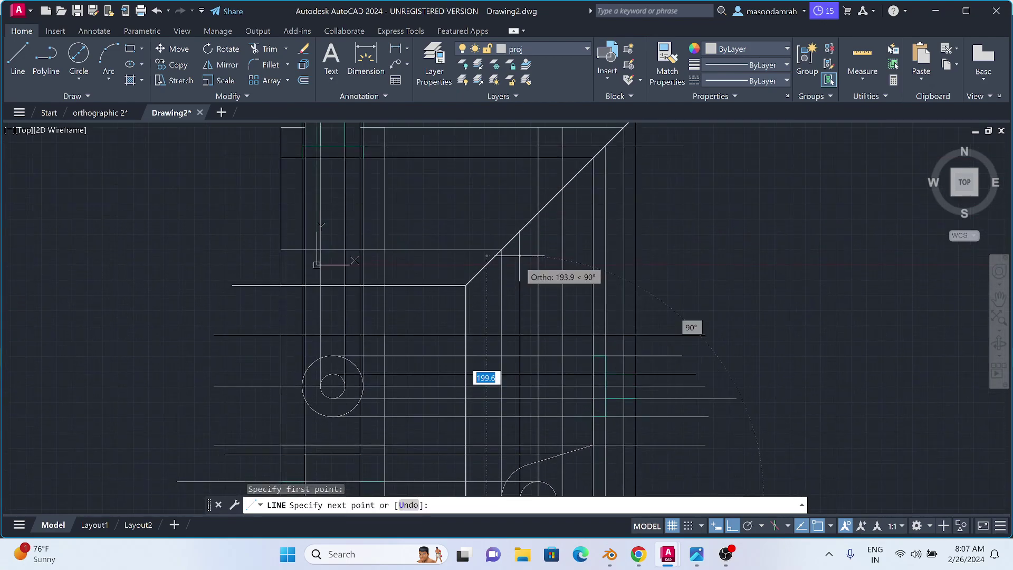
{"action": "left_click", "coordinate": [511, 200]}
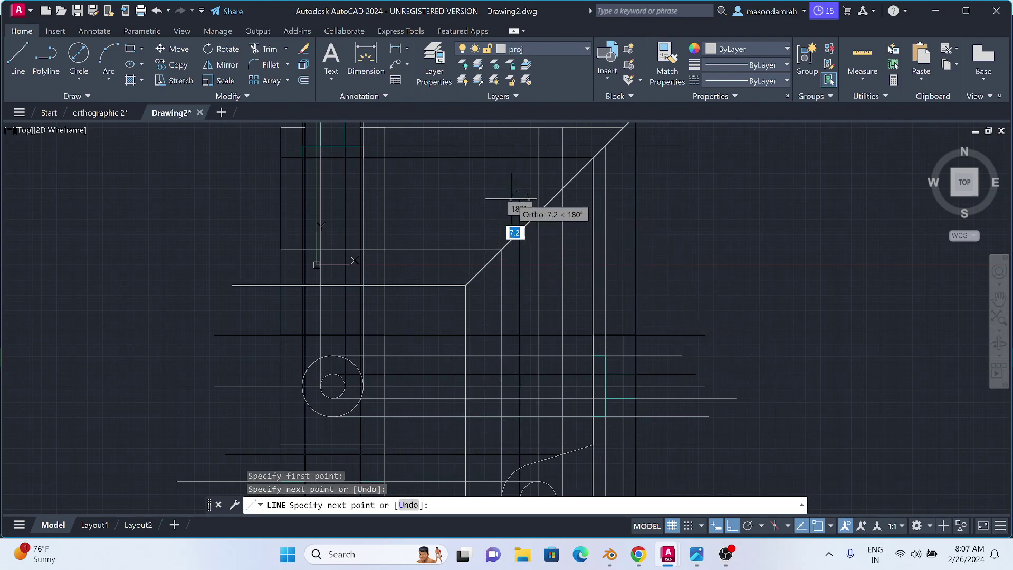
{"action": "key", "text": "Return"}
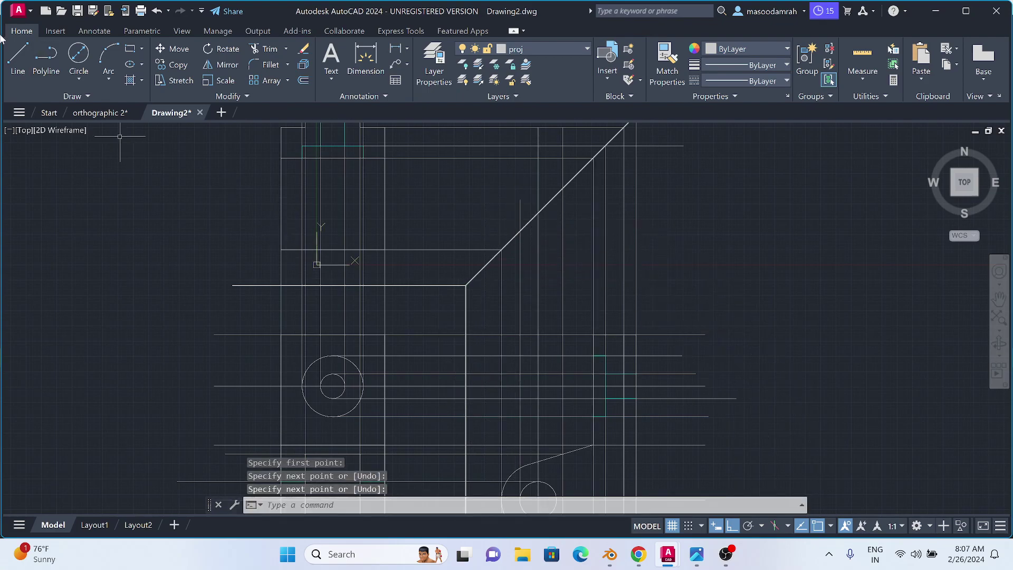
{"action": "left_click", "coordinate": [16, 60]}
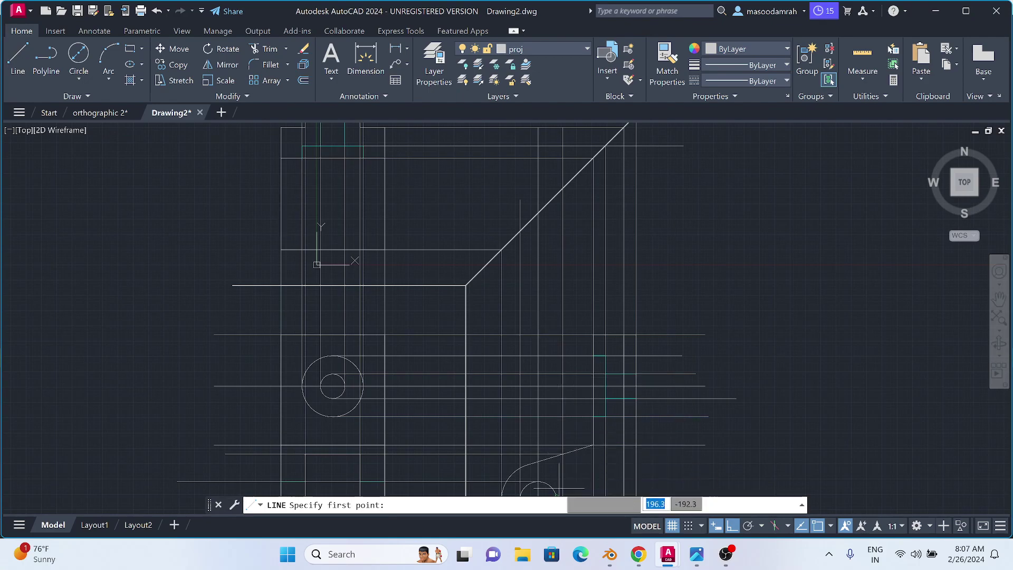
{"action": "middle_click_drag", "start_coordinate": [556, 500], "coordinate": [558, 482]}
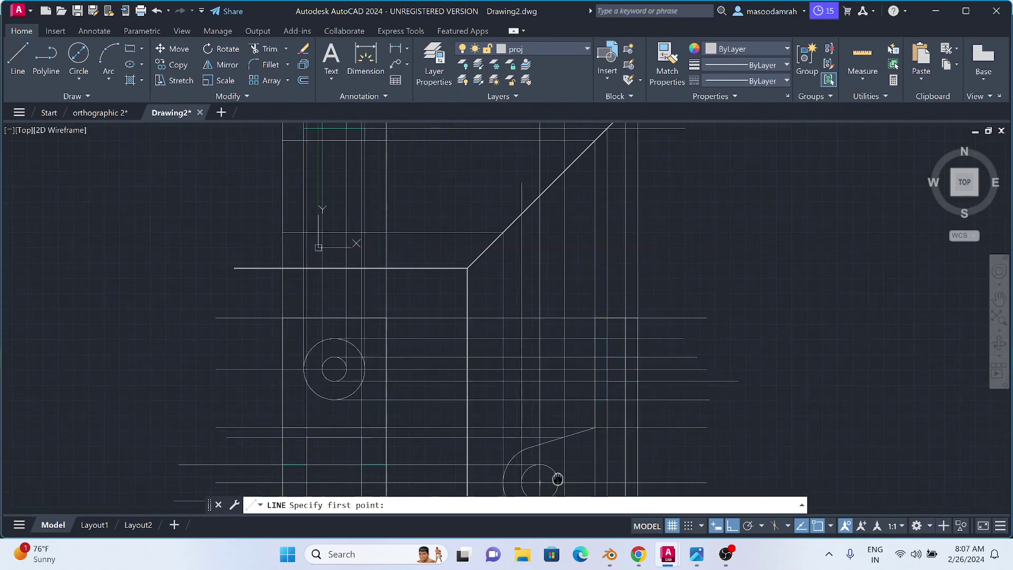
{"action": "left_click", "coordinate": [524, 481]}
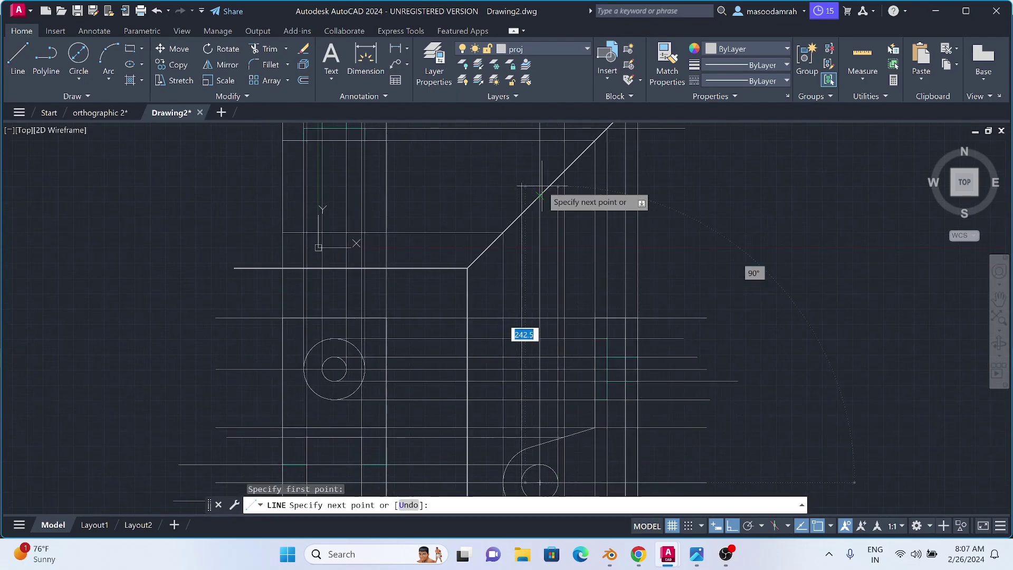
{"action": "left_click", "coordinate": [558, 166]}
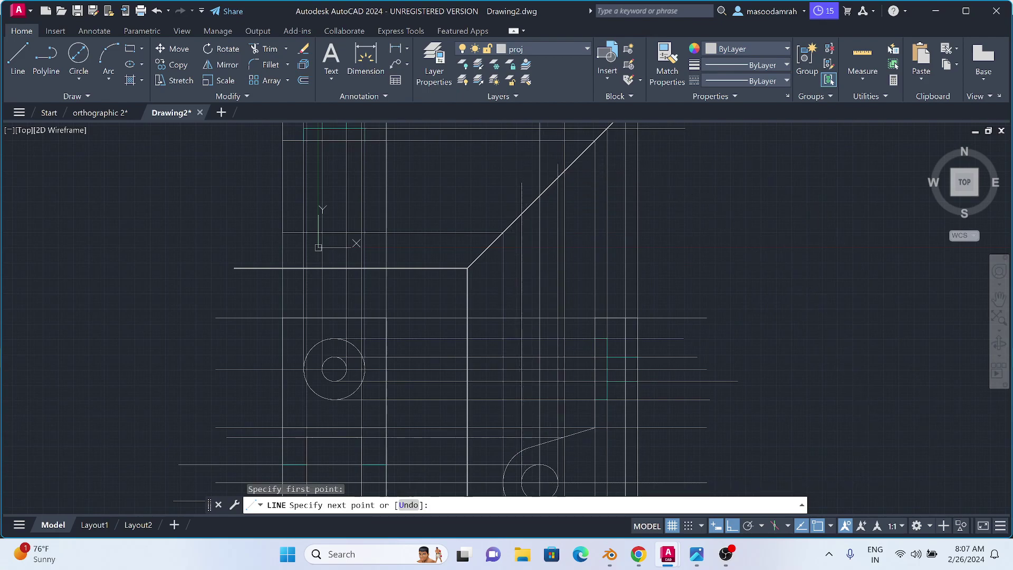
{"action": "key", "text": "Return"}
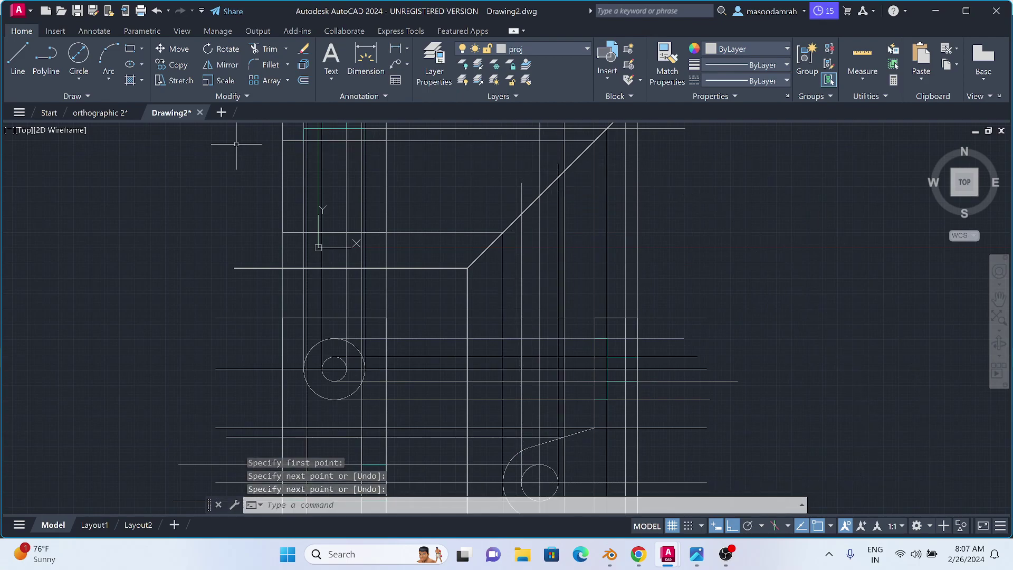
Step: Draw horizontal projection lines from the two lug hole intersections on the miter line leftward past the top view
{"action": "left_click", "coordinate": [18, 57]}
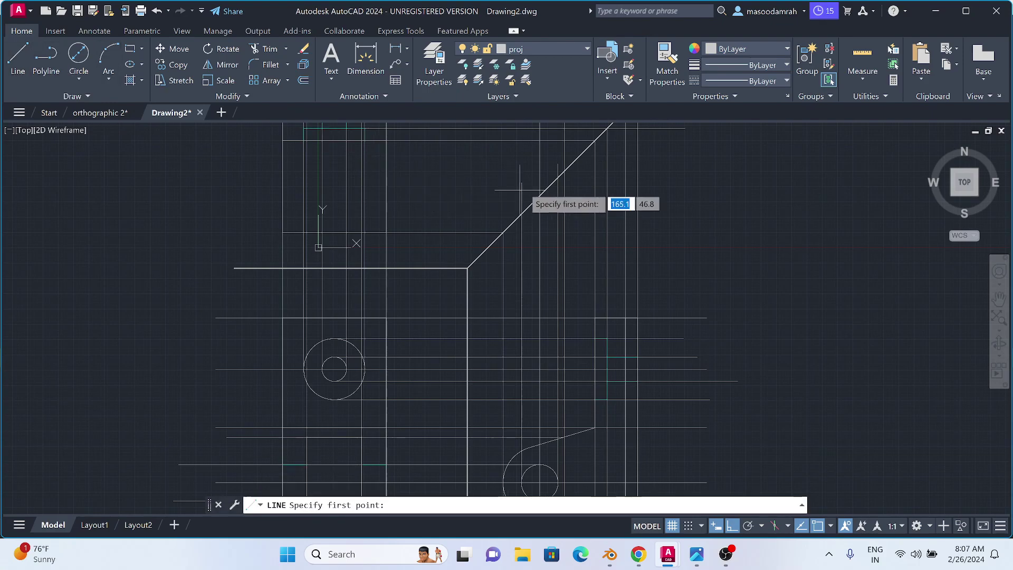
{"action": "left_click", "coordinate": [558, 177]}
{"action": "left_click", "coordinate": [203, 185]}
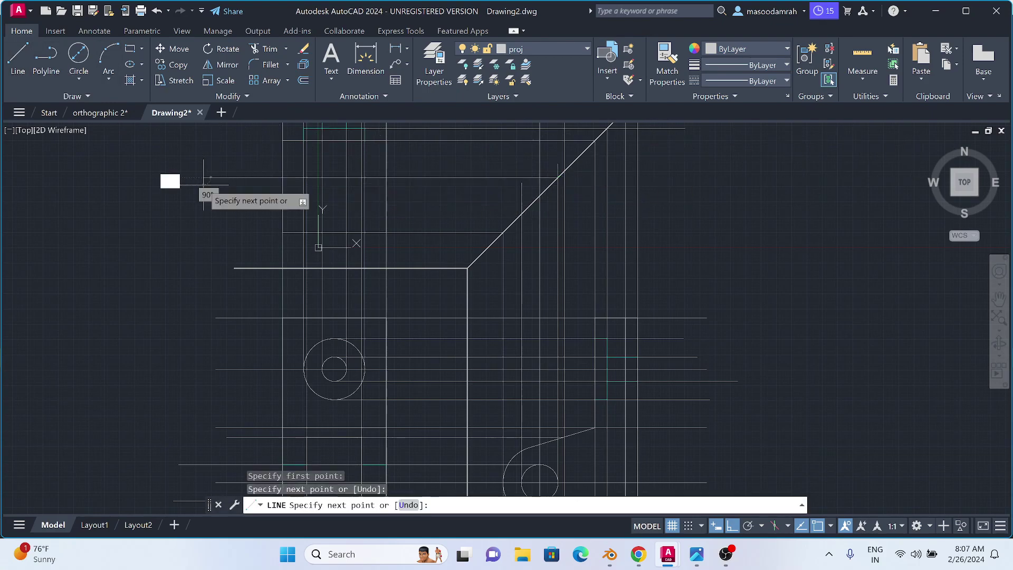
{"action": "key", "text": "Return"}
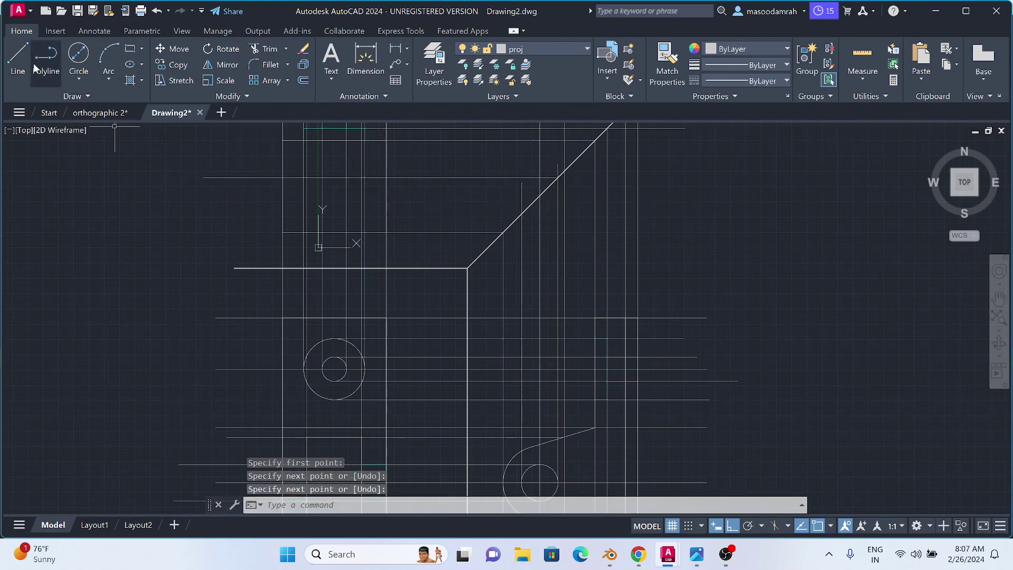
{"action": "left_click", "coordinate": [18, 57]}
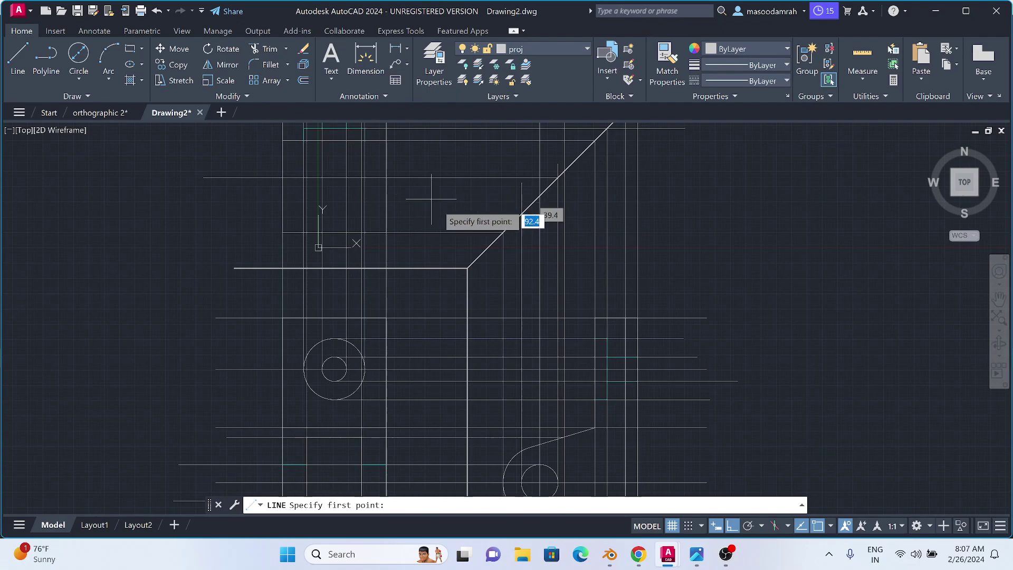
{"action": "left_click", "coordinate": [521, 213]}
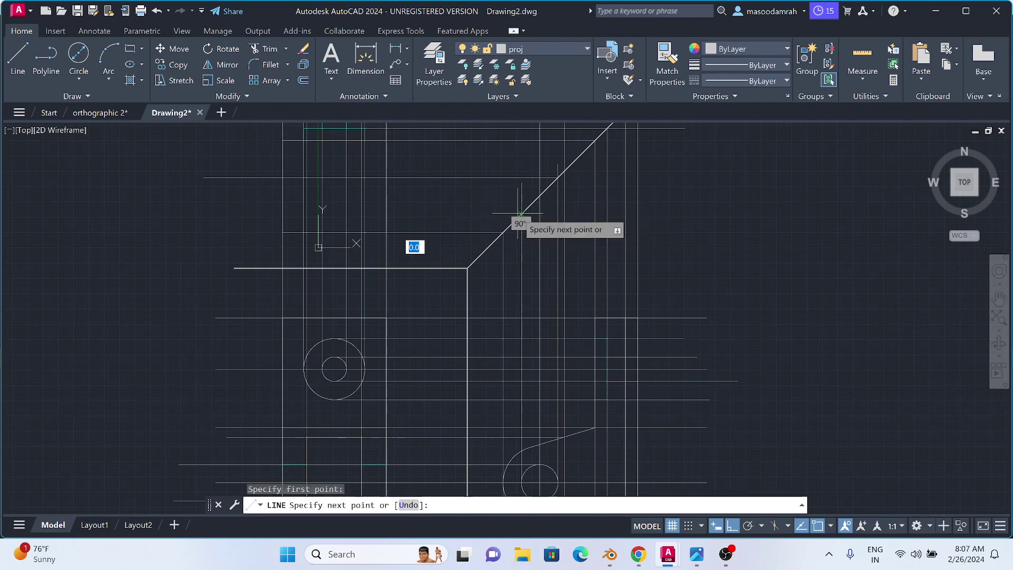
{"action": "left_click", "coordinate": [193, 196]}
{"action": "key", "text": "Return"}
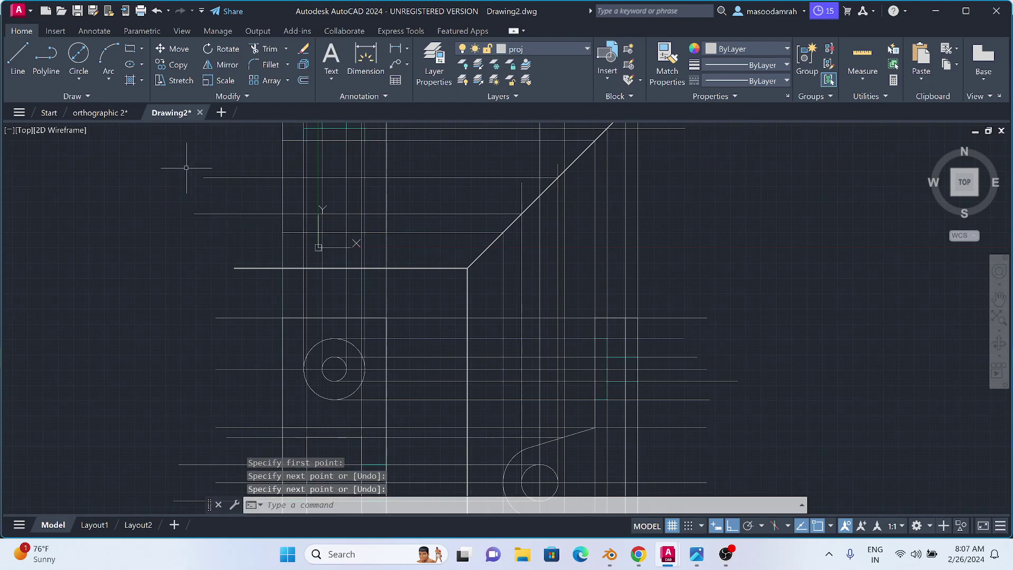
Step: On the hidden layer, draw the lug hole's upper hidden line across the right lug in the top view
{"action": "left_click", "coordinate": [589, 48]}
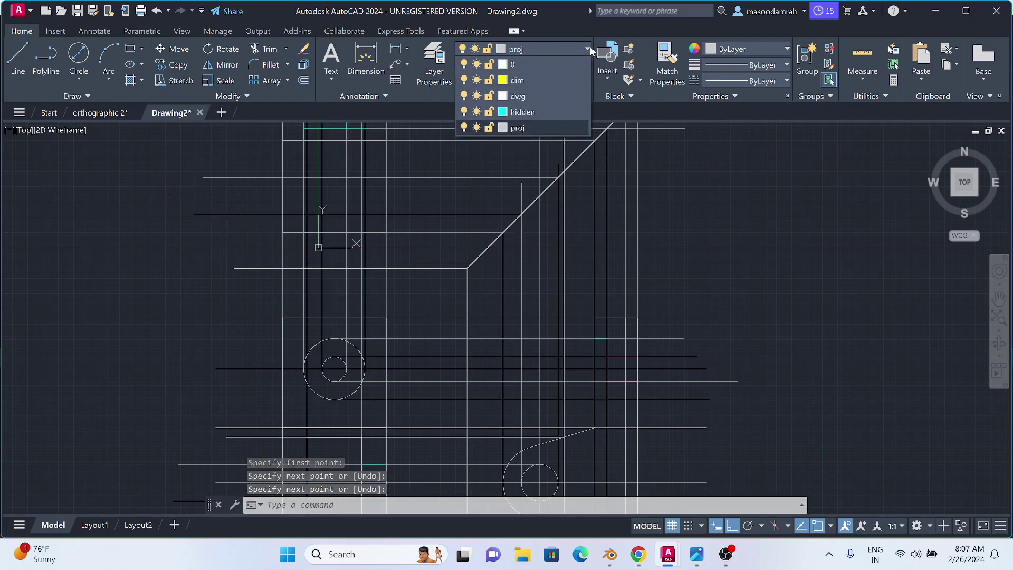
{"action": "left_click", "coordinate": [514, 113]}
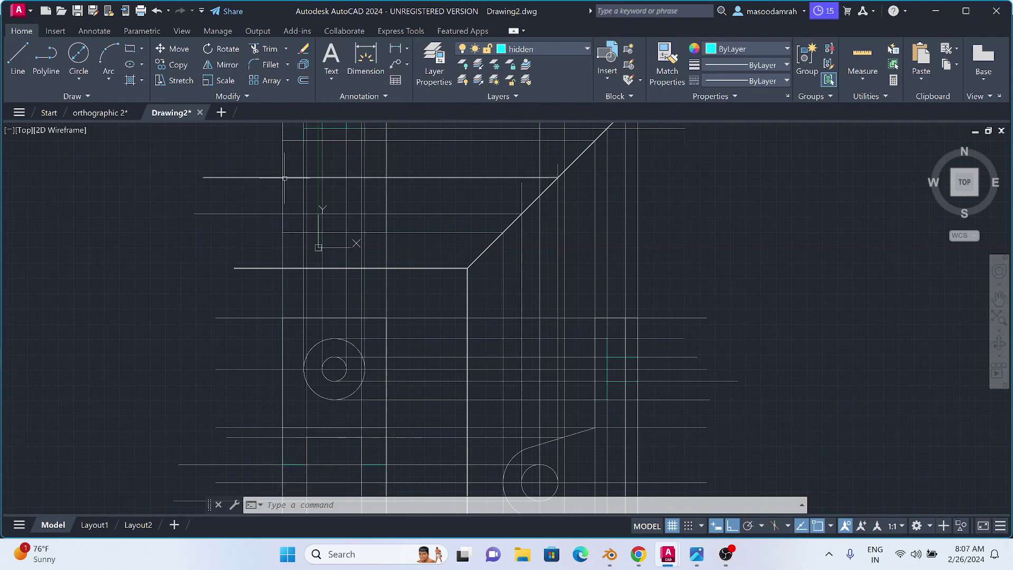
{"action": "scroll", "coordinate": [285, 178], "scroll_direction": "up", "scroll_amount": 2}
{"action": "middle_click_drag", "start_coordinate": [289, 174], "coordinate": [291, 223]}
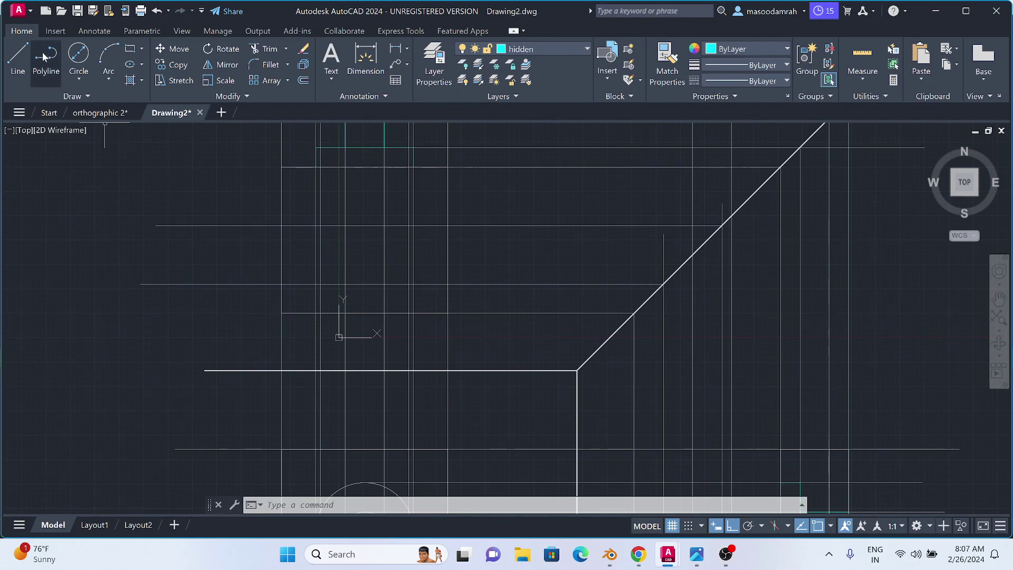
{"action": "left_click", "coordinate": [21, 60]}
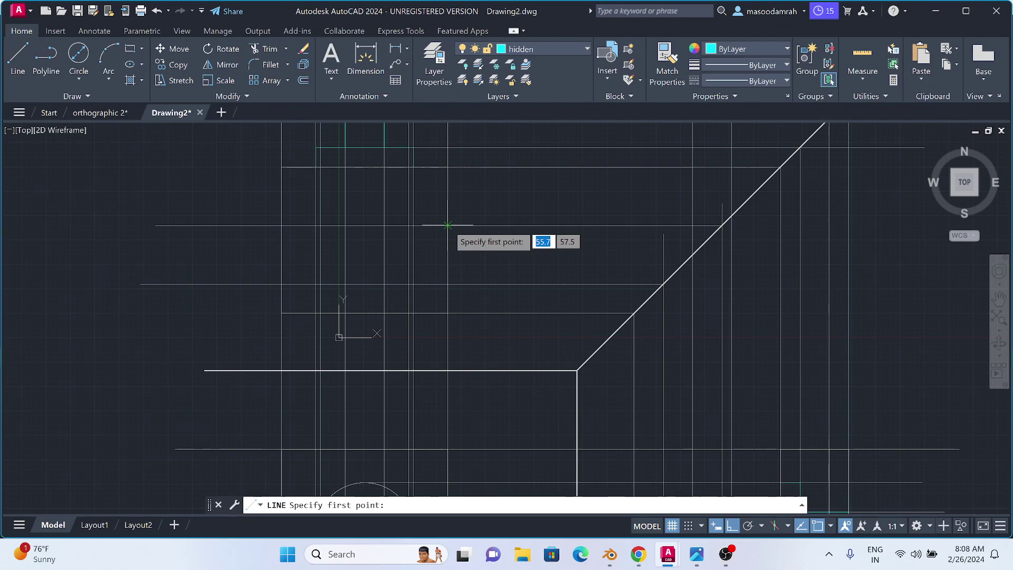
{"action": "left_click", "coordinate": [448, 226]}
{"action": "left_click", "coordinate": [413, 225]}
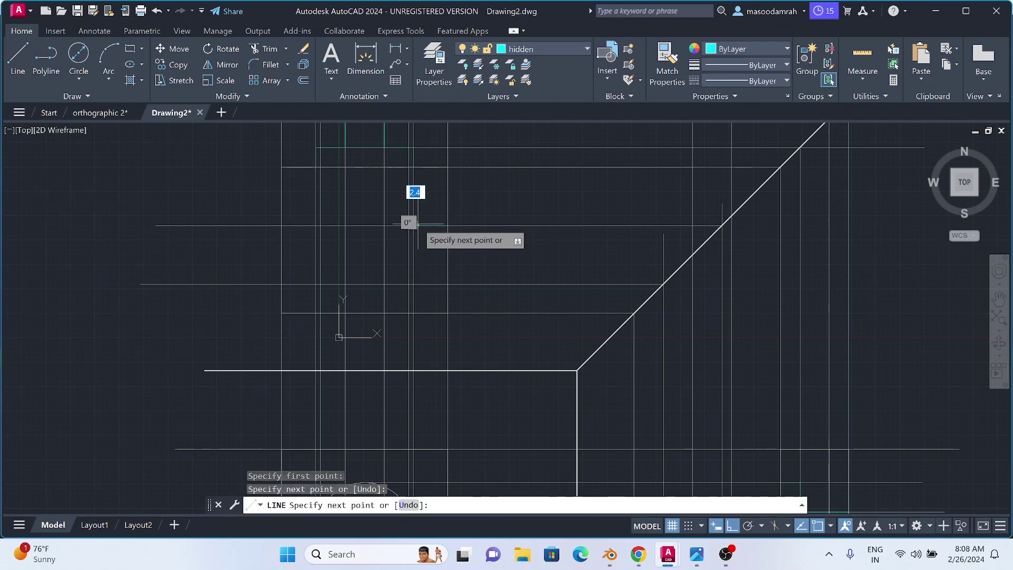
{"action": "key", "text": "Return"}
Step: Draw the lug hole's lower hidden line across the right lug in the top view
{"action": "right_click", "coordinate": [238, 199]}
{"action": "left_click", "coordinate": [253, 206]}
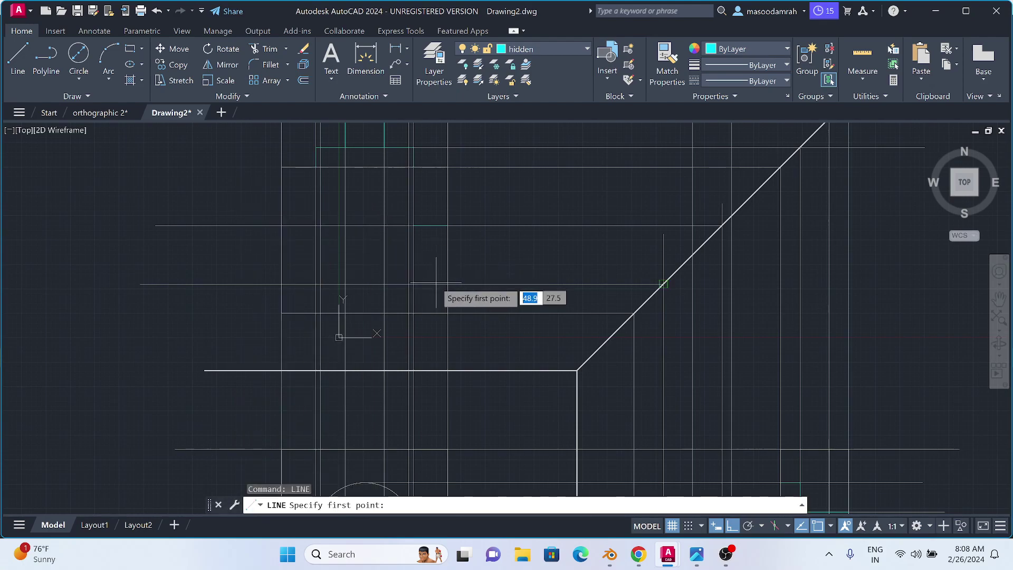
{"action": "left_click", "coordinate": [412, 284]}
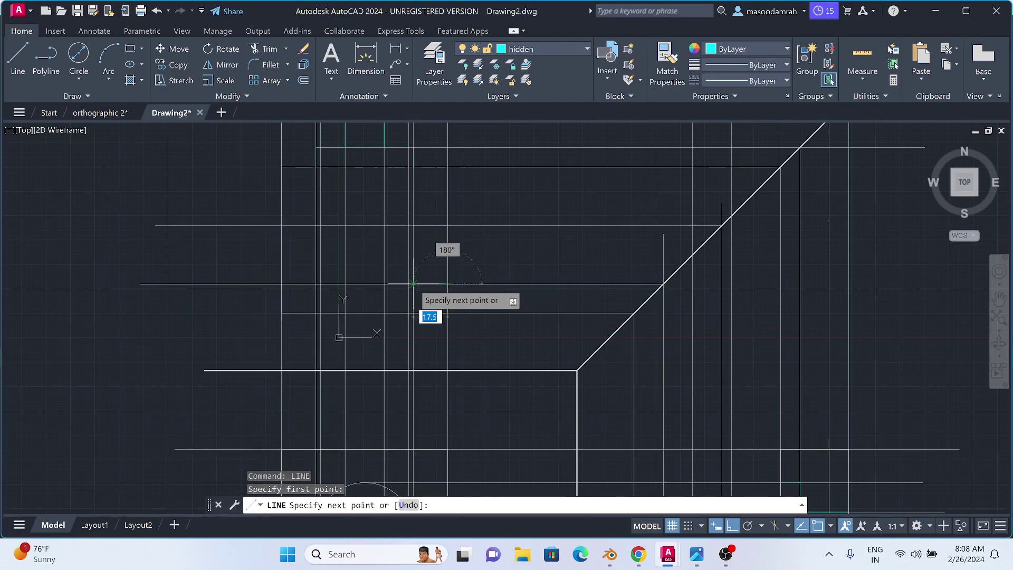
{"action": "left_click", "coordinate": [413, 283]}
{"action": "key", "text": "Return"}
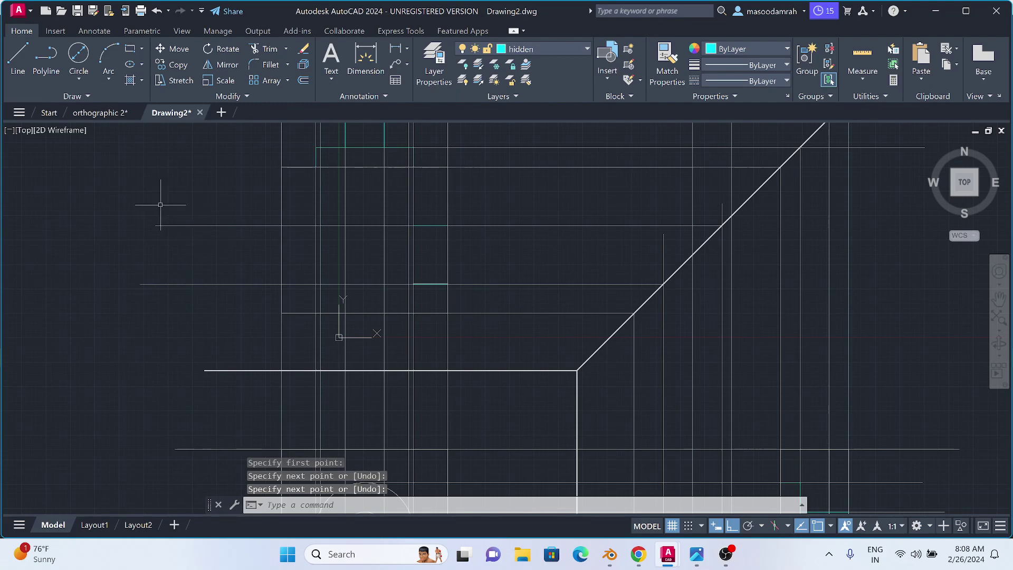
Step: Draw the lug hole's upper hidden line across the left lug in the top view
{"action": "right_click", "coordinate": [143, 180]}
{"action": "left_click", "coordinate": [158, 189]}
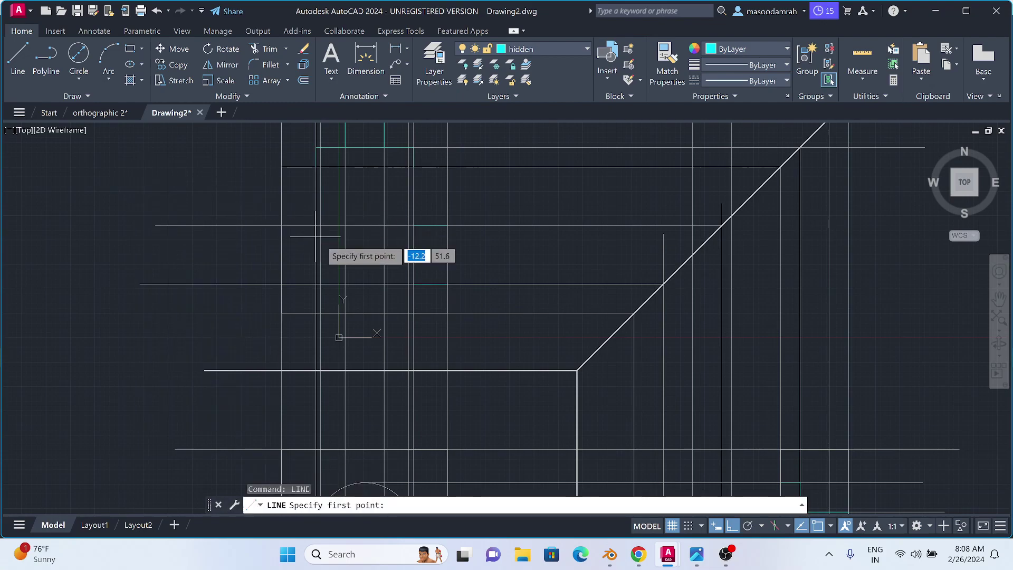
{"action": "left_click", "coordinate": [282, 226]}
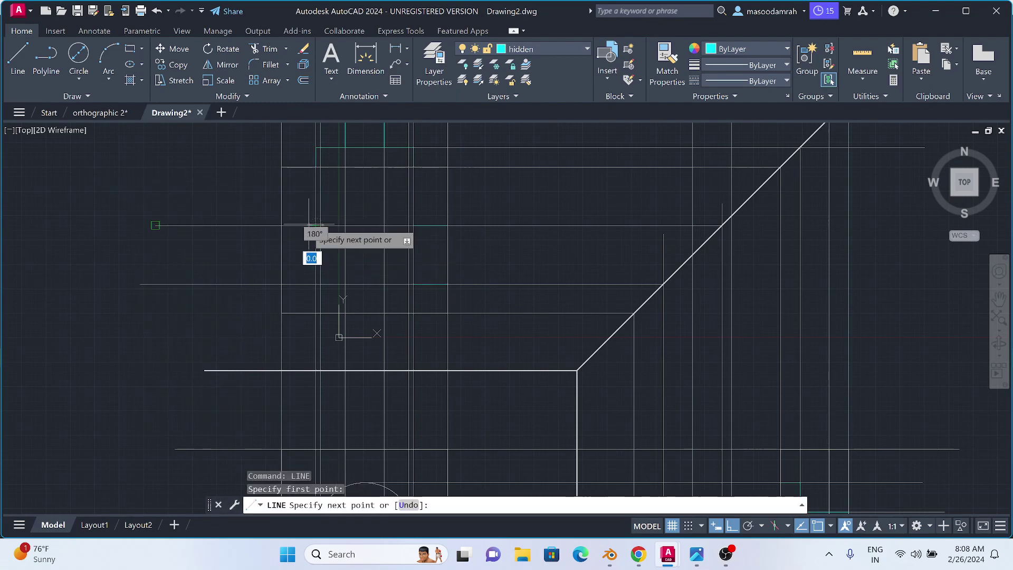
{"action": "left_click", "coordinate": [285, 223]}
{"action": "key", "text": "Return"}
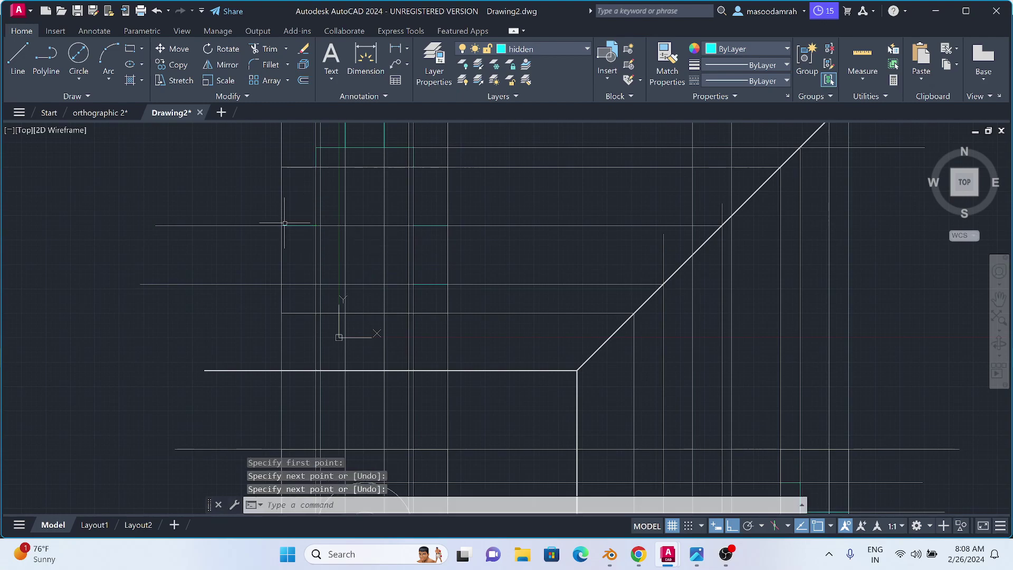
Step: Draw the lug hole's lower hidden line across the left lug in the top view
{"action": "right_click", "coordinate": [190, 194]}
{"action": "left_click", "coordinate": [203, 202]}
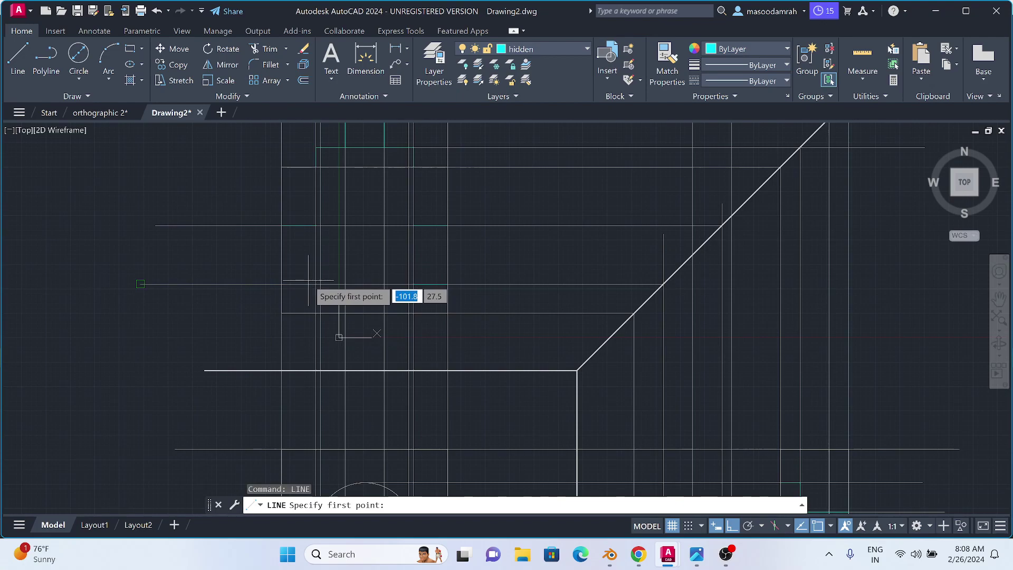
{"action": "left_click", "coordinate": [282, 284]}
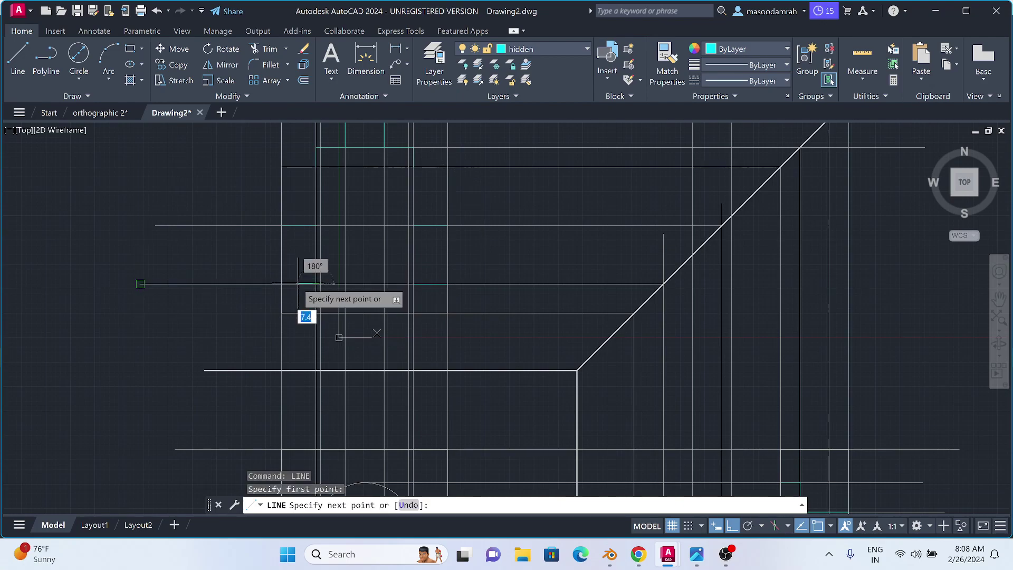
{"action": "key", "text": "Return"}
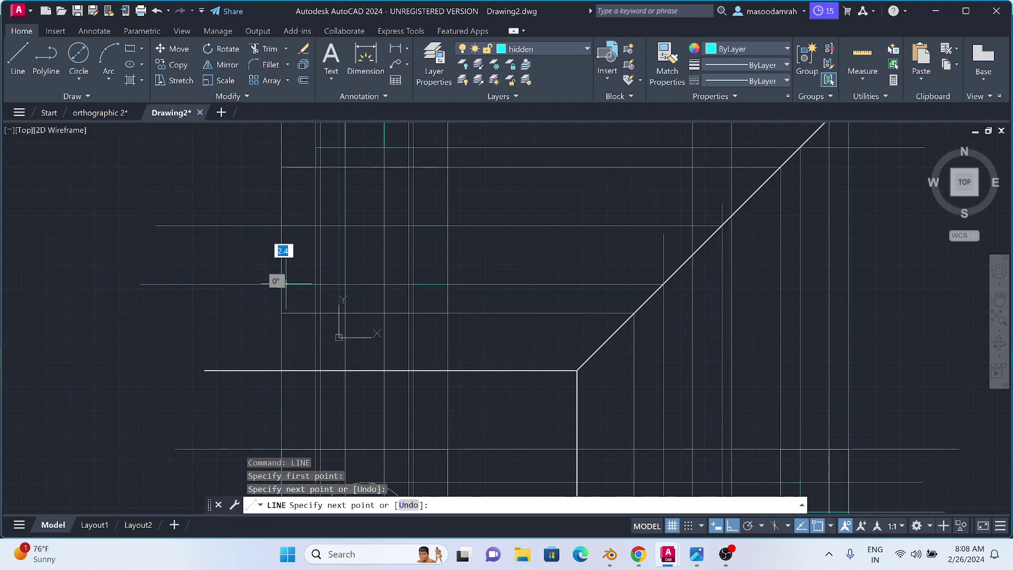
{"action": "key", "text": "Return"}
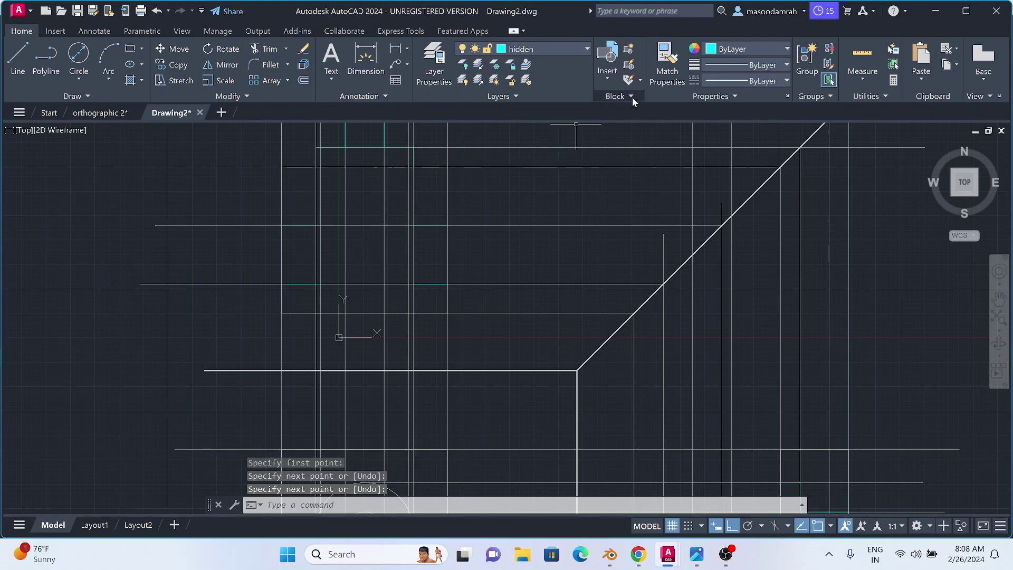
Step: Turn off the proj layer and make hidden the current layer
{"action": "left_click", "coordinate": [588, 49]}
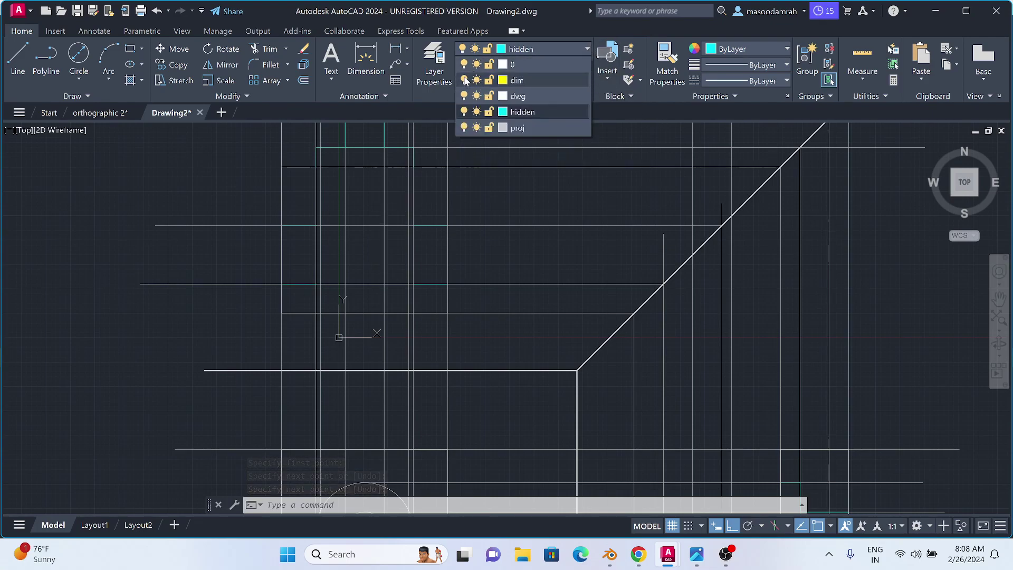
{"action": "left_click", "coordinate": [476, 127]}
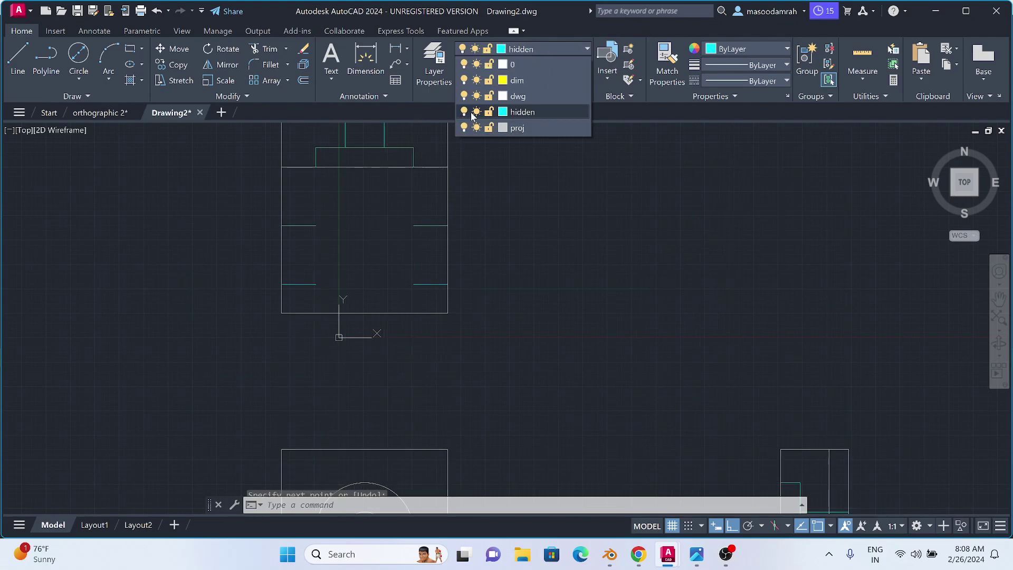
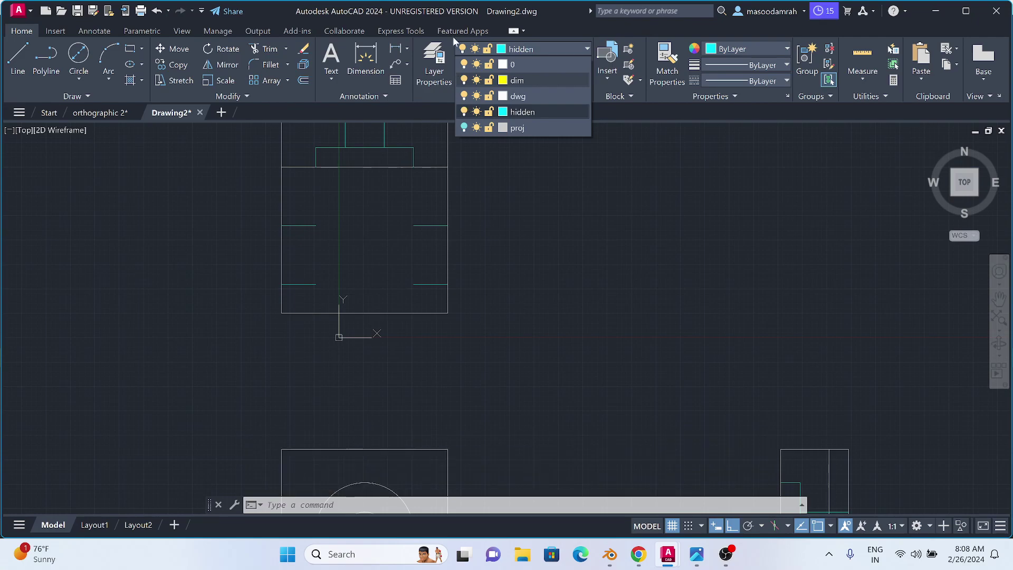
{"action": "left_click", "coordinate": [260, 87]}
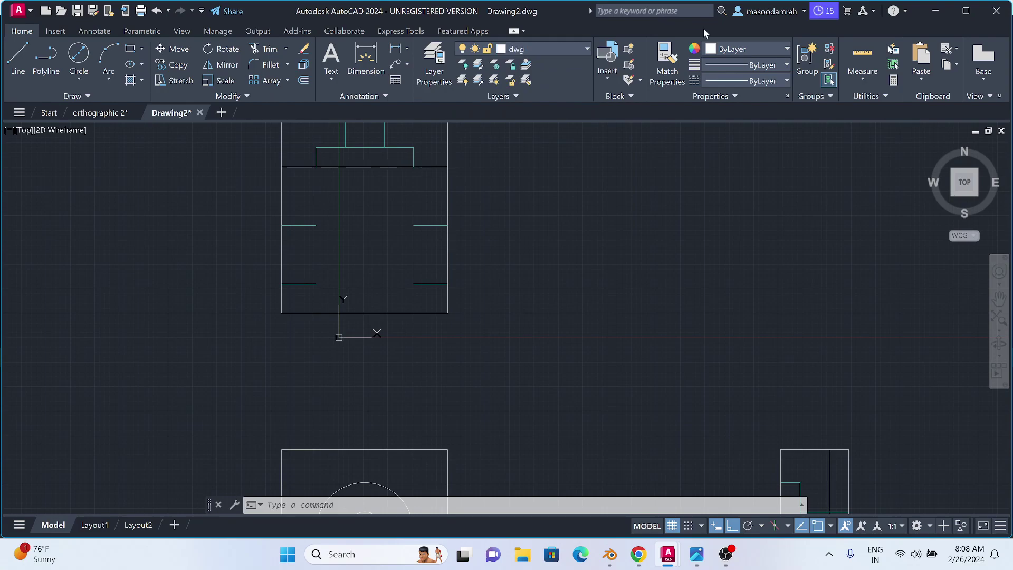
{"action": "left_click", "coordinate": [528, 49]}
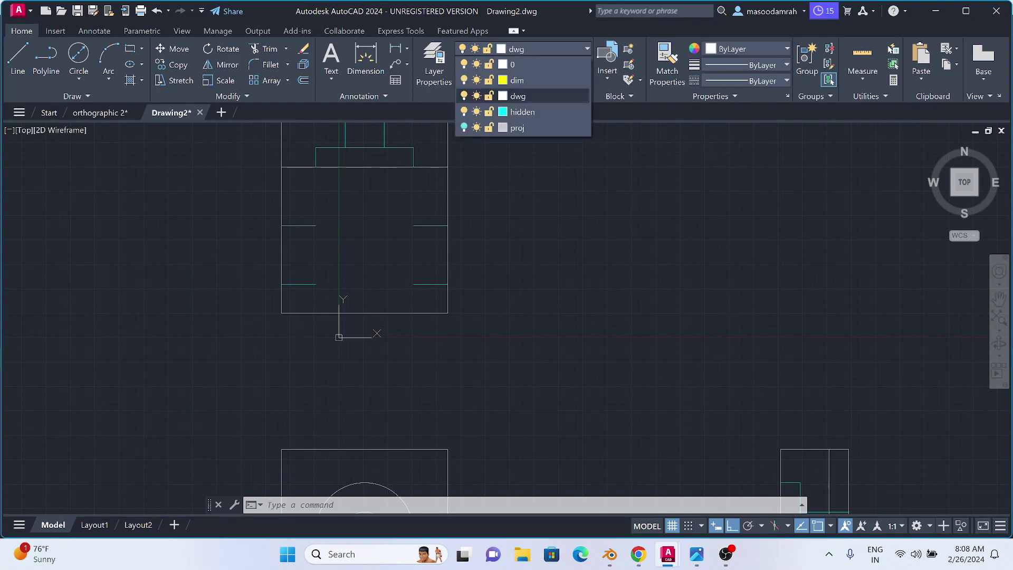
{"action": "left_click", "coordinate": [520, 112]}
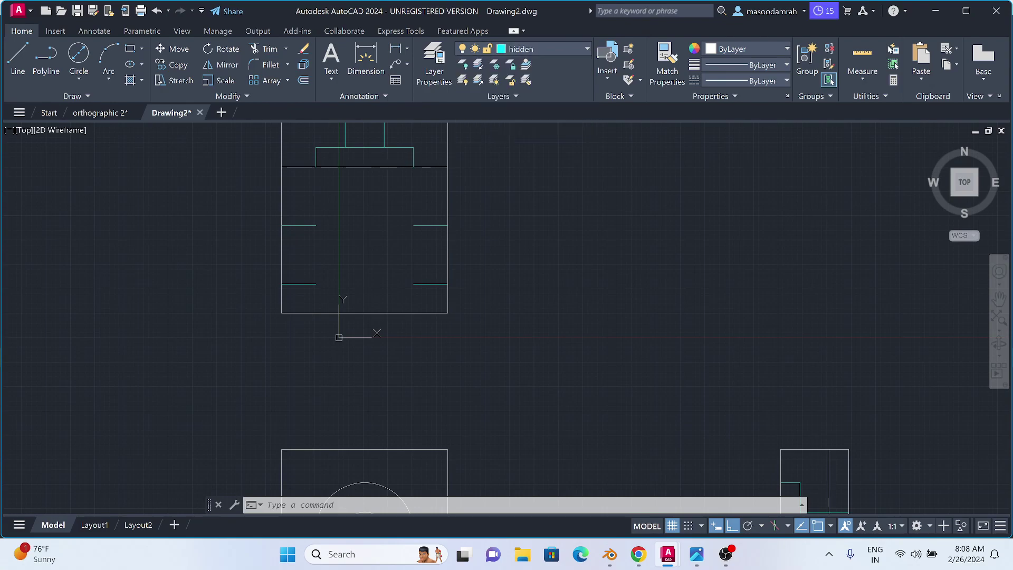
Step: Turn off the dwg and 0 layers to isolate the hidden lines of all three views
{"action": "left_click", "coordinate": [528, 49]}
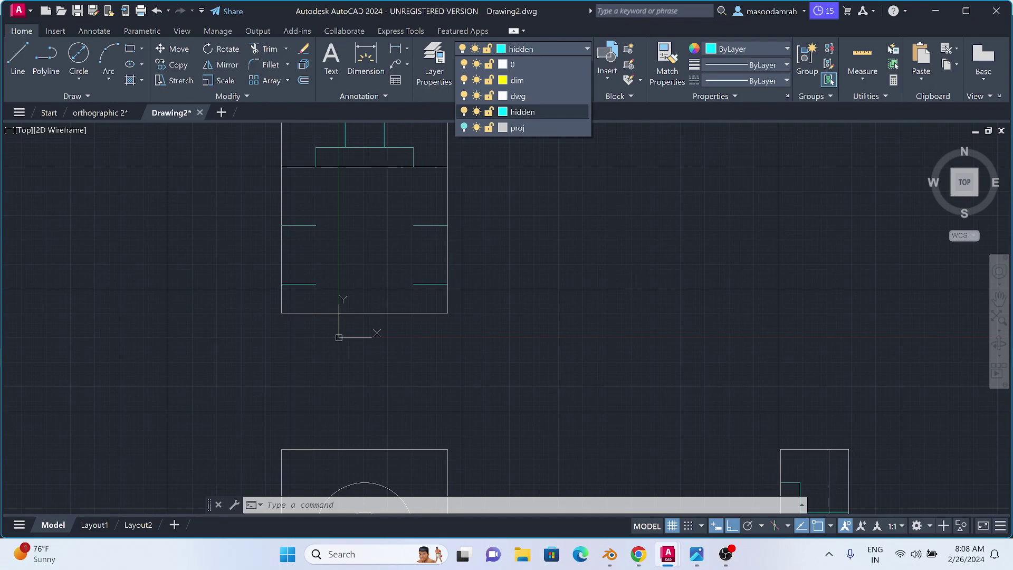
{"action": "left_click", "coordinate": [464, 96]}
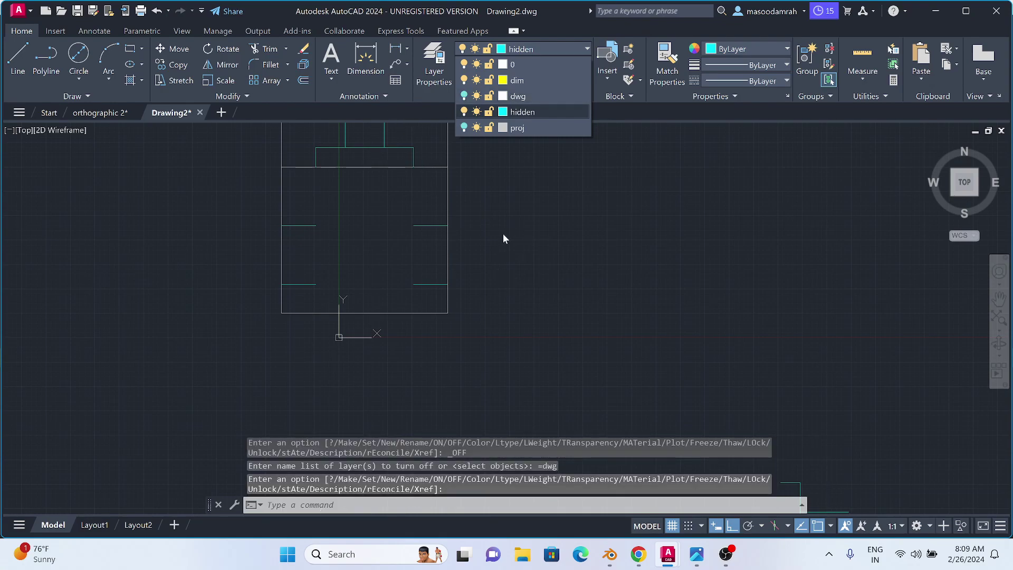
{"action": "left_click", "coordinate": [463, 64]}
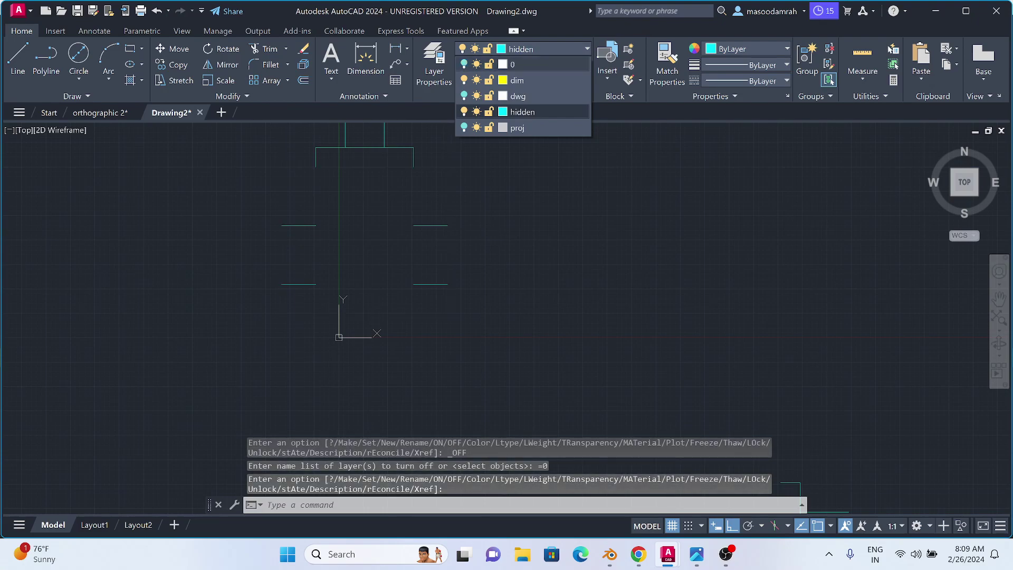
{"action": "scroll", "coordinate": [598, 174], "scroll_direction": "down", "scroll_amount": 4}
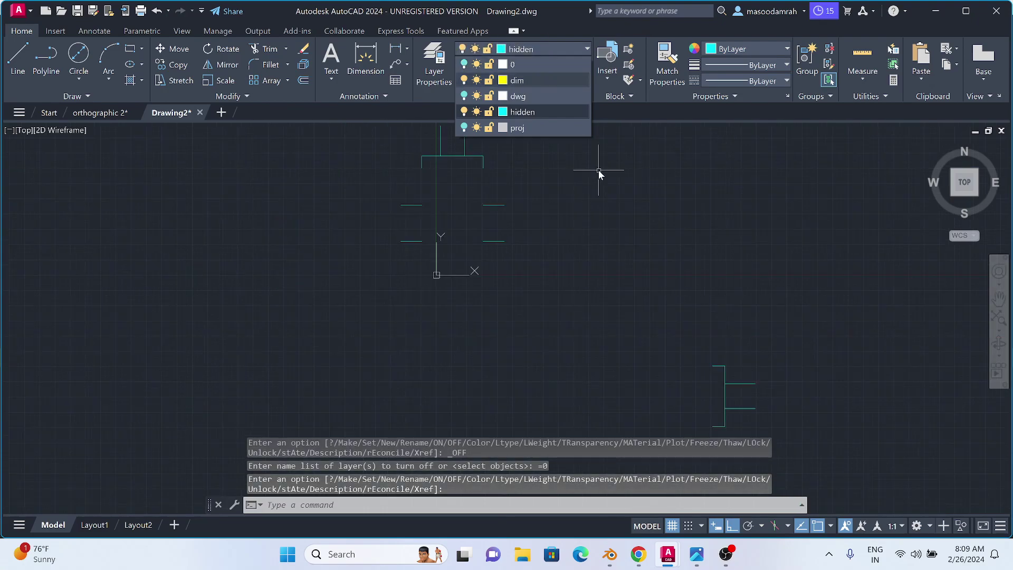
{"action": "left_click", "coordinate": [598, 174]}
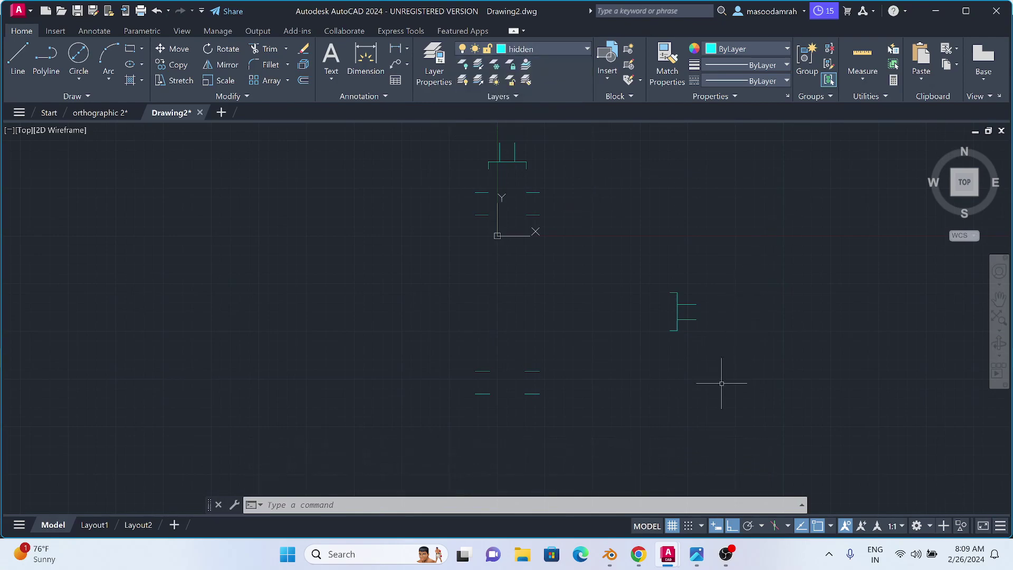
Step: Set the linetype scale of all hidden lines in the three views to 0.25, then clear the selection
{"action": "left_click", "coordinate": [736, 427]}
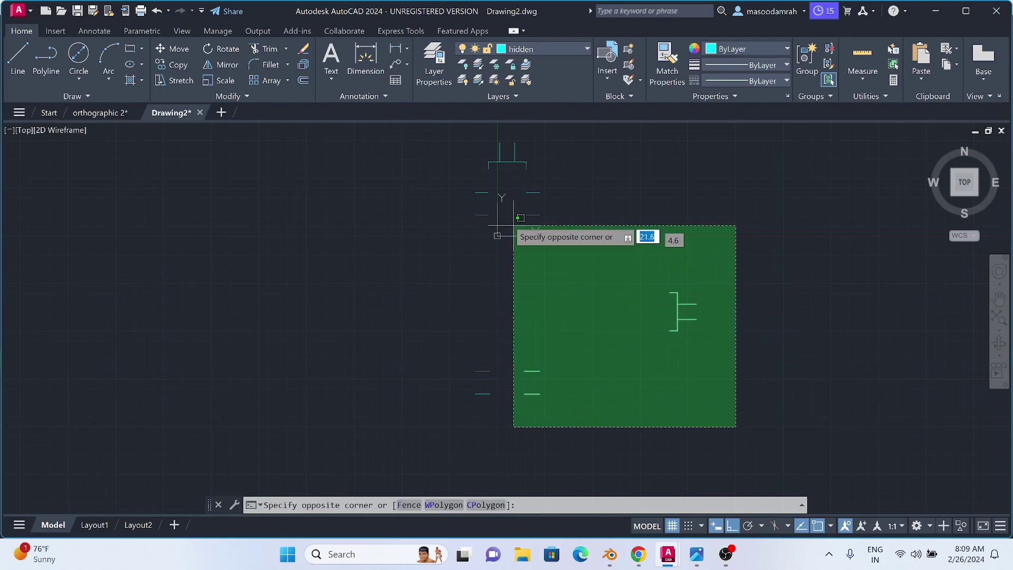
{"action": "left_click", "coordinate": [456, 139]}
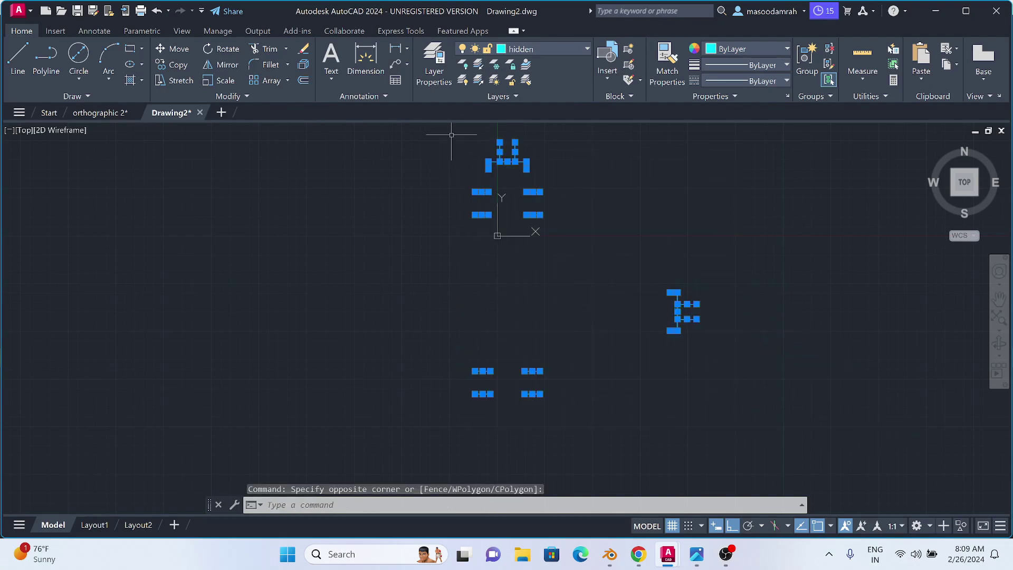
{"action": "right_click", "coordinate": [696, 319]}
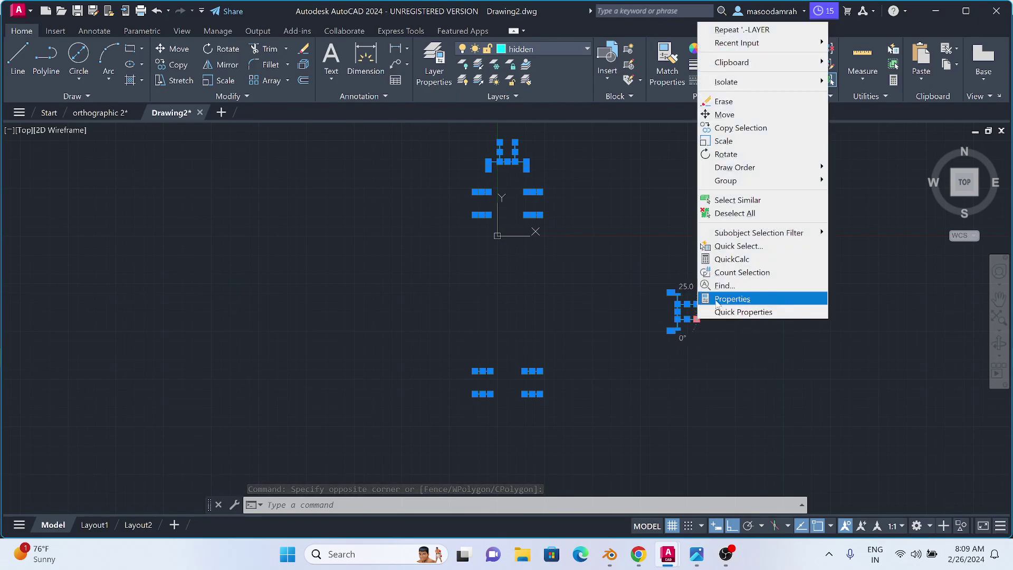
{"action": "left_click", "coordinate": [709, 297]}
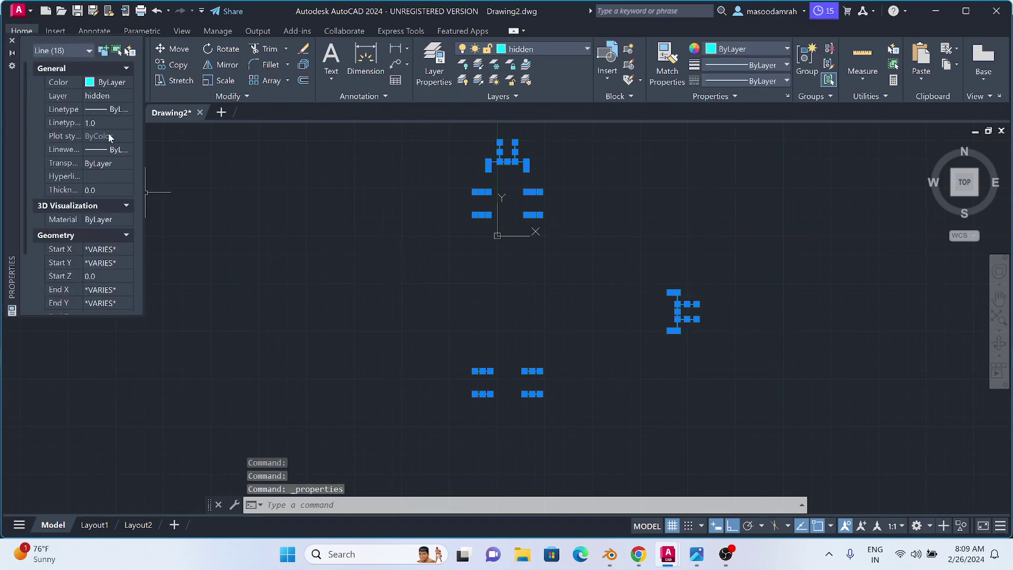
{"action": "left_click", "coordinate": [111, 124]}
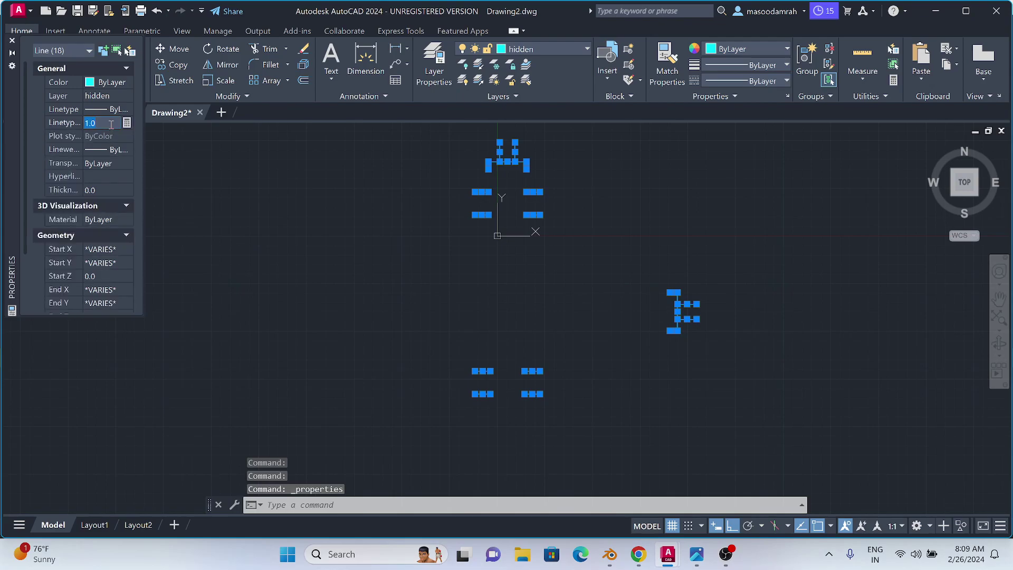
{"action": "type", "text": "0."}
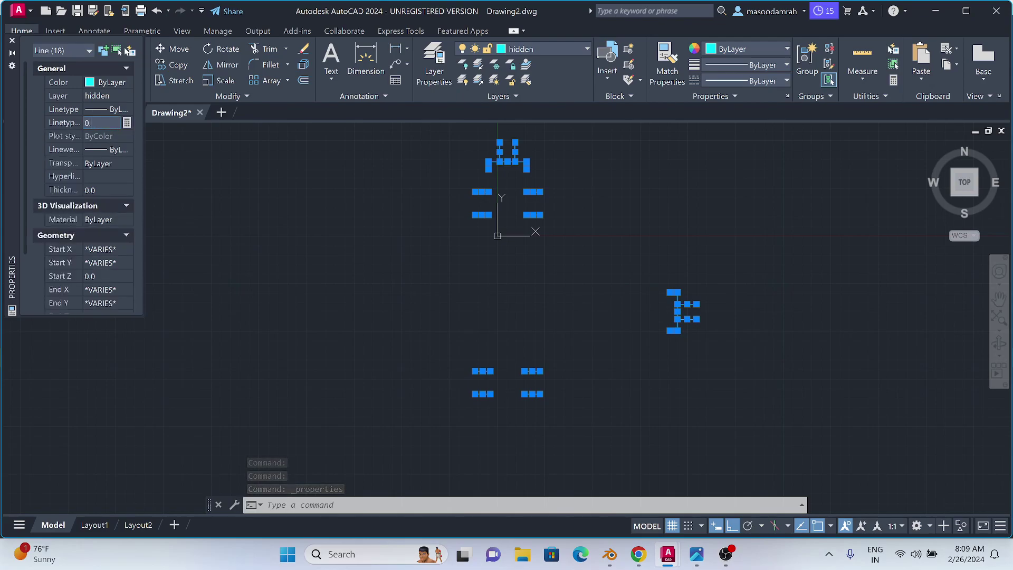
{"action": "type", "text": "2"}
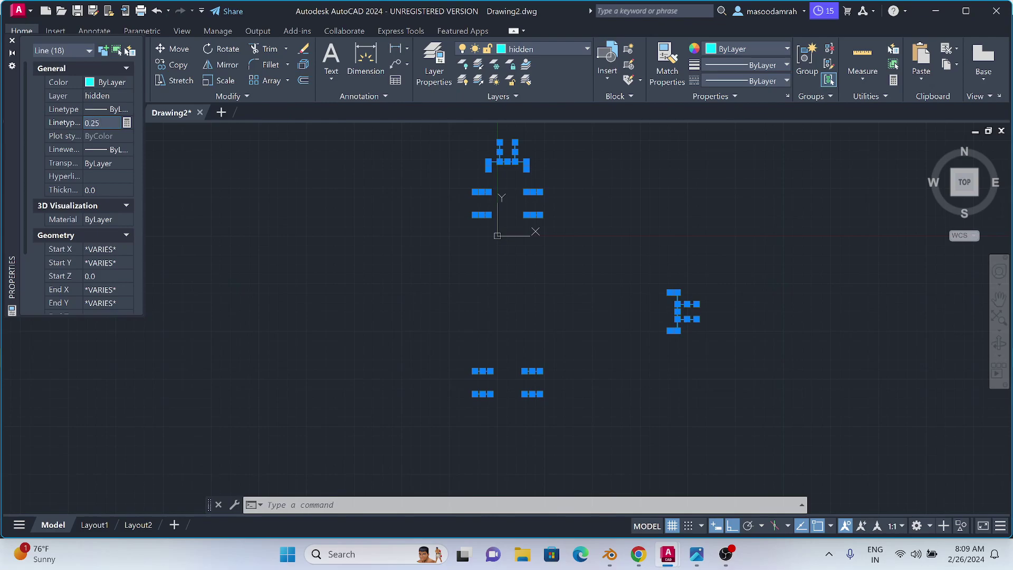
{"action": "type", "text": "5"}
{"action": "key", "text": "Return"}
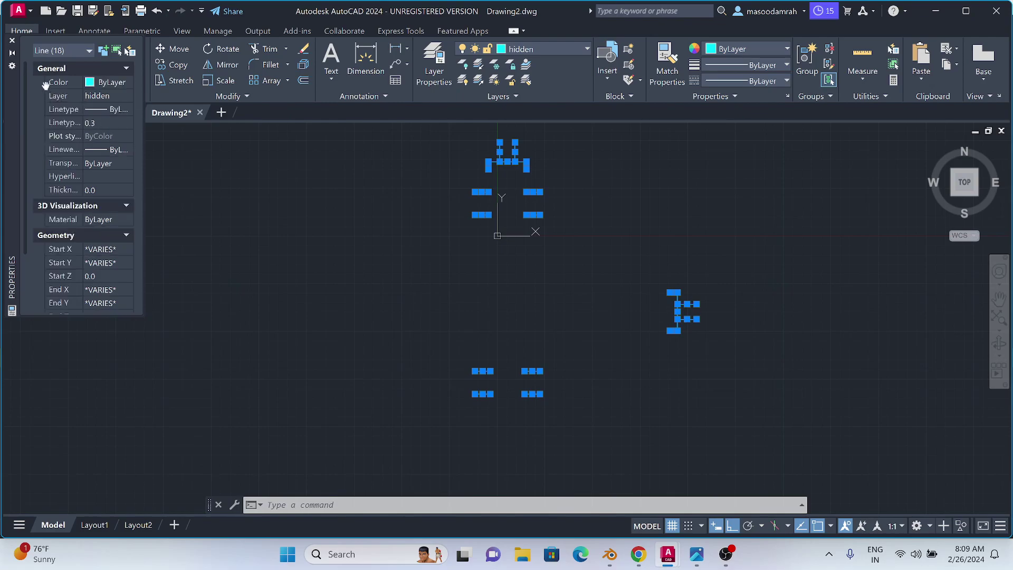
{"action": "left_click", "coordinate": [12, 41]}
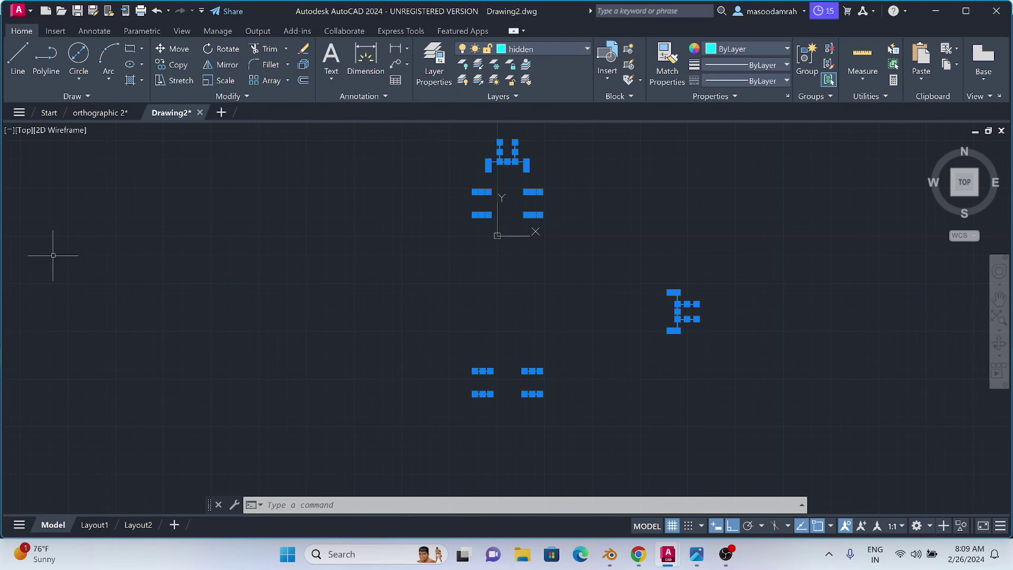
{"action": "key", "text": "Escape"}
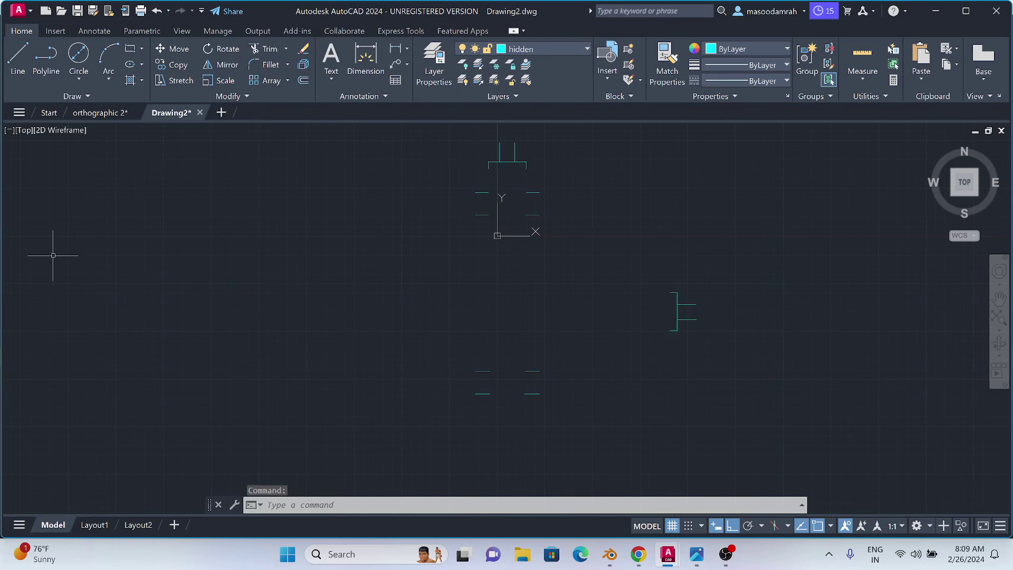
{"action": "key", "text": "Escape"}
{"action": "key", "text": "Escape"}
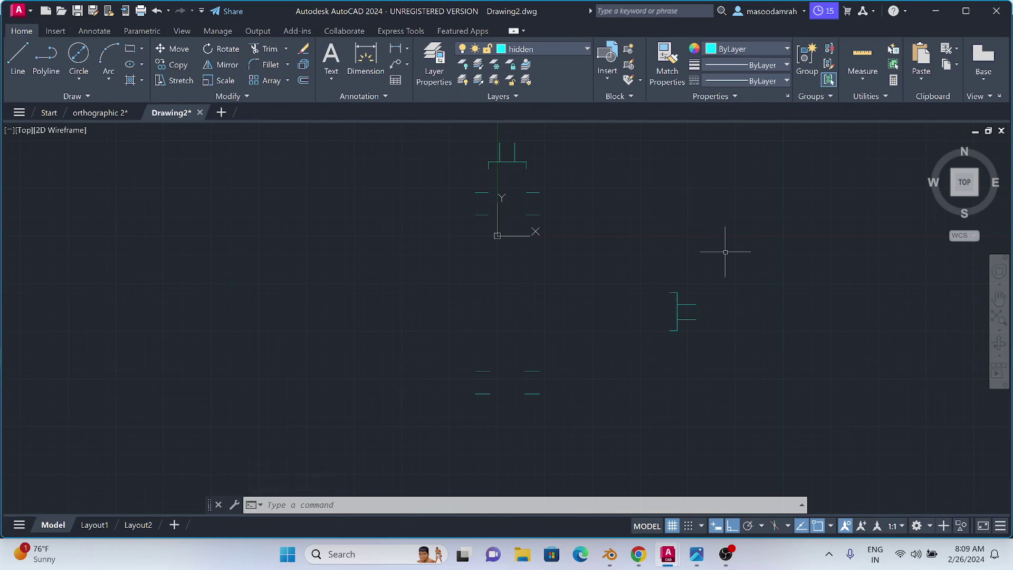
Step: Set the linetype scale of all hidden lines in the three views to 0.2, then clear the selection
{"action": "left_click", "coordinate": [719, 427]}
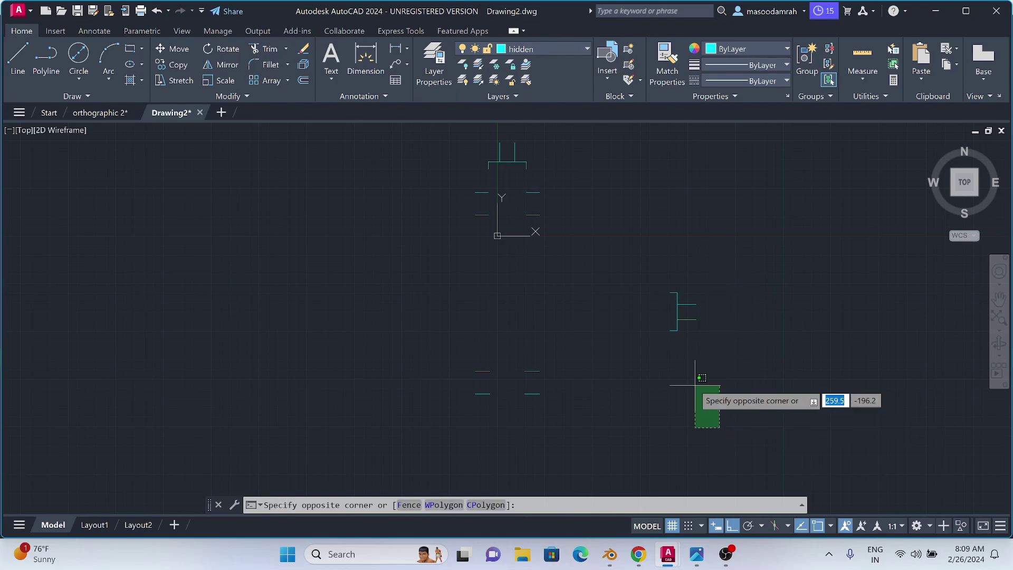
{"action": "left_click", "coordinate": [427, 147]}
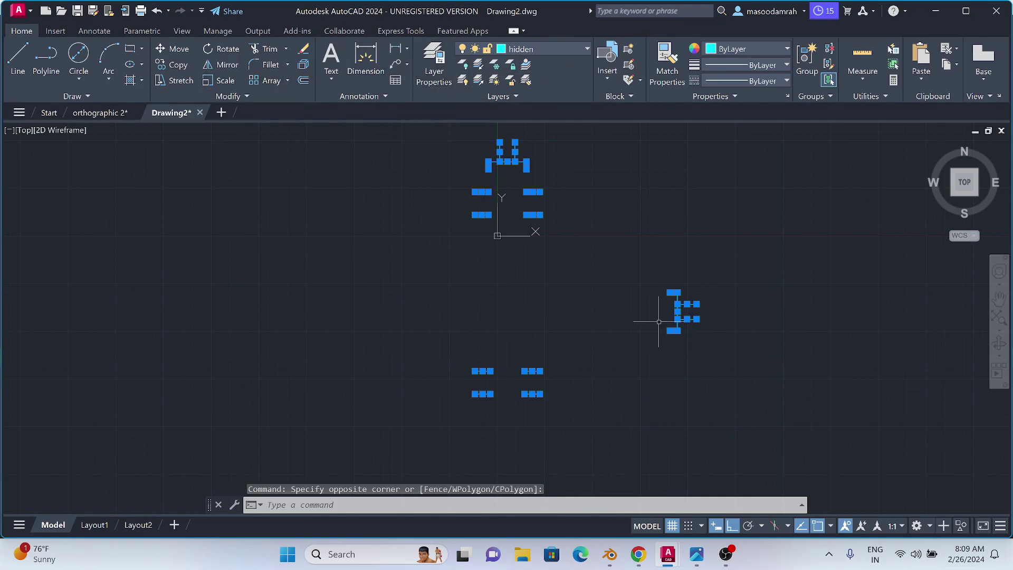
{"action": "right_click", "coordinate": [678, 319]}
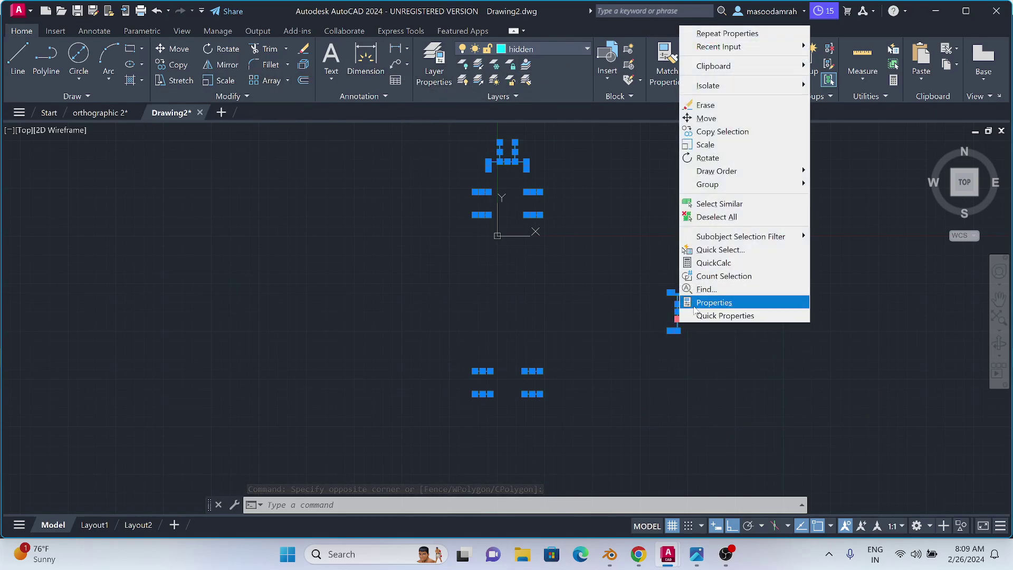
{"action": "left_click", "coordinate": [702, 296]}
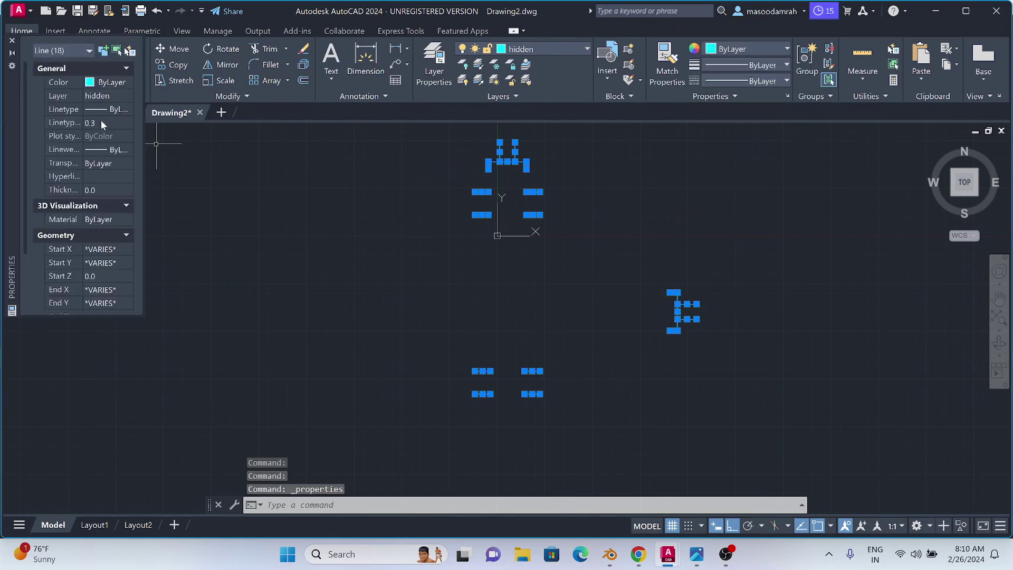
{"action": "left_click", "coordinate": [101, 122]}
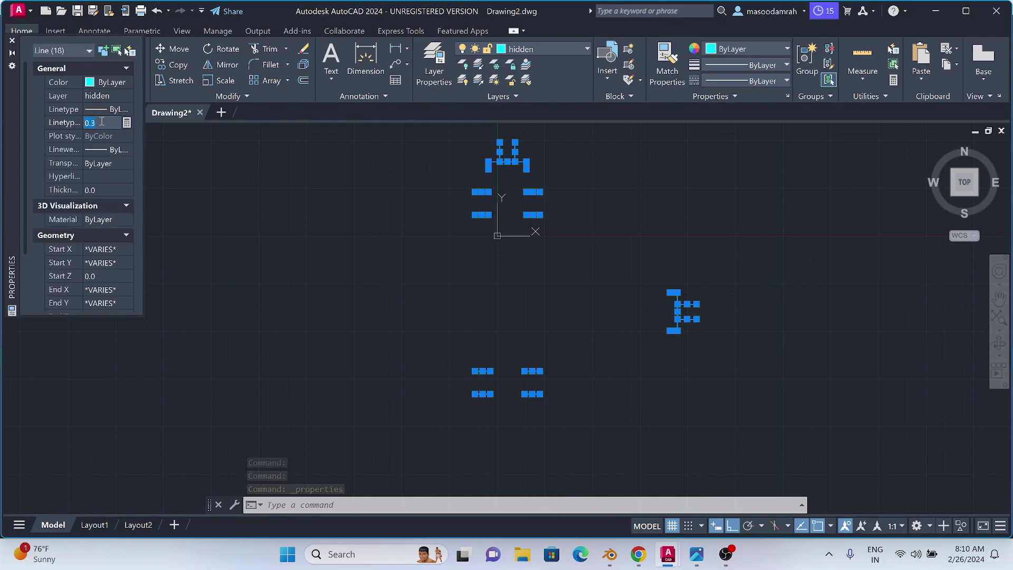
{"action": "type", "text": "0"}
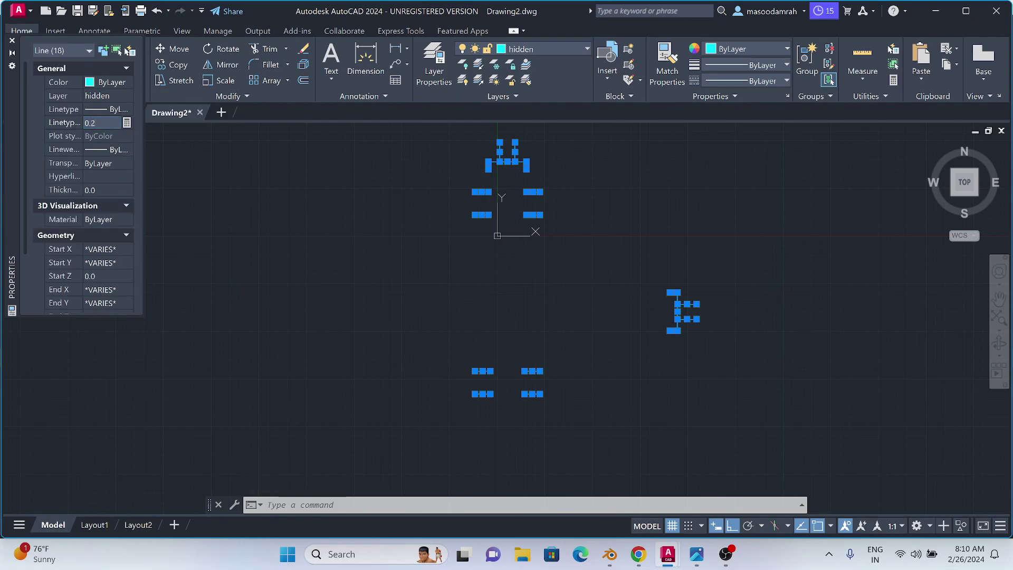
{"action": "key", "text": "Return"}
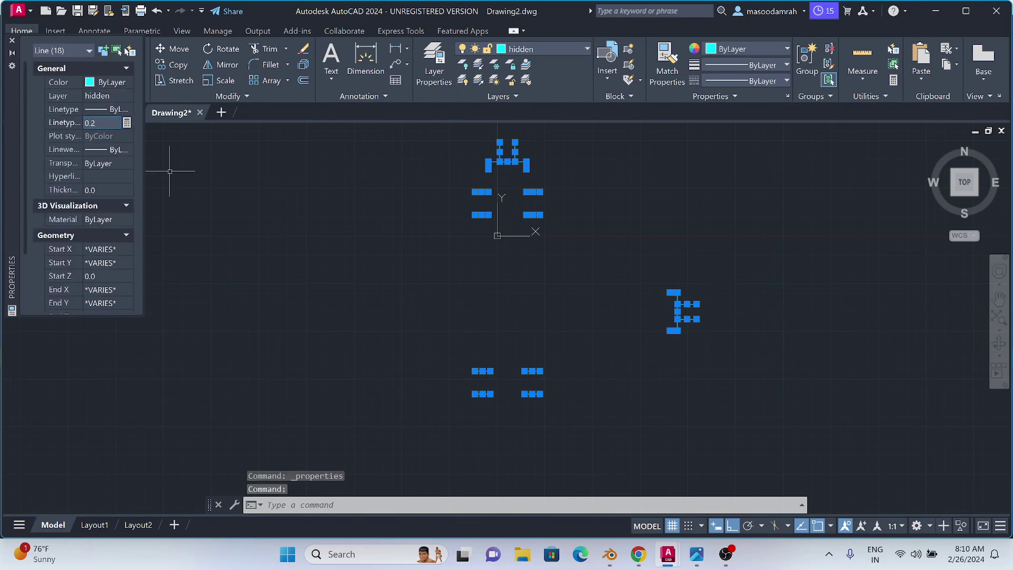
{"action": "left_click", "coordinate": [11, 40]}
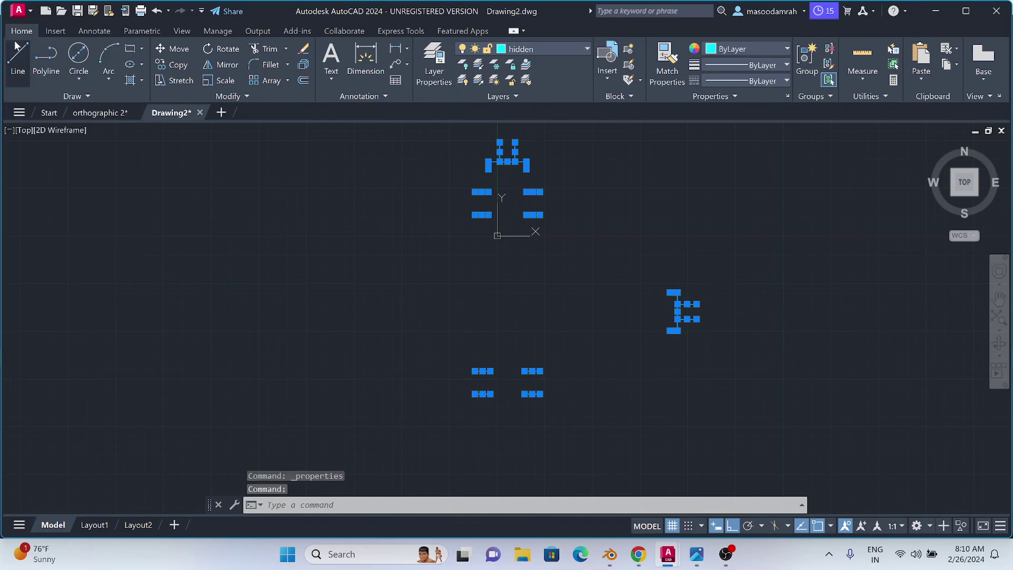
{"action": "key", "text": "Escape"}
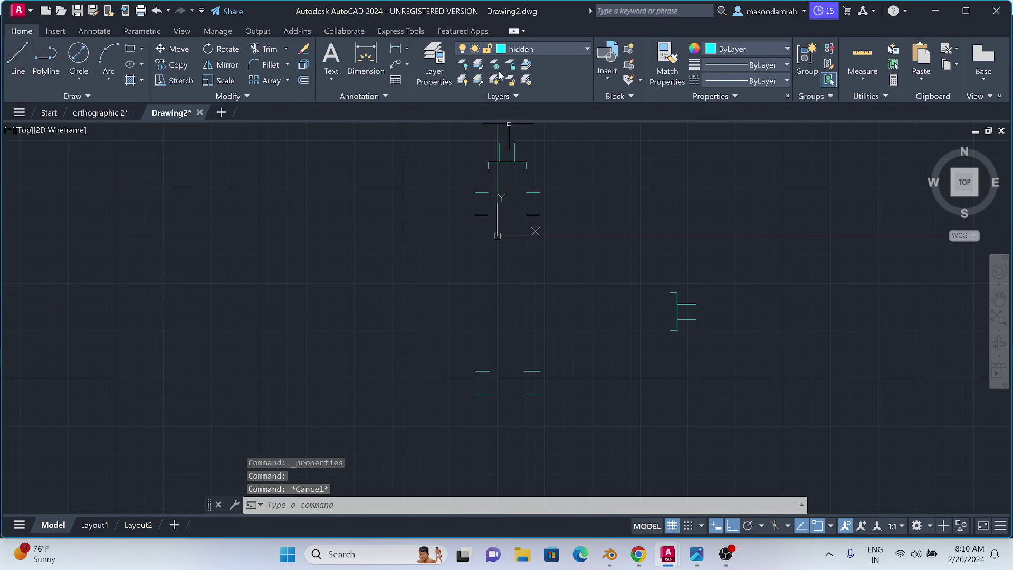
Step: Turn the dwg and 0 layers back on and leave the proj construction layer off
{"action": "left_click", "coordinate": [586, 48]}
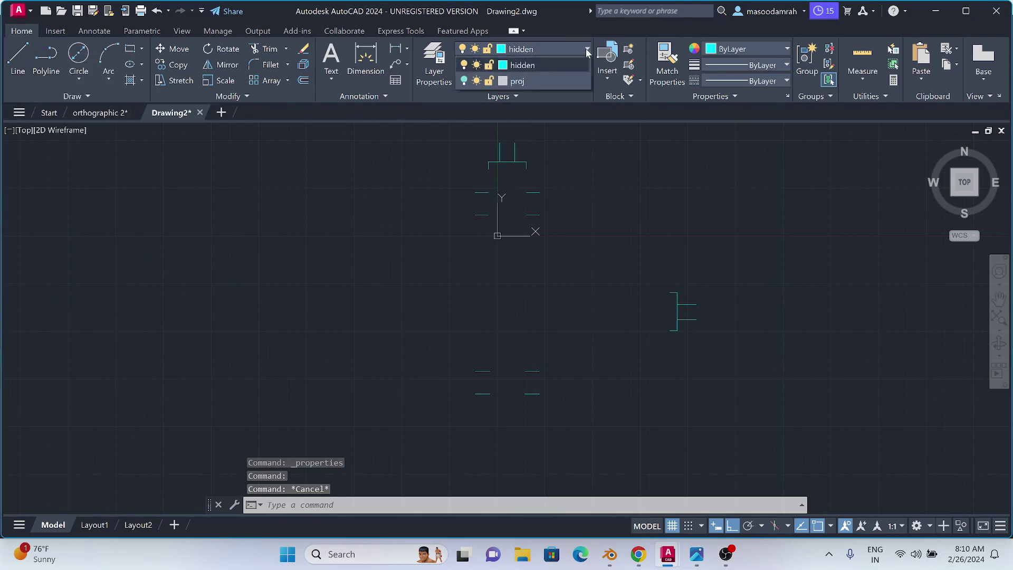
{"action": "left_click", "coordinate": [464, 127]}
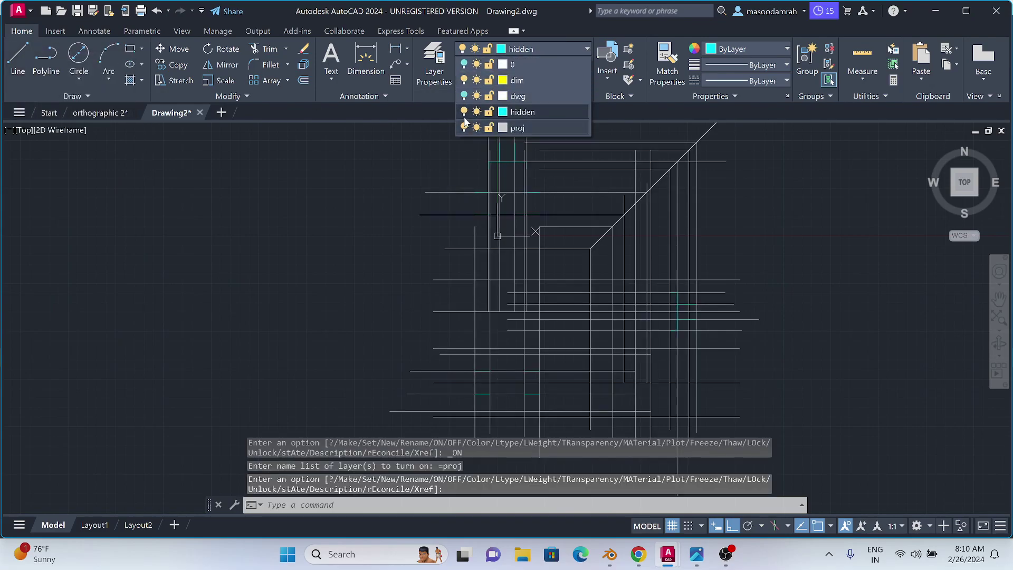
{"action": "left_click", "coordinate": [464, 96]}
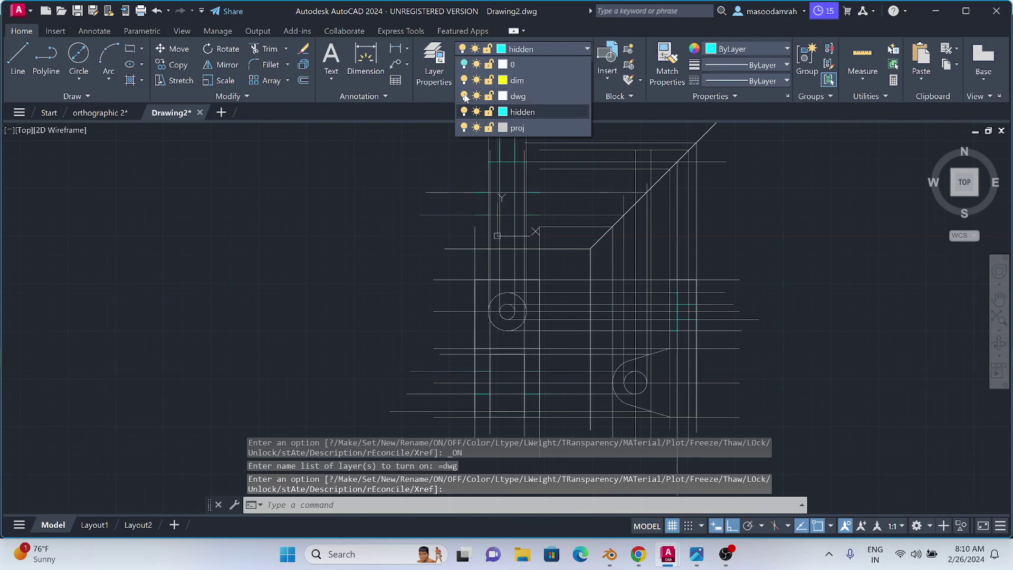
{"action": "left_click", "coordinate": [464, 64]}
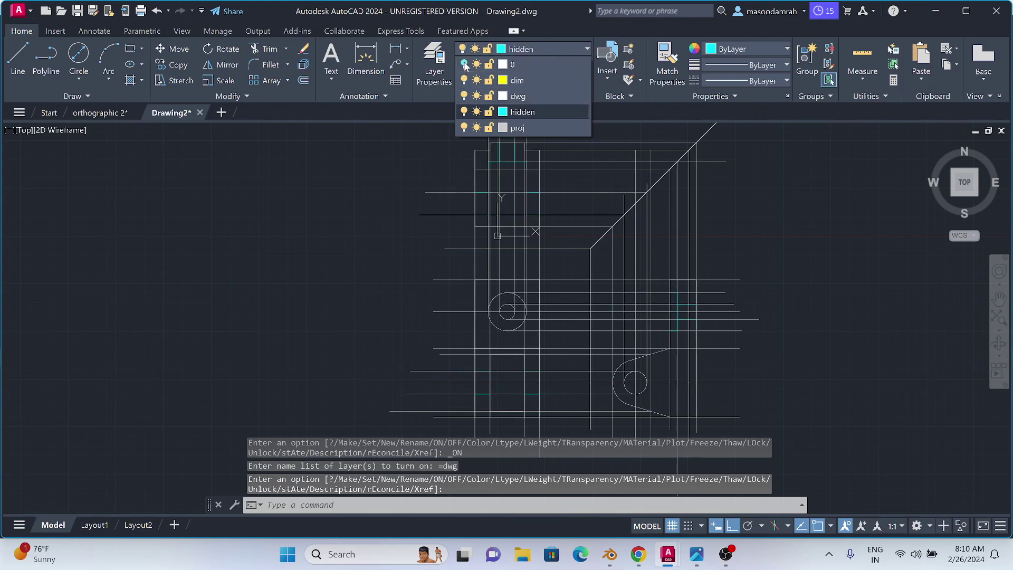
{"action": "left_click", "coordinate": [464, 128]}
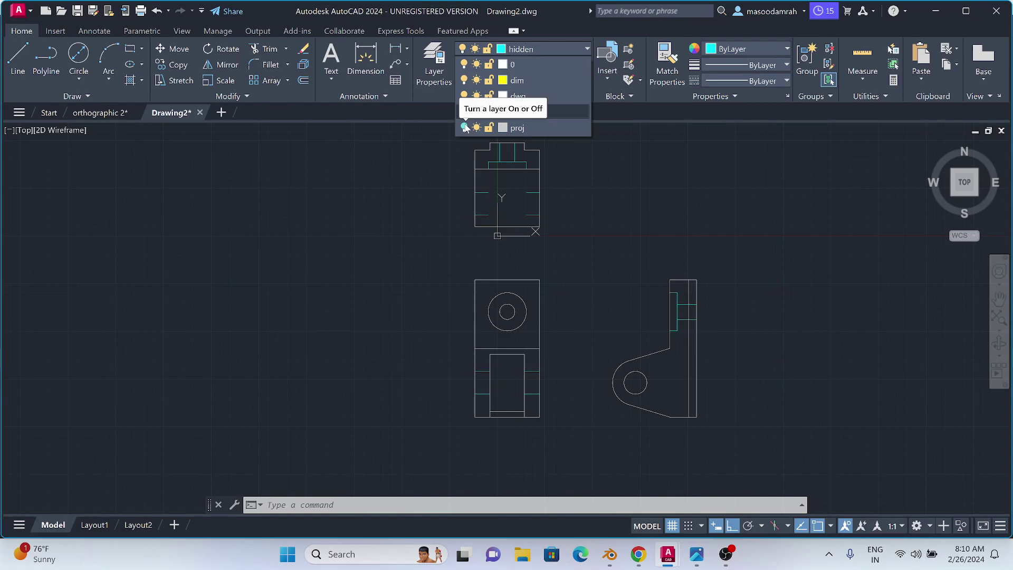
{"action": "left_click", "coordinate": [464, 127]}
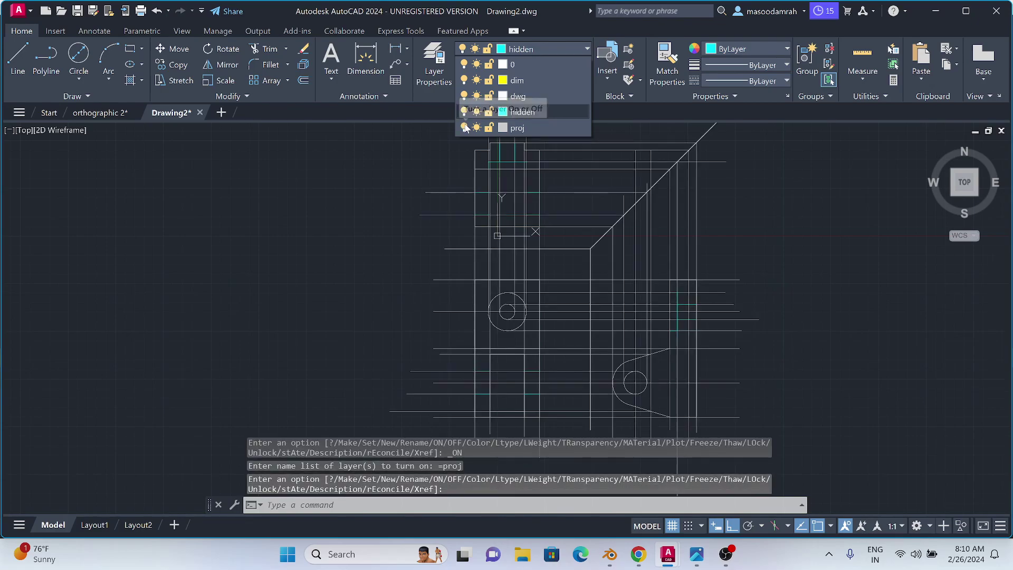
{"action": "left_click", "coordinate": [464, 127]}
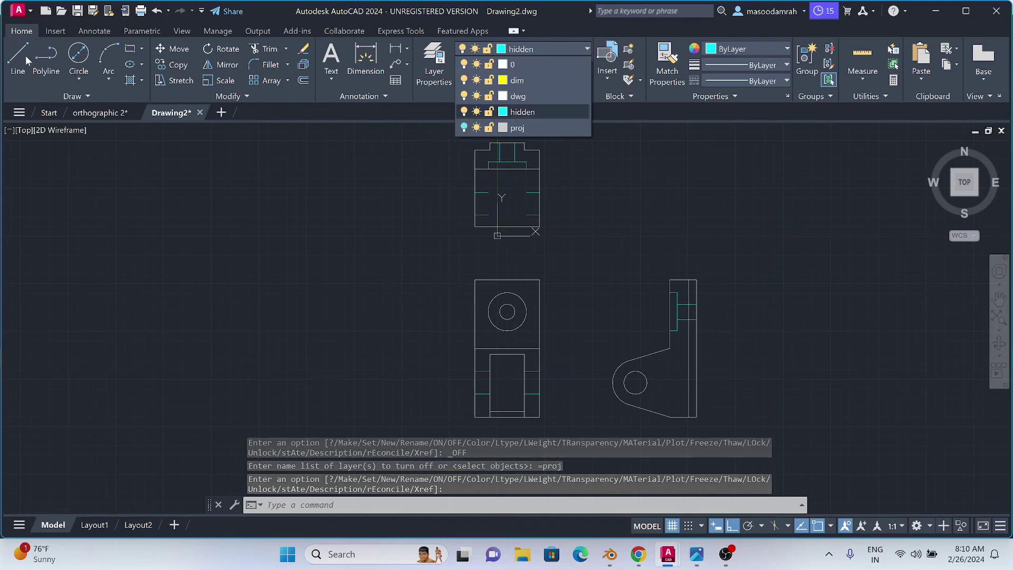
Step: Make dwg the current layer and draw the left lug's inner edge vertically down past the outline in the top view
{"action": "left_click", "coordinate": [587, 50]}
{"action": "left_click", "coordinate": [589, 51]}
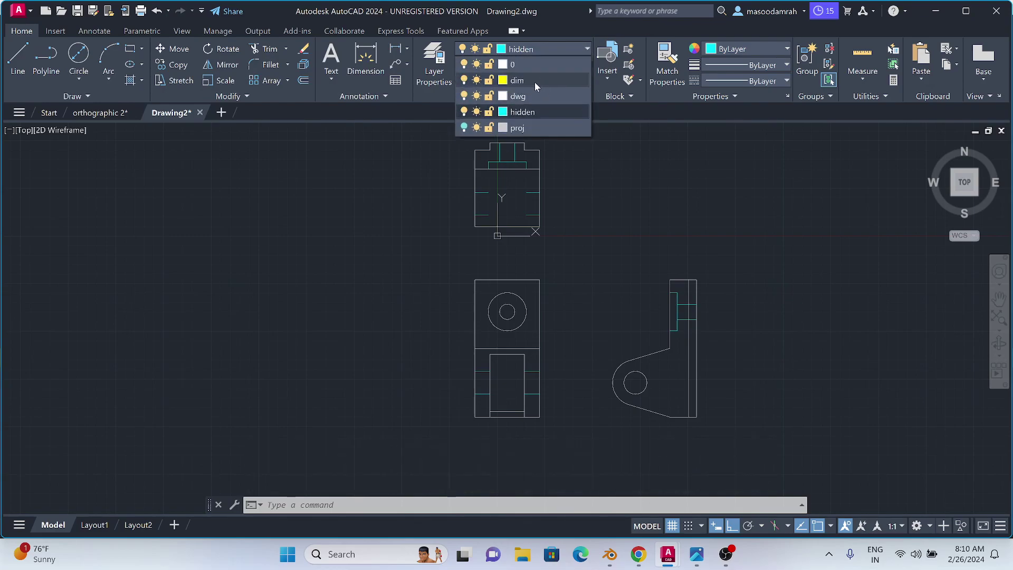
{"action": "left_click", "coordinate": [521, 95]}
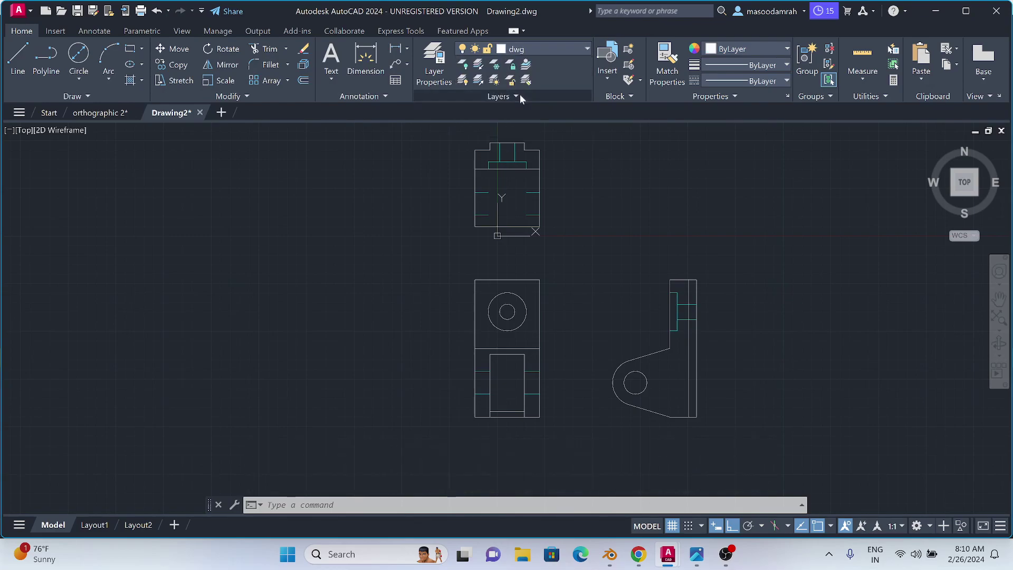
{"action": "left_click", "coordinate": [18, 58]}
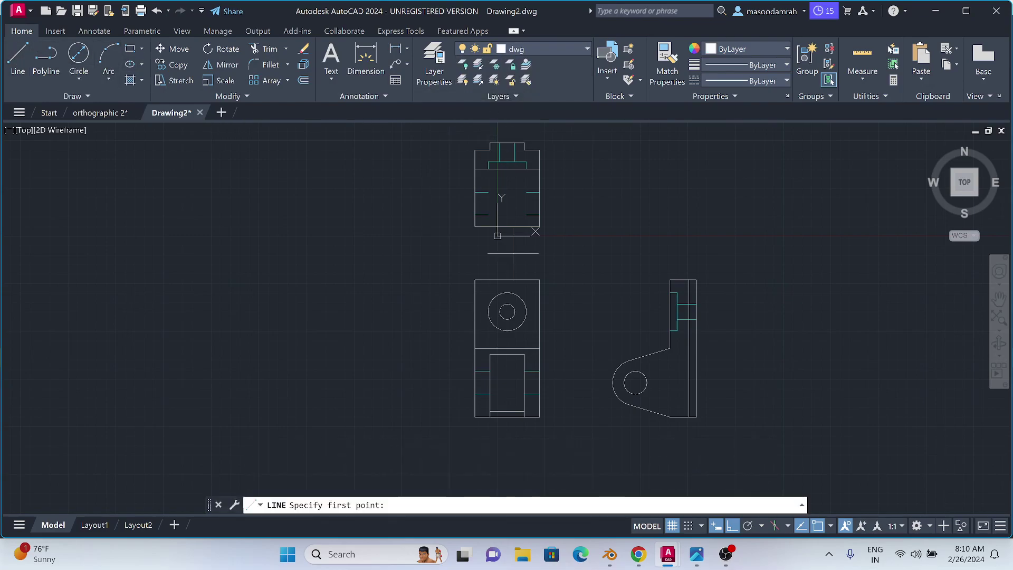
{"action": "left_click", "coordinate": [488, 169]}
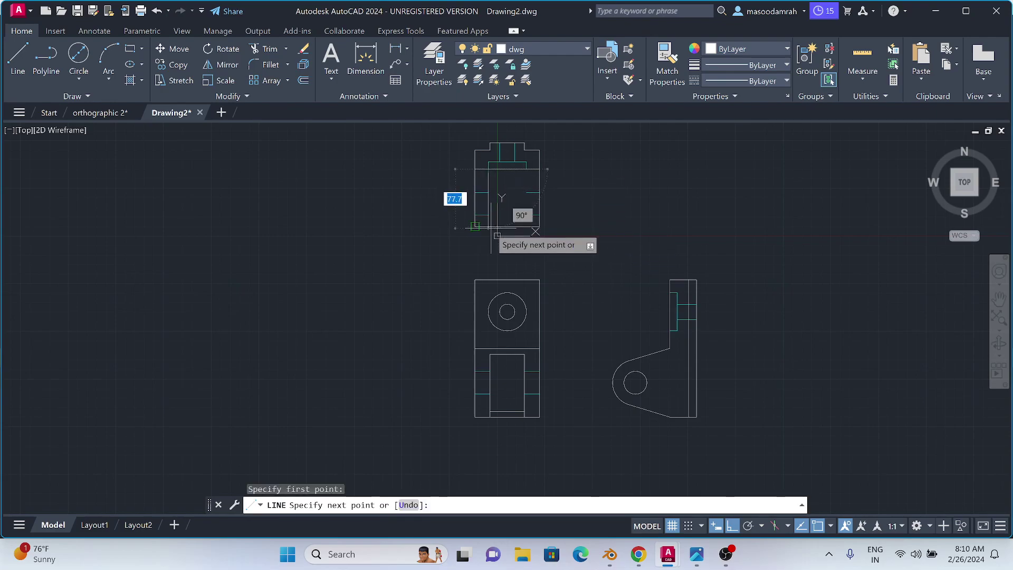
{"action": "key", "text": "Return"}
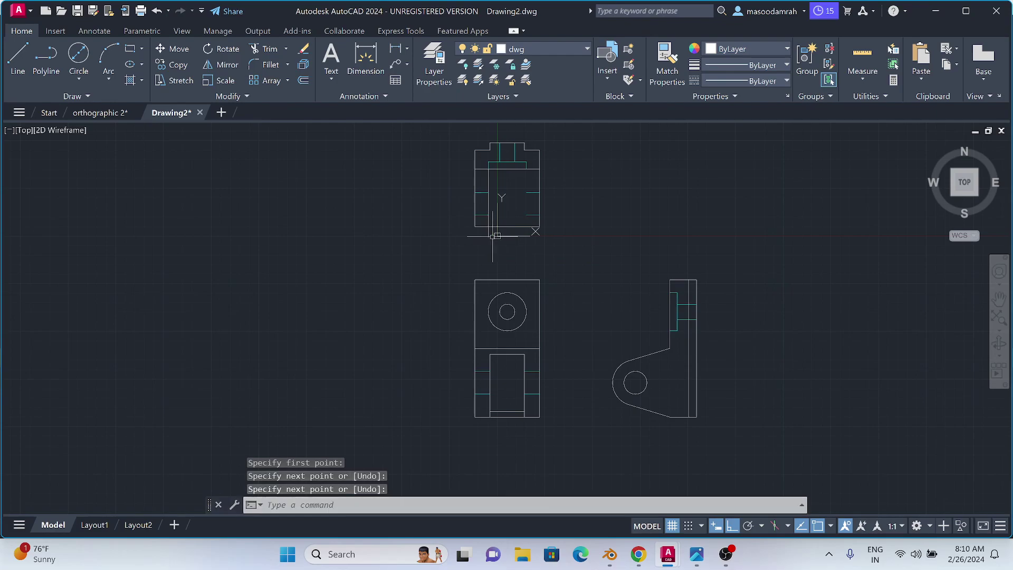
Step: Draw the right lug's inner edge vertically down past the outline in the top view
{"action": "right_click", "coordinate": [668, 198]}
{"action": "left_click", "coordinate": [693, 195]}
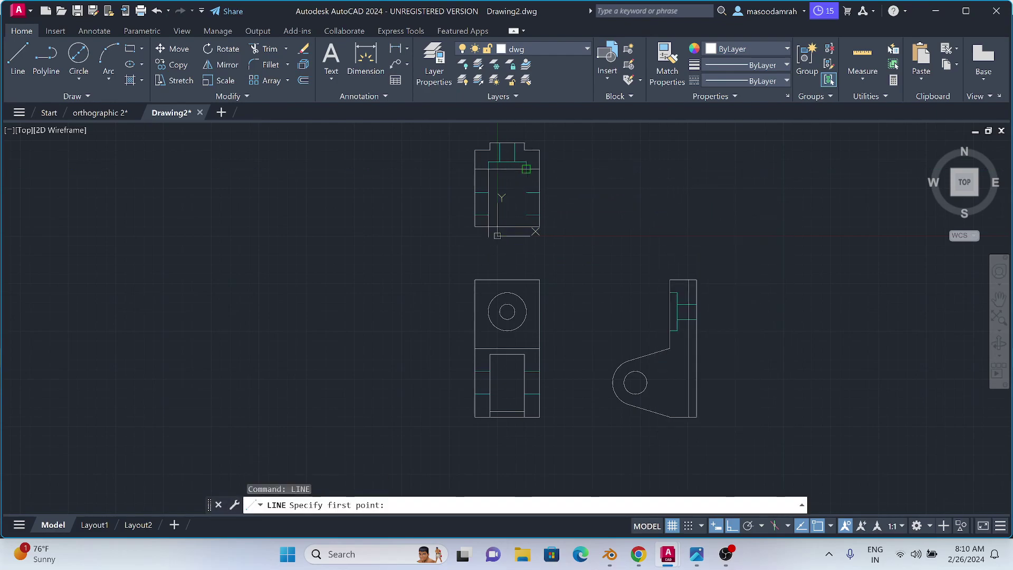
{"action": "left_click", "coordinate": [526, 169]}
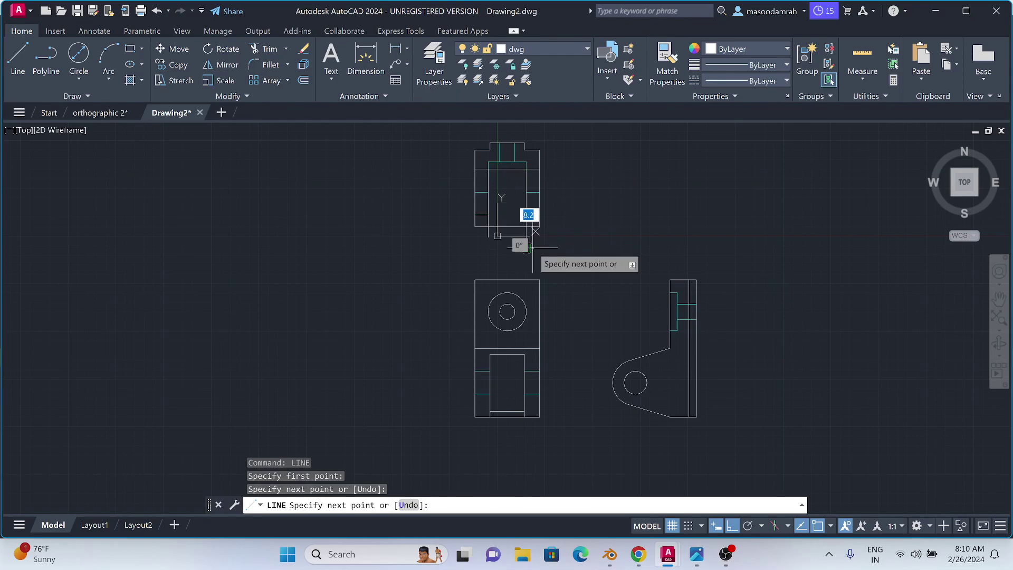
{"action": "left_click", "coordinate": [532, 247]}
{"action": "key", "text": "Return"}
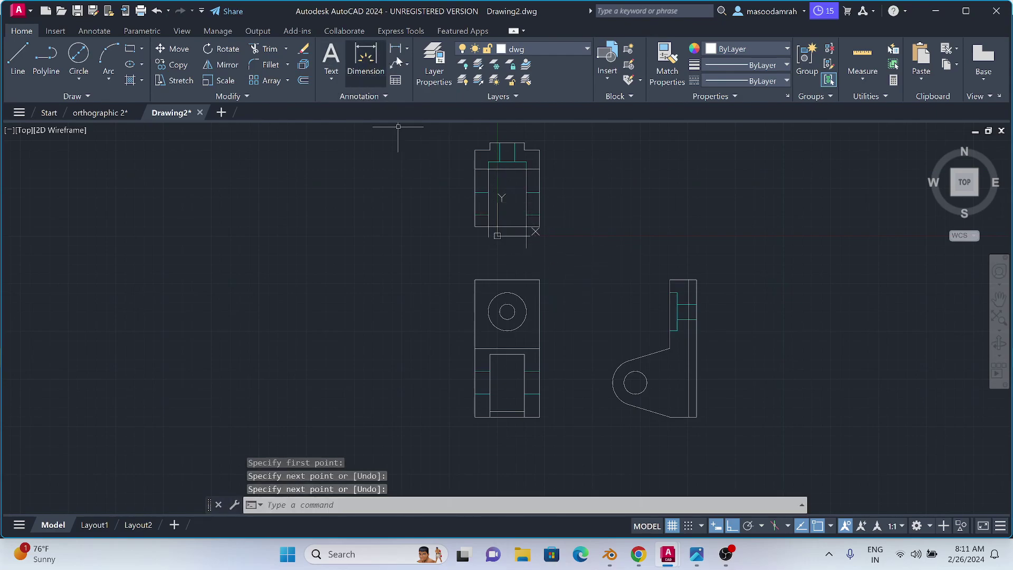
Step: Trim the ends of both inner lug edges that overhang the lower outline of the top view
{"action": "left_click", "coordinate": [269, 49]}
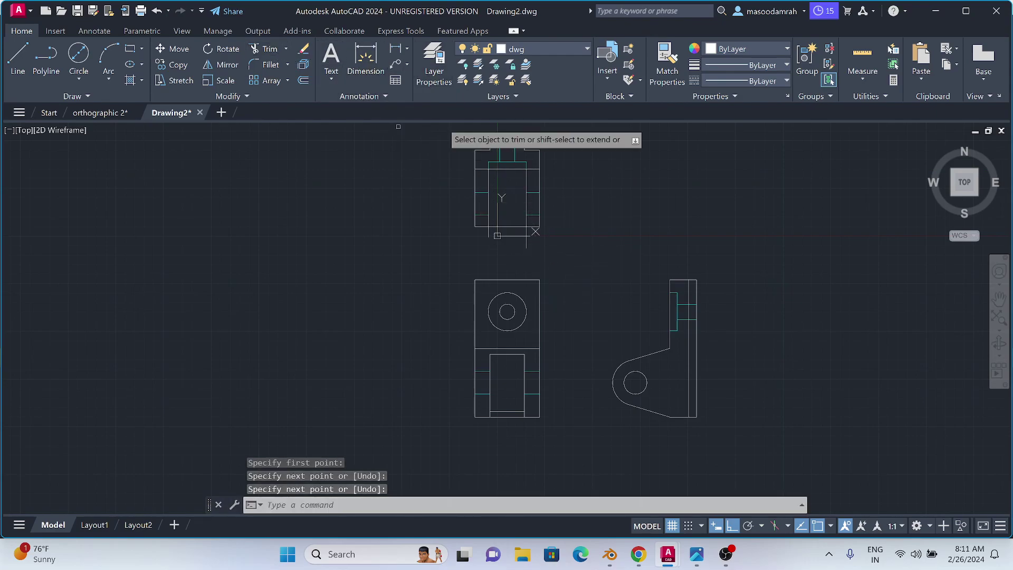
{"action": "left_click", "coordinate": [526, 242]}
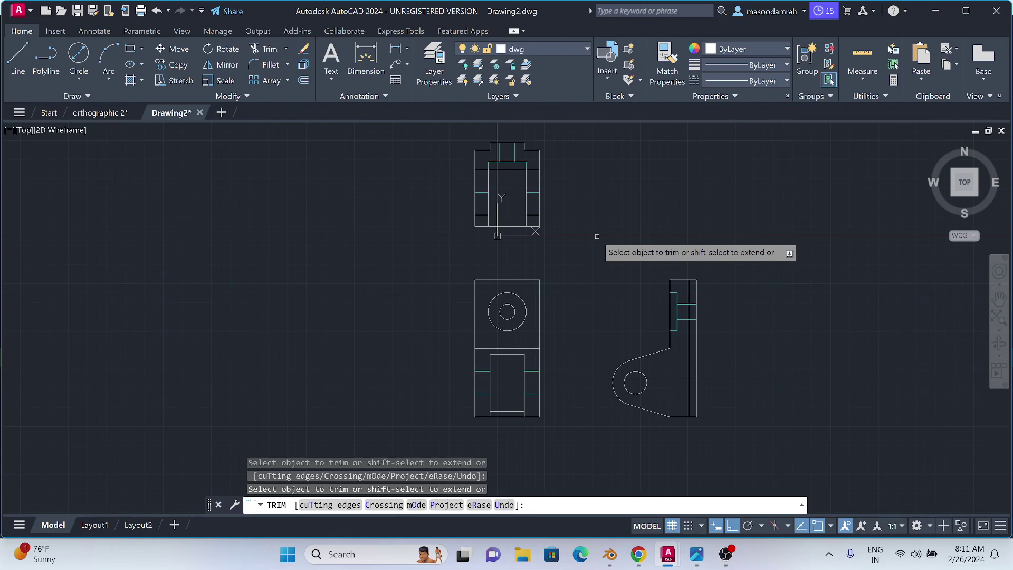
{"action": "scroll", "coordinate": [508, 193], "scroll_direction": "up", "scroll_amount": 5}
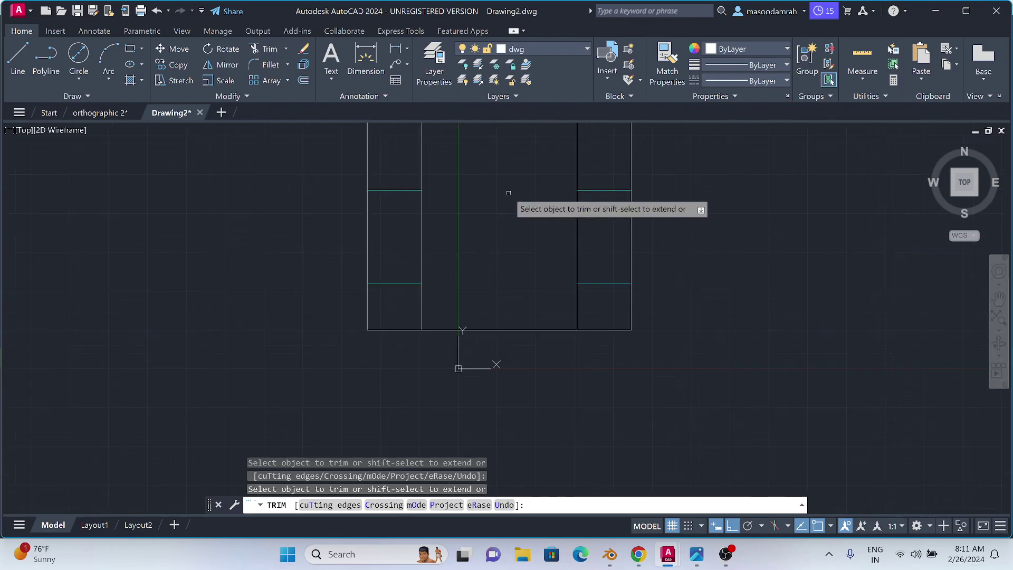
{"action": "scroll", "coordinate": [508, 193], "scroll_direction": "up", "scroll_amount": 4}
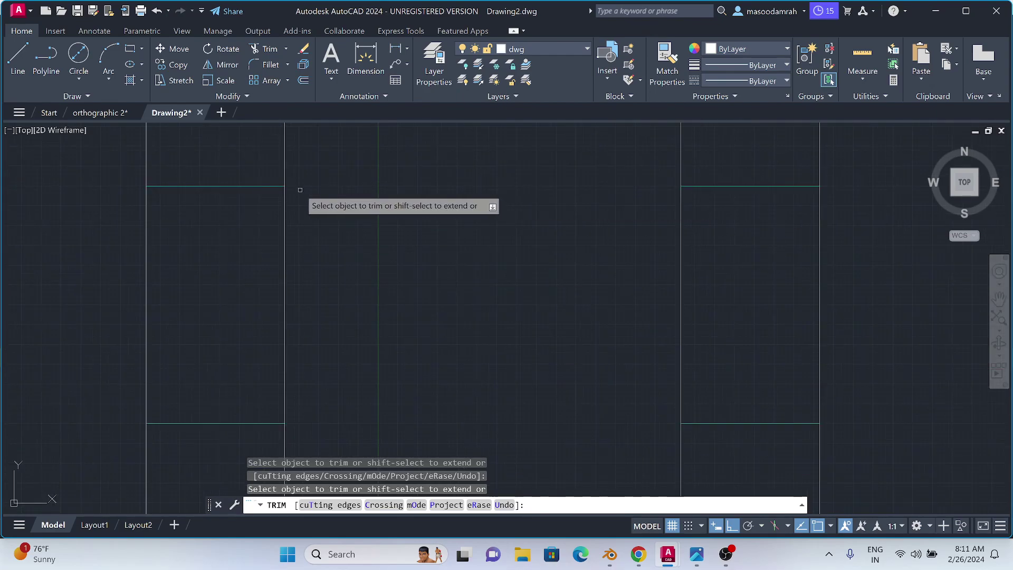
{"action": "key", "text": "Escape"}
Step: Check the linetype properties of the upper hidden line in the top view's left lug, then show all three views again
{"action": "left_click", "coordinate": [235, 185]}
{"action": "left_click", "coordinate": [230, 169]}
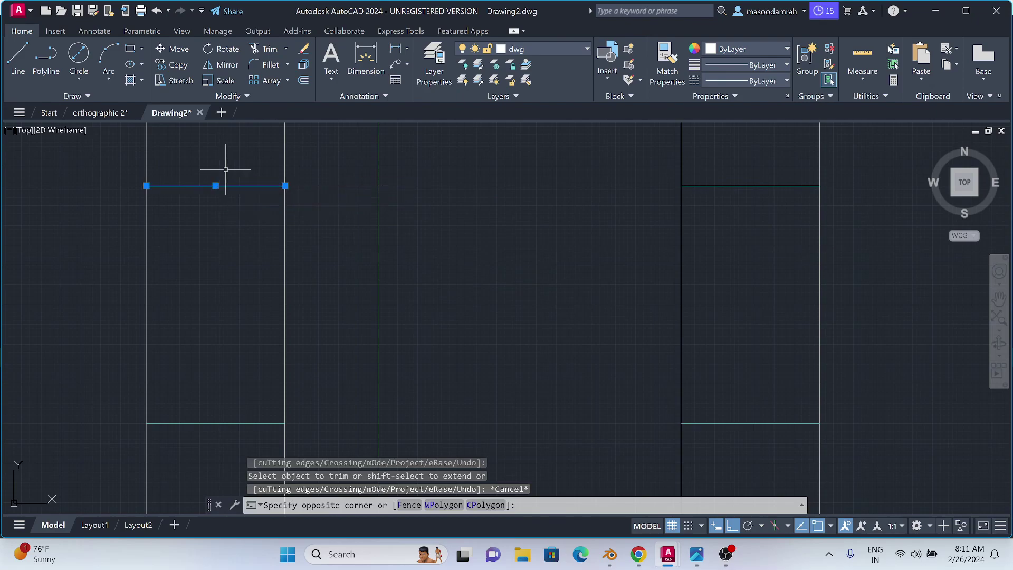
{"action": "left_click", "coordinate": [225, 170]}
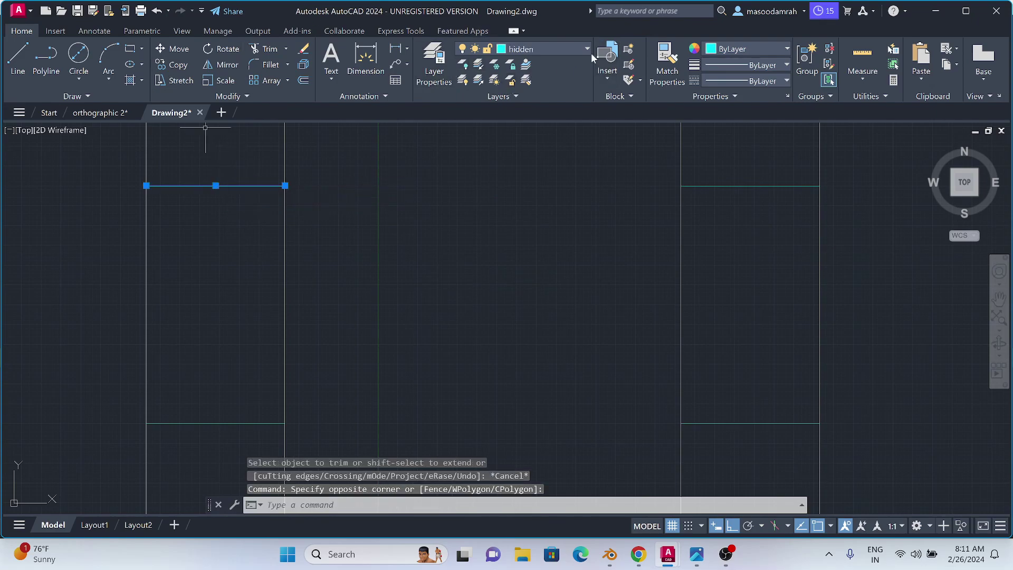
{"action": "right_click", "coordinate": [275, 186]}
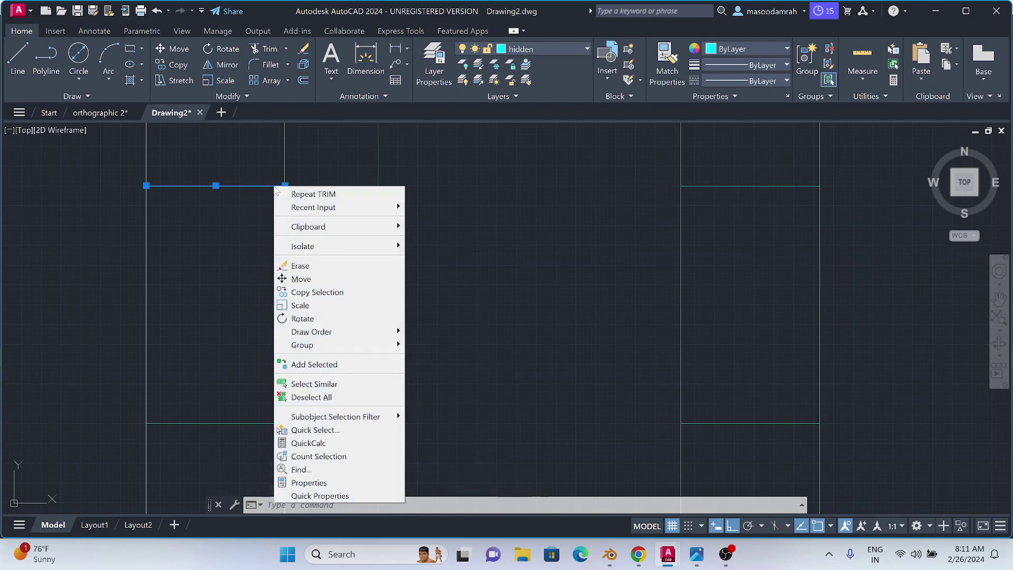
{"action": "left_click", "coordinate": [310, 483]}
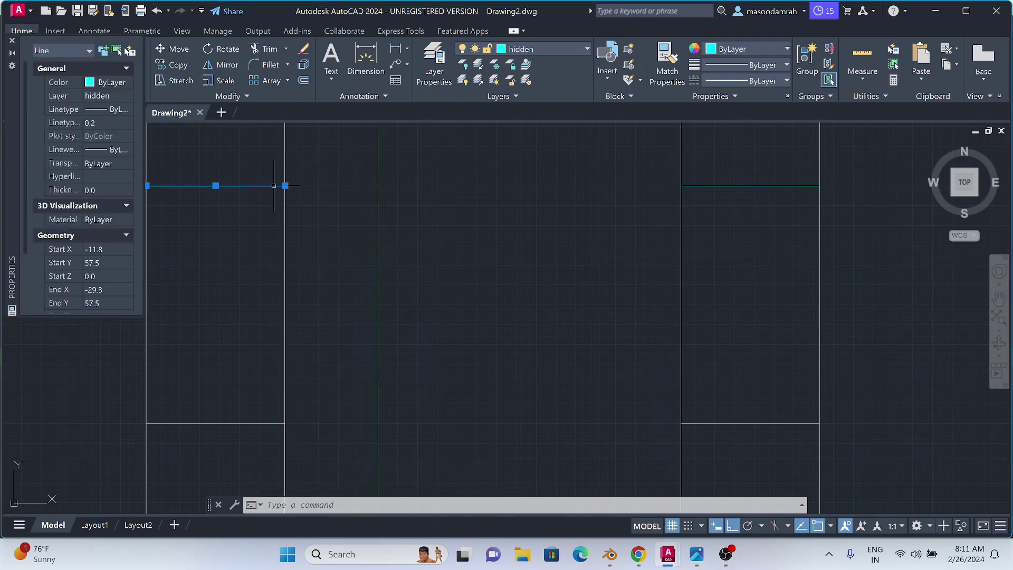
{"action": "left_click", "coordinate": [12, 40]}
{"action": "type", "text": "z"}
{"action": "key", "text": "Return"}
{"action": "scroll", "coordinate": [411, 195], "scroll_direction": "down", "scroll_amount": 1}
{"action": "type", "text": "e"}
{"action": "key", "text": "Return"}
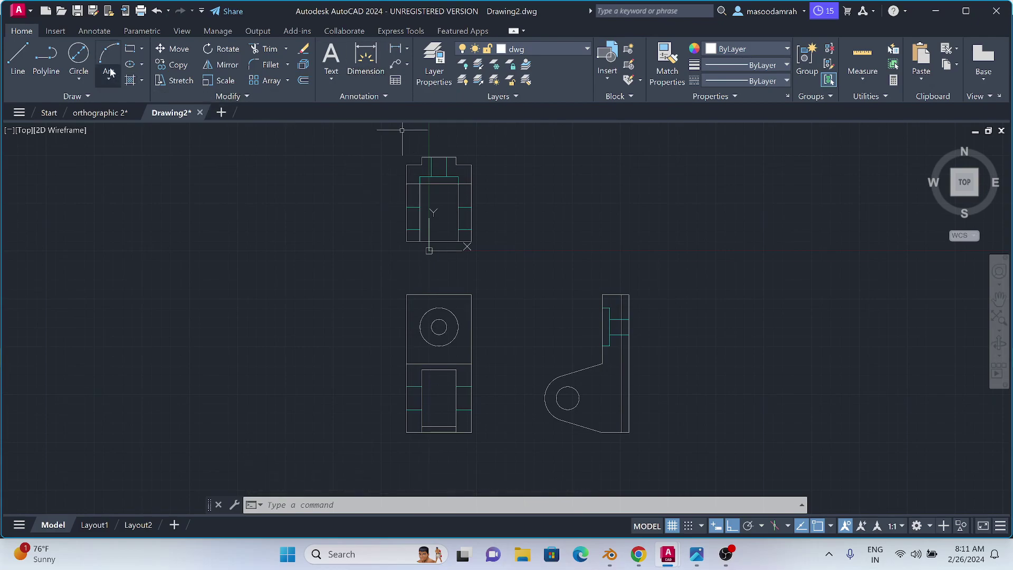
Step: Make hidden the current layer and turn the proj layer on
{"action": "left_click", "coordinate": [588, 50]}
{"action": "left_click", "coordinate": [520, 111]}
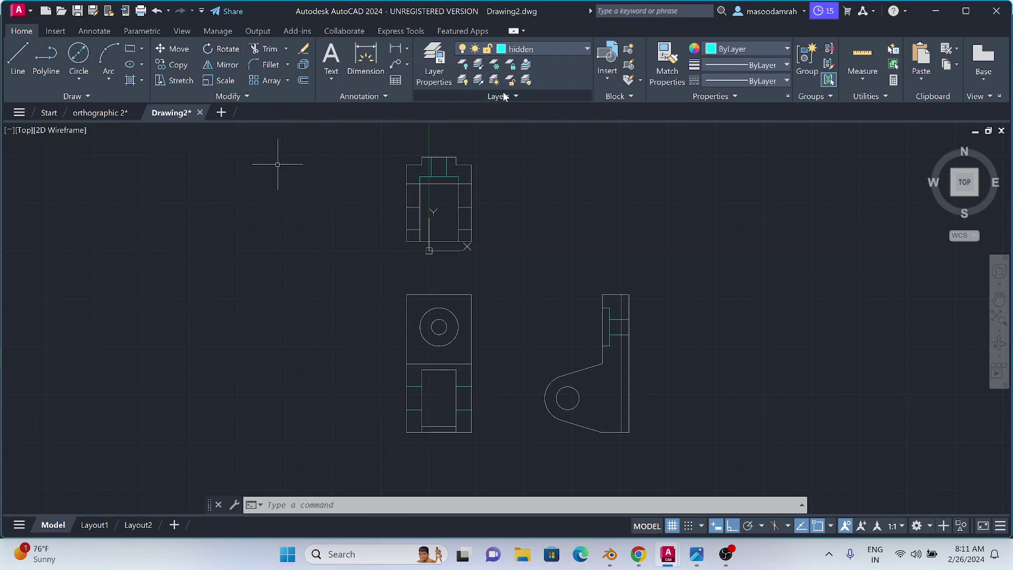
{"action": "left_click", "coordinate": [587, 48]}
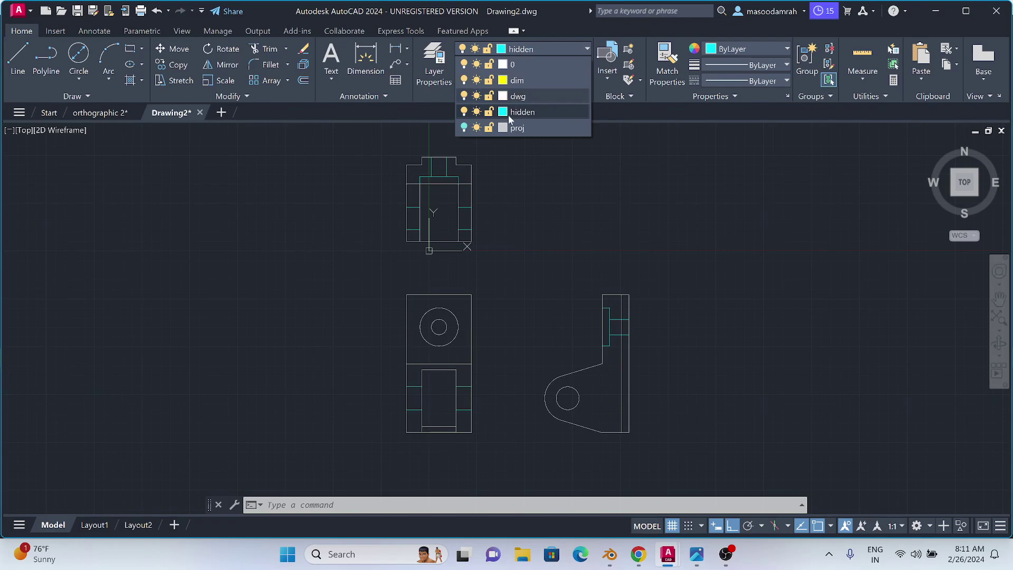
{"action": "left_click", "coordinate": [465, 127]}
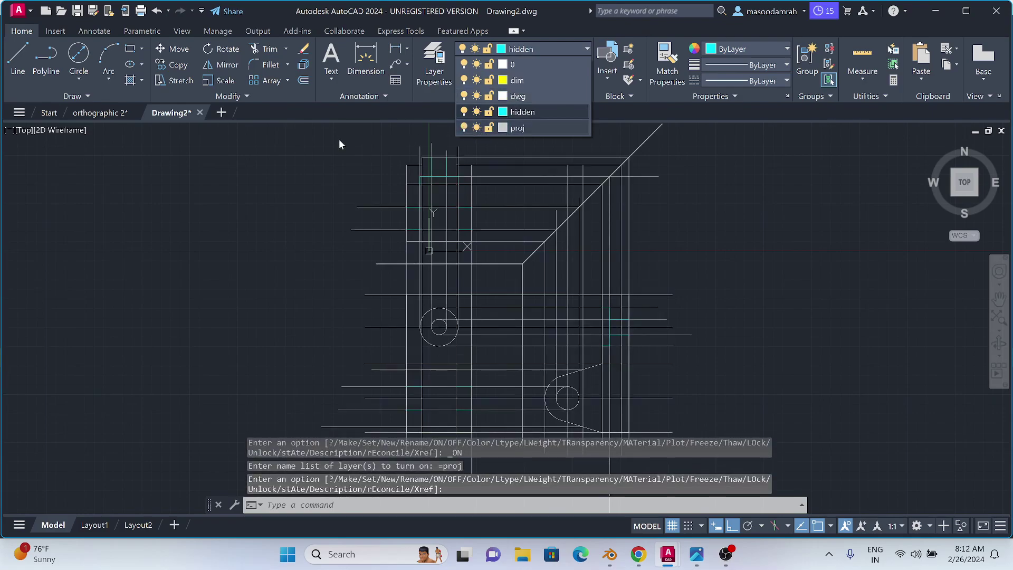
Step: Draw a vertical hidden line along the slot's right edge in the front view, from the view's upper outline to its lower outline
{"action": "left_click", "coordinate": [17, 51]}
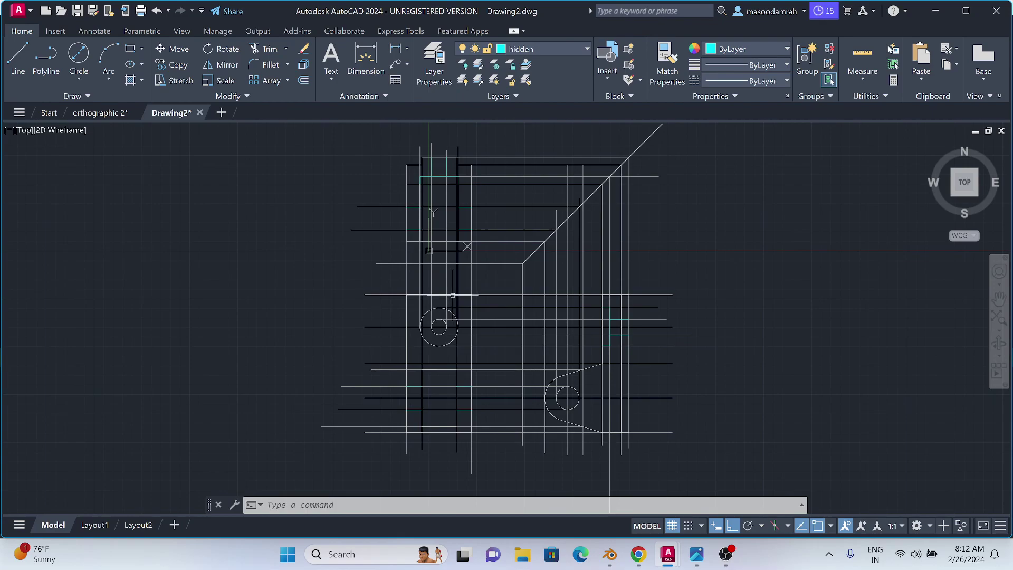
{"action": "scroll", "coordinate": [453, 295], "scroll_direction": "up", "scroll_amount": 2}
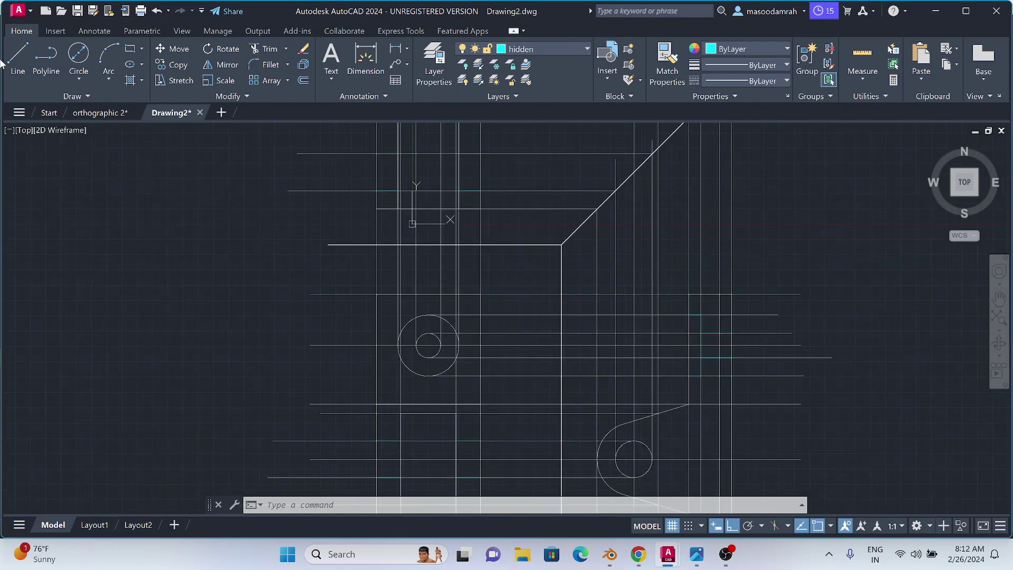
{"action": "left_click", "coordinate": [17, 56]}
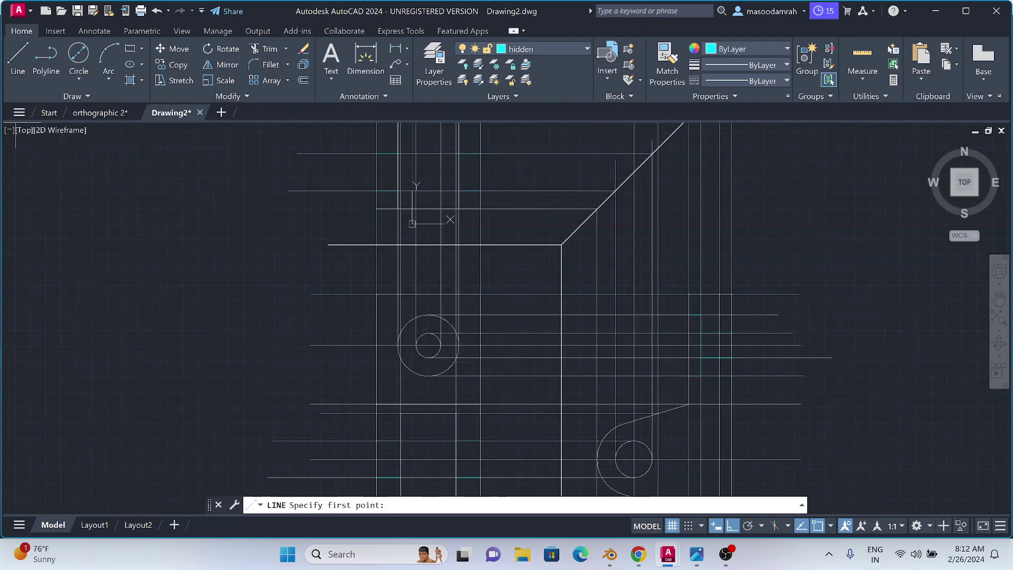
{"action": "left_click", "coordinate": [458, 294]}
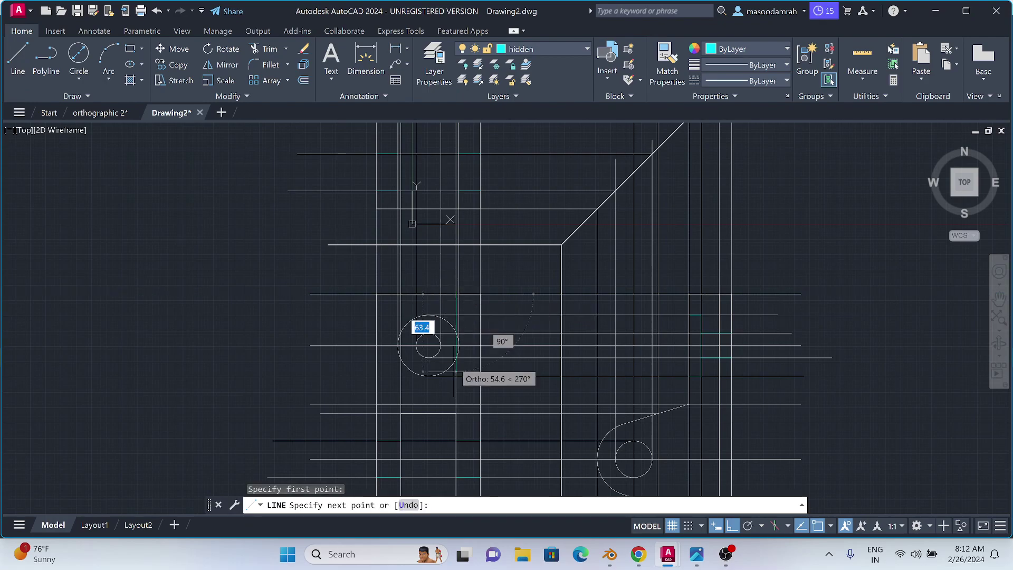
{"action": "middle_click_drag", "start_coordinate": [458, 409], "coordinate": [469, 316]}
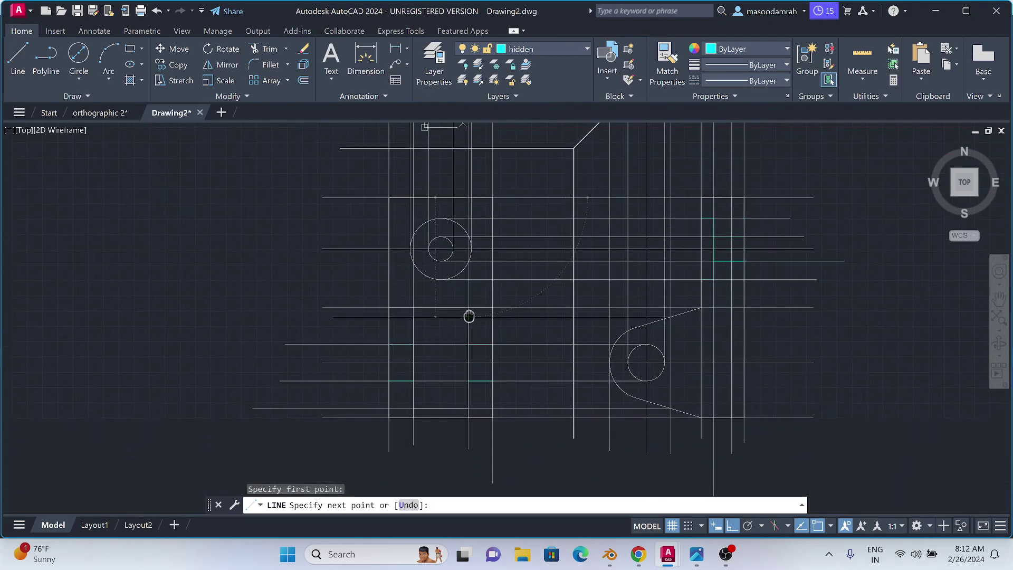
{"action": "left_click", "coordinate": [468, 417]}
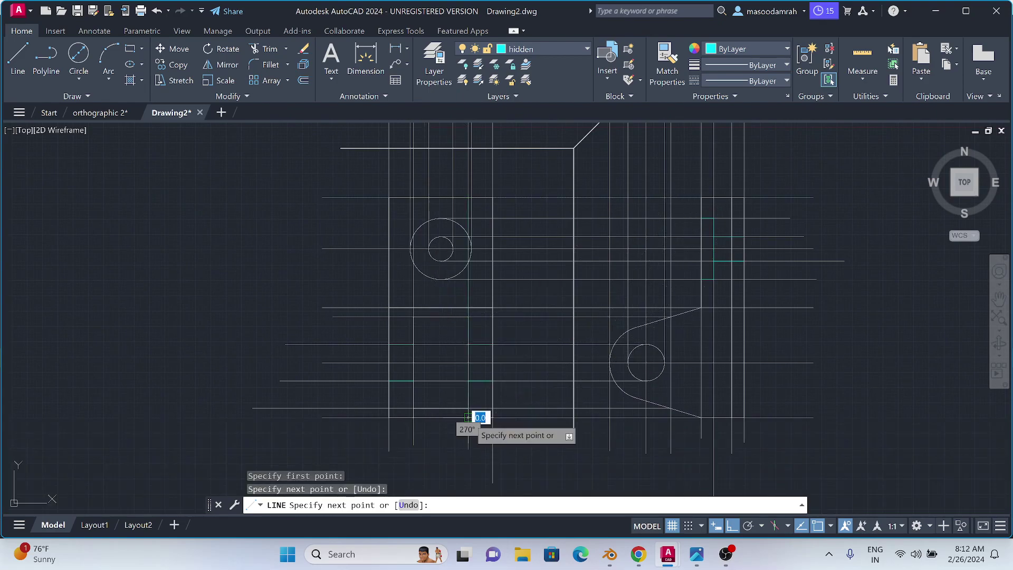
{"action": "key", "text": "Return"}
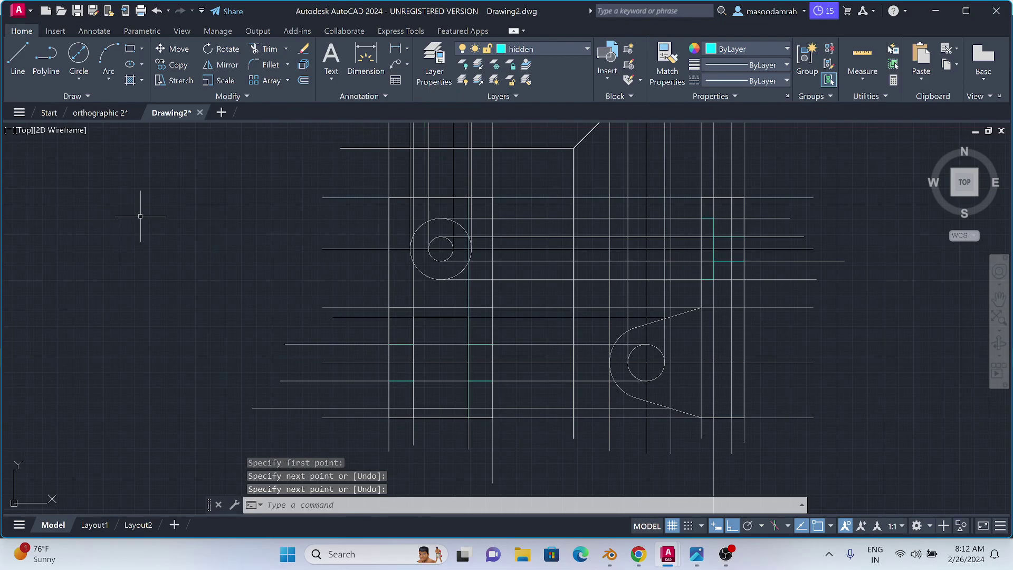
Step: Draw a matching vertical hidden line along the slot's left edge in the front view, from the upper to the lower outline
{"action": "right_click", "coordinate": [140, 216]}
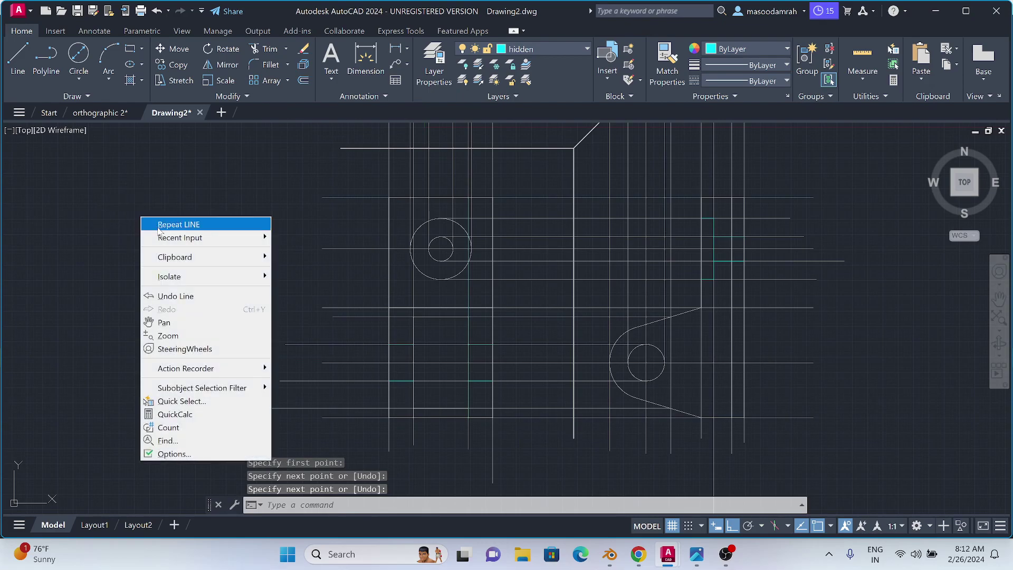
{"action": "key", "text": "Escape"}
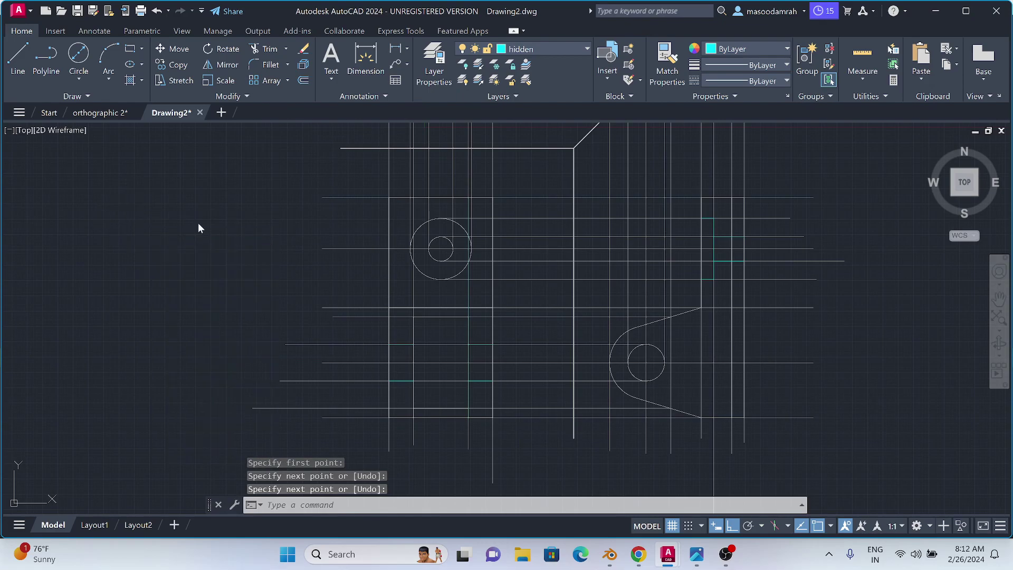
{"action": "key", "text": "Return"}
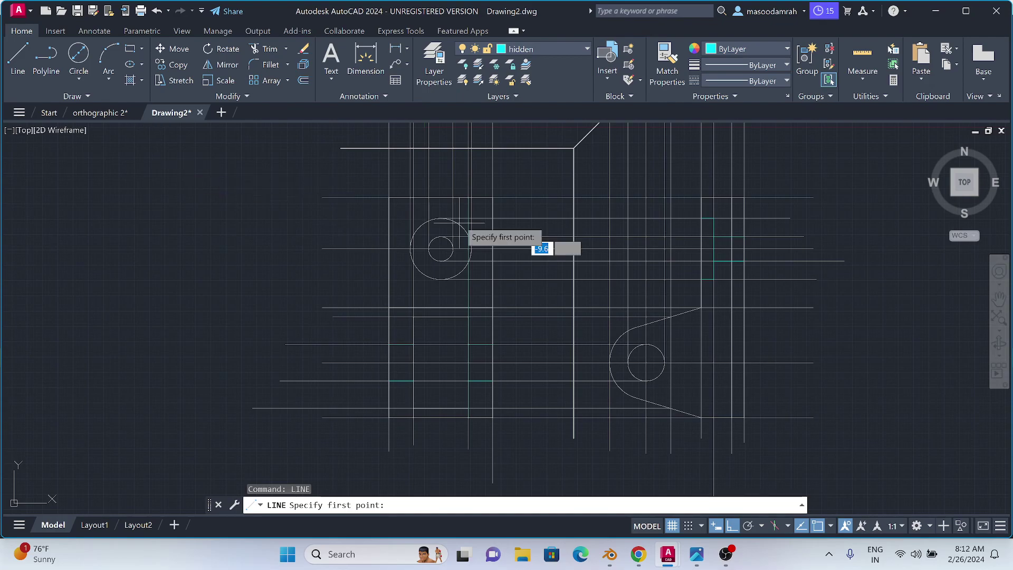
{"action": "left_click", "coordinate": [413, 200]}
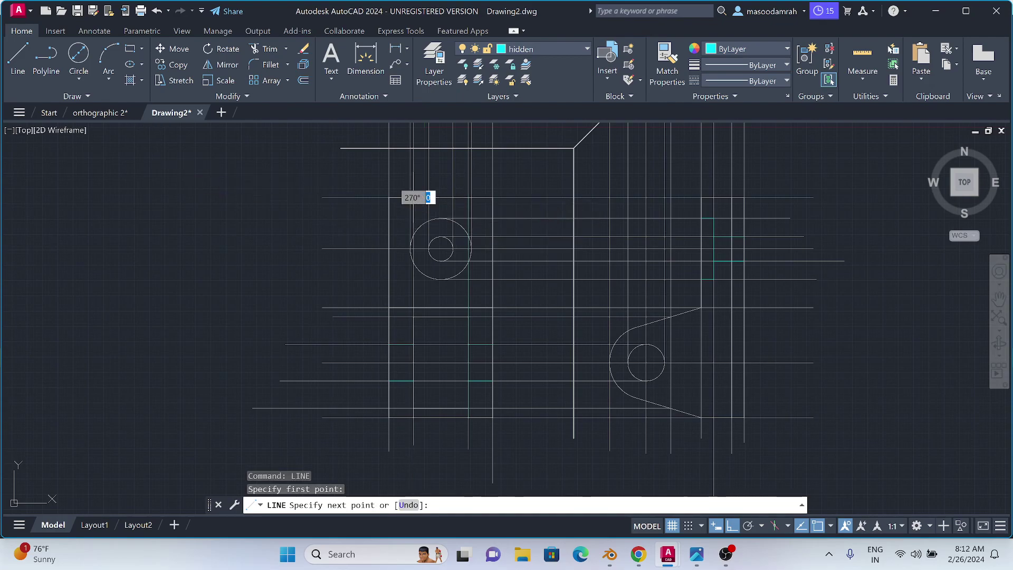
{"action": "left_click", "coordinate": [413, 417]}
{"action": "key", "text": "Return"}
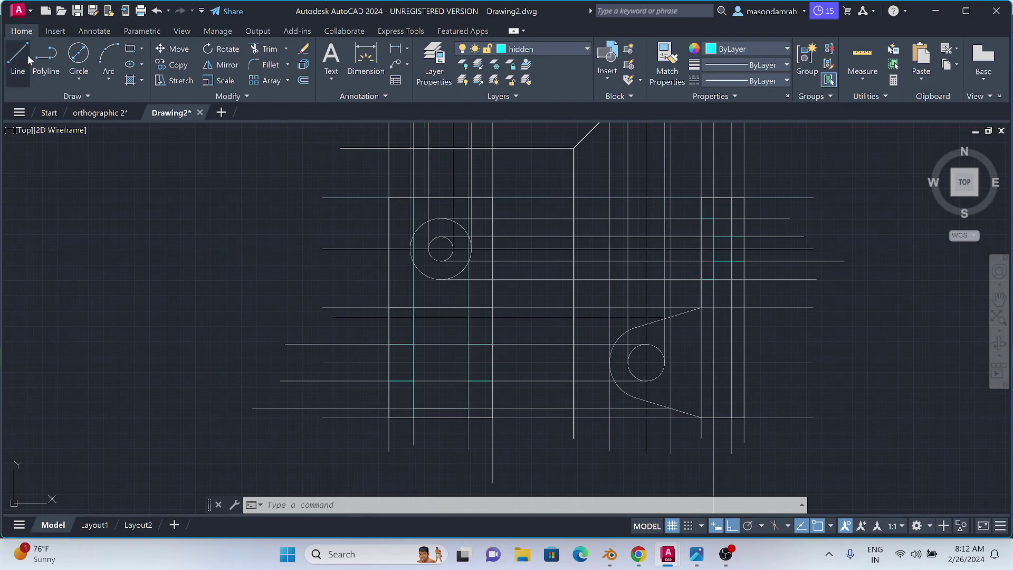
Step: Load the ACAD_ISO02W100 ISO dash linetype and assign it to the hidden layer
{"action": "left_click", "coordinate": [422, 60]}
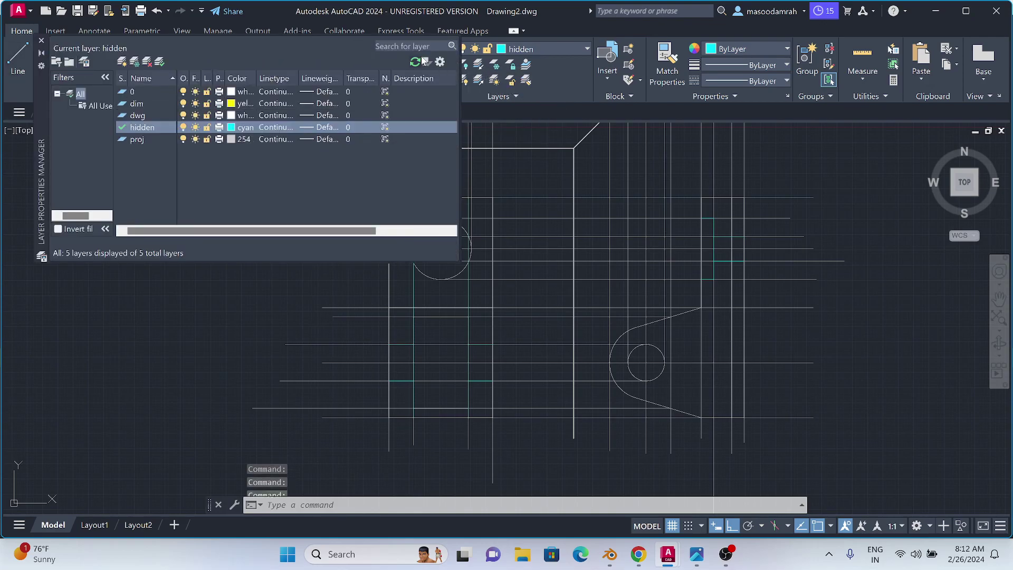
{"action": "left_click", "coordinate": [275, 128]}
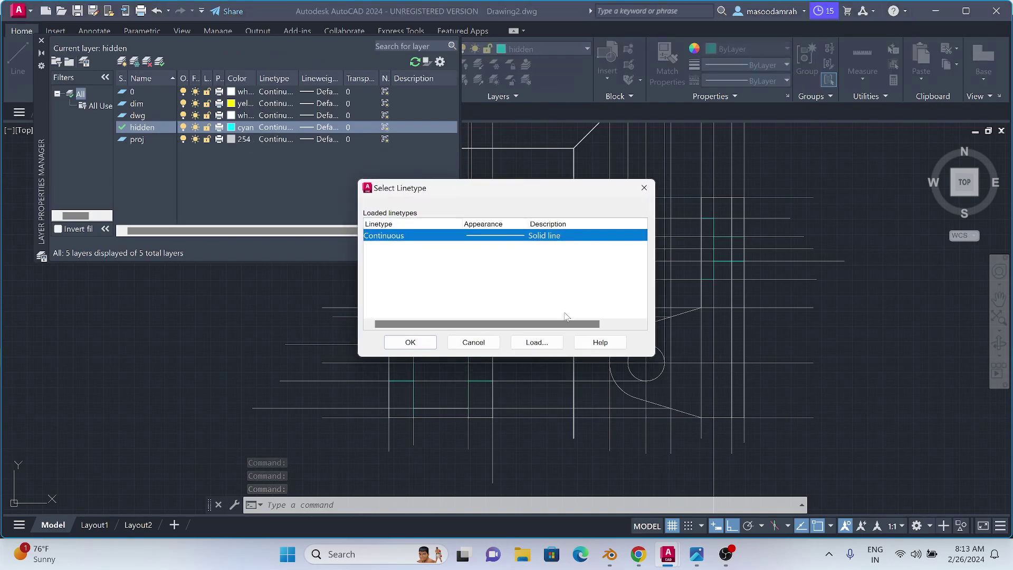
{"action": "left_click", "coordinate": [537, 342]}
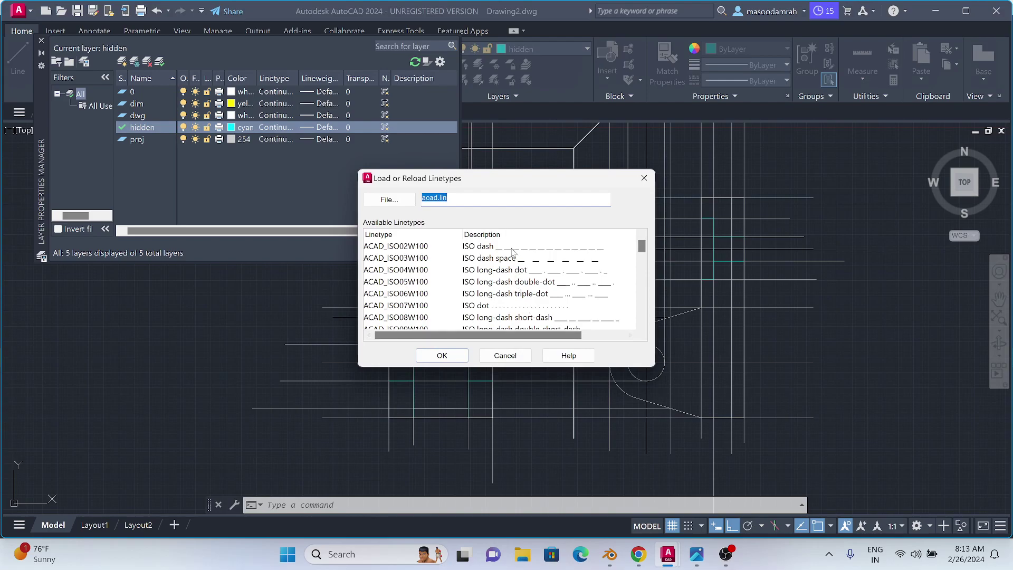
{"action": "left_click", "coordinate": [441, 355]}
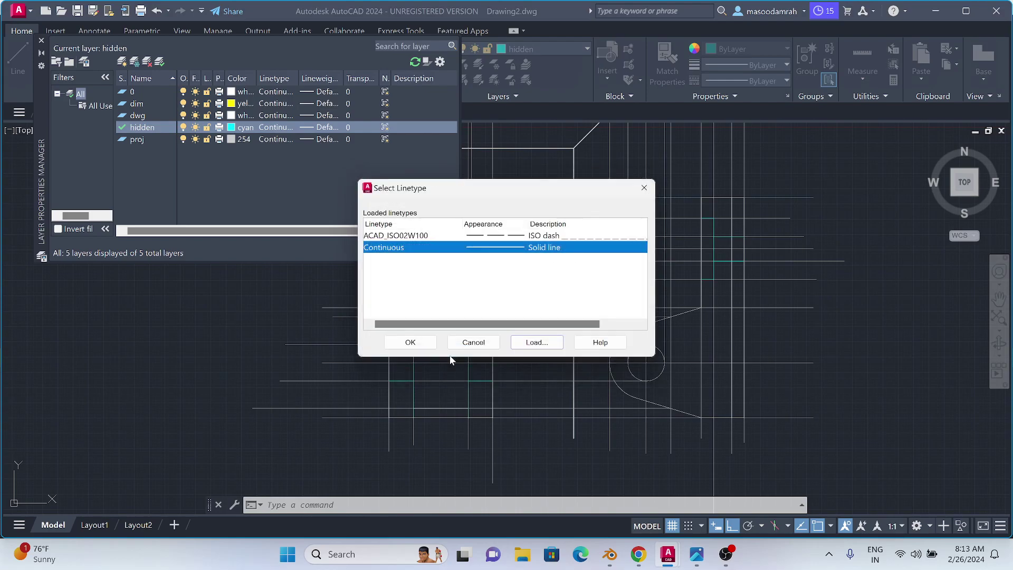
{"action": "left_click", "coordinate": [486, 237]}
{"action": "left_click", "coordinate": [410, 342]}
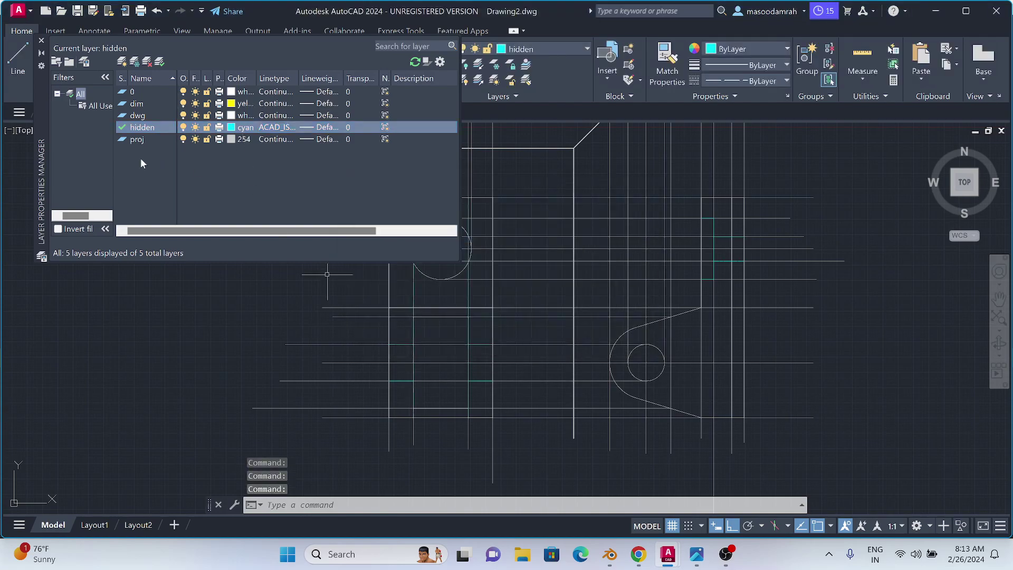
{"action": "left_click", "coordinate": [41, 42]}
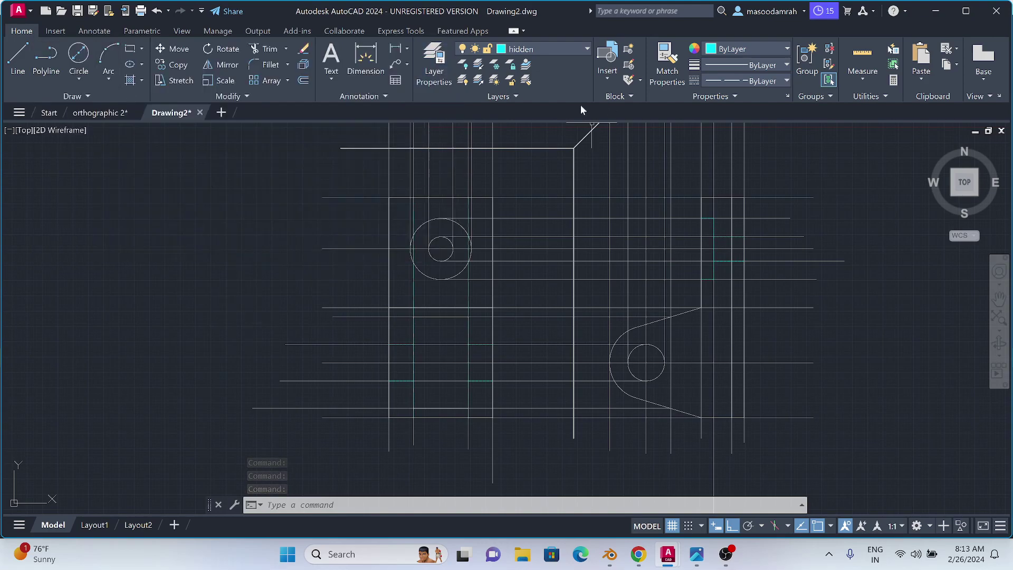
Step: Turn off the proj layer and show all three views with their hidden lines
{"action": "left_click", "coordinate": [587, 49]}
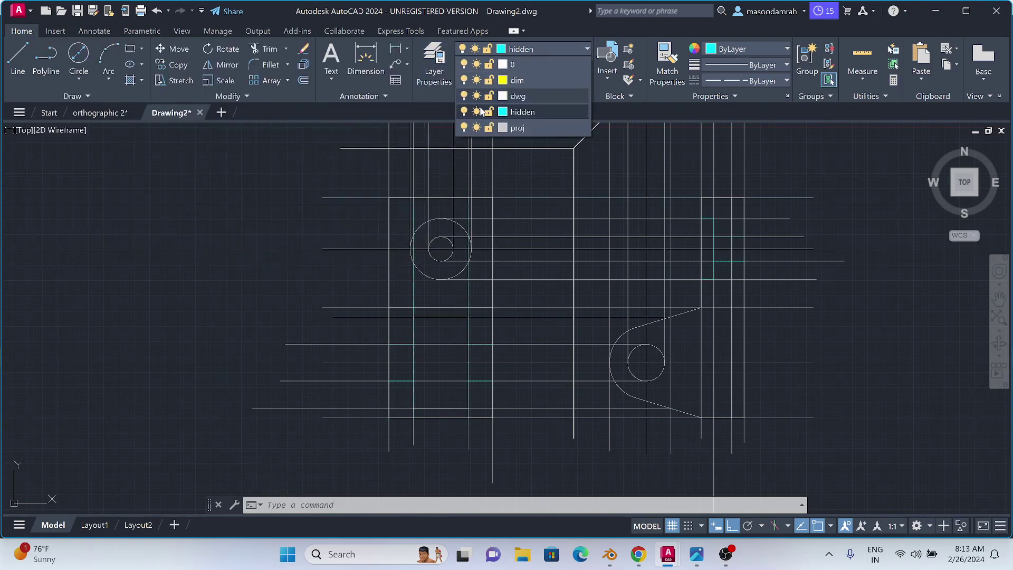
{"action": "left_click", "coordinate": [465, 127]}
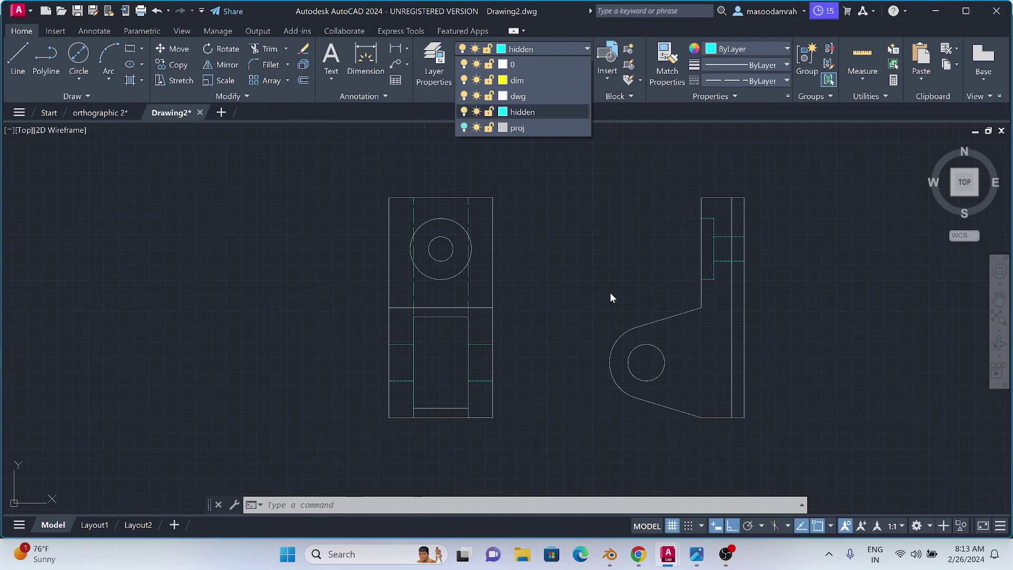
{"action": "scroll", "coordinate": [615, 280], "scroll_direction": "down", "scroll_amount": 4}
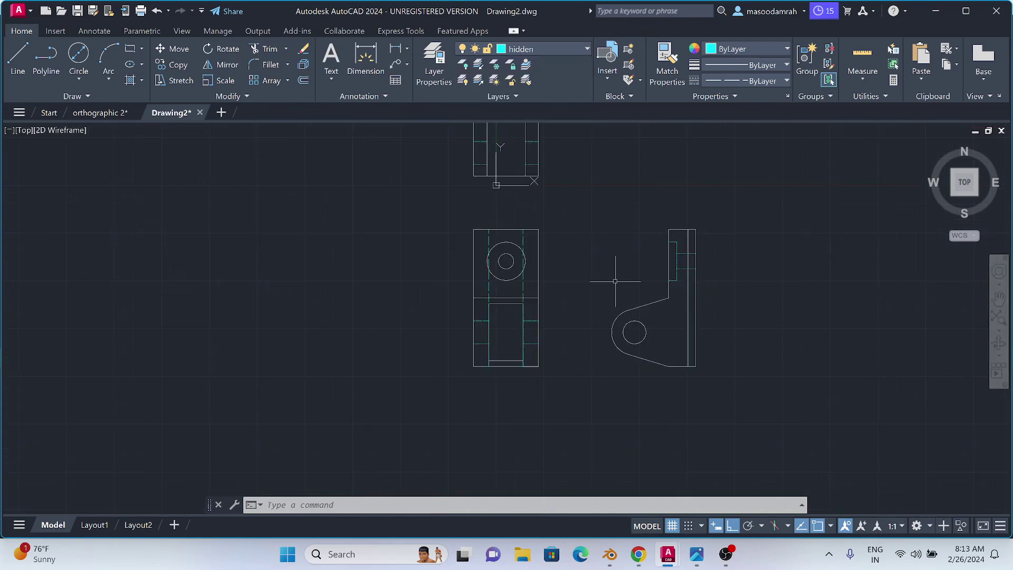
{"action": "middle_click_drag", "start_coordinate": [548, 226], "coordinate": [533, 302]}
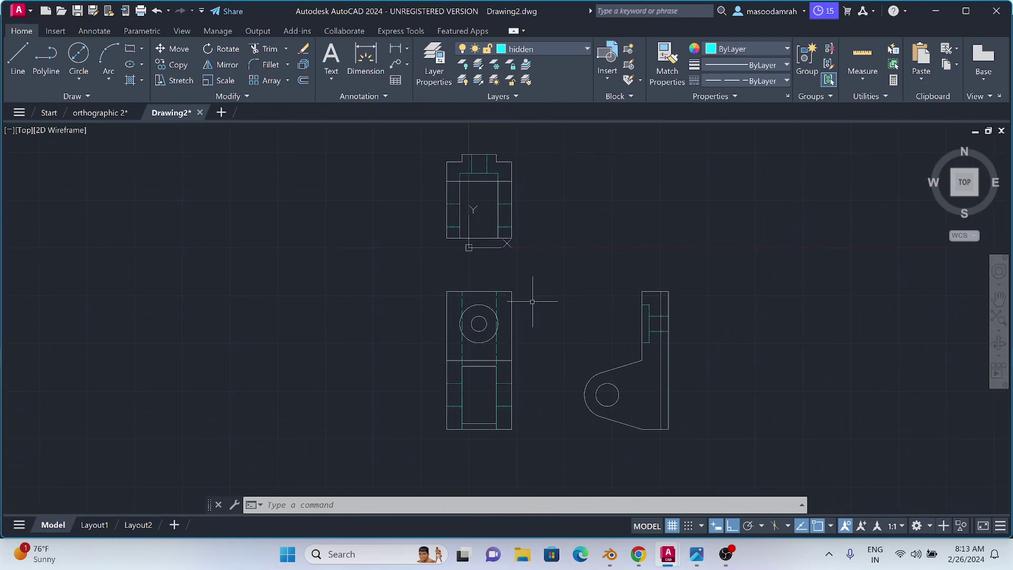